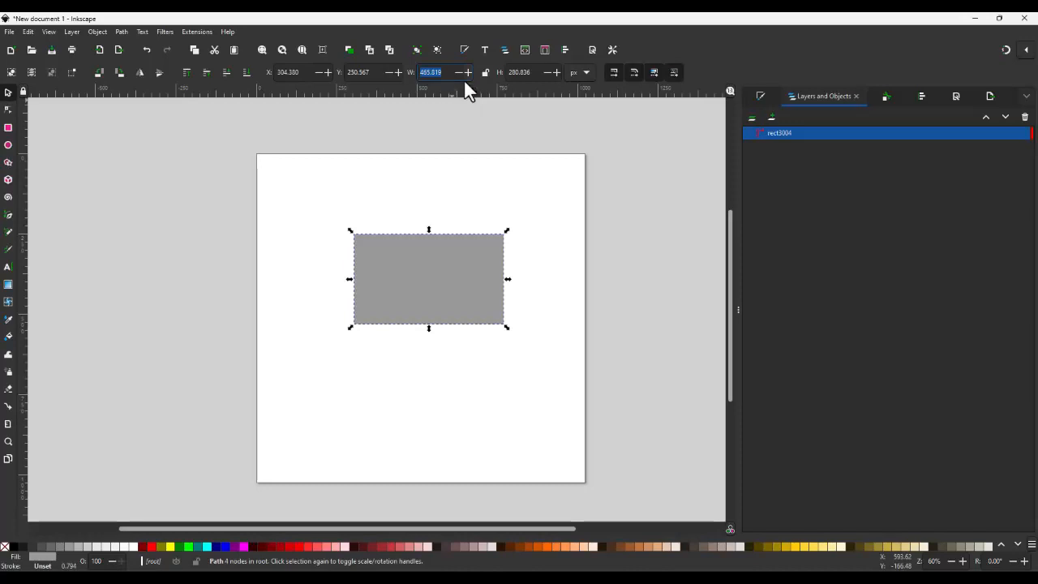
- Resize the grey rectangle to 360 px wide and 270 px high
{"action": "type", "text": "36"}
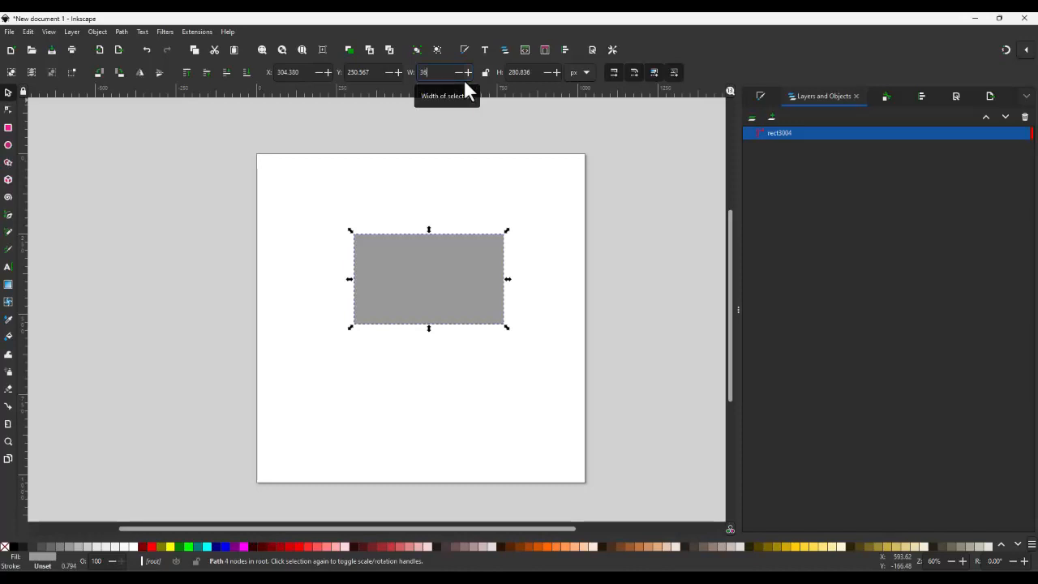
{"action": "type", "text": "0"}
{"action": "key", "text": "Tab"}
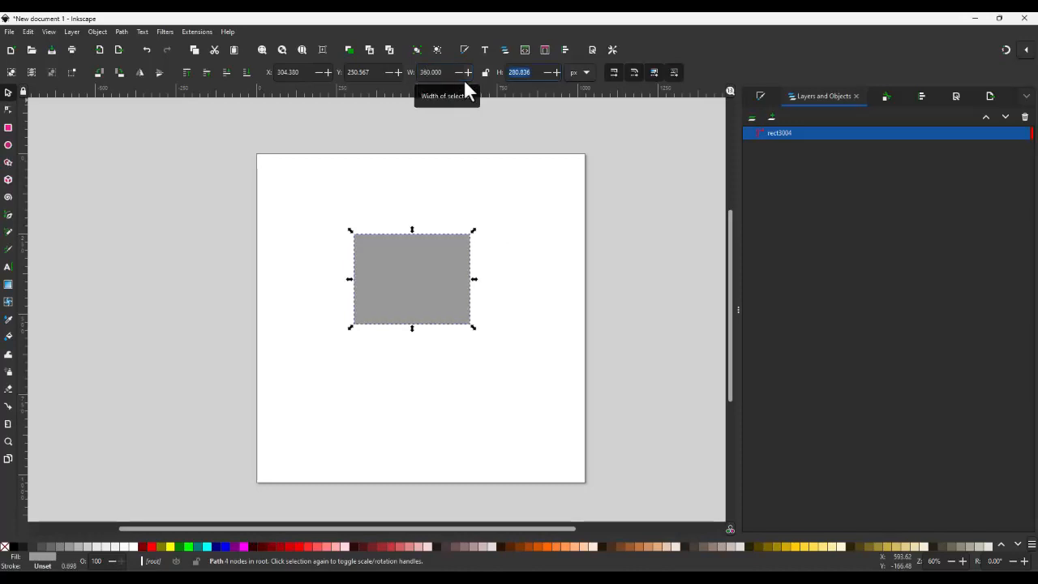
{"action": "type", "text": "270"}
{"action": "key", "text": "Return"}
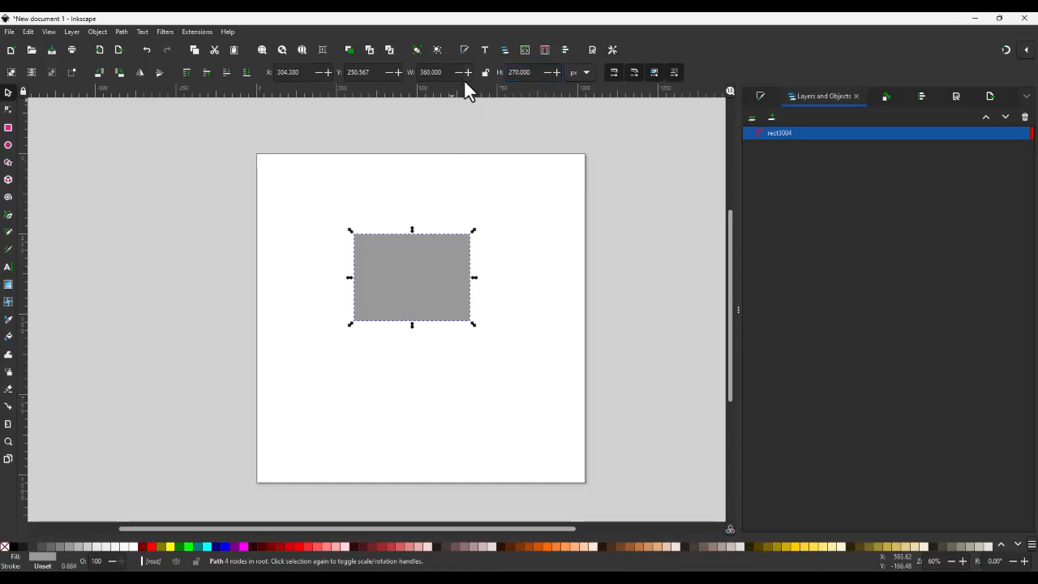
- Centre the rectangle on the page, then move it straight up to a Y position of about 187 px
{"action": "left_click", "coordinate": [926, 96]}
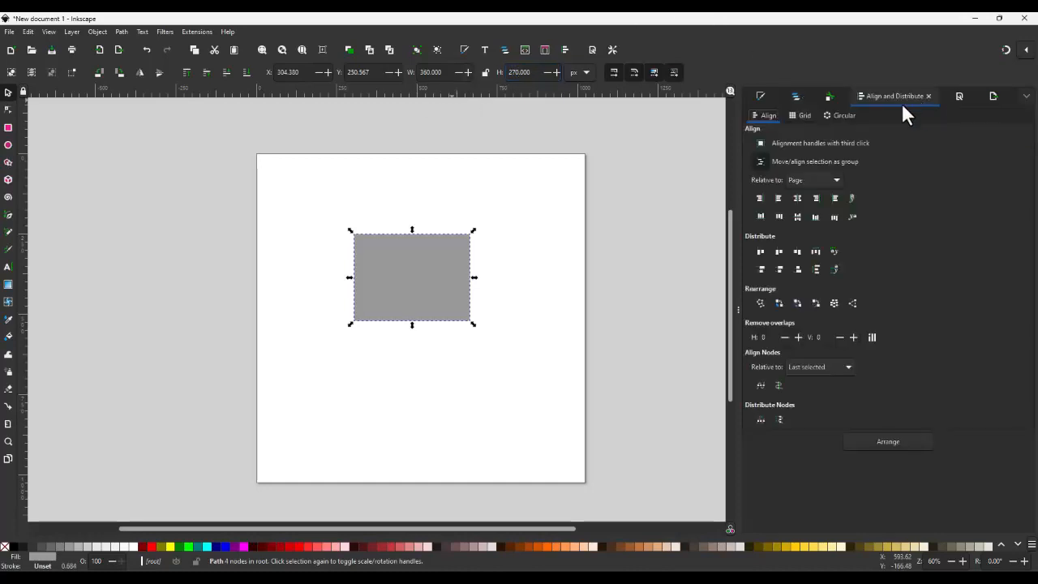
{"action": "left_click", "coordinate": [797, 198]}
{"action": "left_click", "coordinate": [797, 217]}
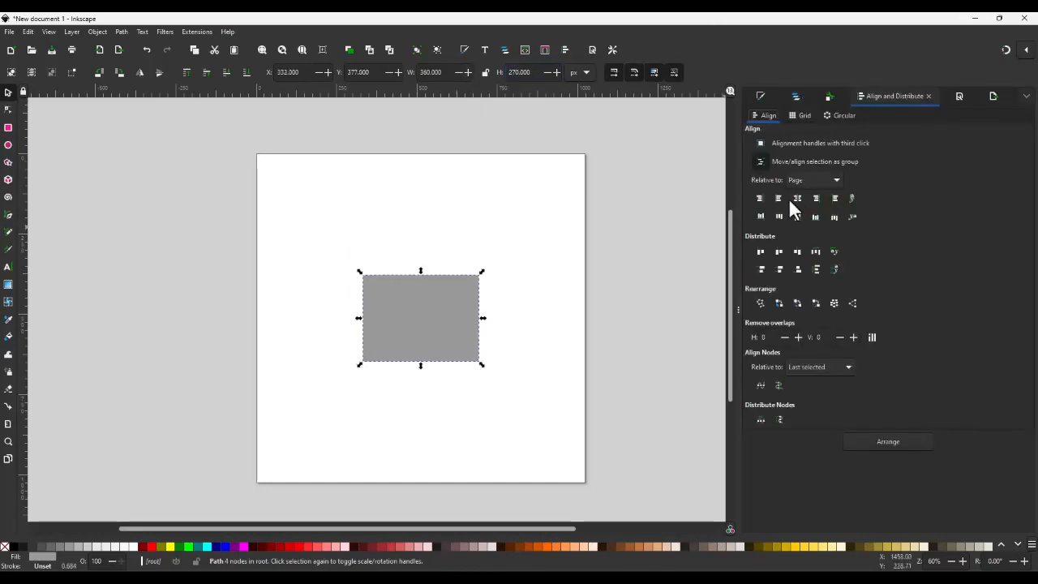
{"action": "left_click_drag", "start_coordinate": [423, 285], "coordinate": [430, 247]}
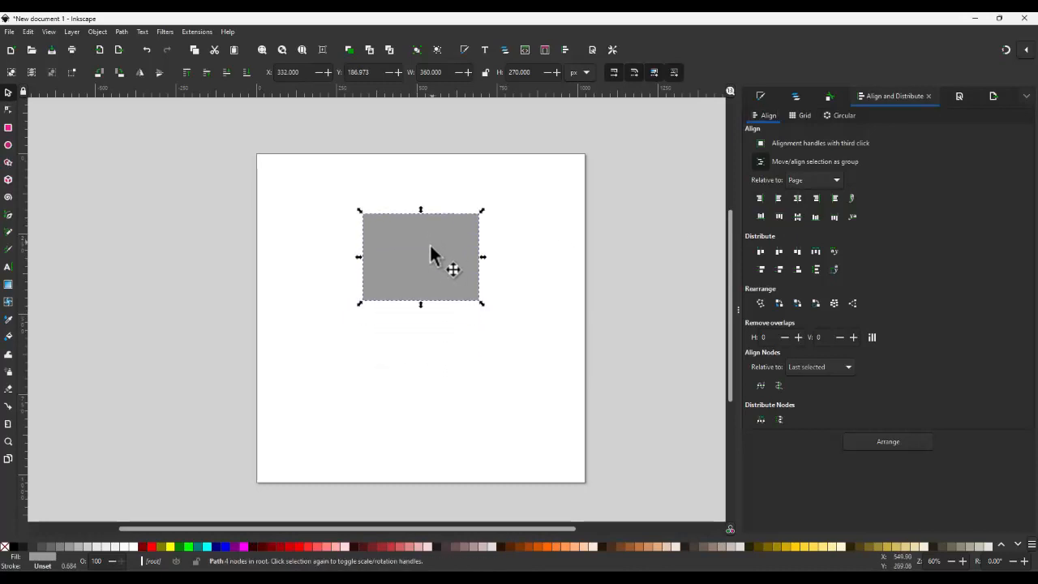
- Give the rectangle a black outline with a stroke width of 4 px
{"action": "scroll", "coordinate": [431, 253], "scroll_direction": "up", "scroll_amount": 3}
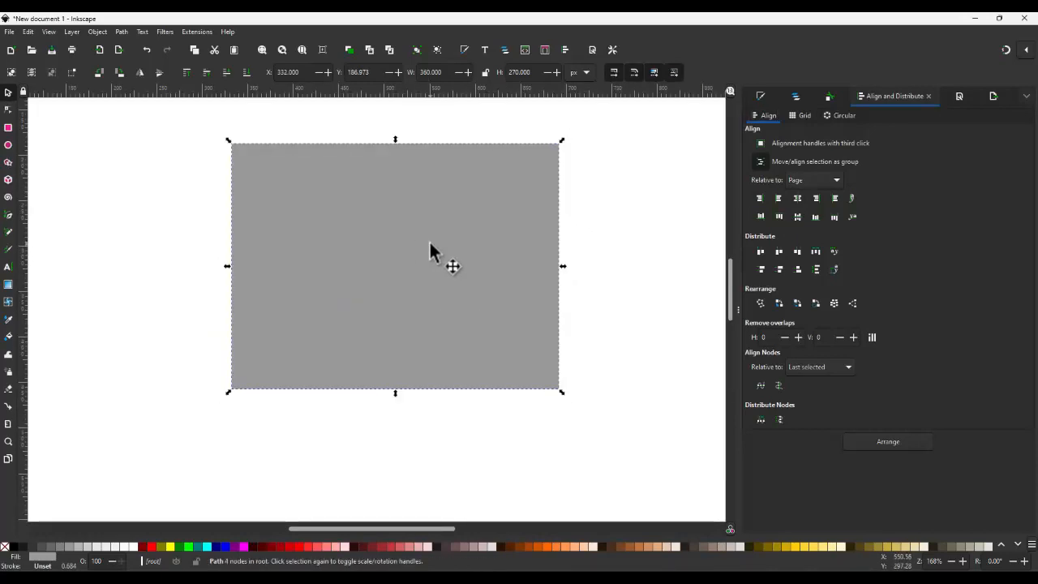
{"action": "key", "text": "n"}
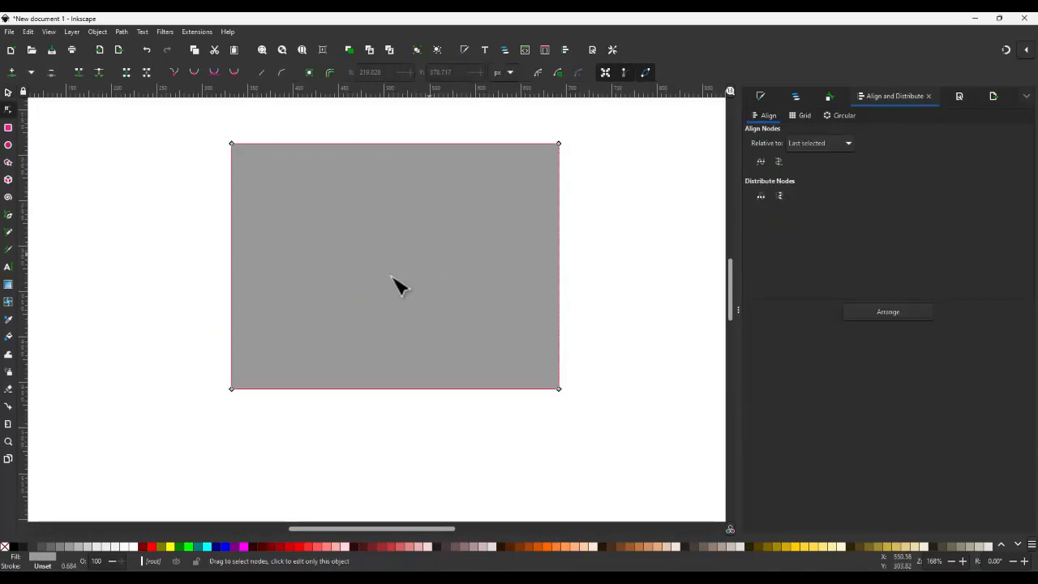
{"action": "left_click", "coordinate": [13, 547], "text": "shift"}
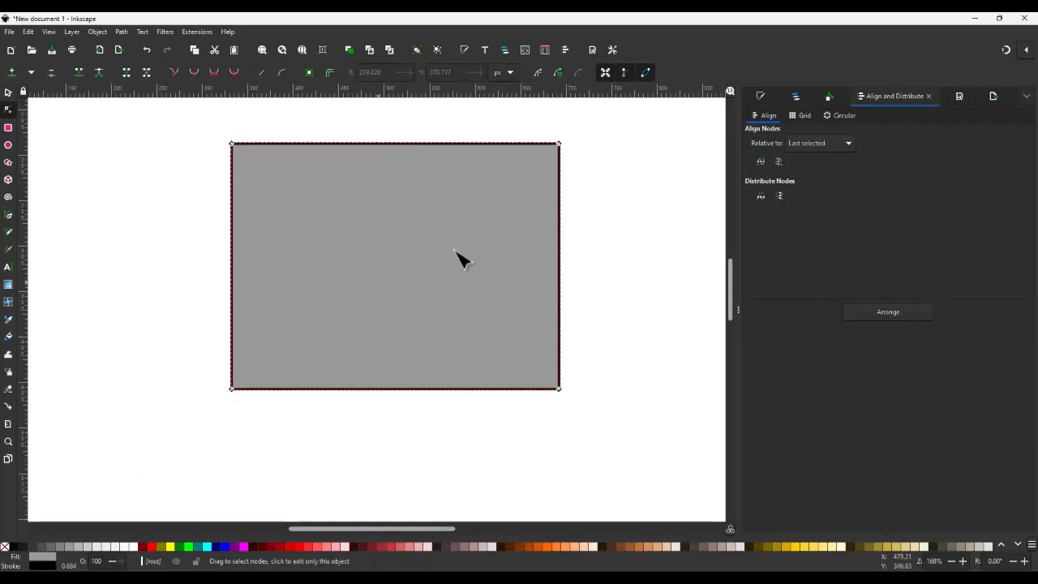
{"action": "left_click", "coordinate": [761, 97]}
{"action": "double_click", "coordinate": [802, 137]}
{"action": "type", "text": "4"}
{"action": "key", "text": "Return"}
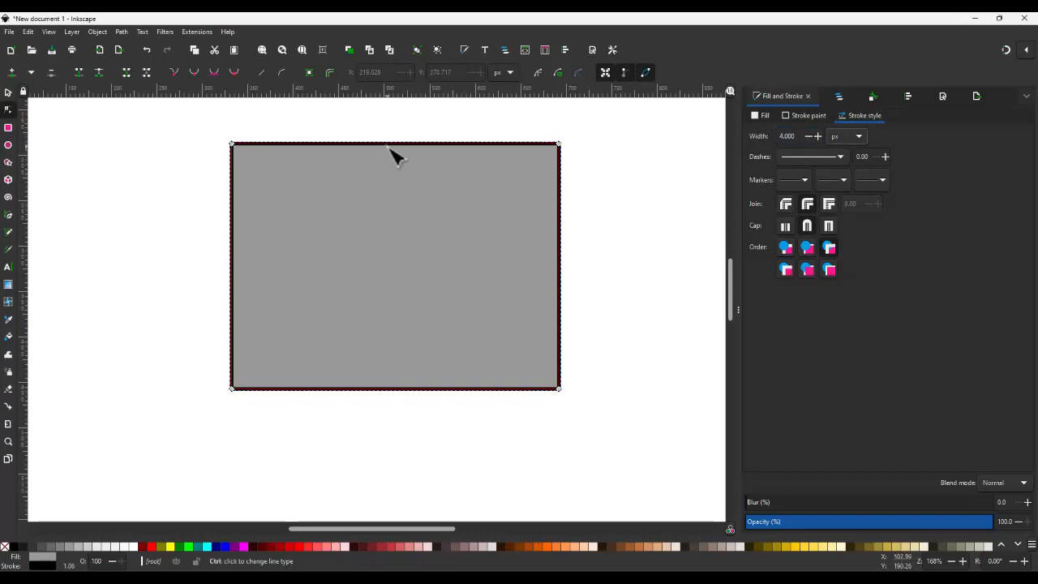
- Bend all four sides of the rectangle slightly outward into a bulging TV-screen shape
{"action": "left_click_drag", "start_coordinate": [393, 145], "coordinate": [394, 127]}
{"action": "left_click_drag", "start_coordinate": [400, 391], "coordinate": [399, 417]}
{"action": "left_click_drag", "start_coordinate": [232, 272], "coordinate": [210, 272]}
{"action": "left_click_drag", "start_coordinate": [560, 265], "coordinate": [576, 267]}
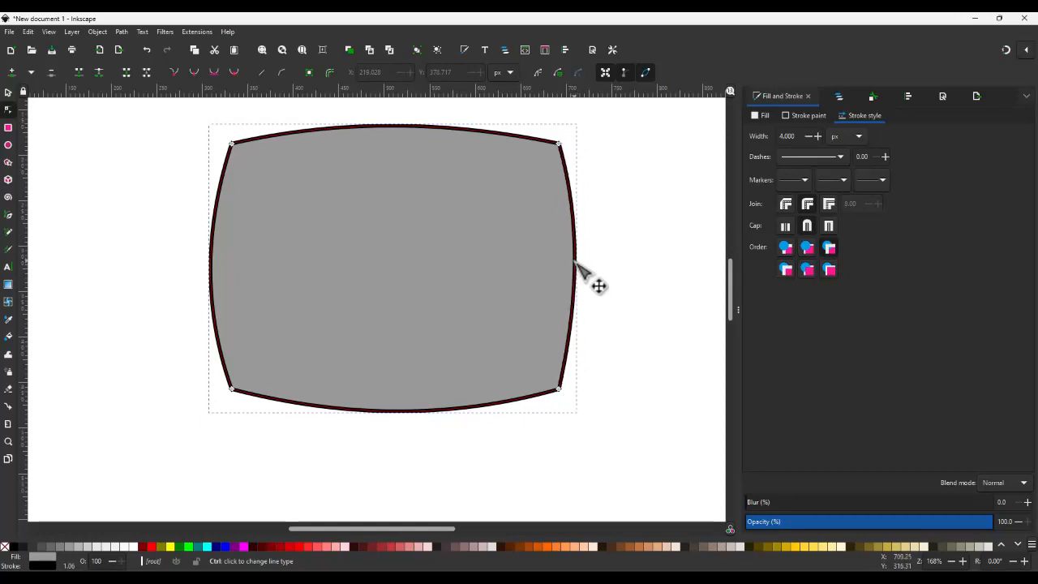
- Subtract a smaller centred copy from the curved shape to form a hollow frame, and fill the frame with 70% Gray
{"action": "key", "text": "s"}
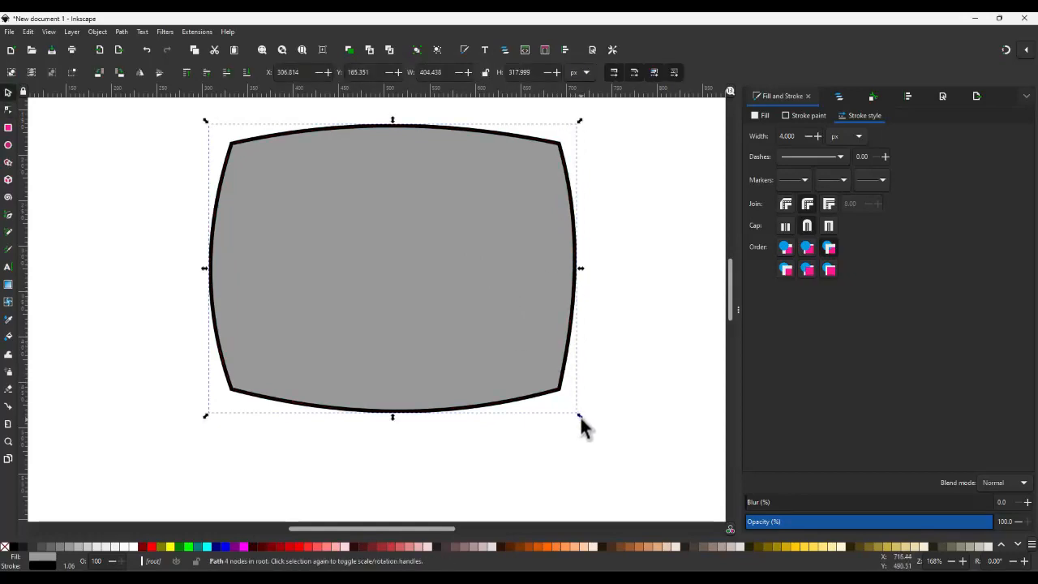
{"action": "left_click_drag", "start_coordinate": [579, 416], "coordinate": [542, 388]}
{"action": "left_click", "coordinate": [559, 323], "text": "shift"}
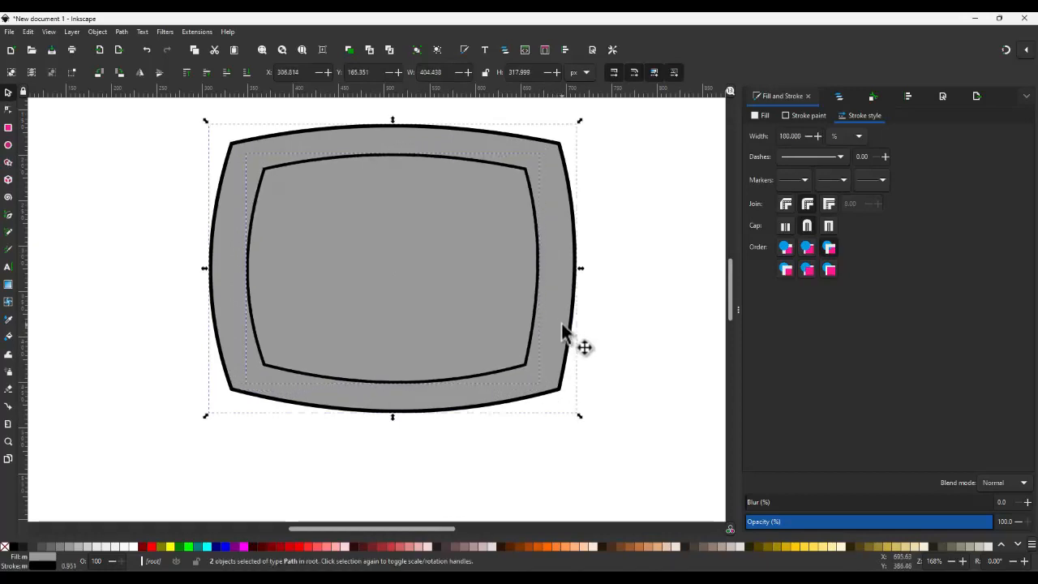
{"action": "key", "text": "ctrl+minus"}
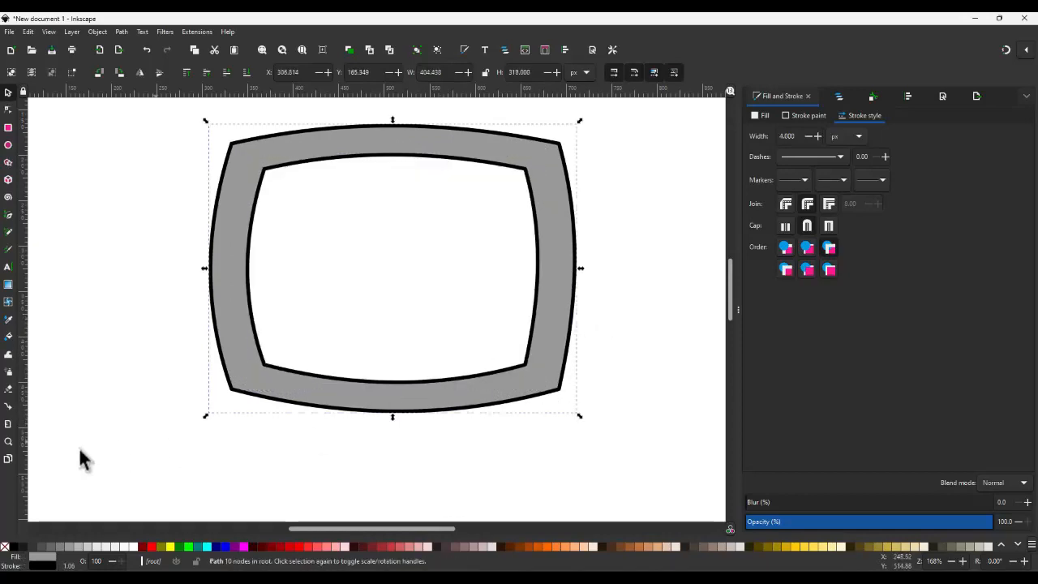
{"action": "left_click", "coordinate": [38, 547]}
{"action": "left_click", "coordinate": [42, 549]}
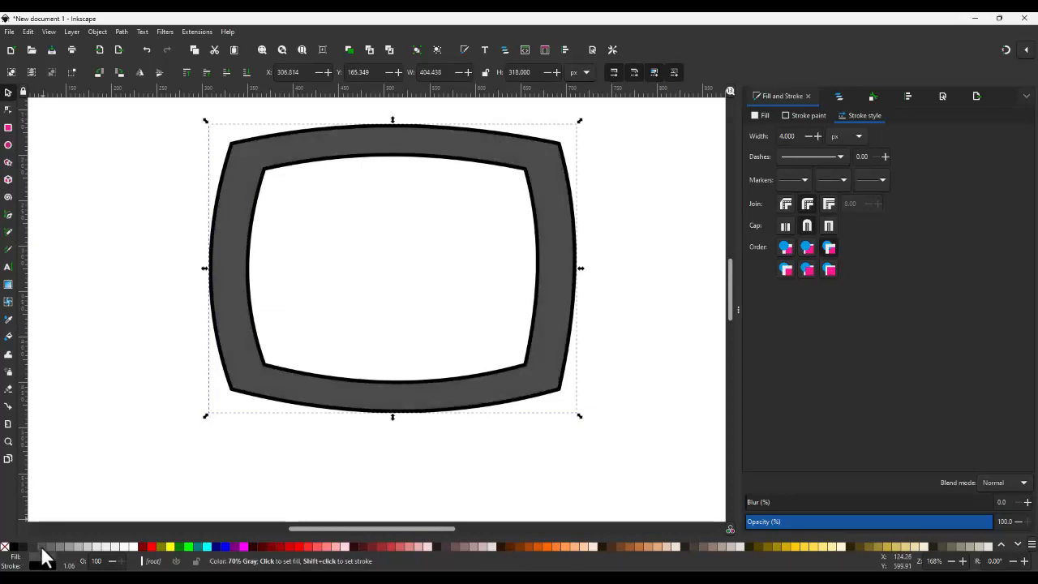
- Draw a rectangle about 333 by 251 px covering the frame's opening and place it behind the frame as a path
{"action": "scroll", "coordinate": [428, 436], "scroll_direction": "down", "scroll_amount": 2, "text": "ctrl"}
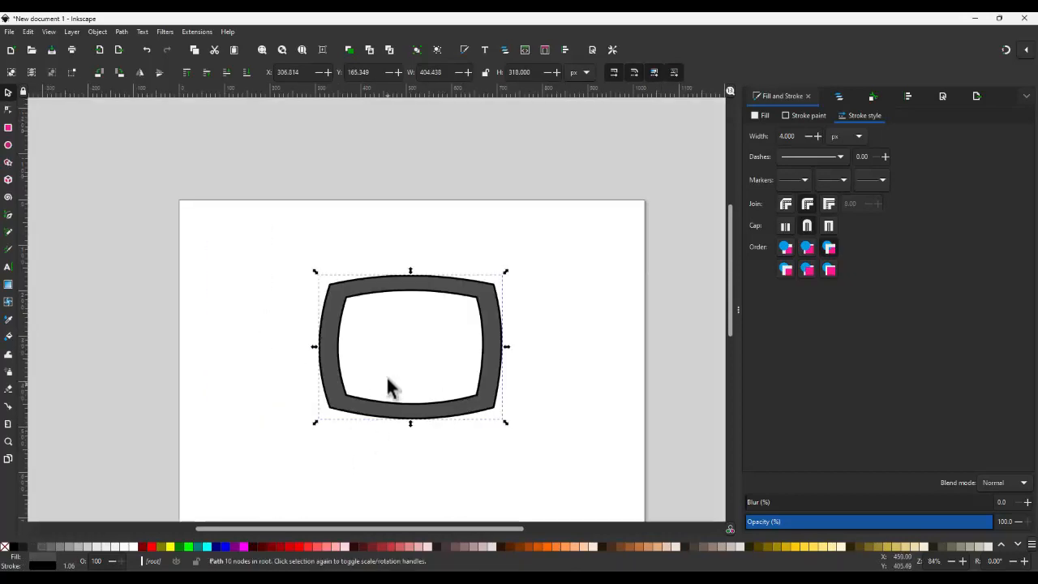
{"action": "key", "text": "r"}
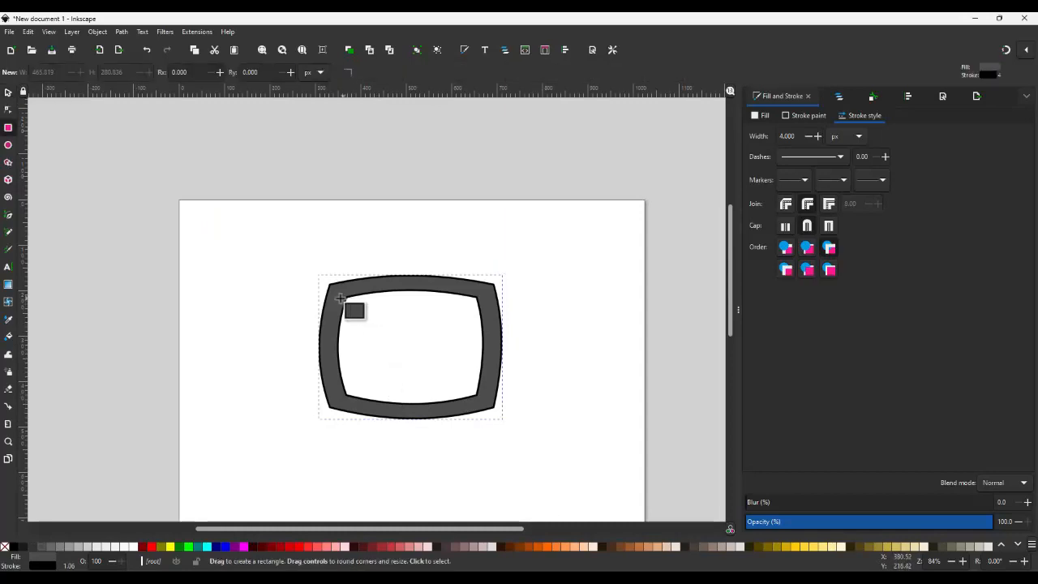
{"action": "mouse_move", "coordinate": [334, 291]}
{"action": "left_mouse_down"}
{"action": "mouse_move", "coordinate": [400, 395]}
{"action": "mouse_move", "coordinate": [485, 404]}
{"action": "left_mouse_up"}
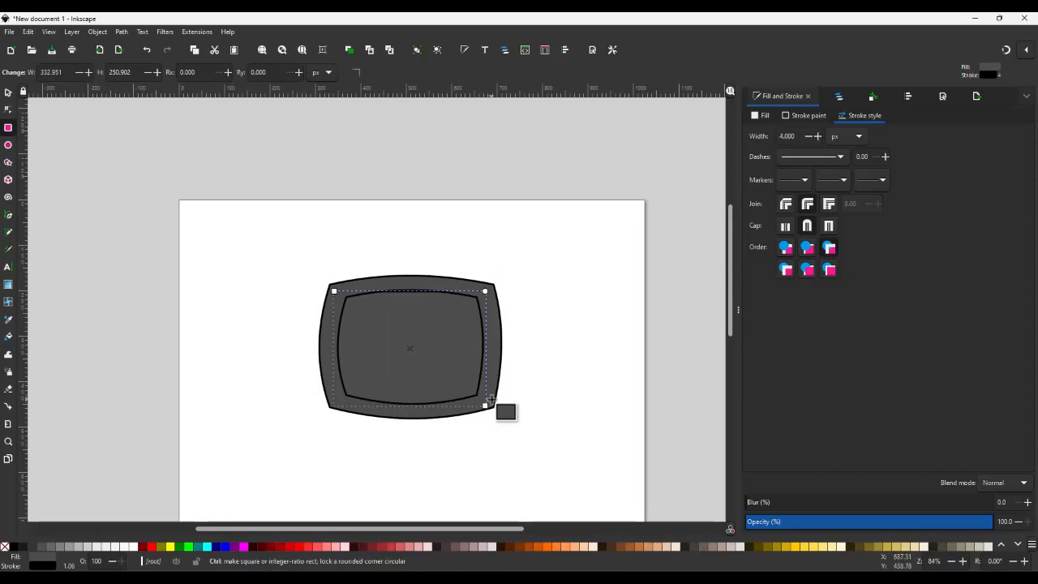
{"action": "key", "text": "s"}
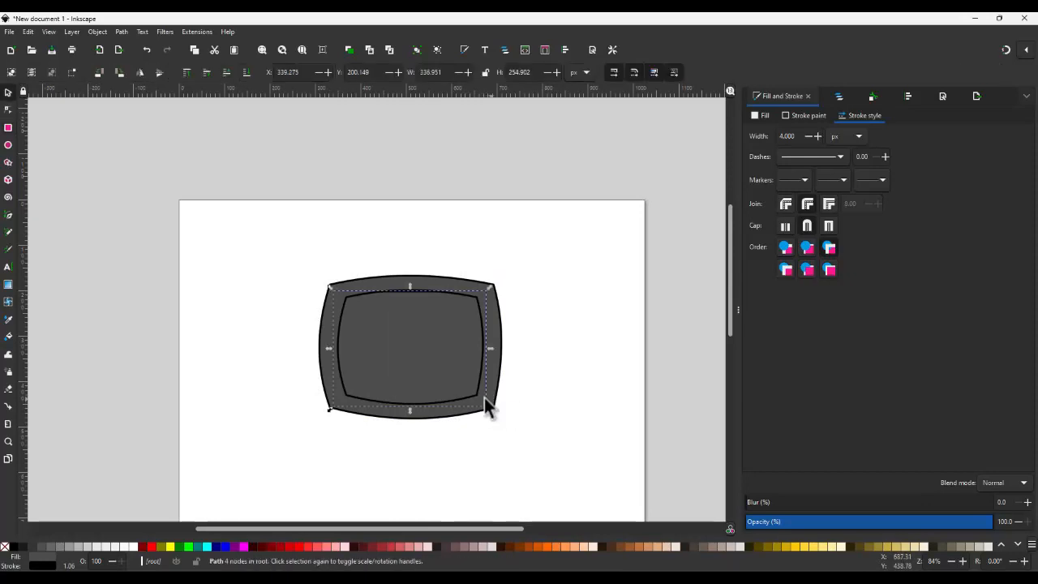
- Give the rectangle behind the frame a linear gradient fill and set its end stop to hue 121, saturation 81
{"action": "left_click", "coordinate": [761, 116]}
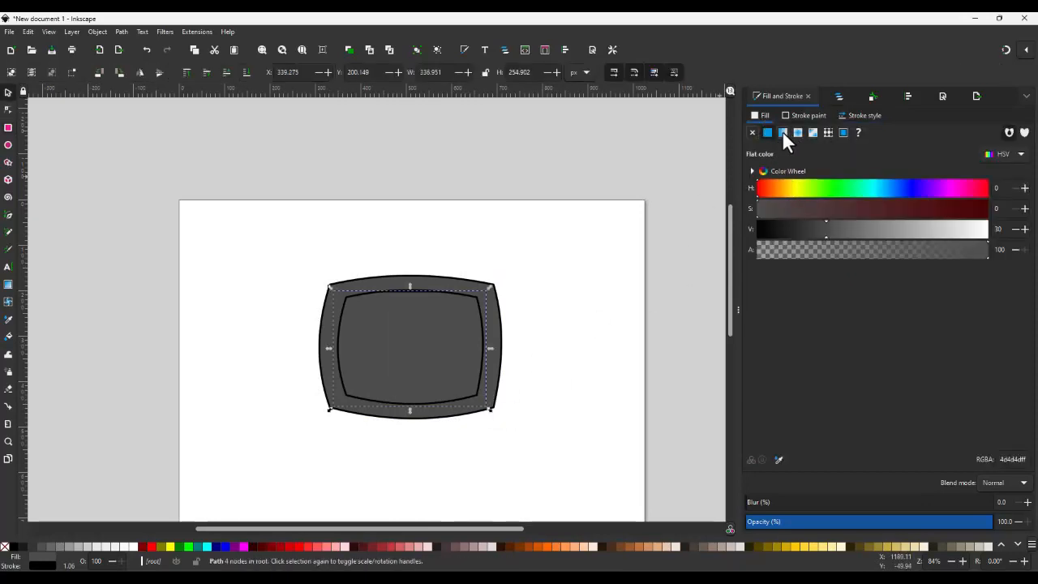
{"action": "left_click", "coordinate": [783, 133]}
{"action": "left_click", "coordinate": [802, 151]}
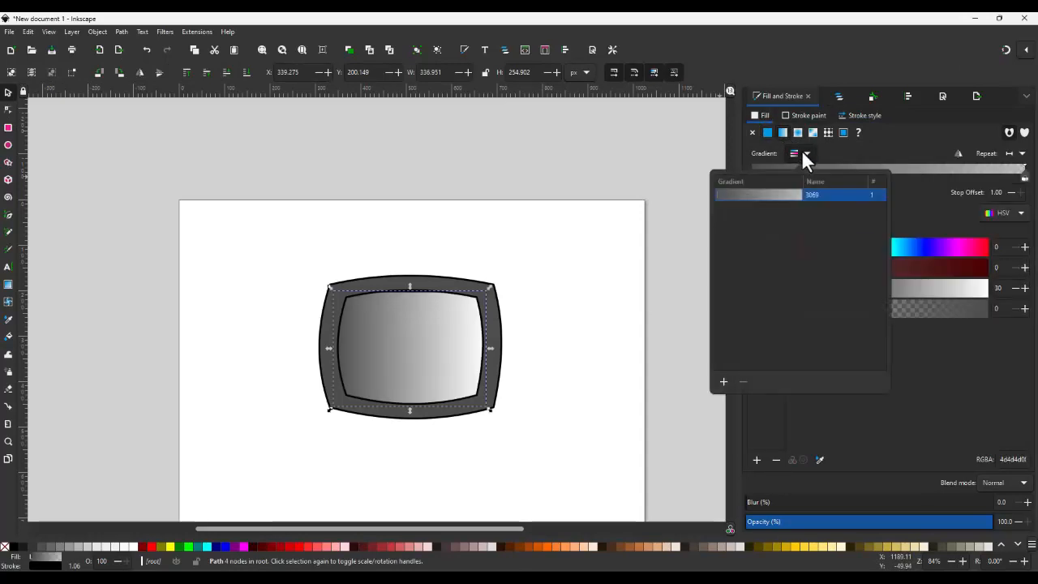
{"action": "left_click", "coordinate": [802, 150]}
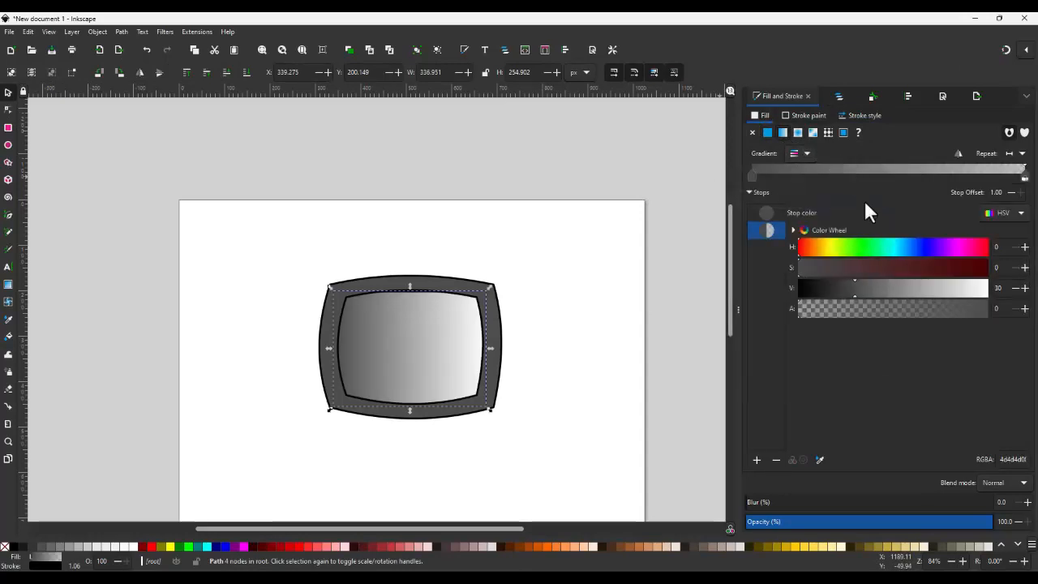
{"action": "left_click", "coordinate": [861, 247]}
{"action": "left_click_drag", "start_coordinate": [901, 266], "coordinate": [950, 268]}
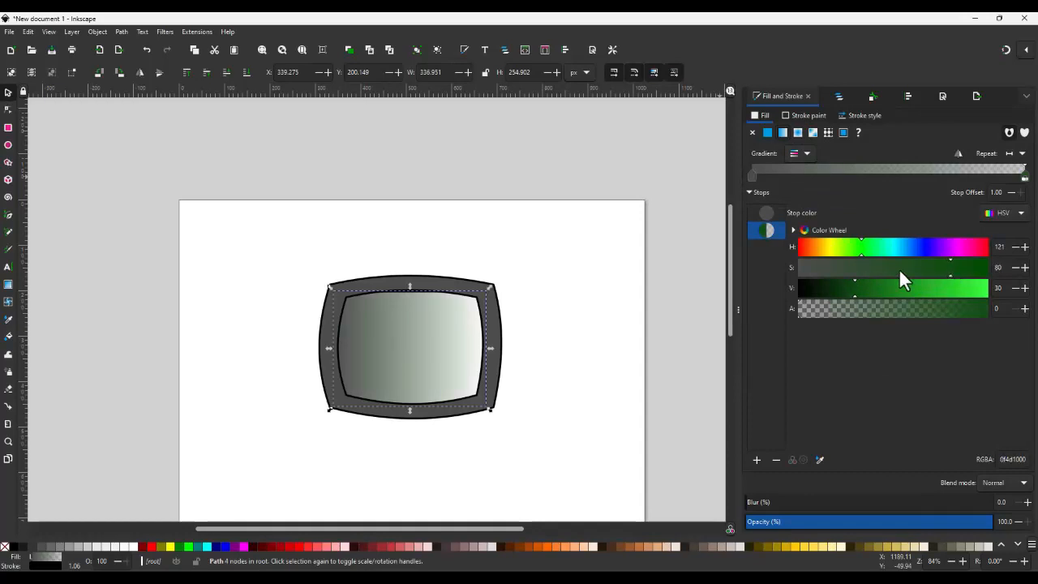
- Reorient the gradient vertically so it runs from the screen rectangle's top edge to its bottom edge
{"action": "key", "text": "g"}
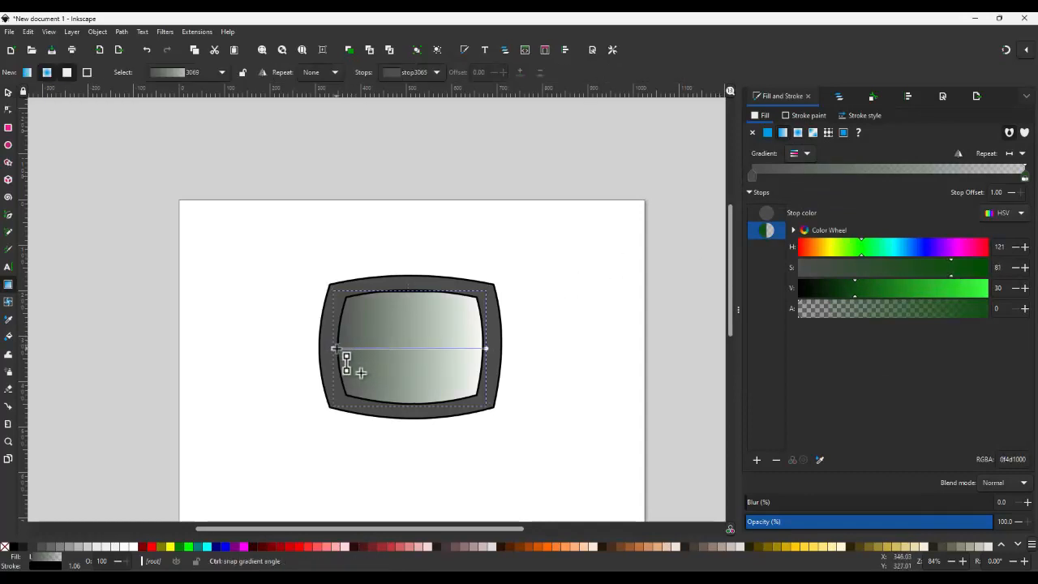
{"action": "left_click_drag", "start_coordinate": [388, 349], "coordinate": [416, 283]}
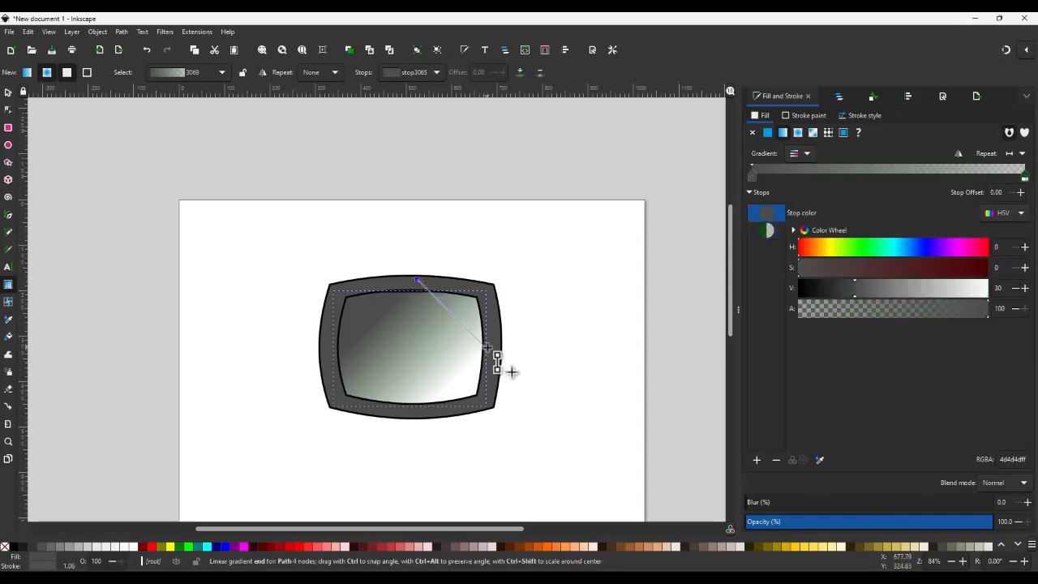
{"action": "left_click_drag", "start_coordinate": [486, 348], "coordinate": [417, 408]}
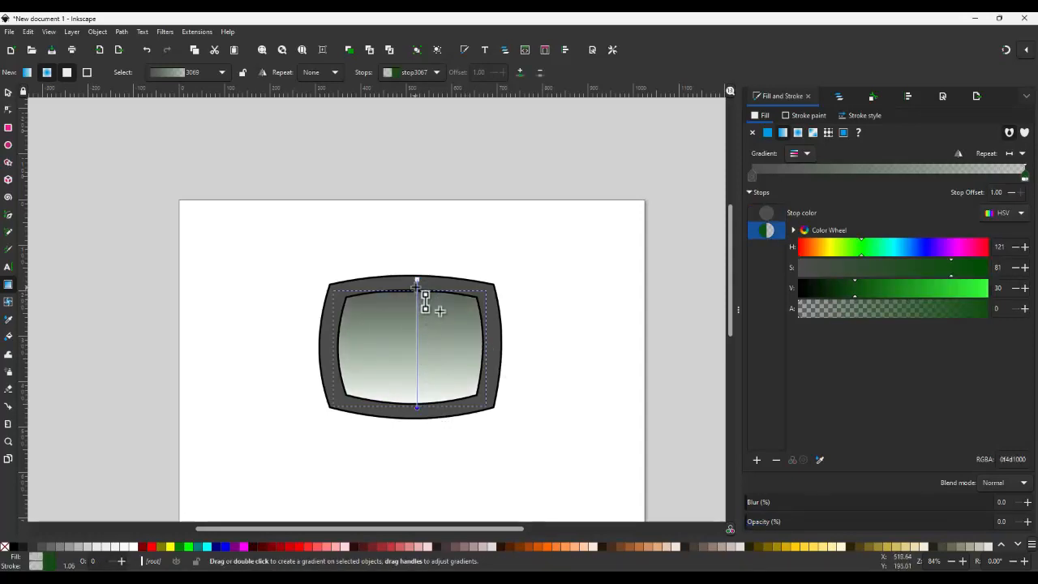
{"action": "left_click_drag", "start_coordinate": [416, 281], "coordinate": [416, 288]}
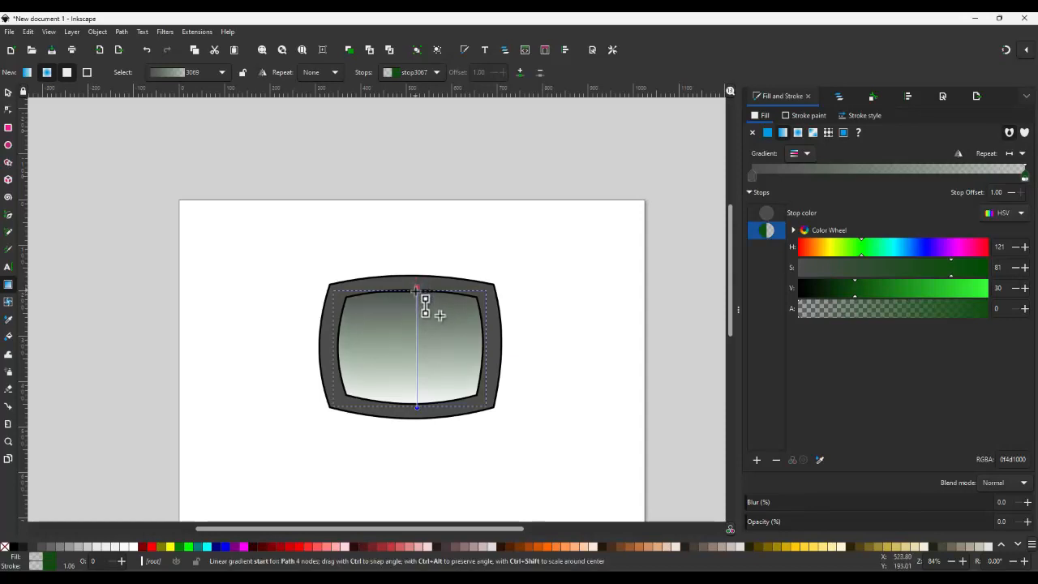
- Set the gradient's start stop to hue 139, saturation 100, value 80, and raise the end stop's alpha to 100
{"action": "left_click", "coordinate": [417, 290]}
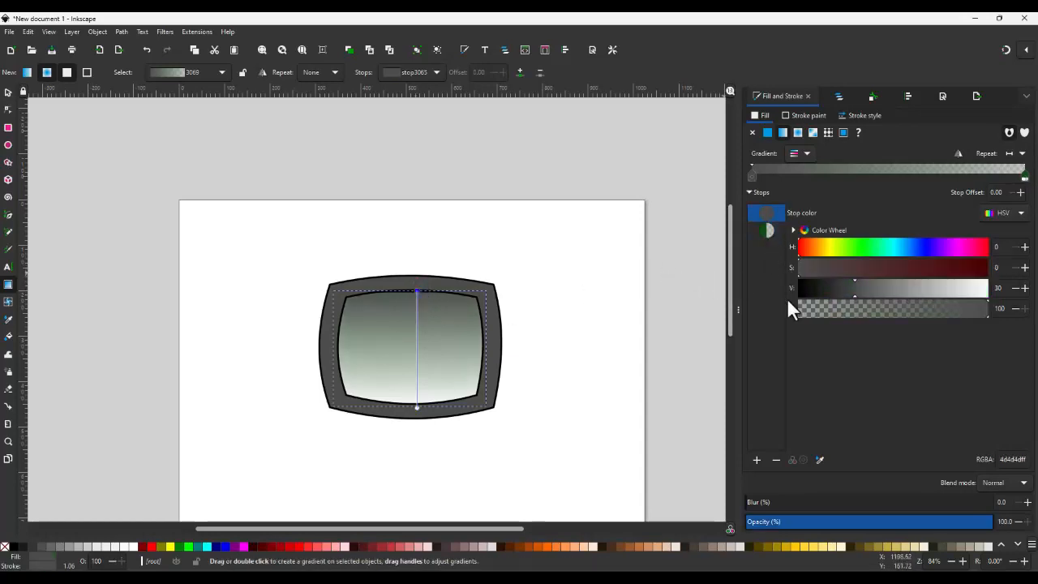
{"action": "left_click_drag", "start_coordinate": [856, 281], "coordinate": [966, 269]}
{"action": "left_click", "coordinate": [870, 248]}
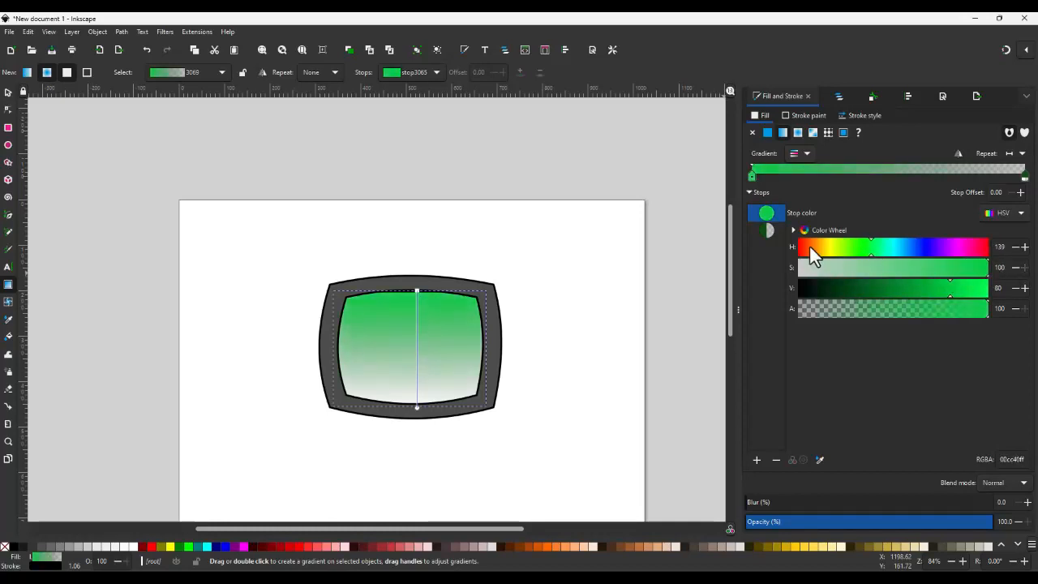
{"action": "left_click", "coordinate": [769, 231]}
{"action": "left_click_drag", "start_coordinate": [883, 308], "coordinate": [1012, 314]}
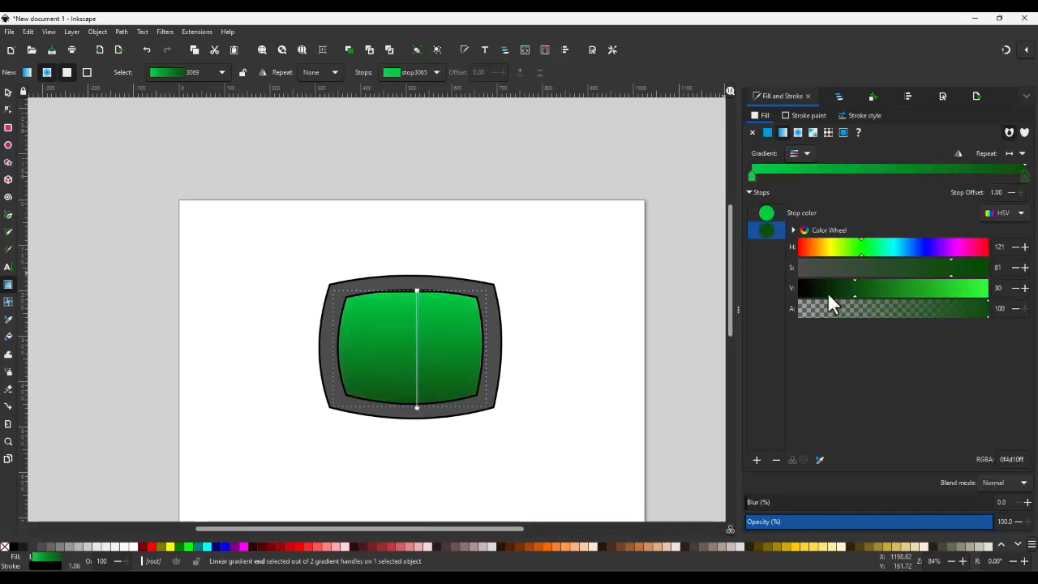
- Add a middle gradient stop at offset 0.50 and darken it to a very dark green
{"action": "left_click", "coordinate": [757, 459]}
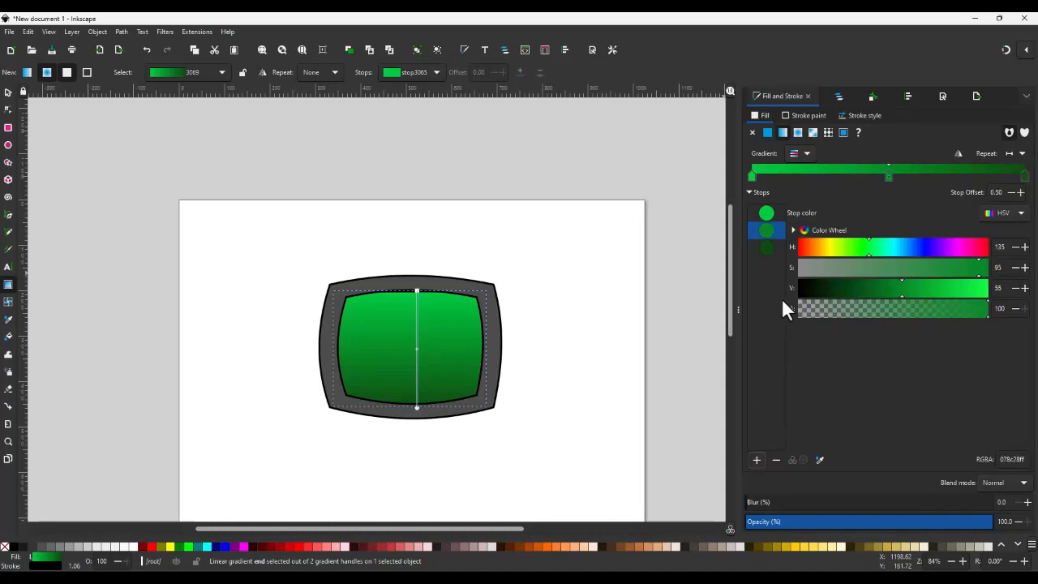
{"action": "left_click", "coordinate": [768, 231]}
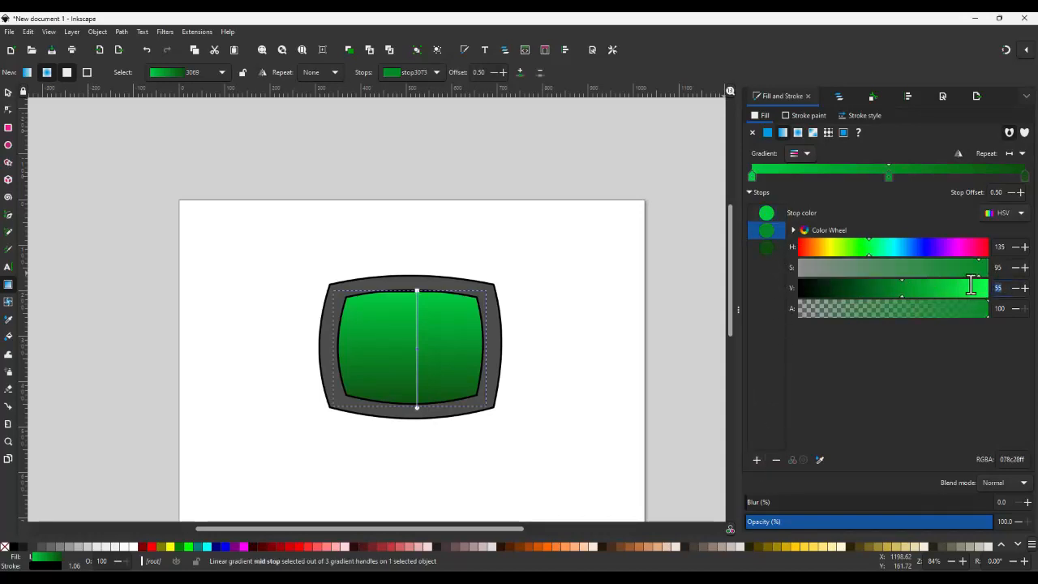
{"action": "key", "text": "Return"}
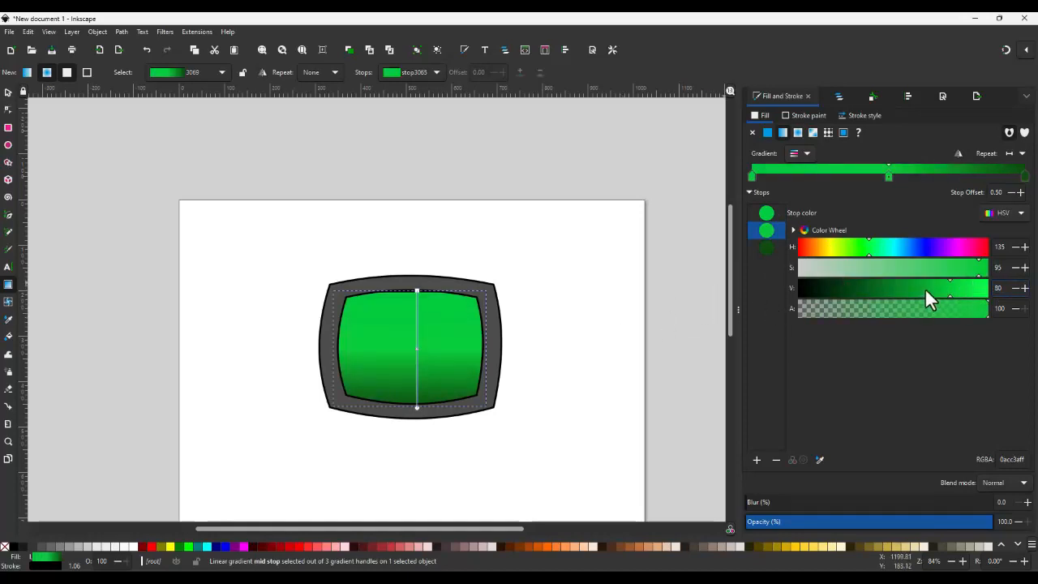
{"action": "left_click_drag", "start_coordinate": [925, 288], "coordinate": [828, 287]}
- Brighten the gradient's end stop by setting its value to 80
{"action": "left_click", "coordinate": [771, 247]}
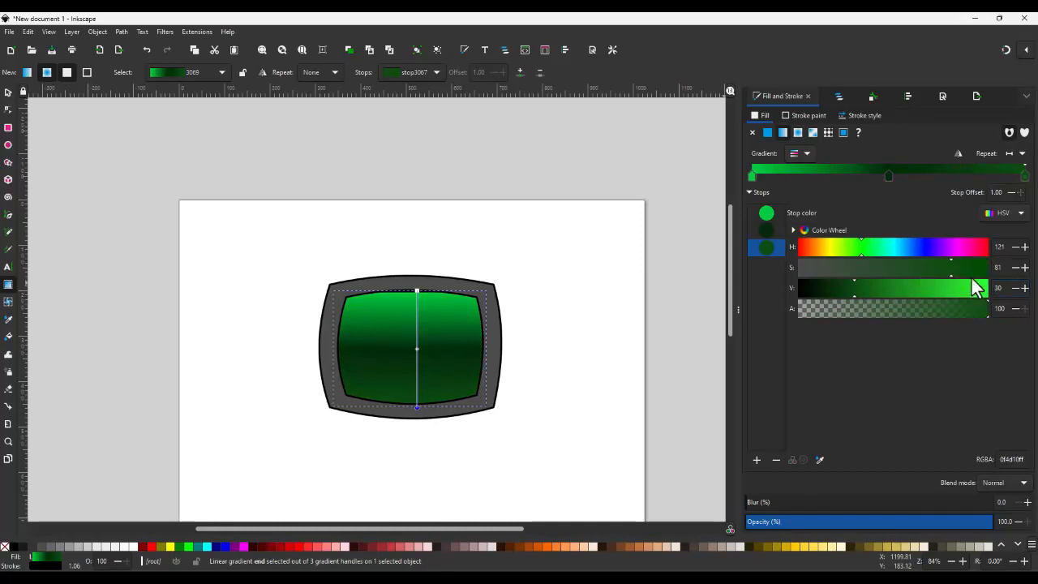
{"action": "type", "text": "80"}
{"action": "key", "text": "Return"}
{"action": "scroll", "coordinate": [415, 363], "scroll_direction": "up", "scroll_amount": 2}
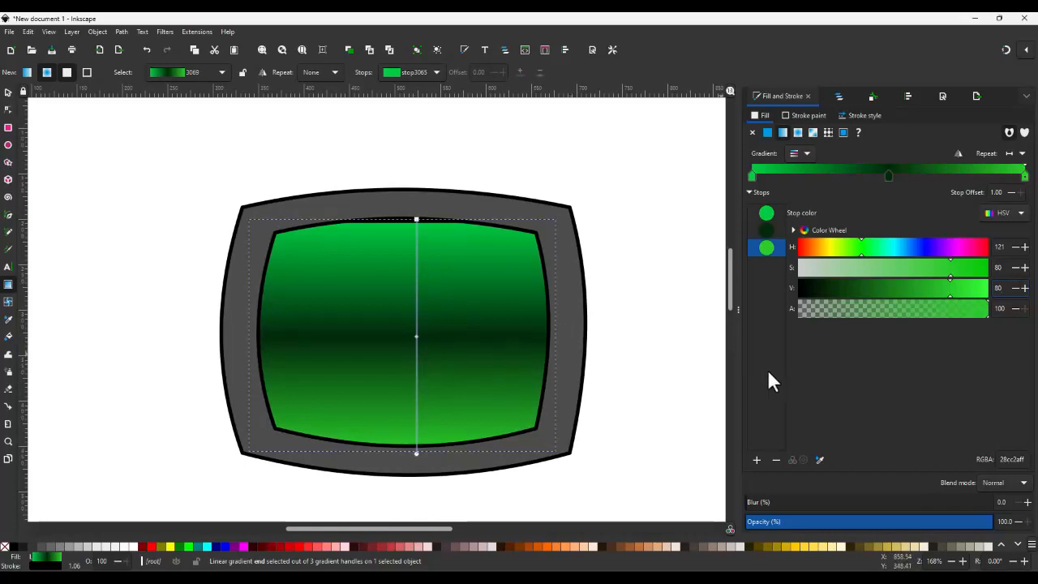
- Move the two top nodes of the green gradient rectangle straight up by about 6.5 px to fill the gap beneath the frame's upper edge
{"action": "key", "text": "Escape"}
{"action": "key", "text": "s"}
{"action": "left_click", "coordinate": [498, 326]}
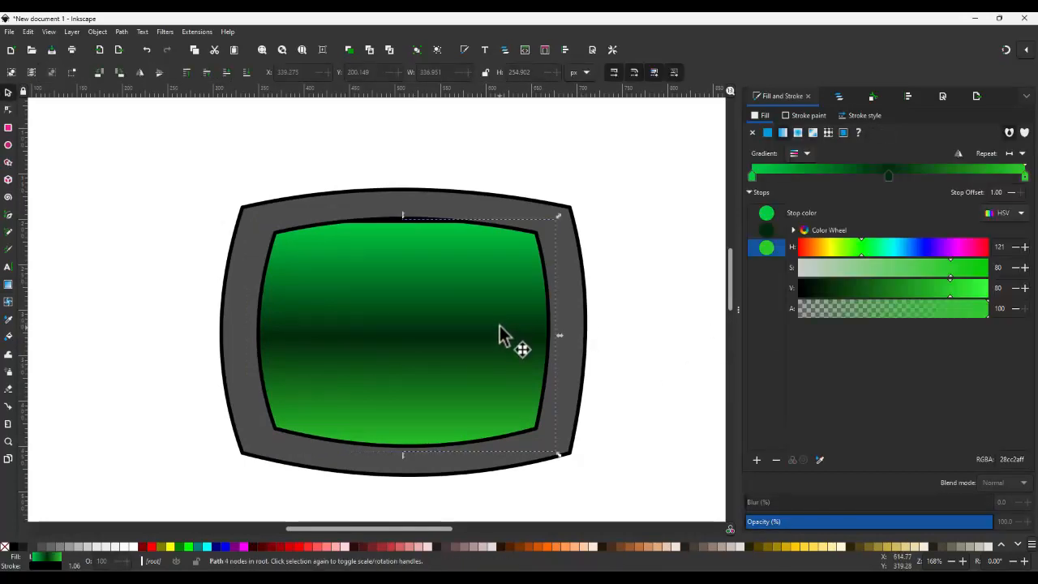
{"action": "key", "text": "n"}
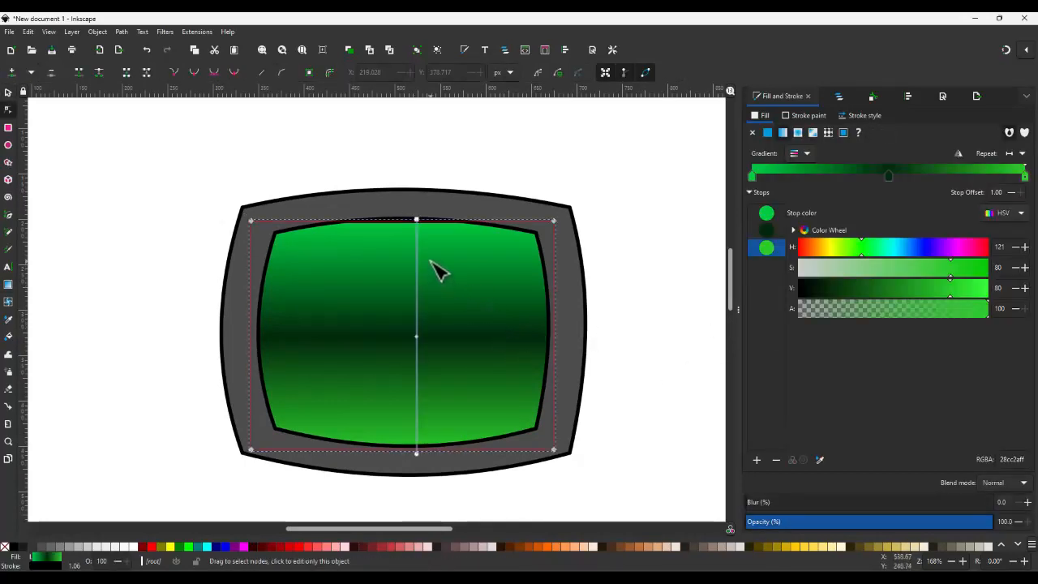
{"action": "left_click", "coordinate": [252, 220]}
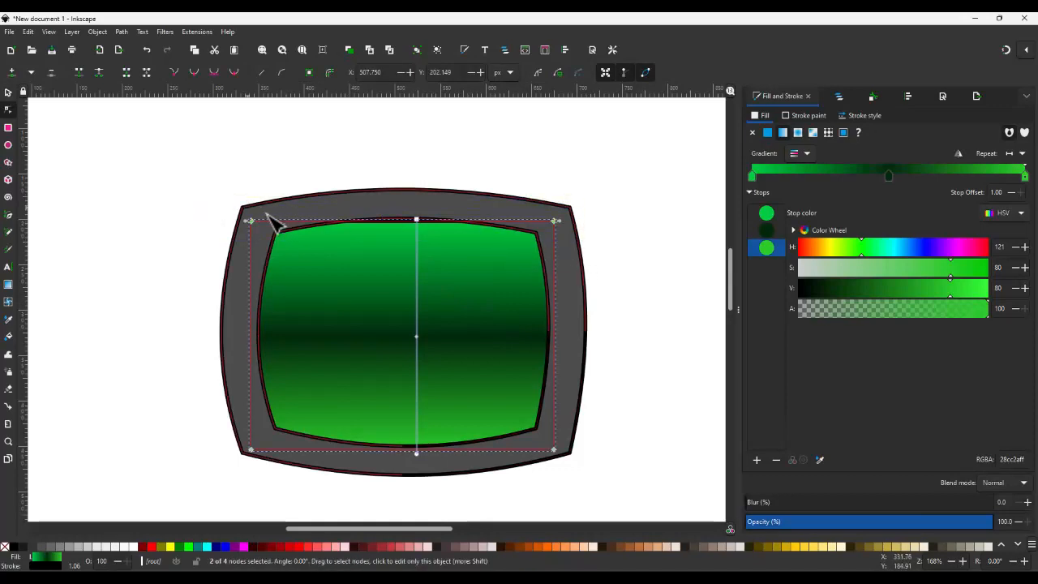
{"action": "left_click_drag", "start_coordinate": [253, 222], "coordinate": [251, 216]}
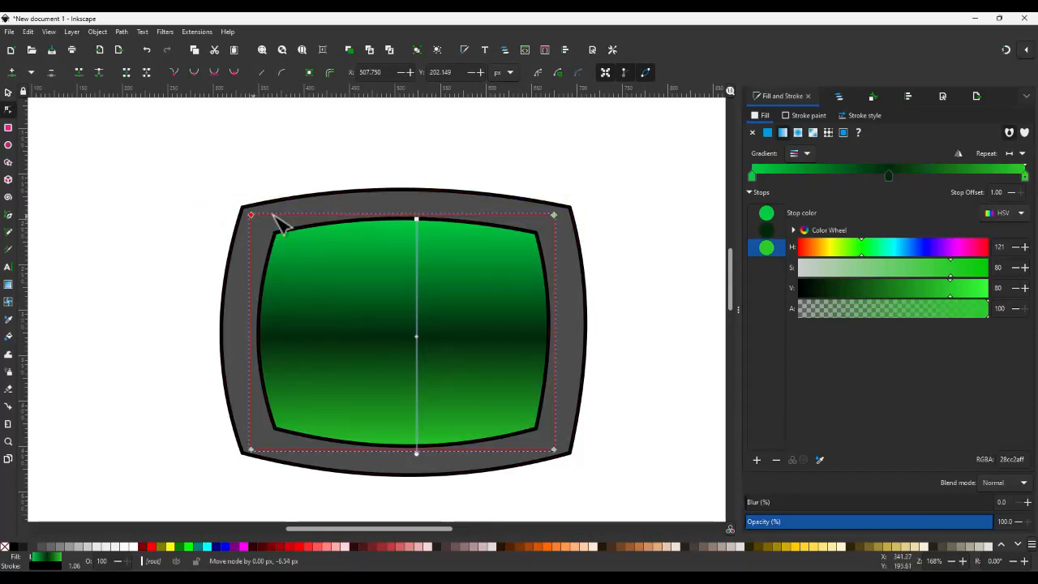
{"action": "key", "text": "s"}
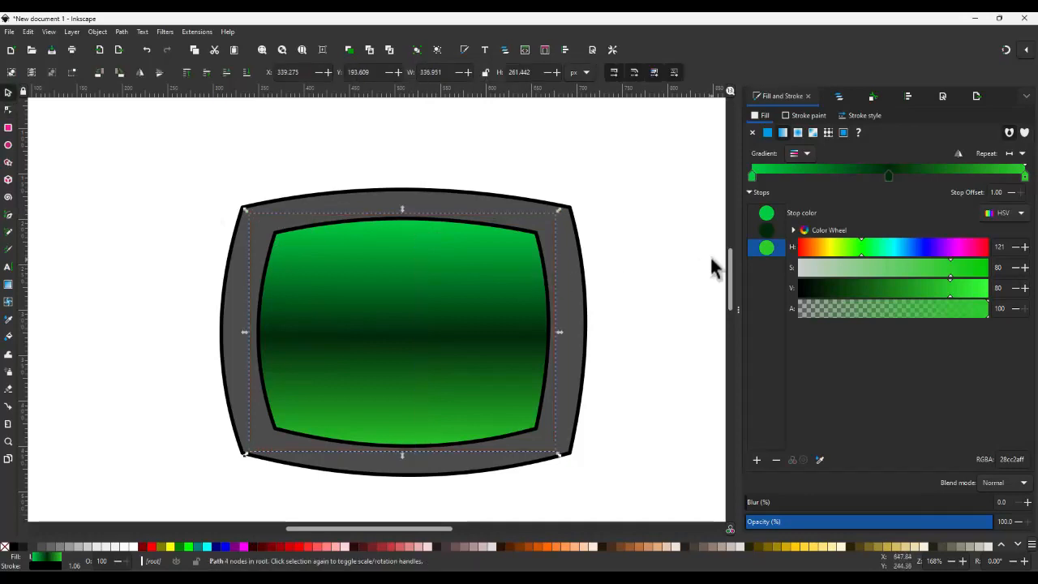
- Add two gradient stops to the screen fill, one at offset 0.75 and one midway between the start and middle stops
{"action": "left_click", "coordinate": [766, 231]}
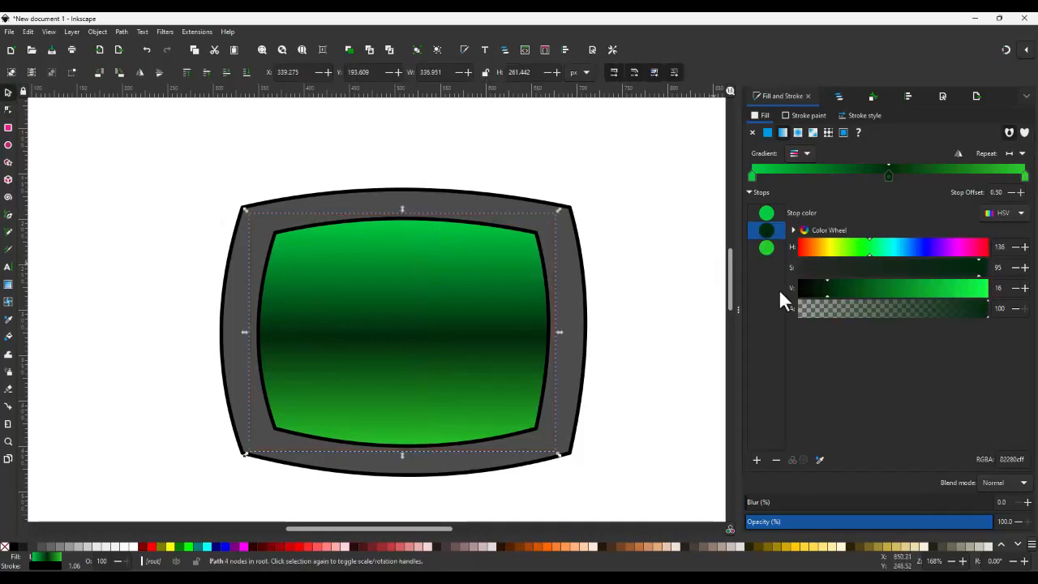
{"action": "left_click", "coordinate": [758, 460]}
{"action": "left_click", "coordinate": [771, 214]}
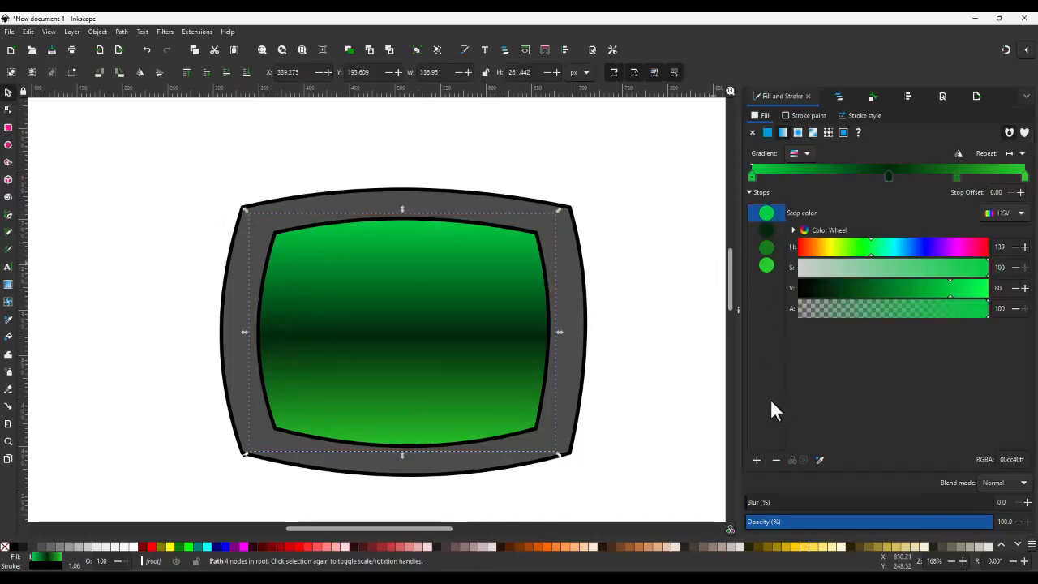
{"action": "left_click", "coordinate": [756, 459]}
{"action": "left_click", "coordinate": [772, 250]}
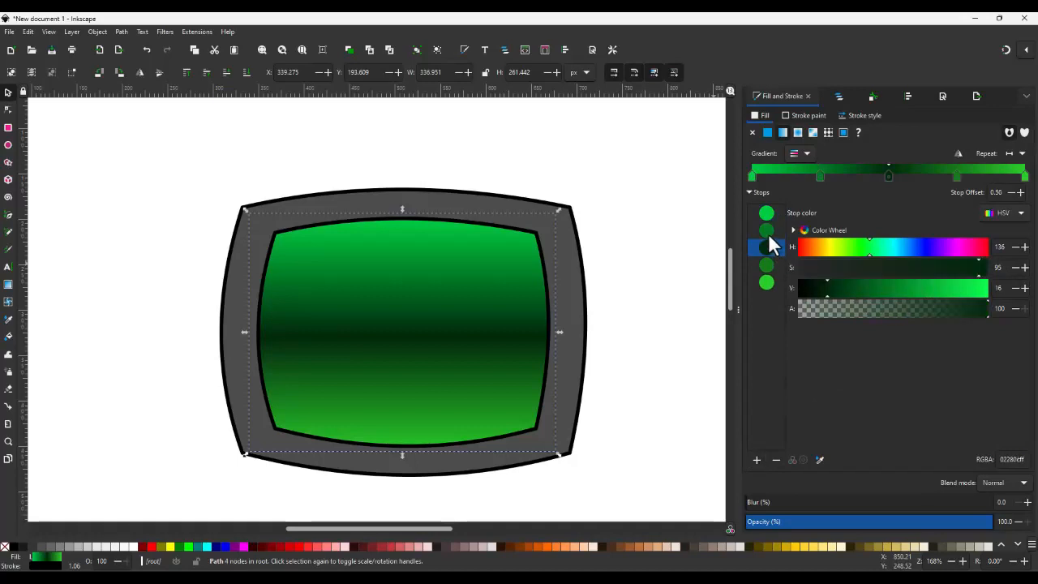
- Darken both new gradient stops to a very dark green, setting the value of the stop at offset 0.75 to 17
{"action": "left_click", "coordinate": [768, 232]}
{"action": "left_click_drag", "start_coordinate": [884, 291], "coordinate": [830, 287]}
{"action": "left_click", "coordinate": [765, 266]}
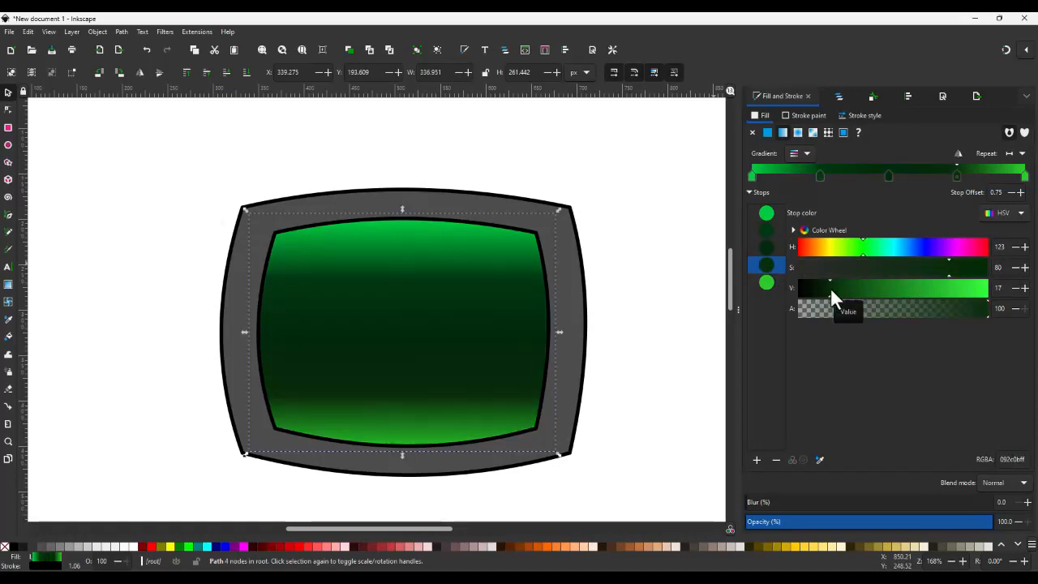
- Move the two outer dark gradient stops toward the middle, to offsets 0.40 and 0.60
{"action": "key", "text": "g"}
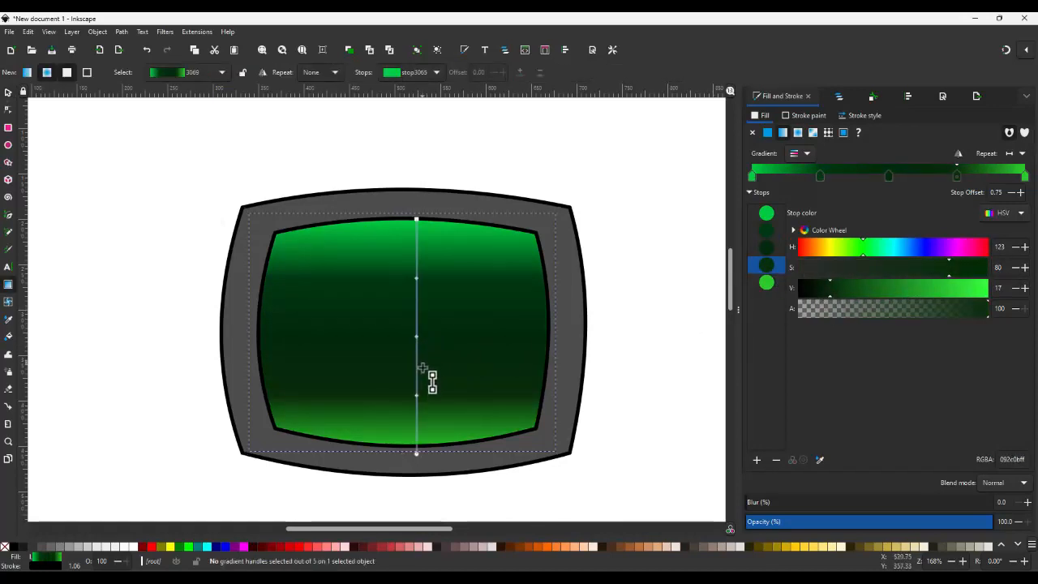
{"action": "left_click_drag", "start_coordinate": [418, 395], "coordinate": [419, 350]}
{"action": "key", "text": "ctrl+z"}
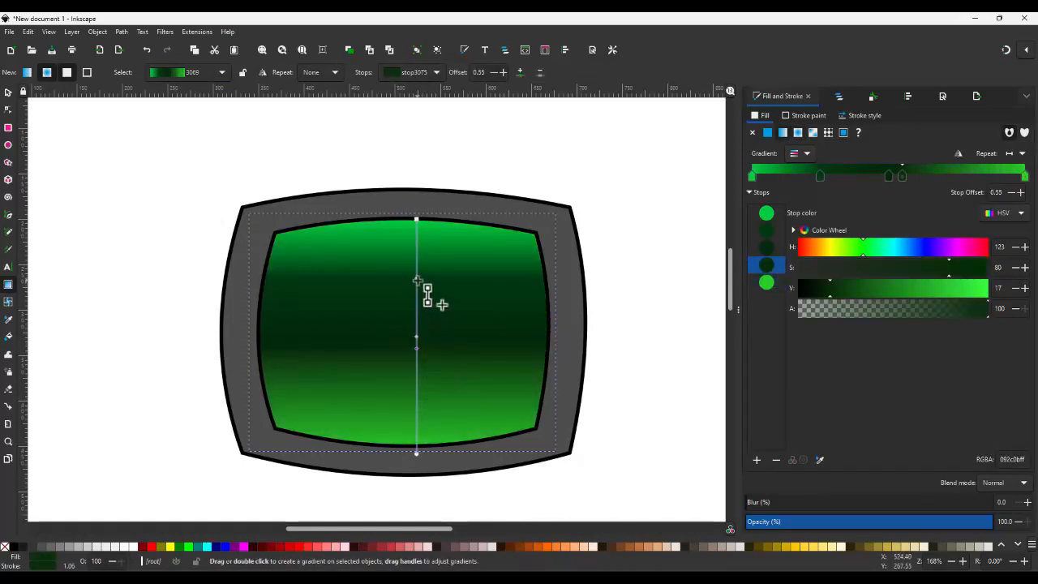
{"action": "left_click_drag", "start_coordinate": [415, 278], "coordinate": [416, 356]}
{"action": "key", "text": "s"}
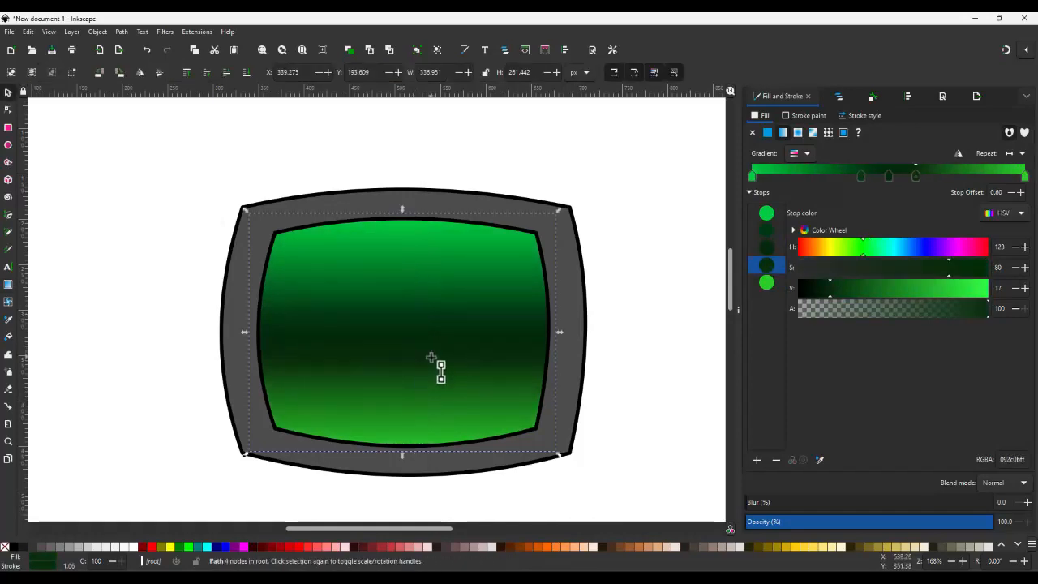
- Set the upper dark stop's value to 17 and spread the outer dark stops slightly apart, placing the lower one at offset 0.65
{"action": "left_click", "coordinate": [768, 230]}
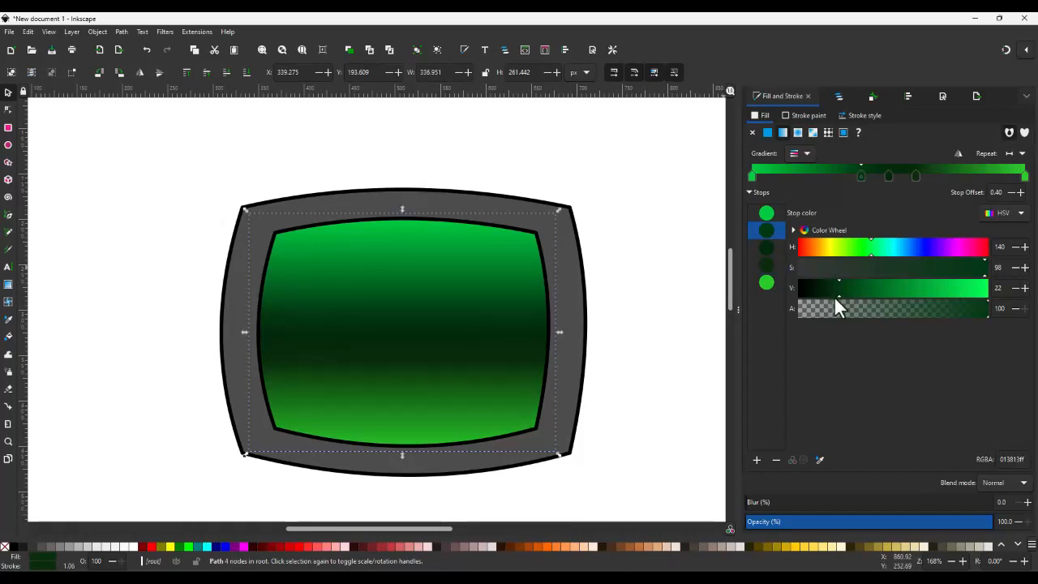
{"action": "left_click_drag", "start_coordinate": [836, 296], "coordinate": [833, 296]}
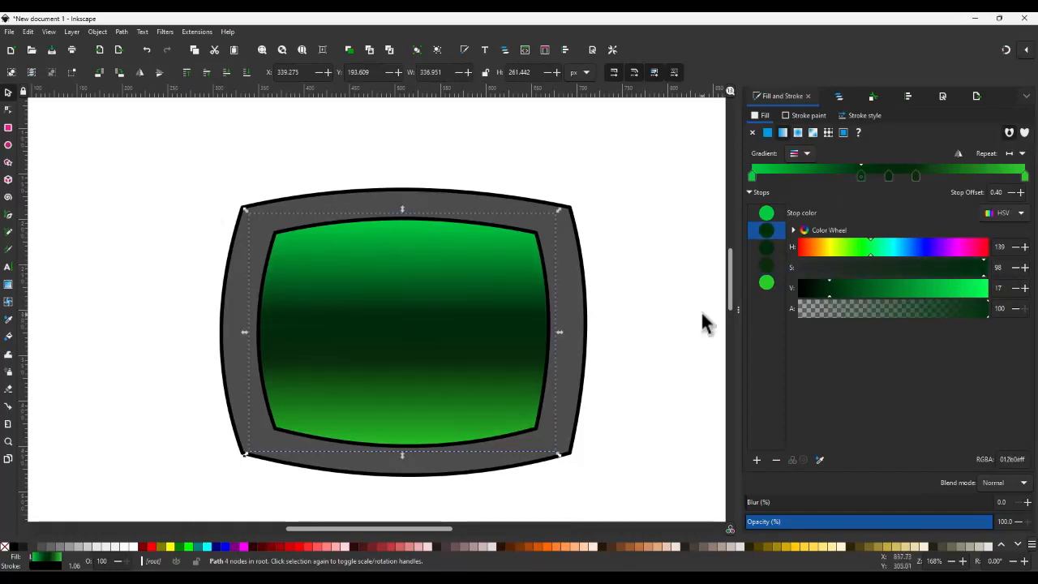
{"action": "key", "text": "g"}
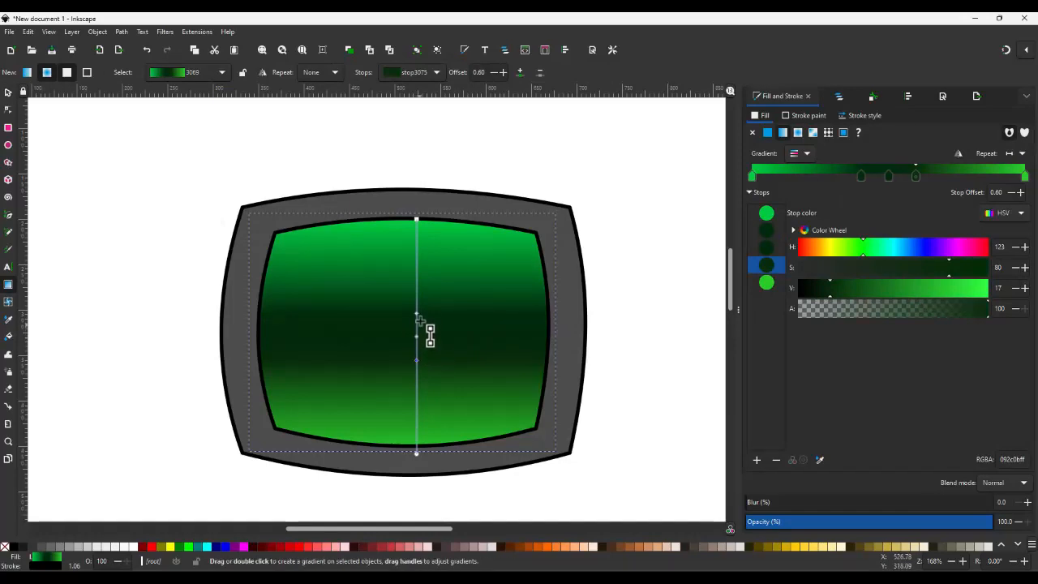
{"action": "left_click_drag", "start_coordinate": [417, 314], "coordinate": [417, 302]}
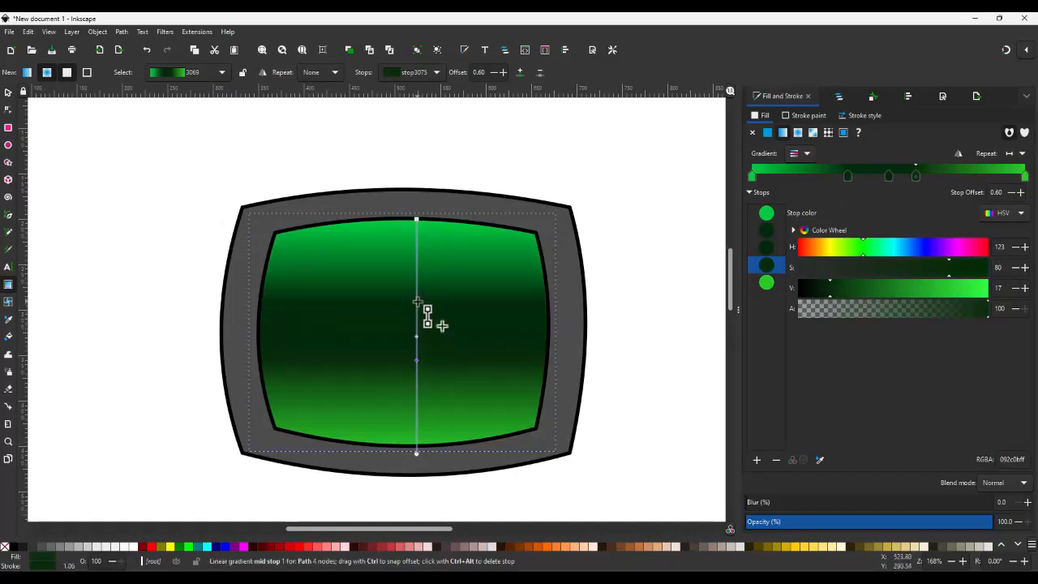
{"action": "double_click", "coordinate": [417, 371]}
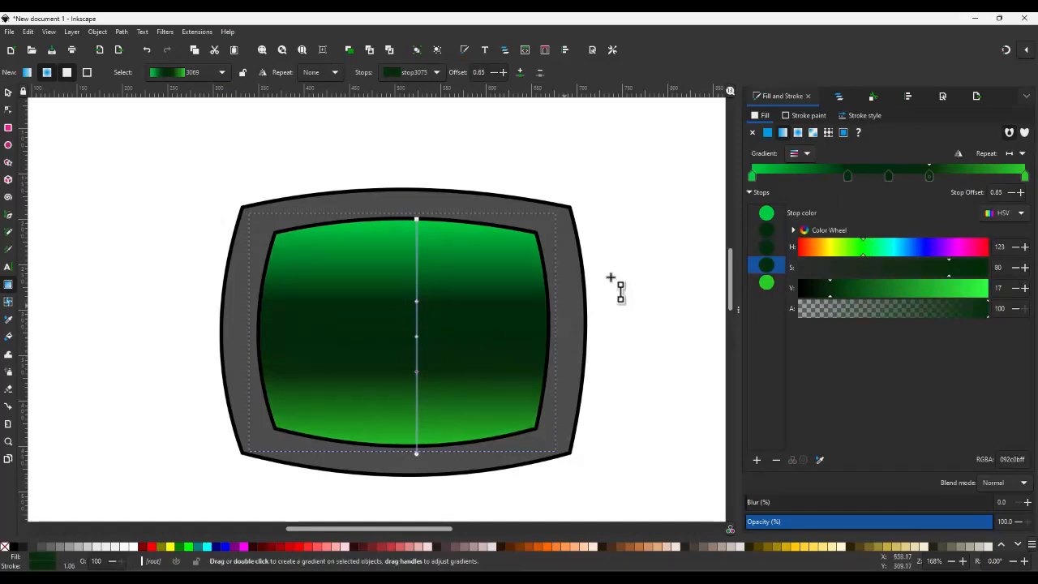
- Add a gradient stop between each bright end stop and its neighbouring dark stop
{"action": "left_click", "coordinate": [768, 213]}
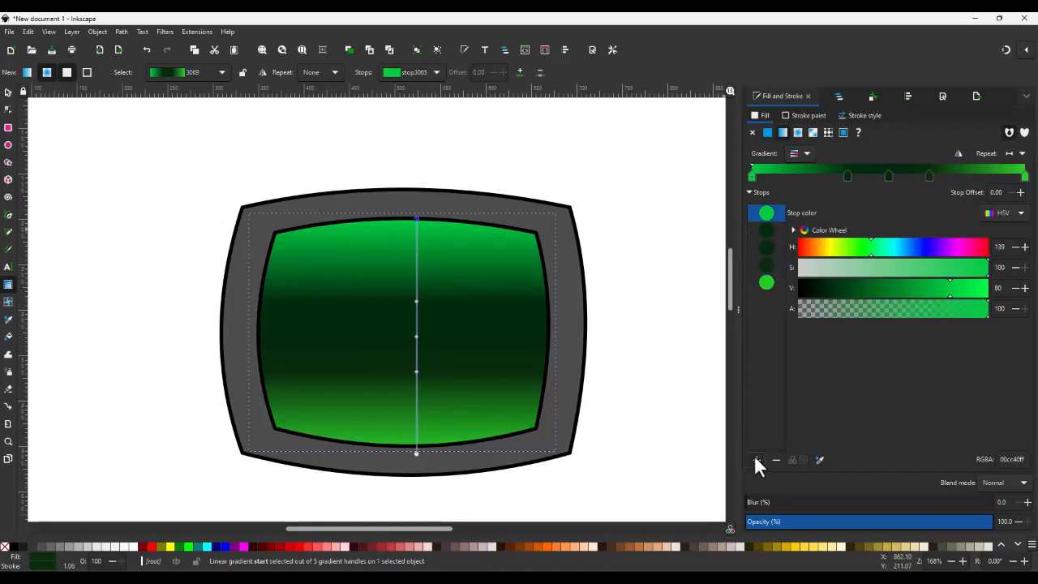
{"action": "left_click", "coordinate": [756, 460]}
{"action": "left_click", "coordinate": [766, 301]}
{"action": "left_click", "coordinate": [756, 460]}
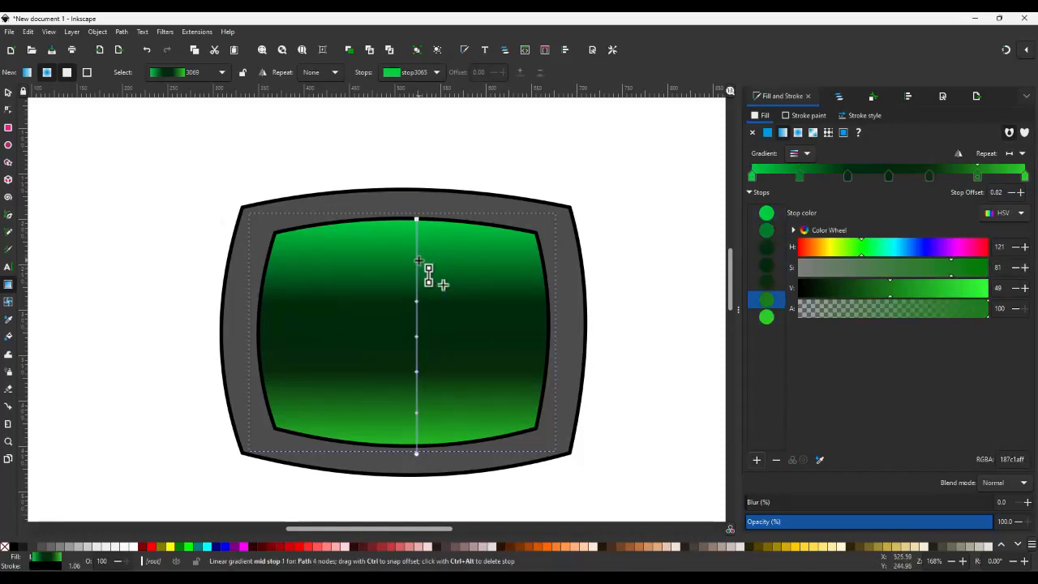
- Move the two new mid-green stops outward toward the gradient's ends, placing the lower one at offset 0.89
{"action": "mouse_move", "coordinate": [418, 259]}
{"action": "left_mouse_down"}
{"action": "mouse_move", "coordinate": [419, 269]}
{"action": "mouse_move", "coordinate": [418, 244]}
{"action": "left_mouse_up"}
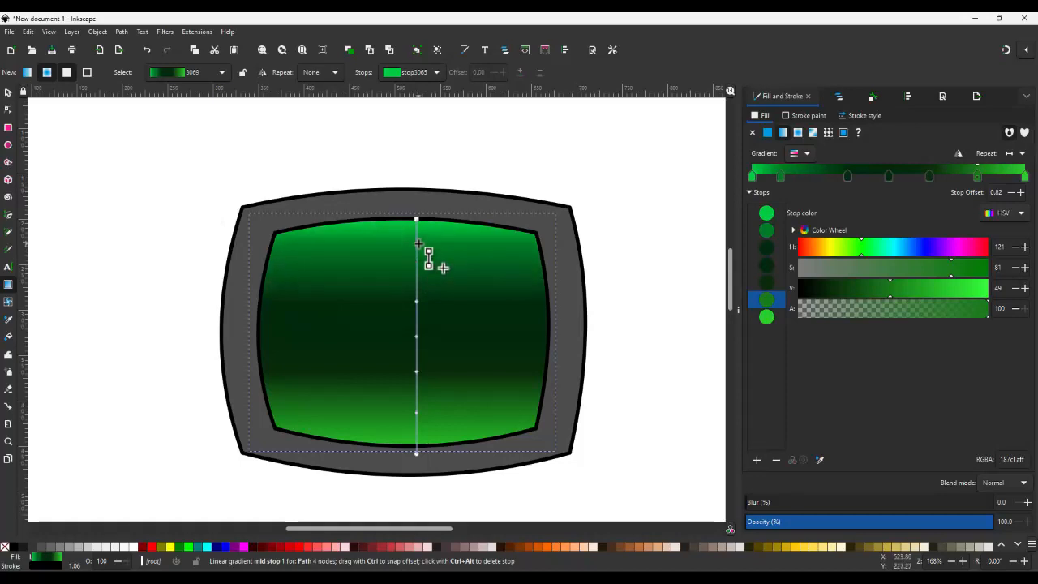
{"action": "left_click_drag", "start_coordinate": [417, 412], "coordinate": [416, 432]}
{"action": "key", "text": "s"}
- Draw a closed four-sided trapezoid path with the Pen tool on the frame's left side, its wide edge overlapping the frame
{"action": "key", "text": "b"}
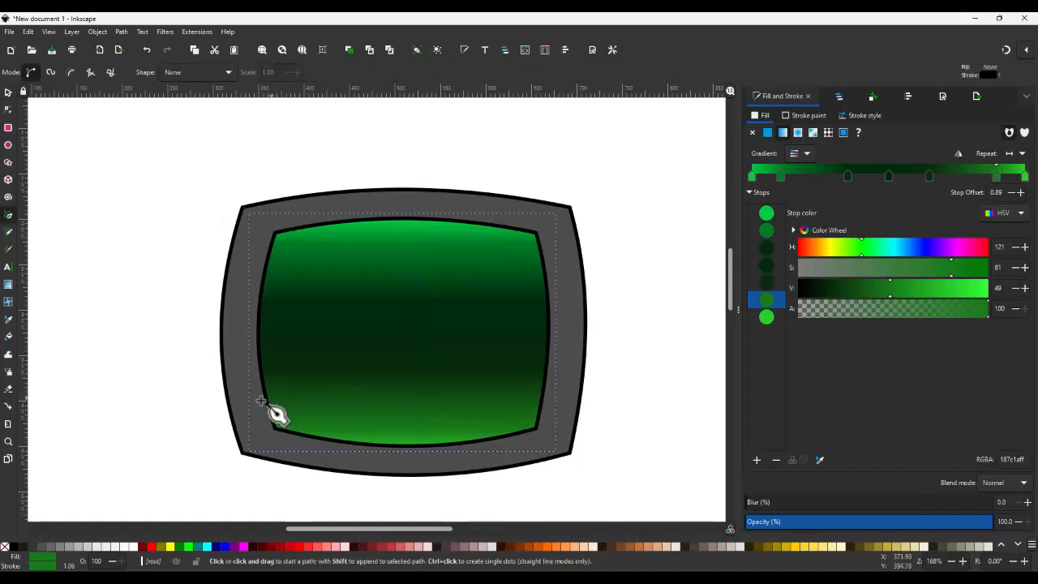
{"action": "left_click", "coordinate": [234, 415]}
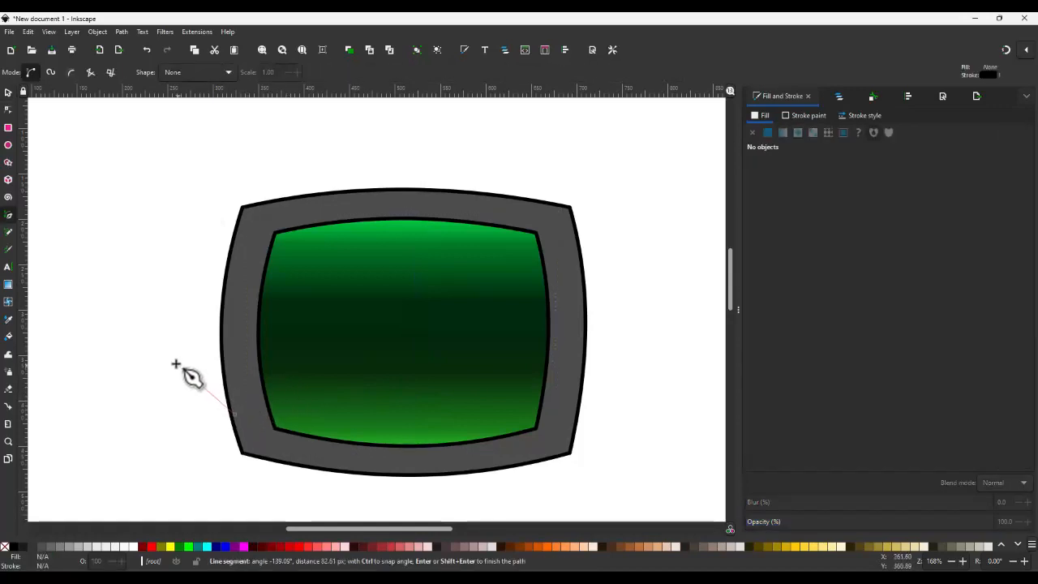
{"action": "left_click", "coordinate": [172, 361]}
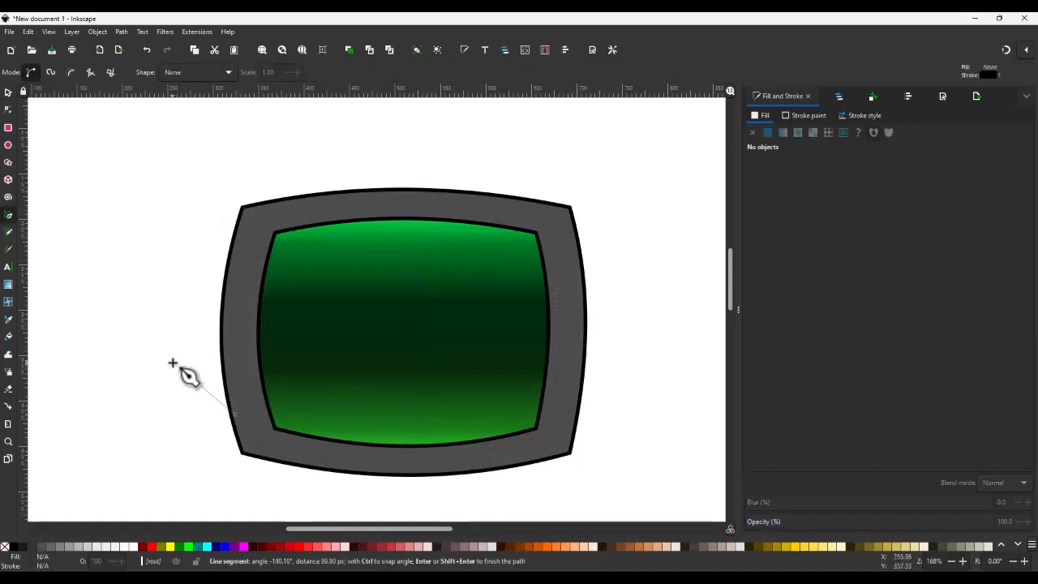
{"action": "left_click", "coordinate": [173, 281]}
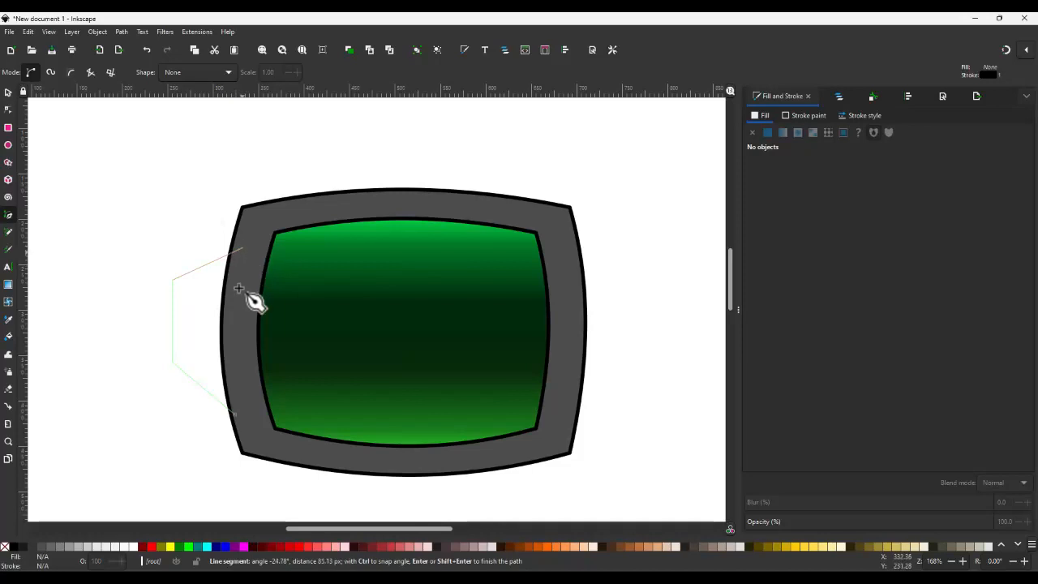
{"action": "left_click", "coordinate": [241, 249]}
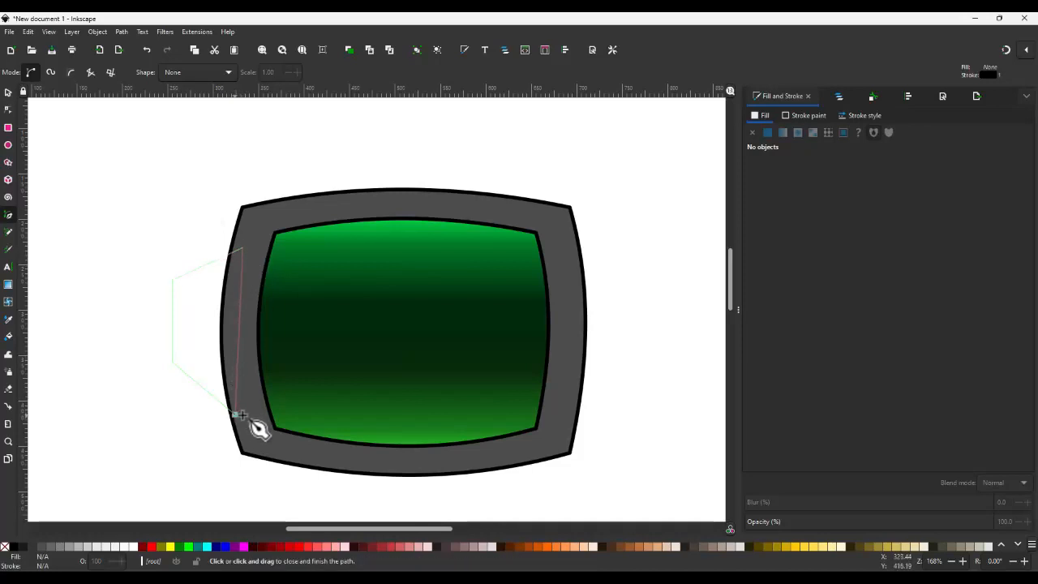
{"action": "left_click", "coordinate": [236, 414]}
- Align the trapezoid's two inner nodes on one vertical line so that its inner edge is straight
{"action": "key", "text": "n"}
{"action": "left_click_drag", "start_coordinate": [255, 440], "coordinate": [209, 241]}
{"action": "left_click", "coordinate": [907, 96]}
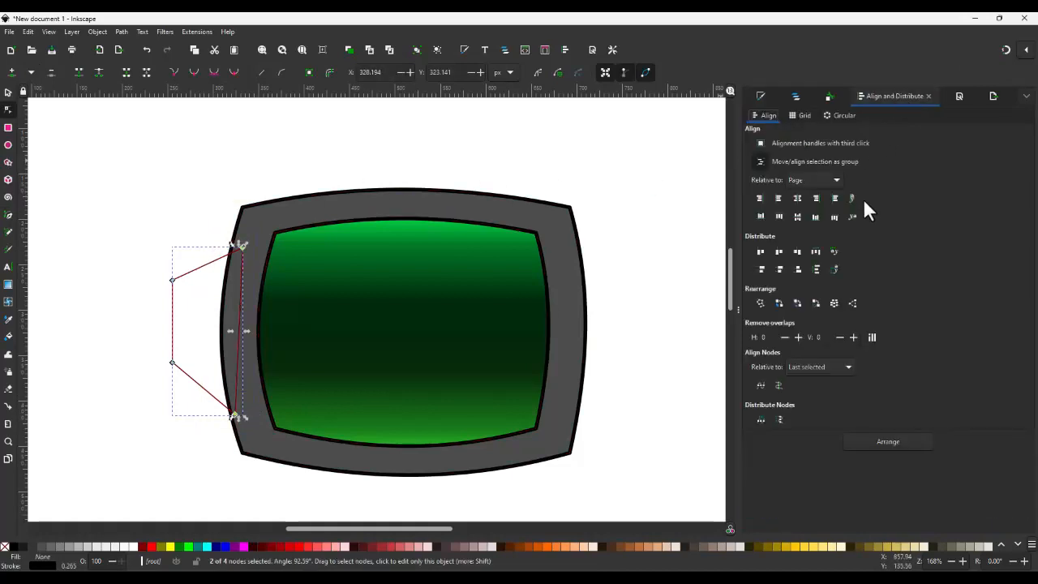
{"action": "left_click", "coordinate": [763, 383]}
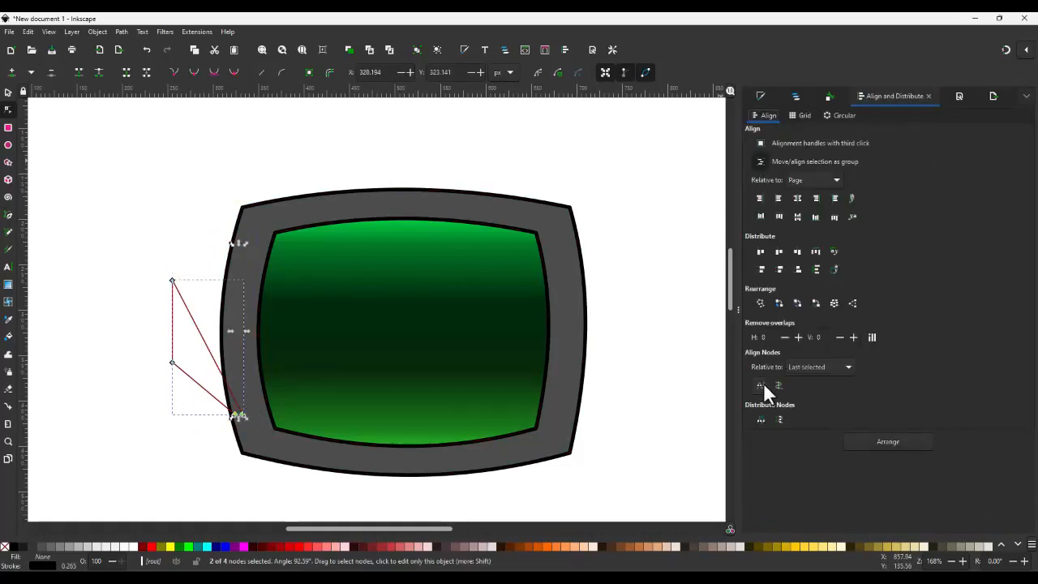
{"action": "key", "text": "ctrl+z"}
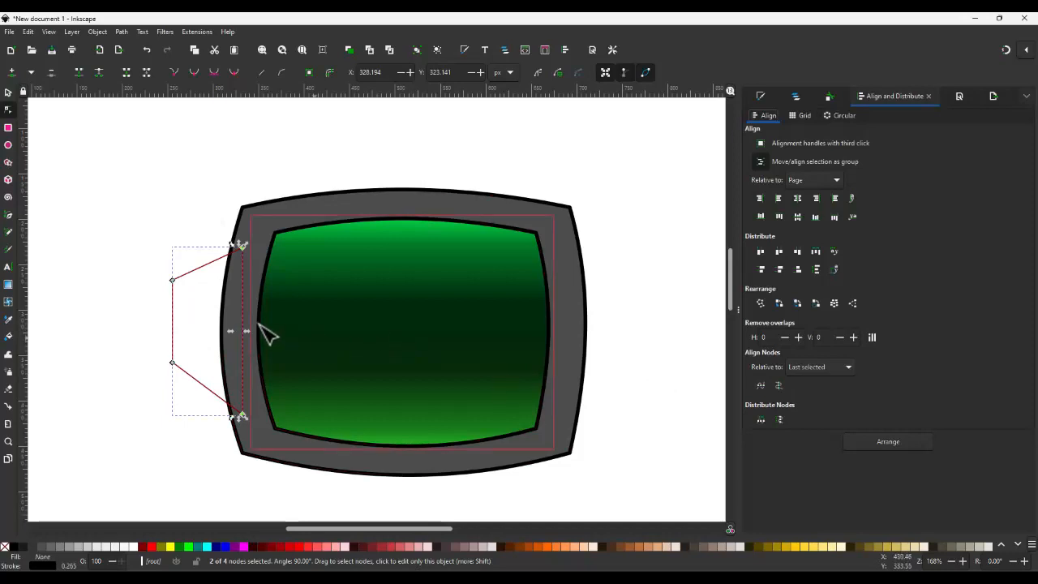
- Move the trapezoid's two outer nodes inward and slightly down to centre the outer edge, keeping the shape overlapping the frame
{"action": "left_click_drag", "start_coordinate": [137, 254], "coordinate": [211, 400]}
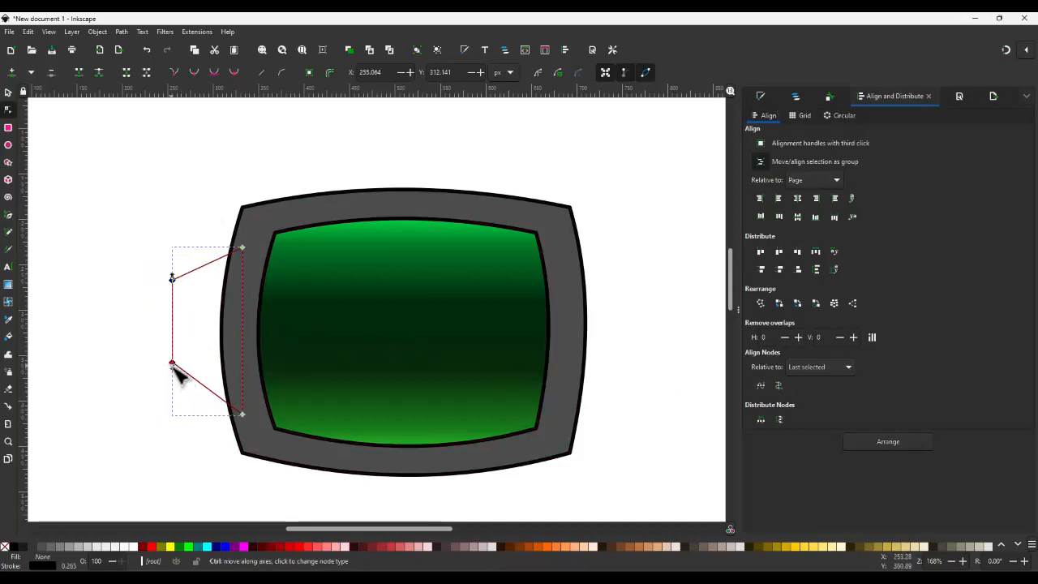
{"action": "left_click_drag", "start_coordinate": [173, 363], "coordinate": [188, 386]}
{"action": "key", "text": "s"}
- Curve the side shape's upper, lower and outer edges into a rounded bulge about 56 px wide and 185 px high
{"action": "key", "text": "n"}
{"action": "left_click_drag", "start_coordinate": [139, 258], "coordinate": [187, 374]}
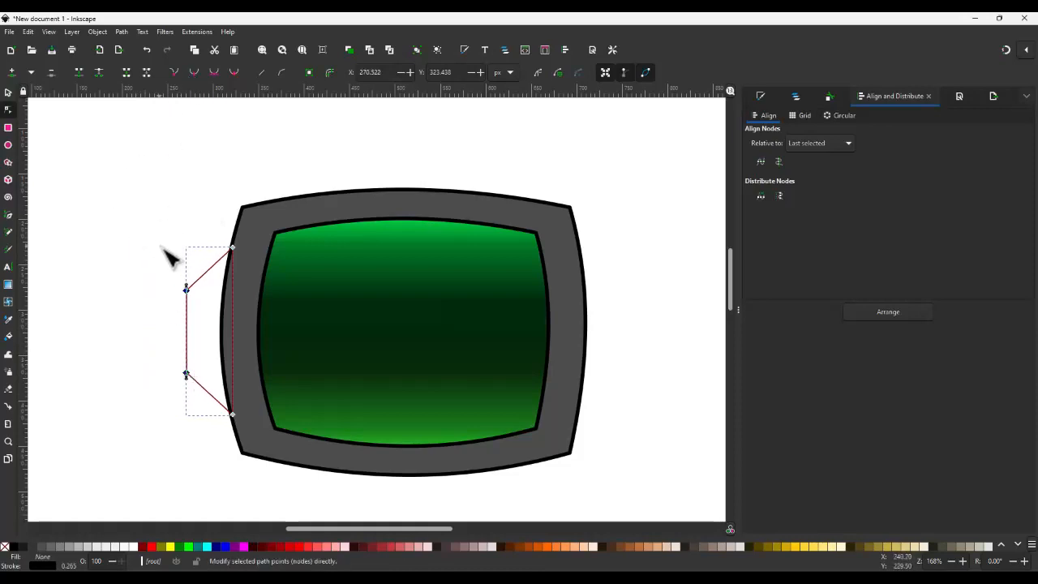
{"action": "left_click_drag", "start_coordinate": [189, 291], "coordinate": [204, 248]}
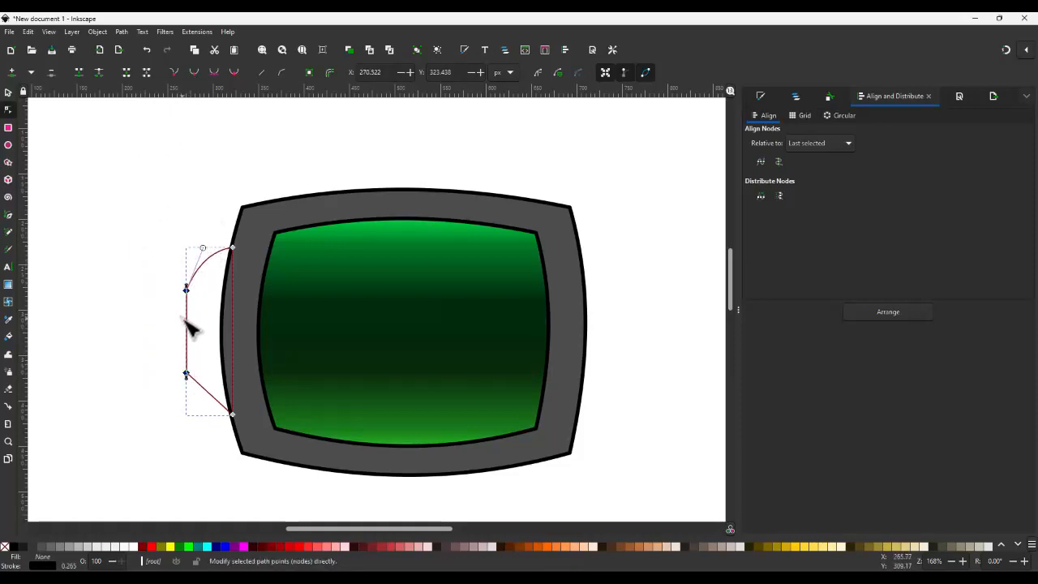
{"action": "left_click_drag", "start_coordinate": [186, 374], "coordinate": [192, 412]}
{"action": "left_click_drag", "start_coordinate": [186, 373], "coordinate": [185, 341]}
{"action": "key", "text": "s"}
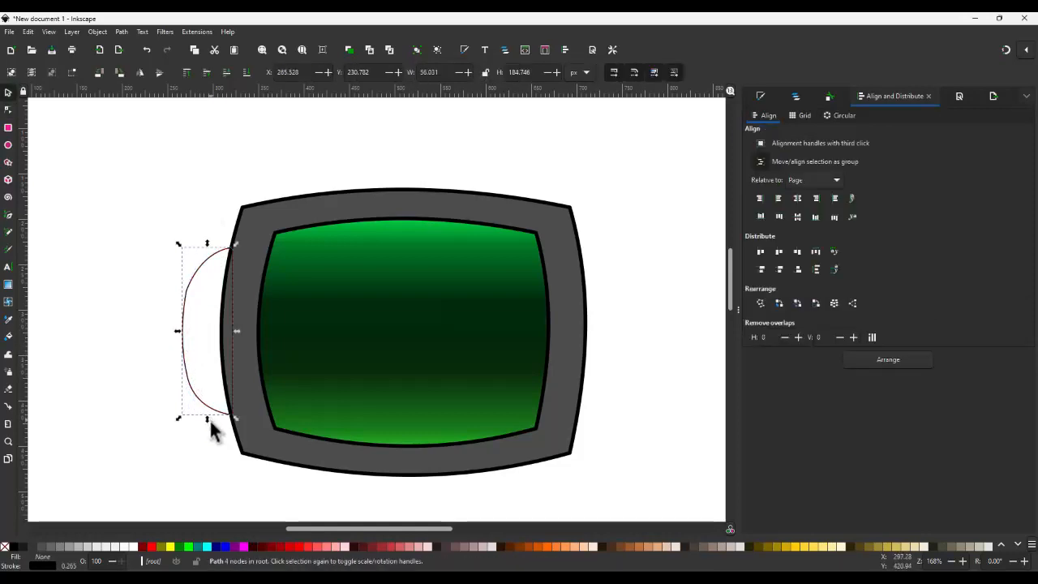
- Fill the rounded side shape with dark red #800000 and lower it behind the grey frame
{"action": "left_click", "coordinate": [270, 548]}
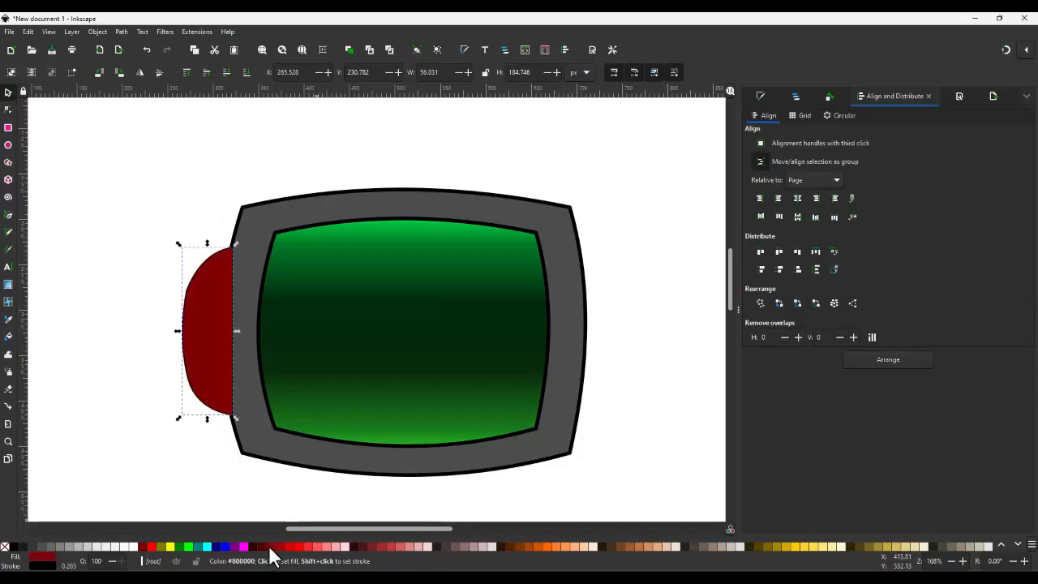
{"action": "key", "text": "Page_Down"}
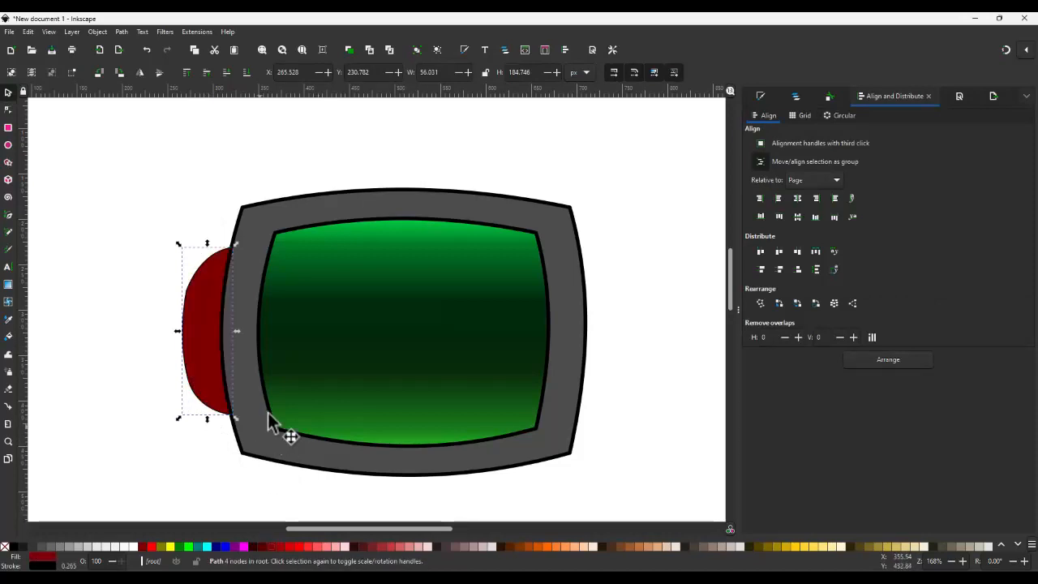
- Set the stroke width of the dark red side shape to 4 px
{"action": "left_click", "coordinate": [762, 95]}
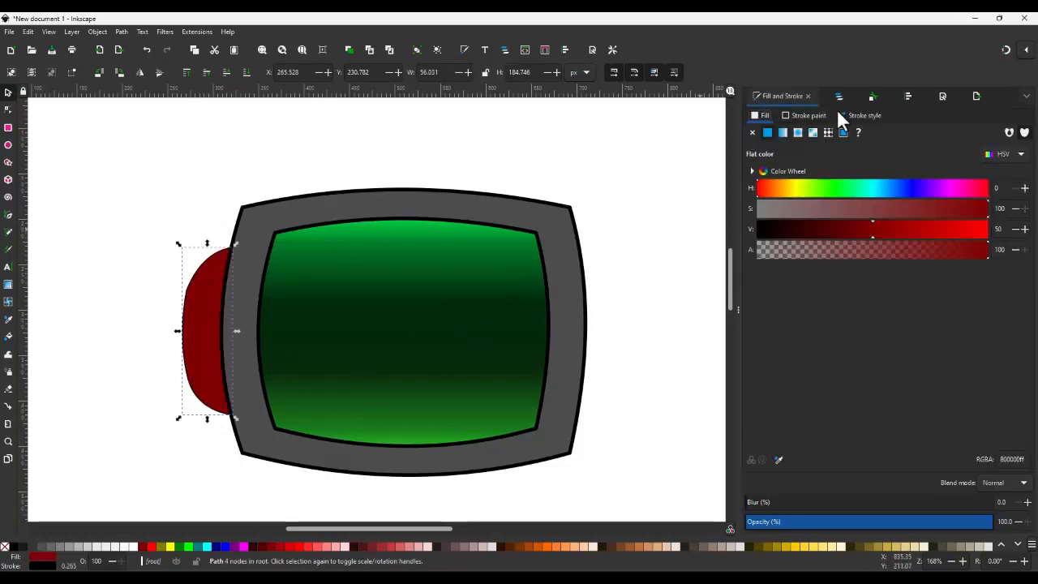
{"action": "left_click", "coordinate": [844, 116]}
{"action": "type", "text": "4"}
{"action": "key", "text": "Return"}
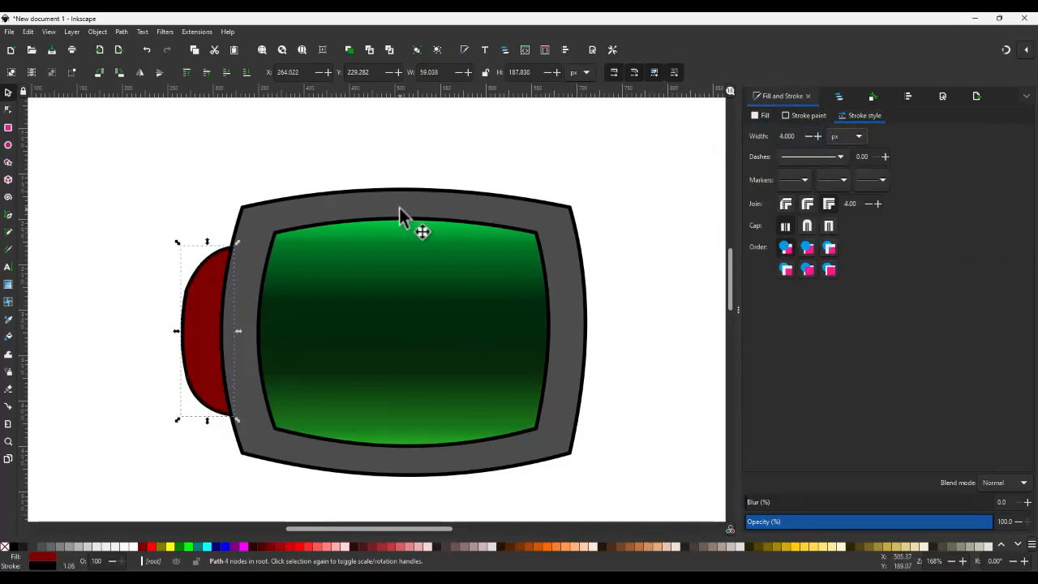
- Bow the dark red side shape's outer edge further outward, making the shape about 61 px wide
{"action": "key", "text": "n"}
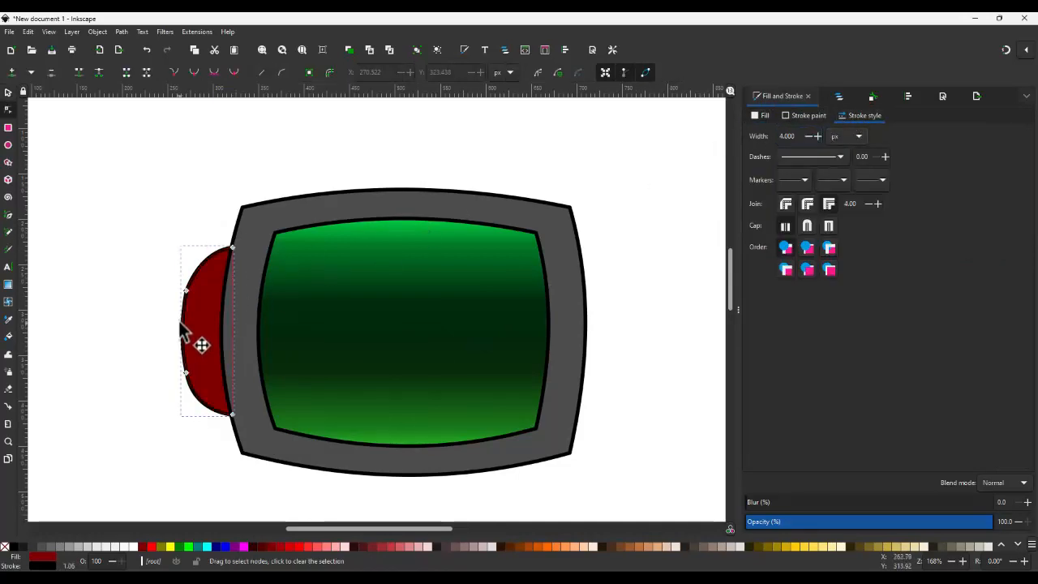
{"action": "scroll", "coordinate": [162, 329], "scroll_direction": "up", "scroll_amount": 2}
{"action": "left_click_drag", "start_coordinate": [186, 248], "coordinate": [203, 317]}
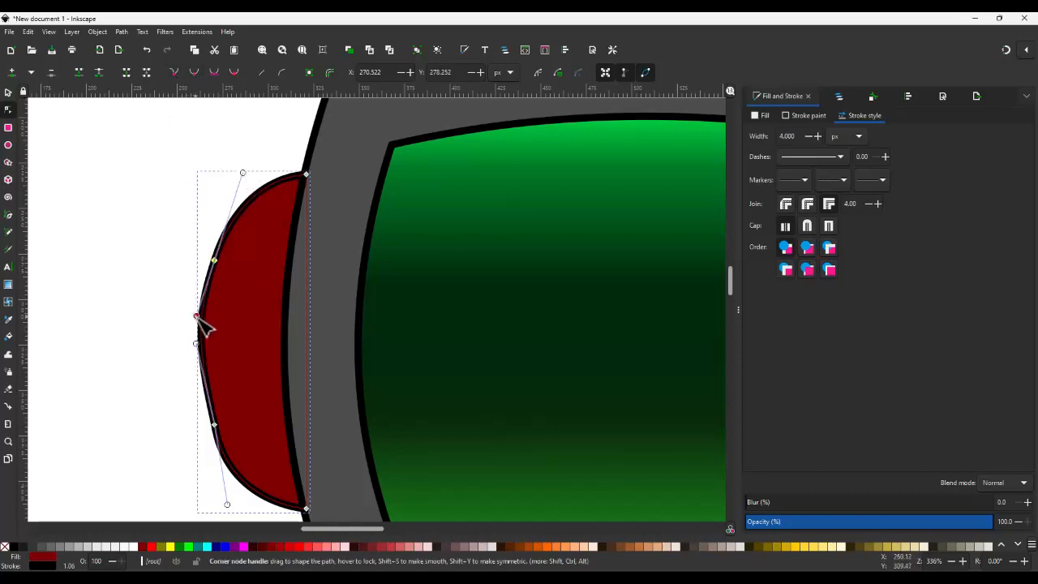
{"action": "key", "text": "s"}
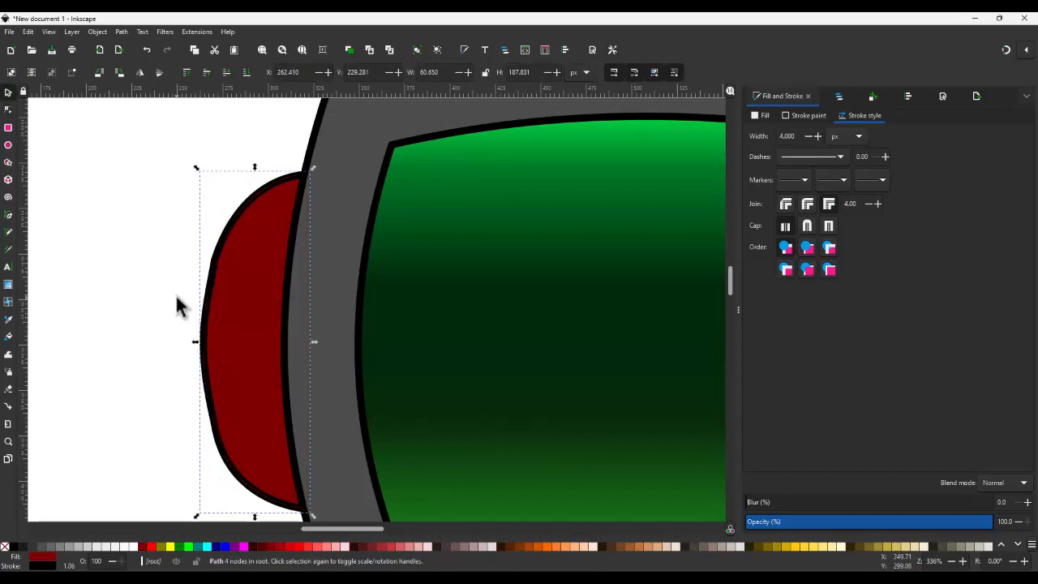
{"action": "left_click", "coordinate": [177, 297]}
- Move the dark red shape's two outer nodes about 6 px outward and flatten the curve between them
{"action": "scroll", "coordinate": [220, 303], "scroll_direction": "down", "scroll_amount": 2}
{"action": "left_click", "coordinate": [217, 323]}
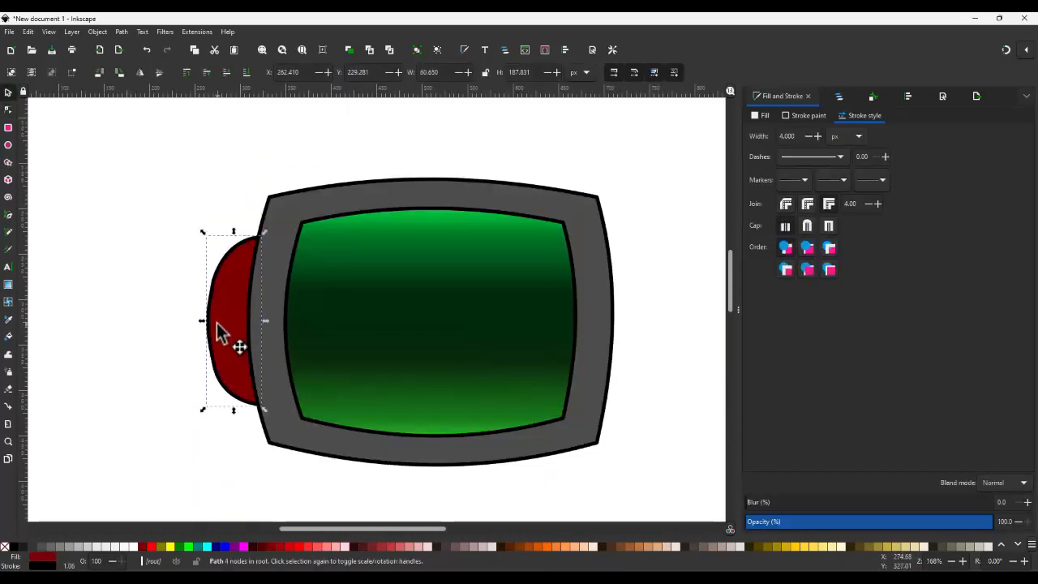
{"action": "key", "text": "n"}
{"action": "left_click_drag", "start_coordinate": [232, 408], "coordinate": [201, 276]}
{"action": "key", "text": "ctrl+z"}
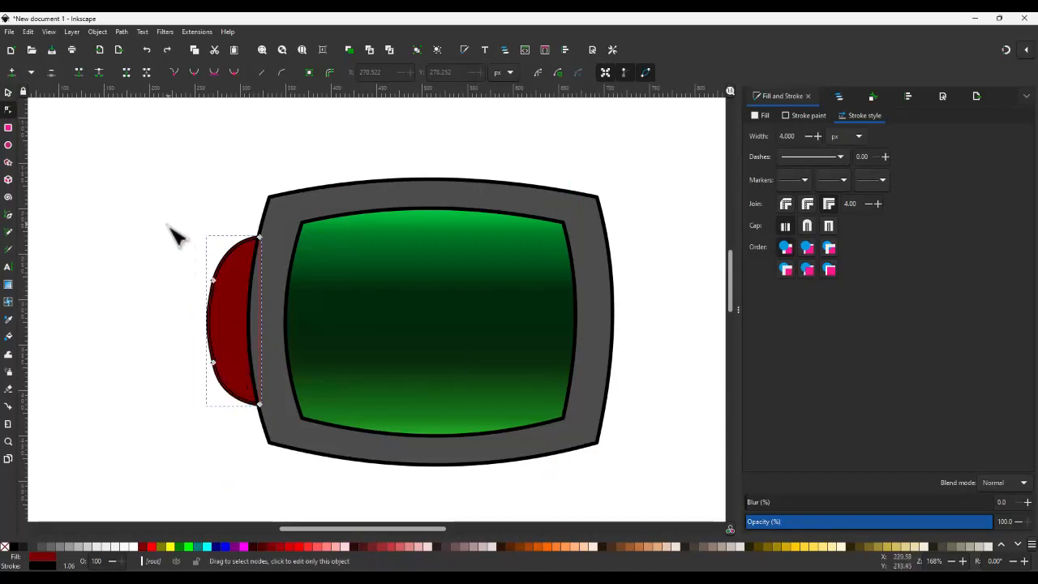
{"action": "left_click_drag", "start_coordinate": [170, 227], "coordinate": [207, 363]}
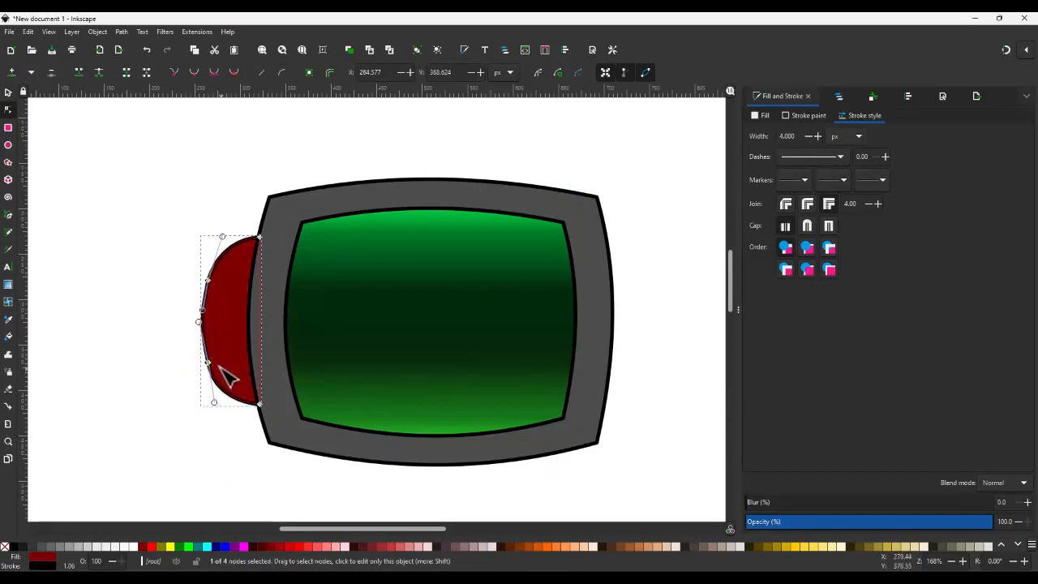
{"action": "left_click_drag", "start_coordinate": [201, 324], "coordinate": [205, 322]}
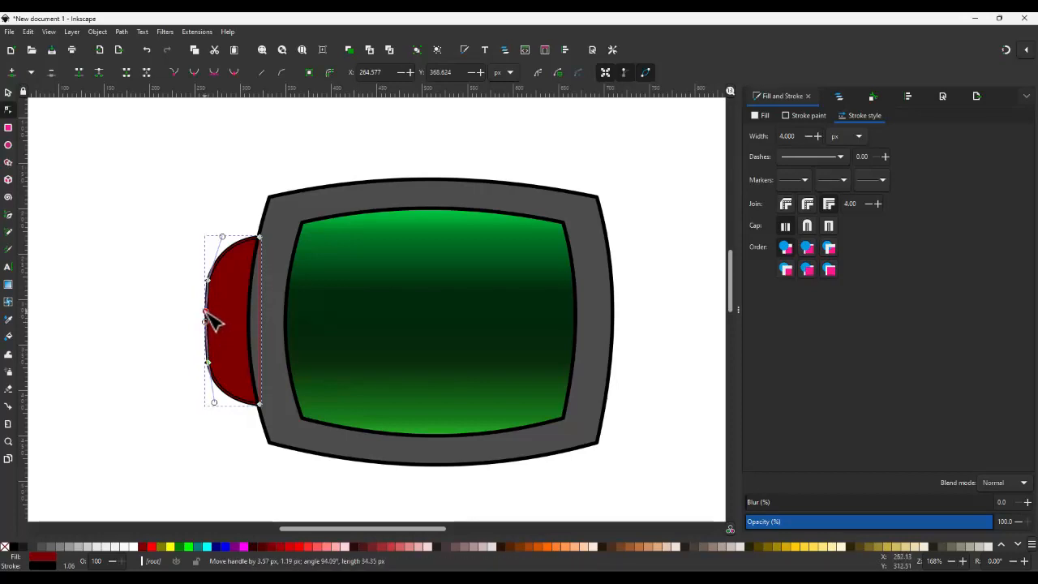
- Draw a small closed four-sided shape protruding from the dark red side piece's outer edge, with its inner corners overlapping that piece
{"action": "key", "text": "b"}
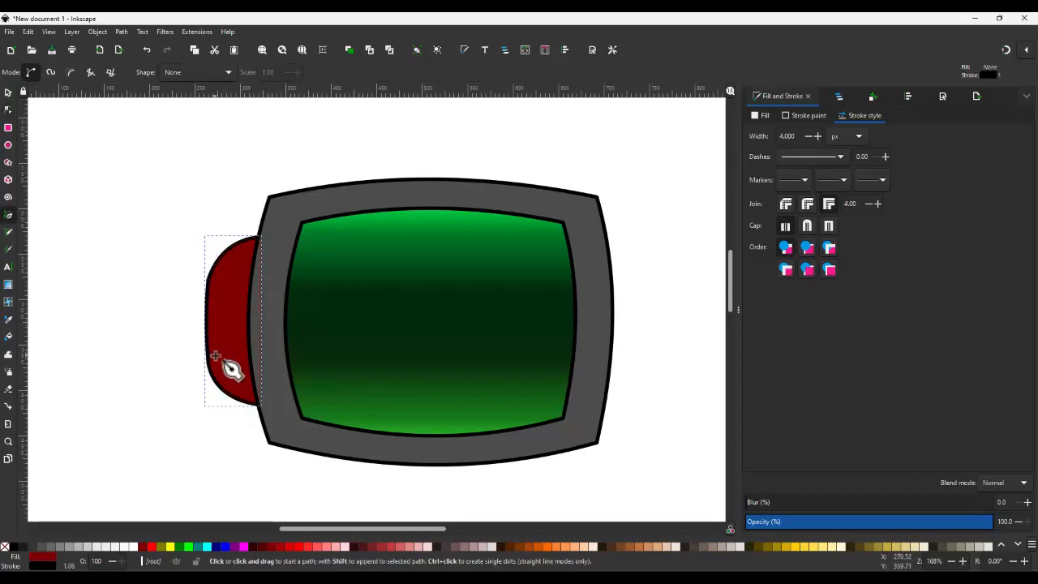
{"action": "left_click", "coordinate": [211, 366]}
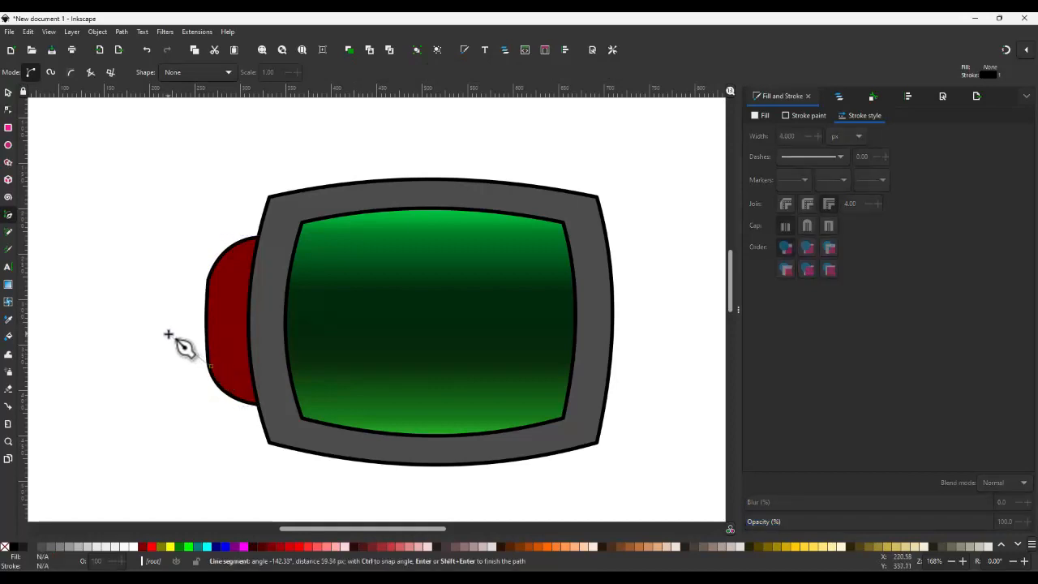
{"action": "left_click", "coordinate": [168, 332]}
{"action": "left_click", "coordinate": [170, 291]}
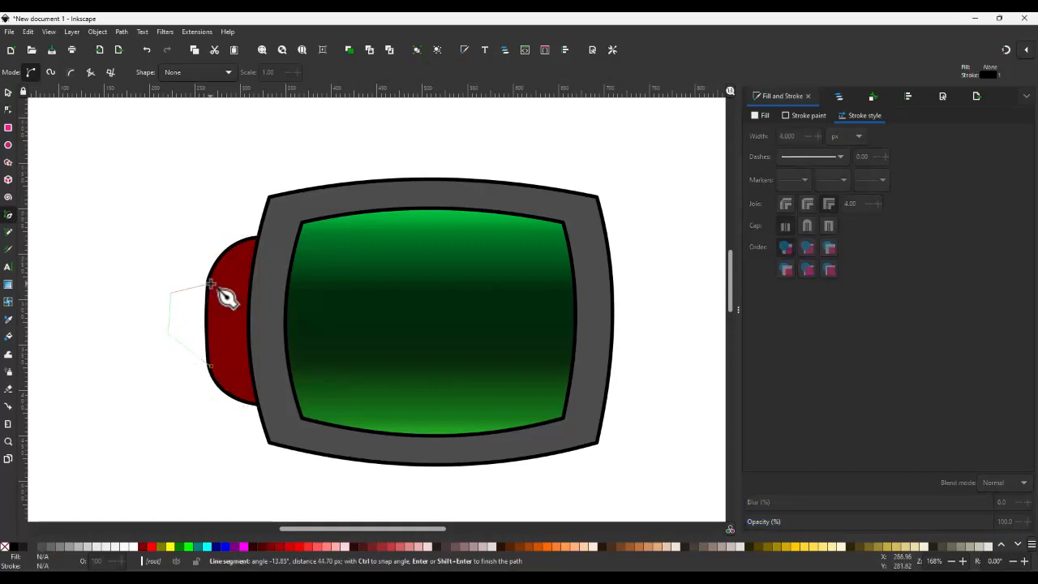
{"action": "left_click", "coordinate": [216, 283]}
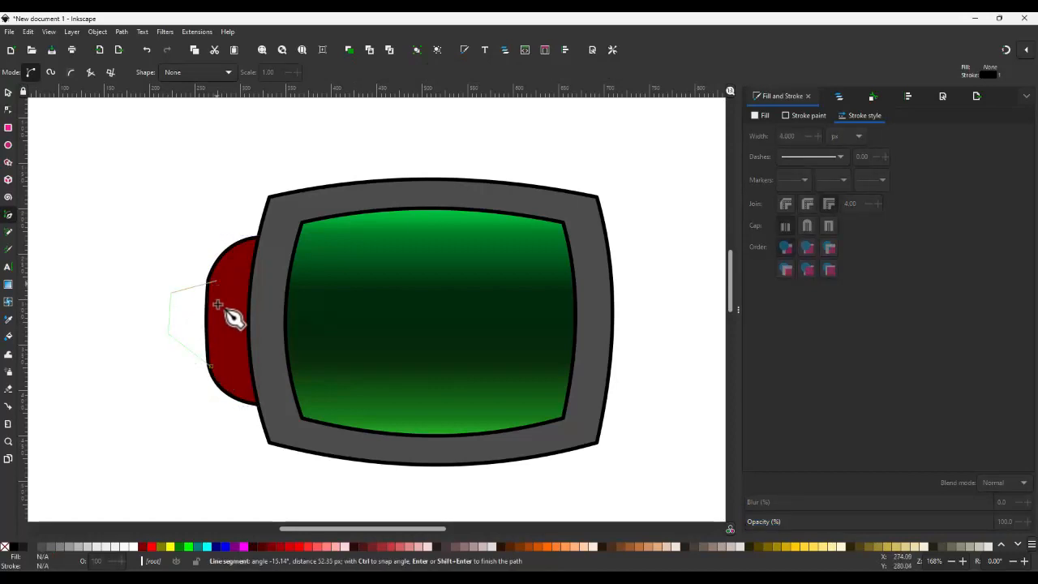
{"action": "left_click", "coordinate": [214, 363]}
- Align the small shape's two inner nodes on one vertical line
{"action": "key", "text": "n"}
{"action": "left_click_drag", "start_coordinate": [198, 224], "coordinate": [259, 404]}
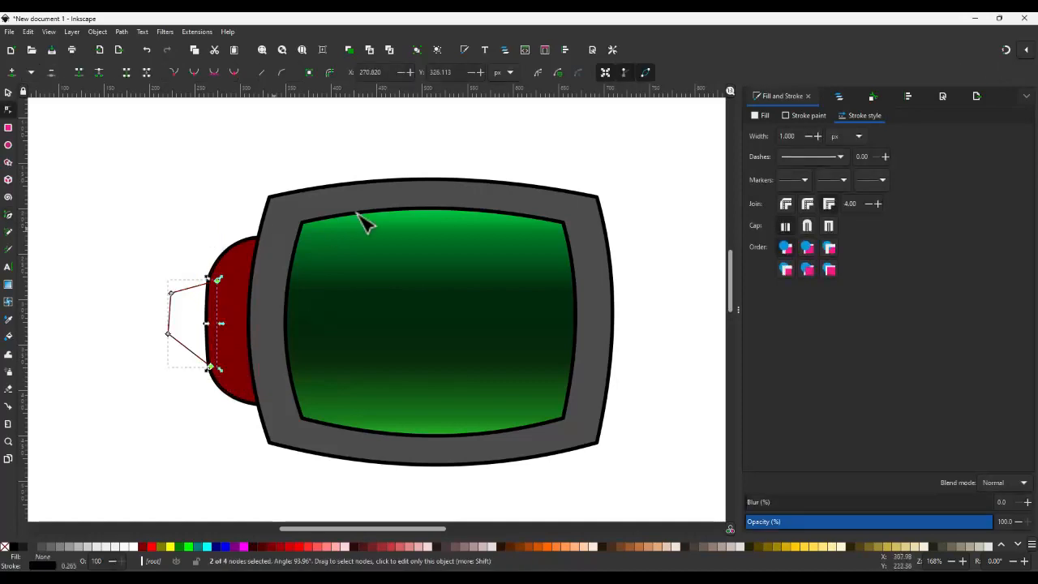
{"action": "left_click", "coordinate": [908, 98]}
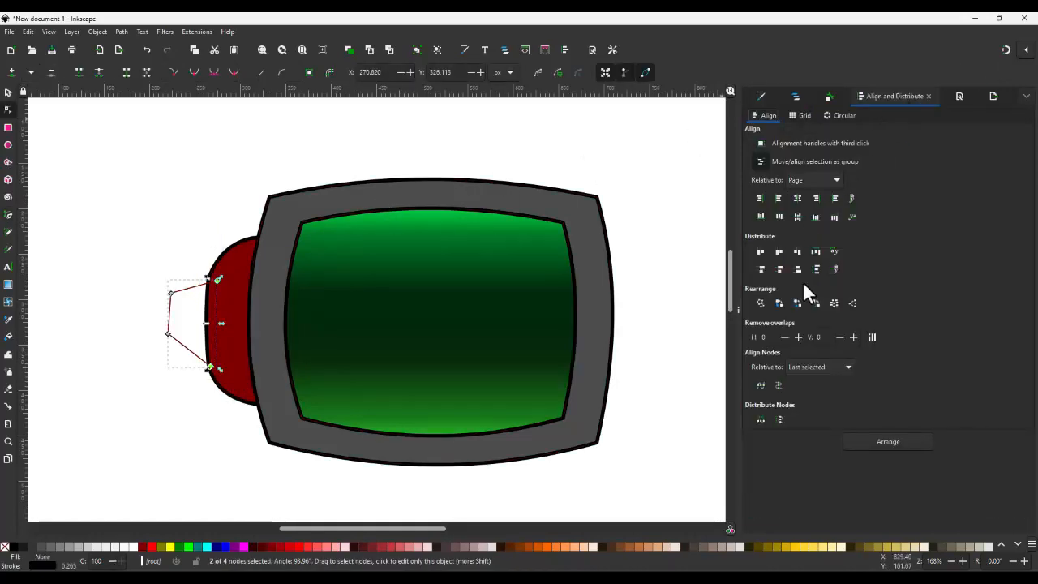
{"action": "left_click", "coordinate": [778, 385]}
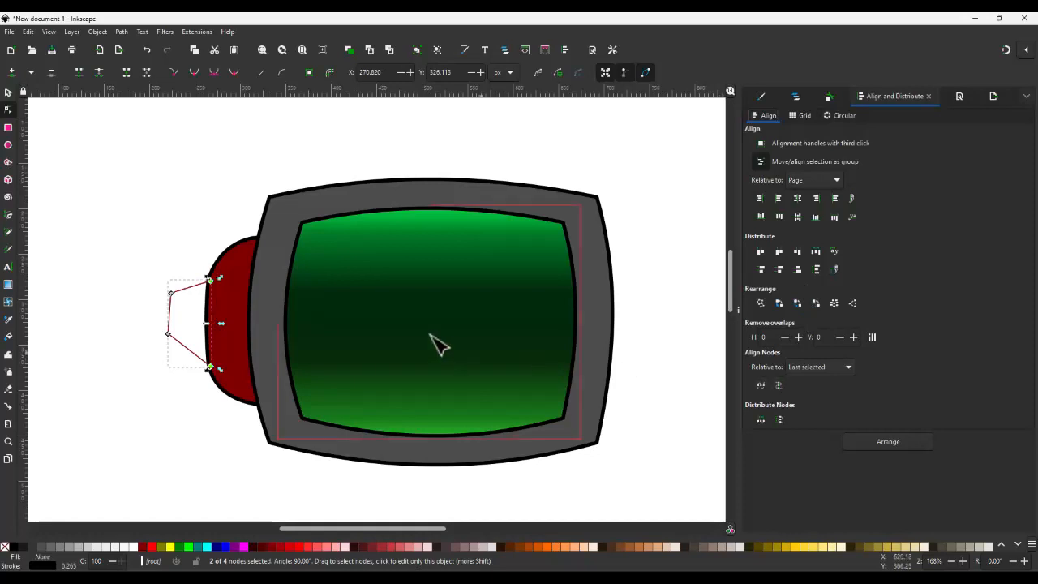
- Move the small shape's two outer nodes inward and about 12 px down, and align them on one vertical line
{"action": "left_click_drag", "start_coordinate": [189, 331], "coordinate": [191, 393]}
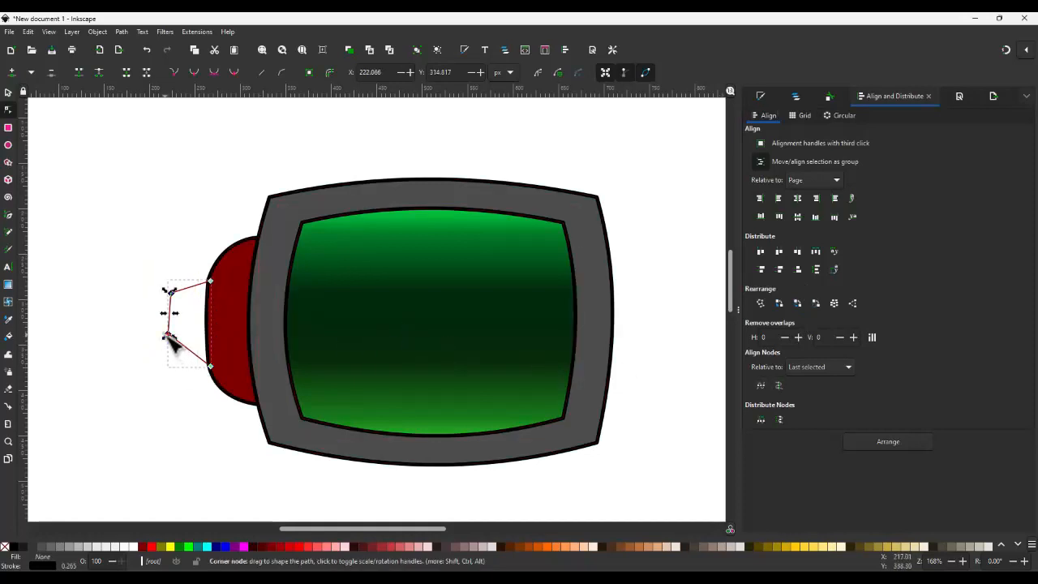
{"action": "left_click_drag", "start_coordinate": [168, 333], "coordinate": [183, 349]}
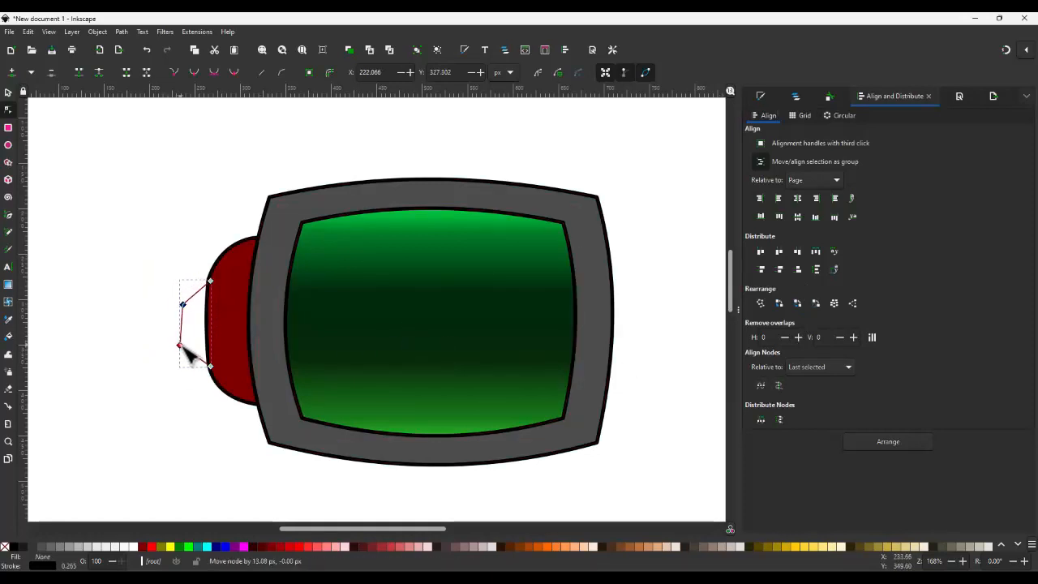
{"action": "left_click", "coordinate": [779, 386]}
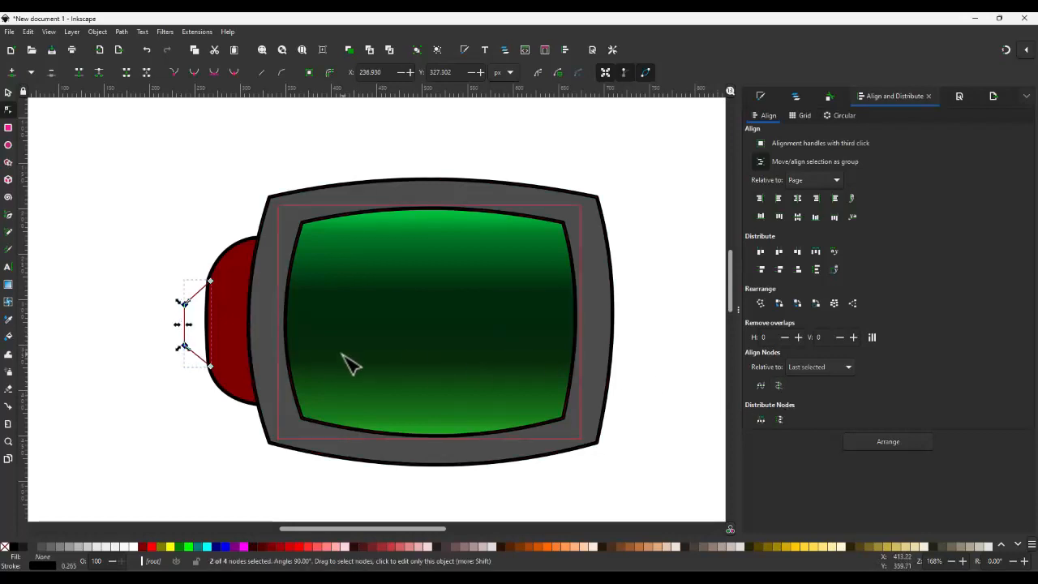
- Curve the small shape's upper, lower and outer edges into a rounded bulge about 32 px wide and 96 px high
{"action": "scroll", "coordinate": [148, 325], "scroll_direction": "up", "scroll_amount": 3}
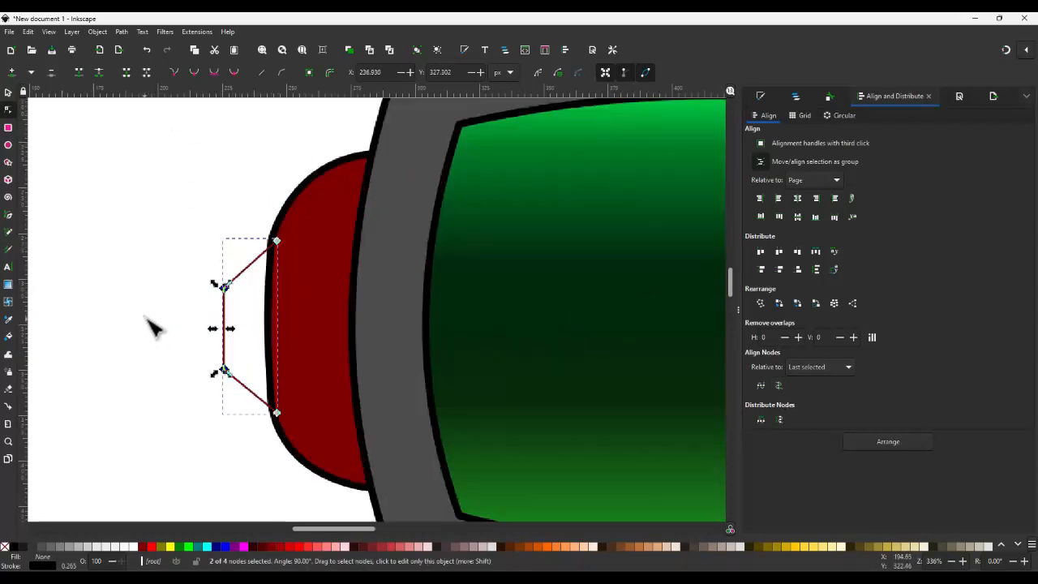
{"action": "left_click_drag", "start_coordinate": [266, 256], "coordinate": [288, 222]}
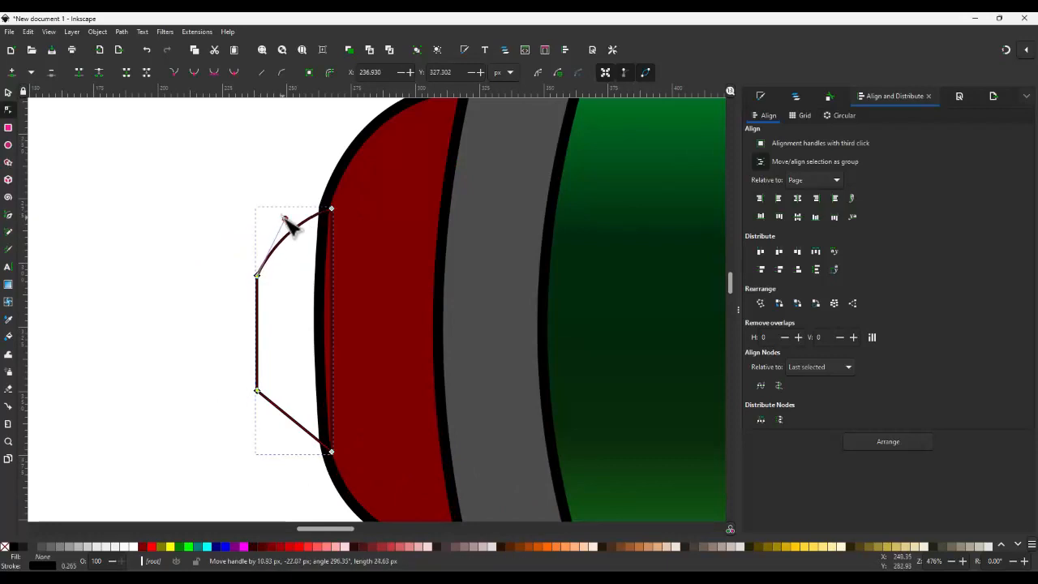
{"action": "left_click_drag", "start_coordinate": [258, 396], "coordinate": [249, 339]}
{"action": "key", "text": "ctrl+z"}
{"action": "key", "text": "ctrl+z"}
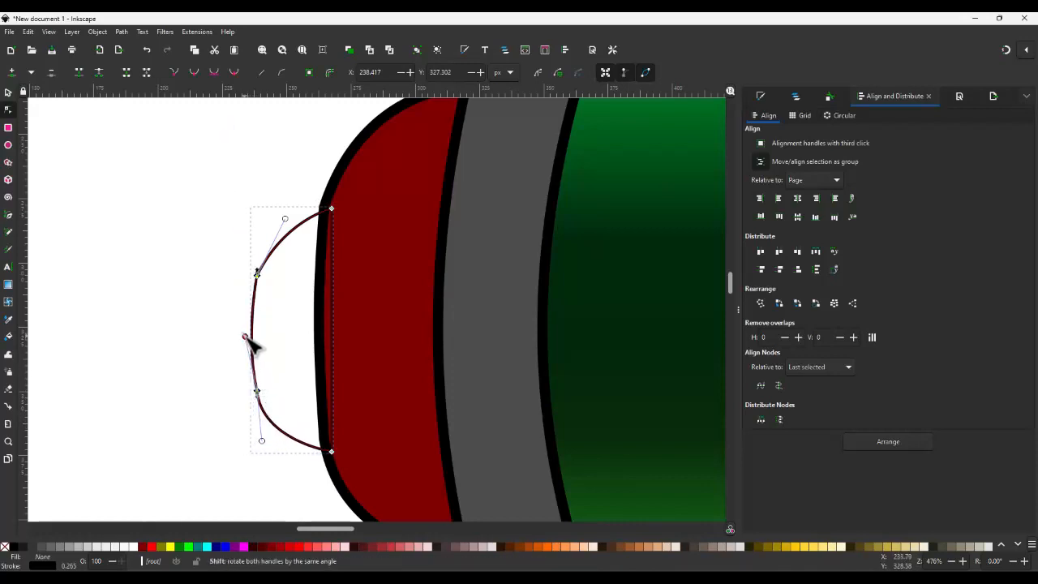
{"action": "key", "text": "s"}
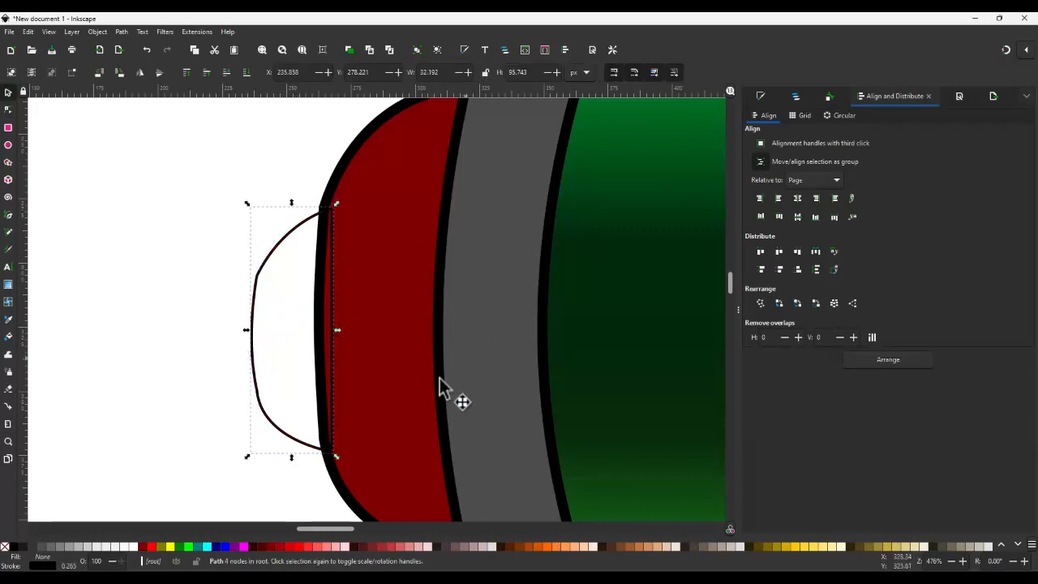
- Fill the small bulge with red and tuck it behind the dark red side piece, shifted about 2.5 px outward
{"action": "left_click", "coordinate": [272, 547]}
{"action": "left_click", "coordinate": [280, 547]}
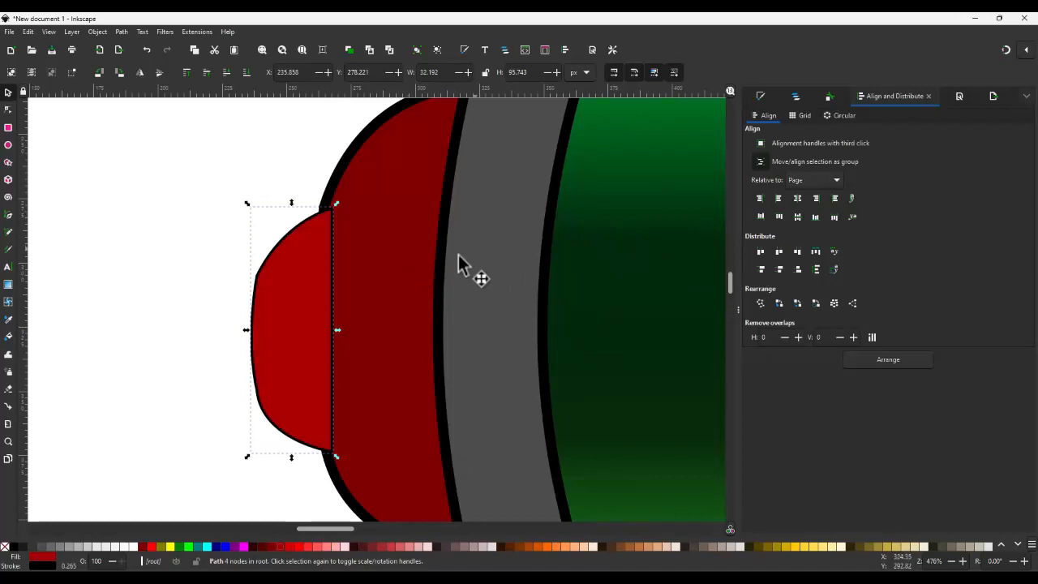
{"action": "key", "text": "Page_Down"}
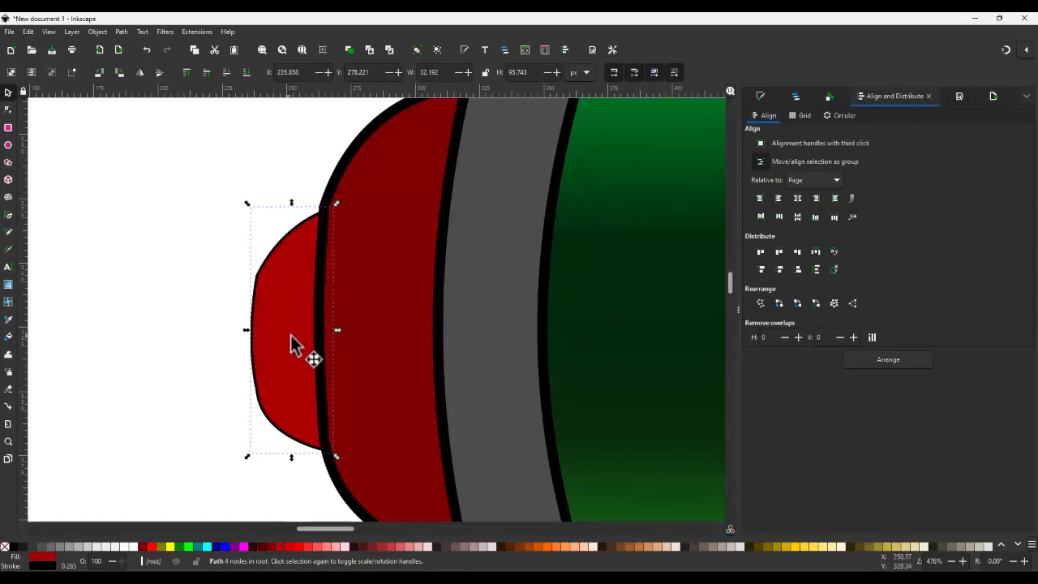
{"action": "left_click_drag", "start_coordinate": [296, 345], "coordinate": [284, 343]}
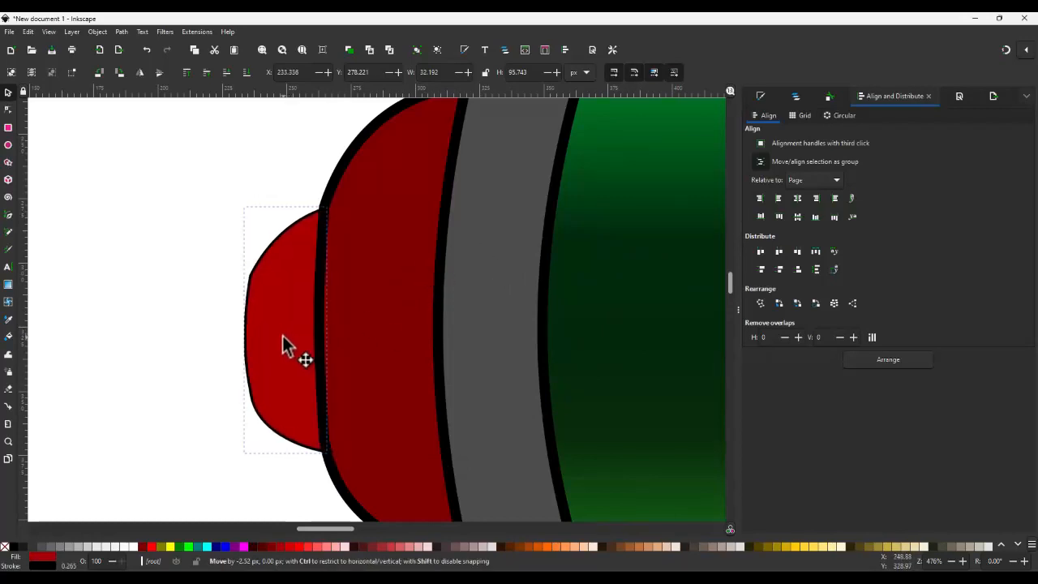
- Give the small outer bulge a 3 px stroke and change its fill to a very dark red
{"action": "left_click", "coordinate": [767, 100]}
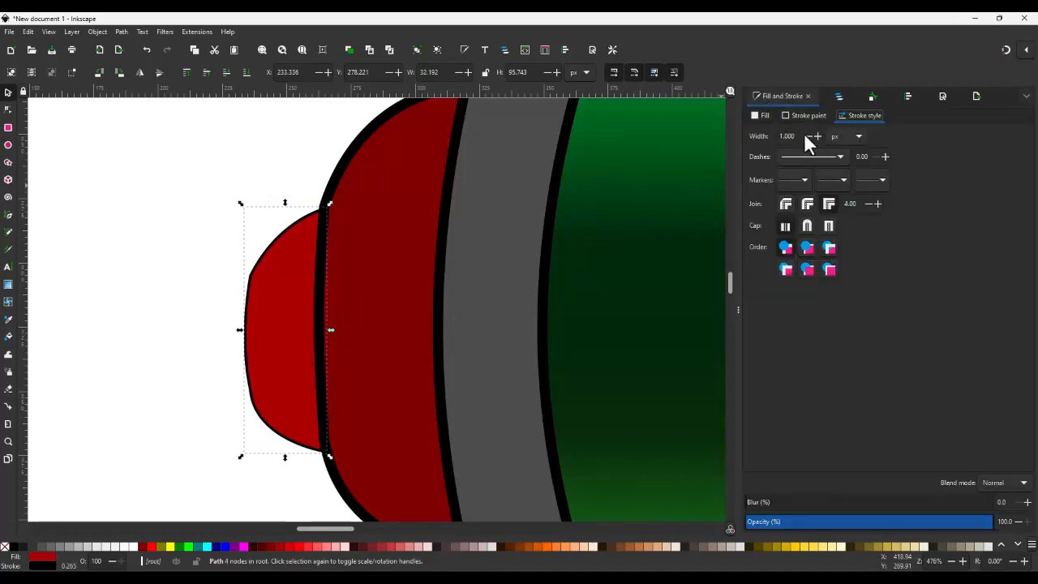
{"action": "left_click_drag", "start_coordinate": [799, 136], "coordinate": [746, 138]}
{"action": "type", "text": "4"}
{"action": "key", "text": "Tab"}
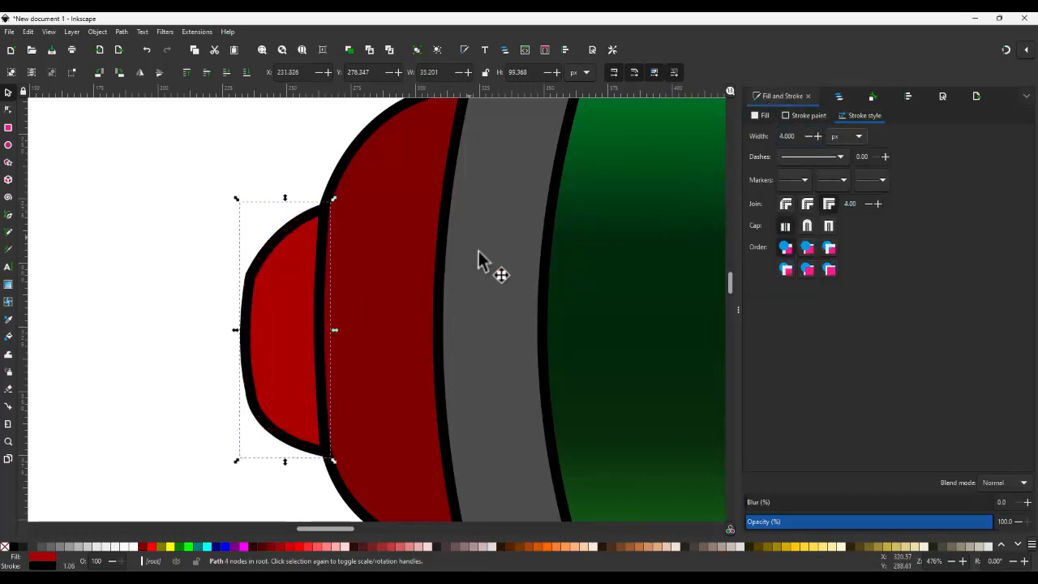
{"action": "left_click", "coordinate": [261, 546]}
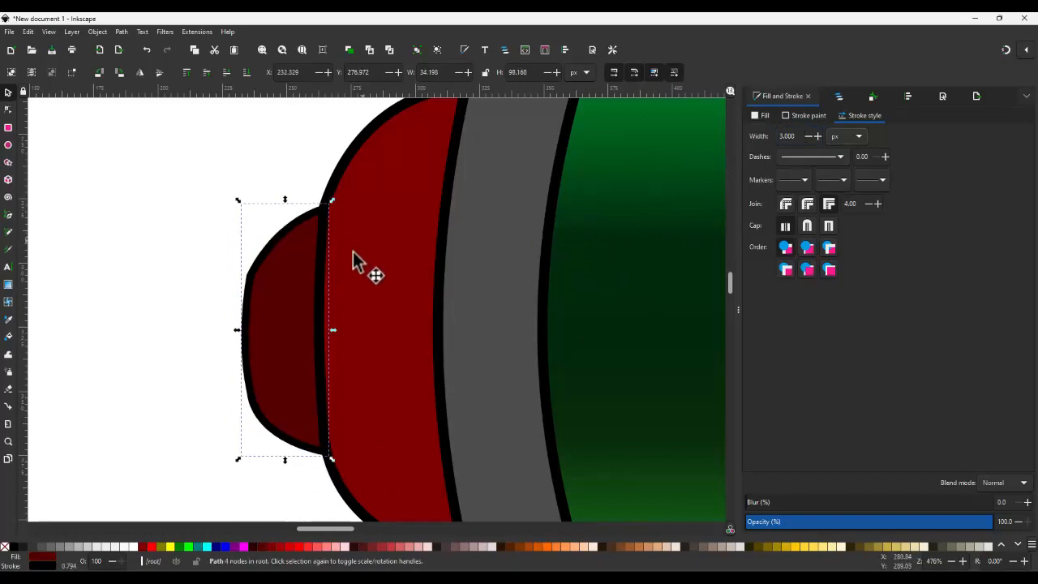
- Draw a closed six-node highlight path over the lower inner part of the dark red side piece, overlapping the grey frame
{"action": "key", "text": "b"}
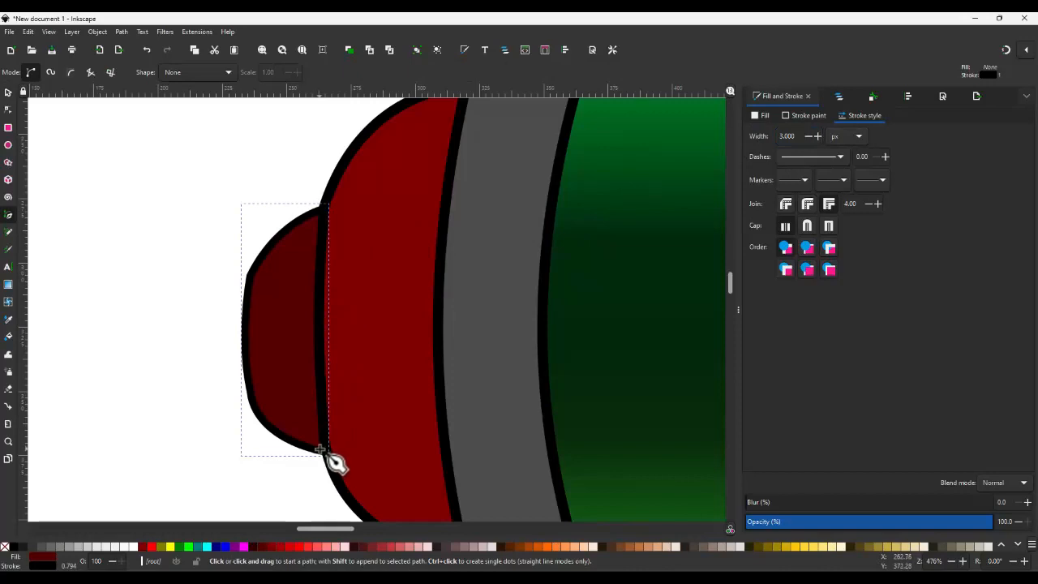
{"action": "scroll", "coordinate": [389, 476], "scroll_direction": "down", "scroll_amount": 3}
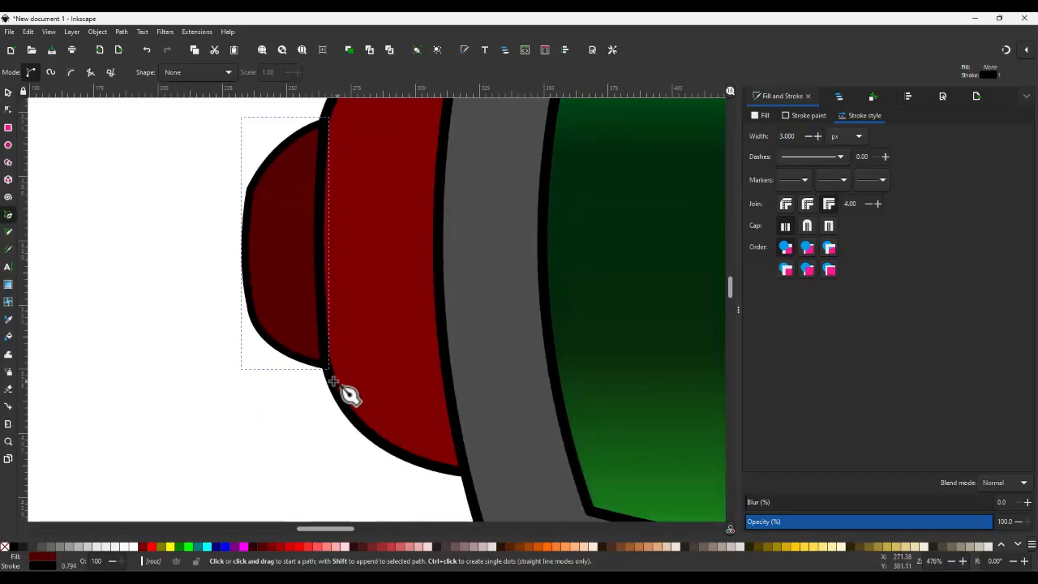
{"action": "left_click", "coordinate": [334, 386]}
{"action": "left_click", "coordinate": [391, 384]}
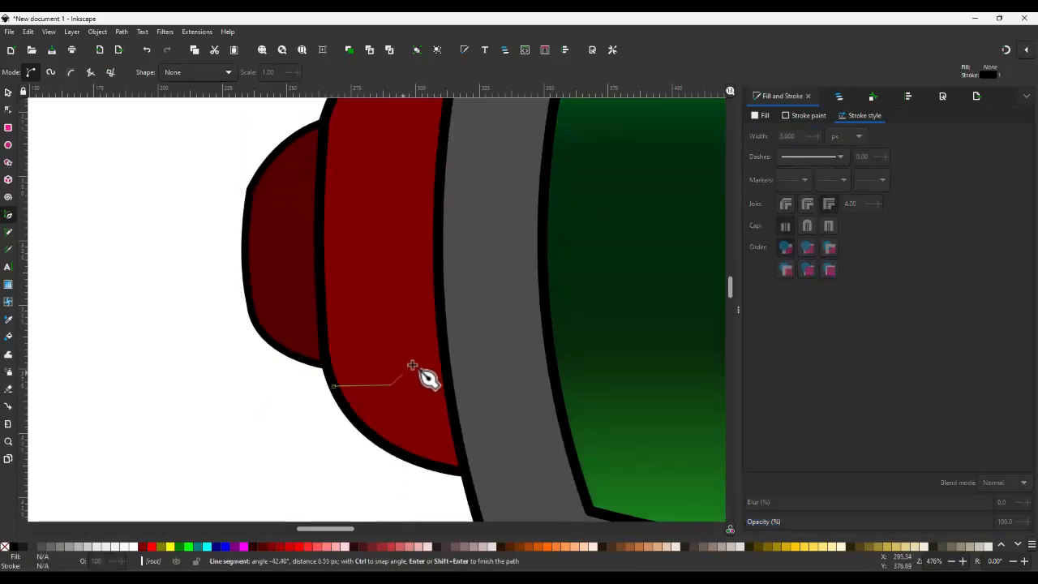
{"action": "left_click_drag", "start_coordinate": [415, 357], "coordinate": [423, 356]}
{"action": "key", "text": "BackSpace"}
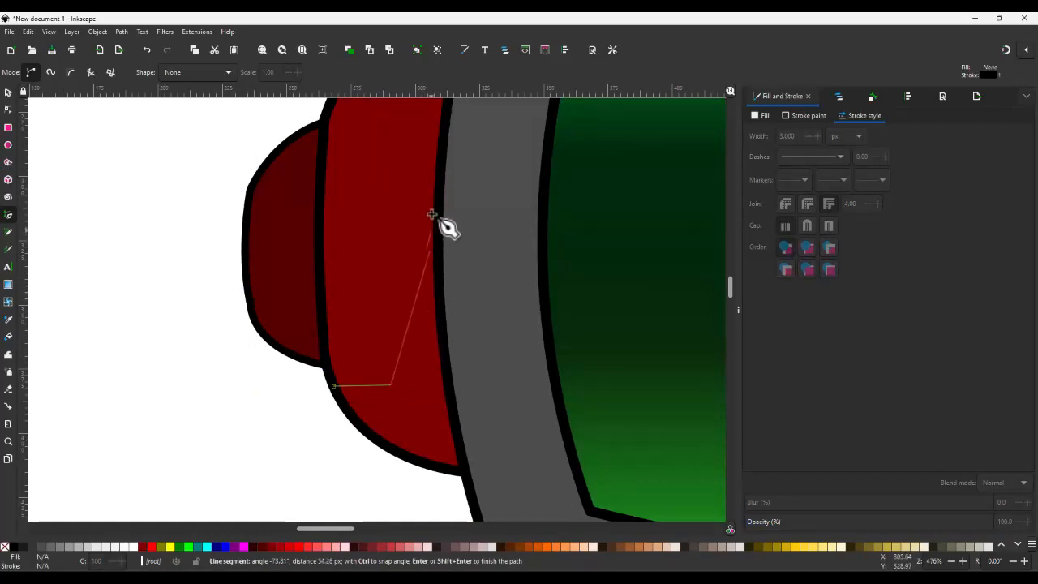
{"action": "left_click", "coordinate": [403, 359]}
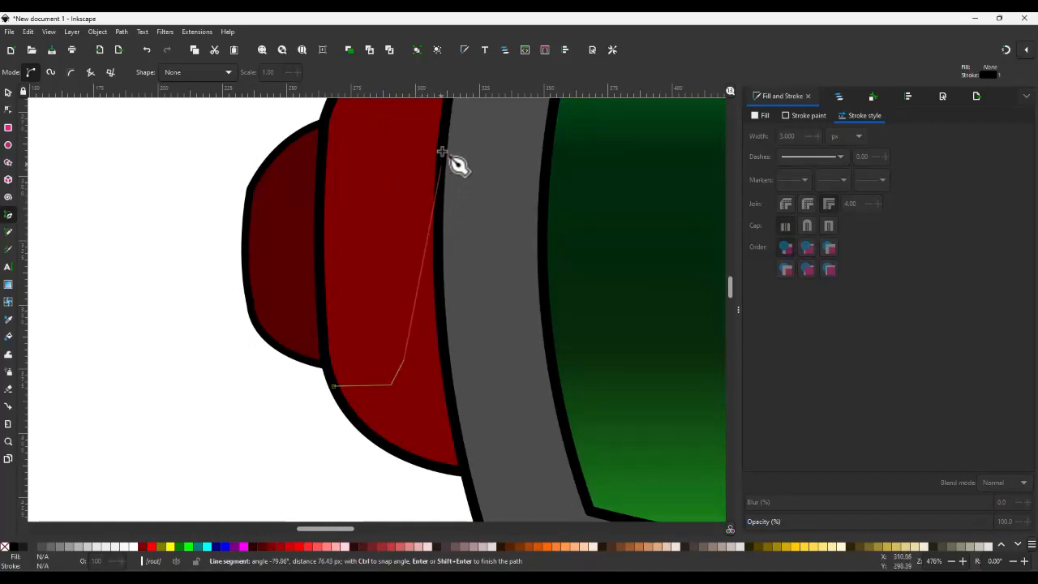
{"action": "left_click", "coordinate": [445, 120]}
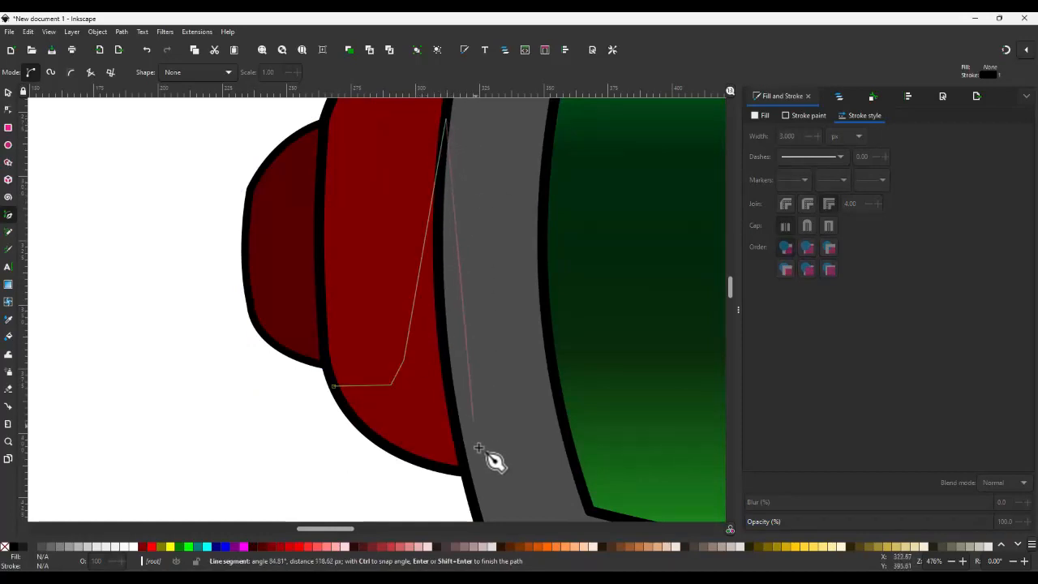
{"action": "left_click", "coordinate": [481, 475]}
{"action": "left_click", "coordinate": [392, 450]}
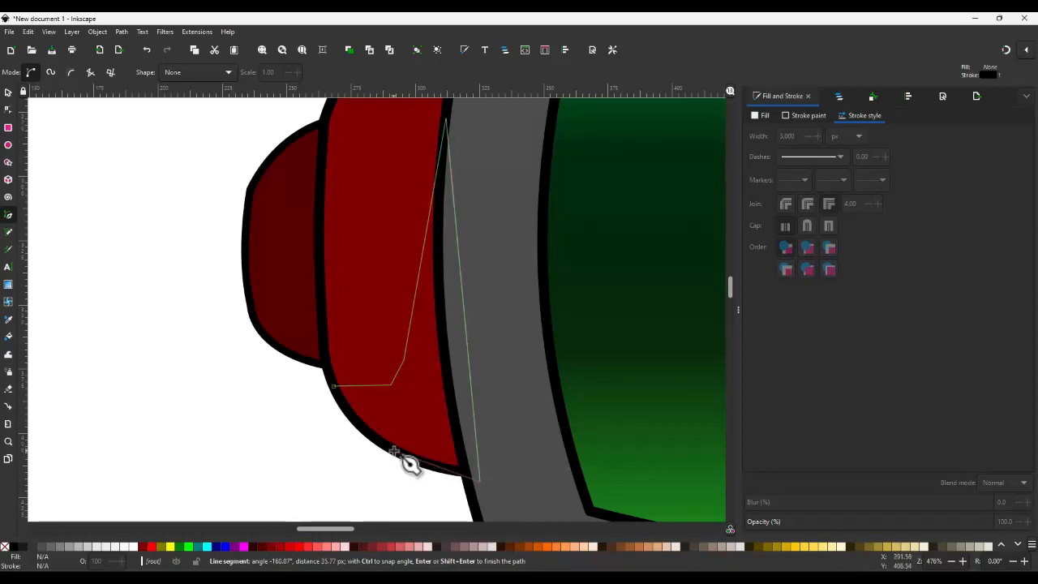
{"action": "left_click", "coordinate": [343, 394]}
- Make the highlight path's two middle nodes inside the side piece smooth to round that corner
{"action": "key", "text": "n"}
{"action": "left_click_drag", "start_coordinate": [422, 398], "coordinate": [395, 365]}
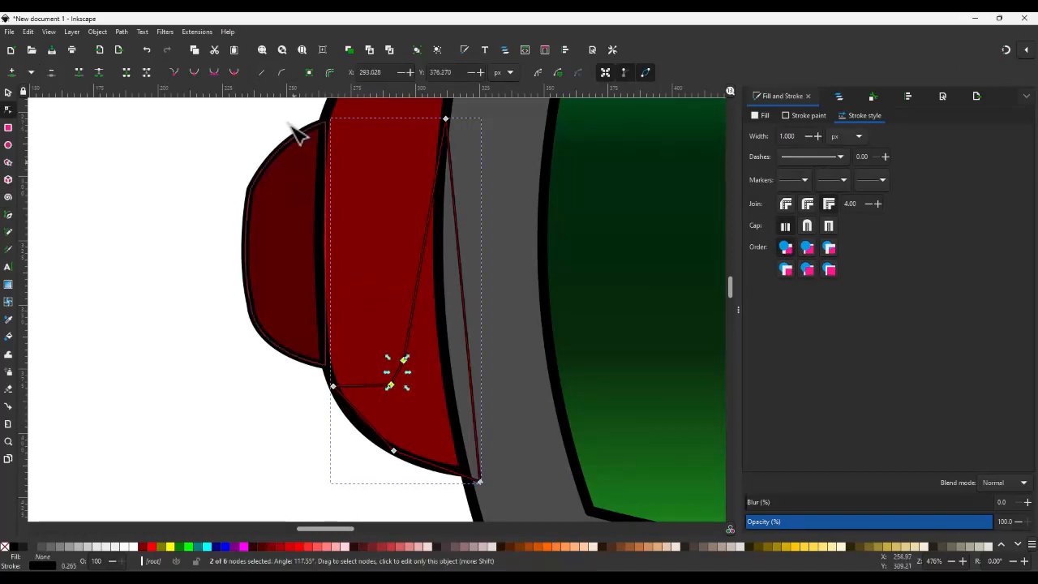
{"action": "left_click", "coordinate": [194, 71]}
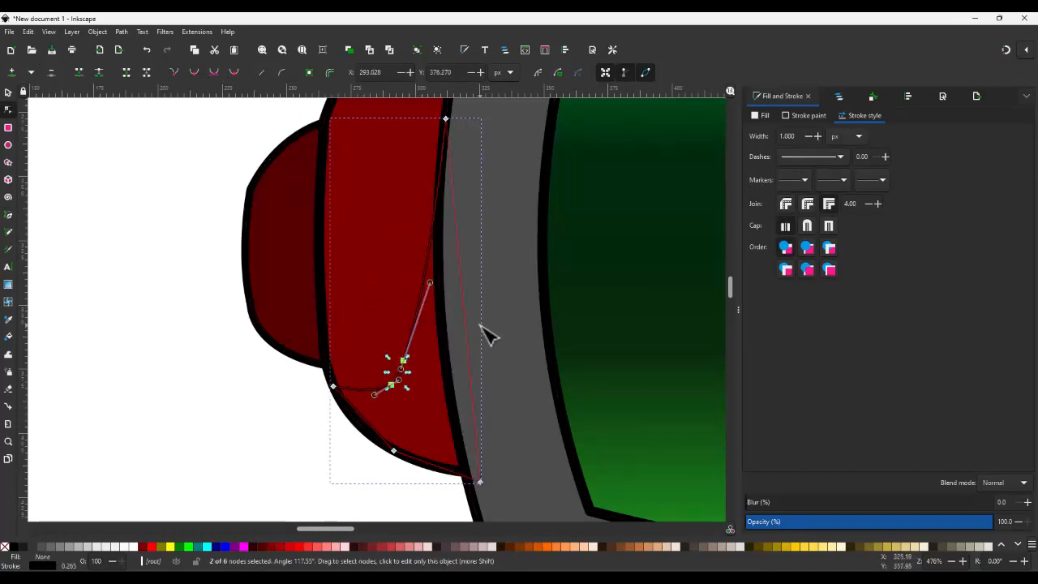
- Fill the highlight path with a brighter red and remove its stroke
{"action": "left_click", "coordinate": [305, 545]}
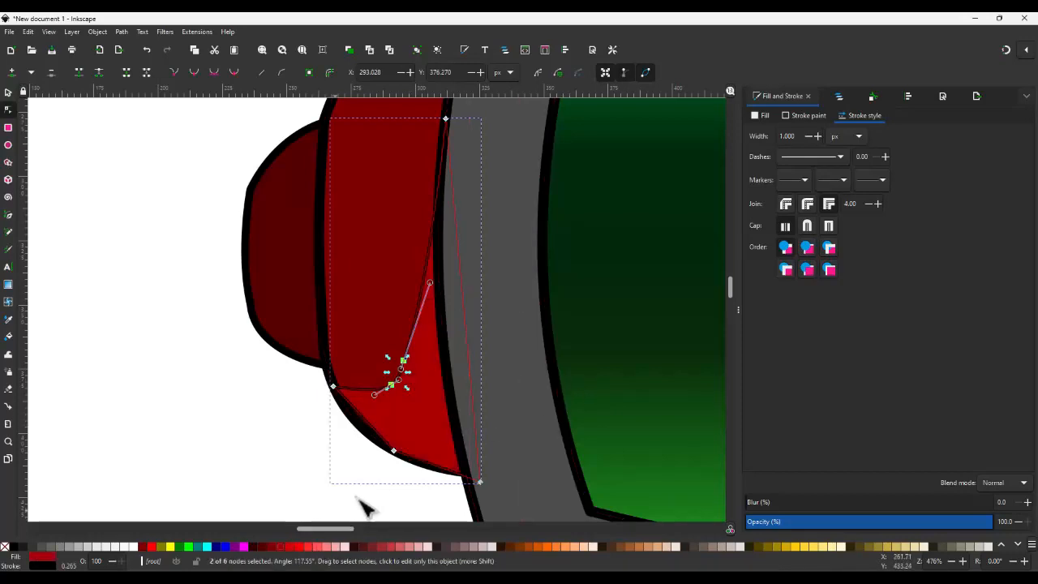
{"action": "left_click", "coordinate": [5, 546], "text": "shift"}
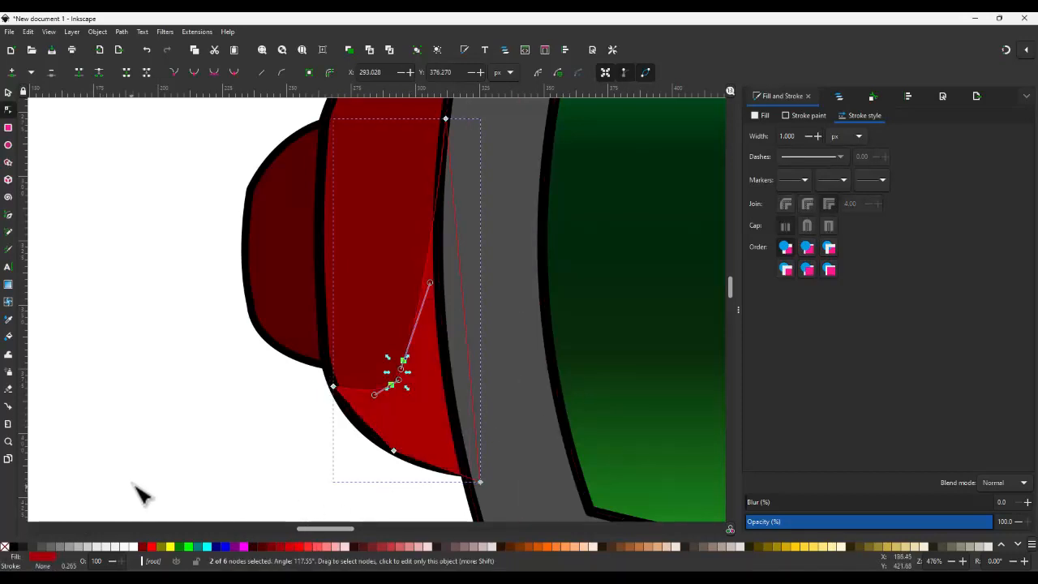
{"action": "left_click", "coordinate": [221, 457]}
{"action": "left_click", "coordinate": [227, 454]}
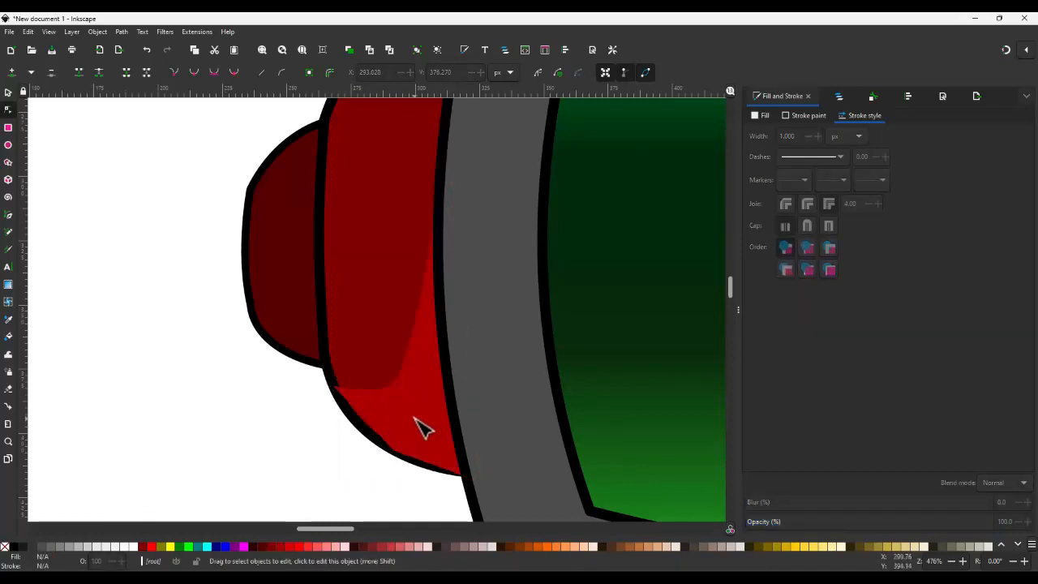
{"action": "left_click", "coordinate": [417, 429]}
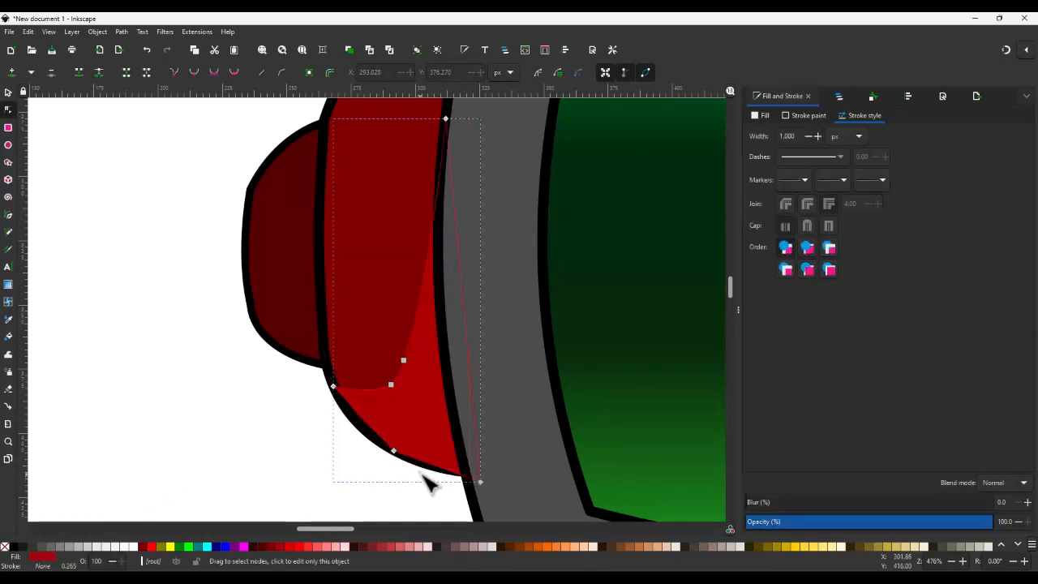
- Place an unfilled copy of the dark red side piece above the highlight so that only its black outline covers it
{"action": "key", "text": "s"}
{"action": "left_click", "coordinate": [317, 400]}
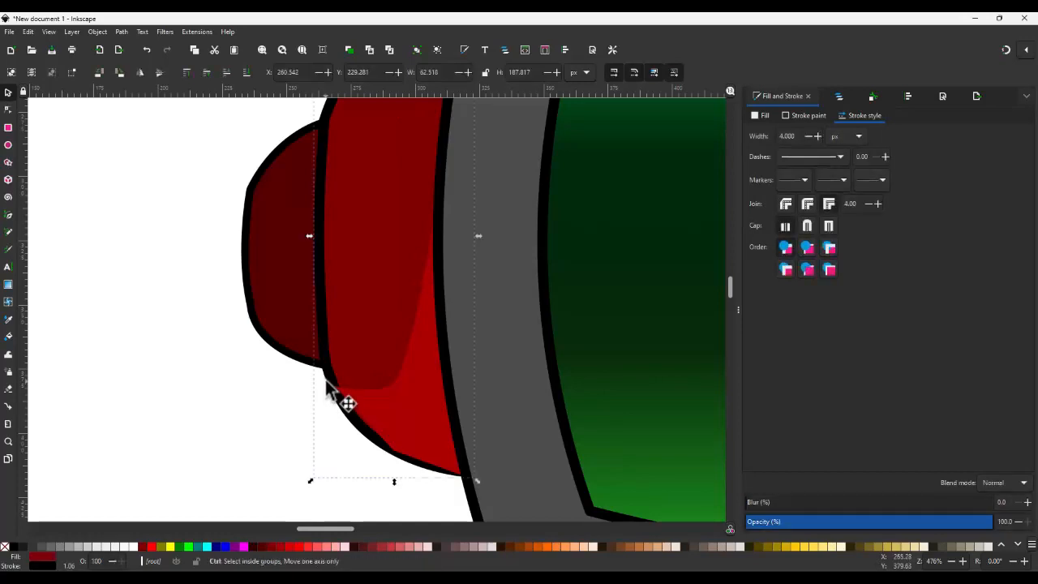
{"action": "key", "text": "Home"}
{"action": "left_click", "coordinate": [764, 115]}
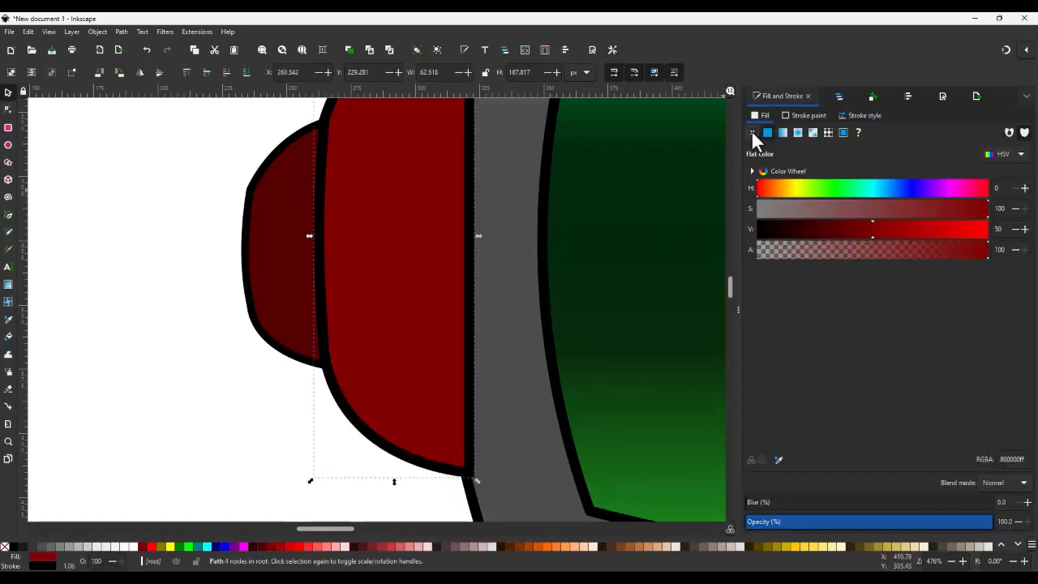
{"action": "left_click", "coordinate": [752, 133]}
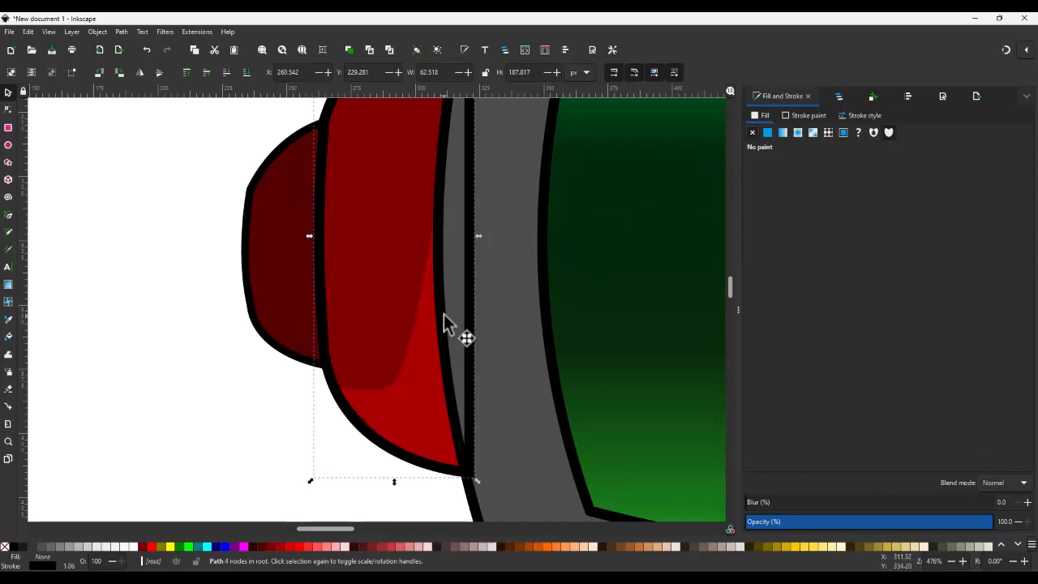
{"action": "left_click", "coordinate": [240, 414]}
- Draw a closed four-sided shape, wider at its base, hanging below the very dark red outer bulge
{"action": "scroll", "coordinate": [336, 398], "scroll_direction": "down", "scroll_amount": 3}
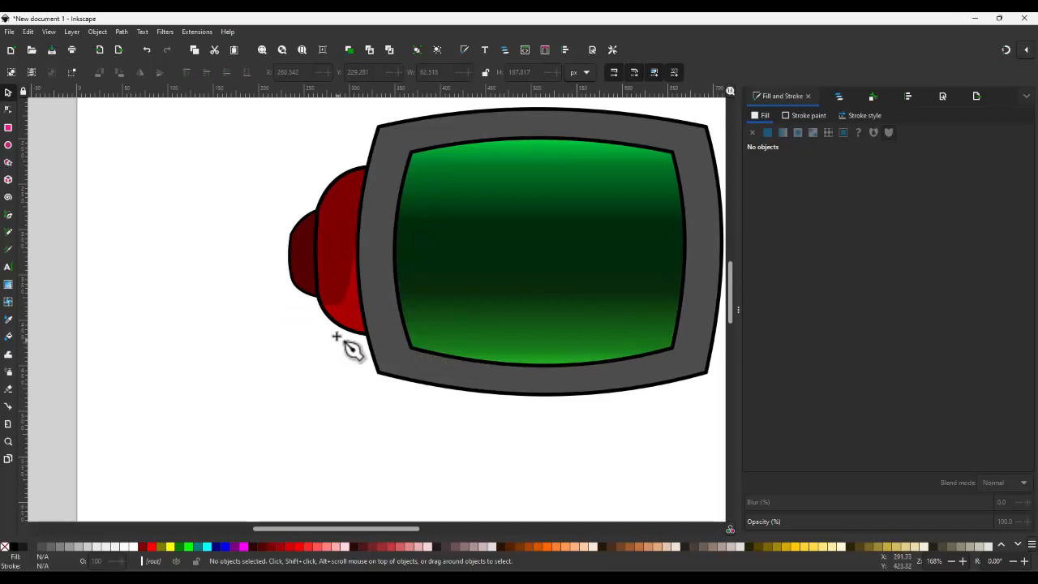
{"action": "left_click", "coordinate": [293, 281]}
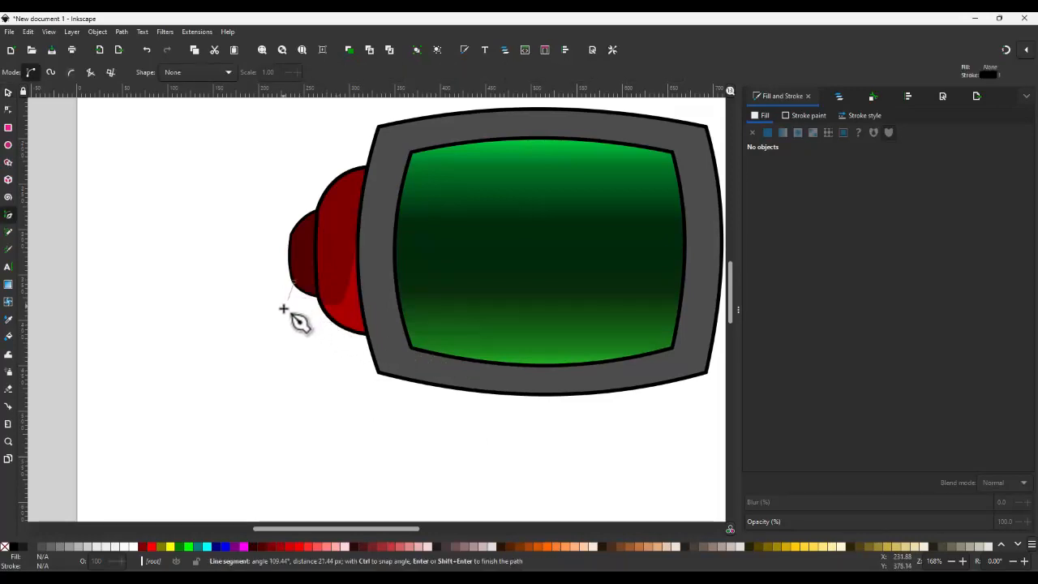
{"action": "left_click", "coordinate": [281, 323]}
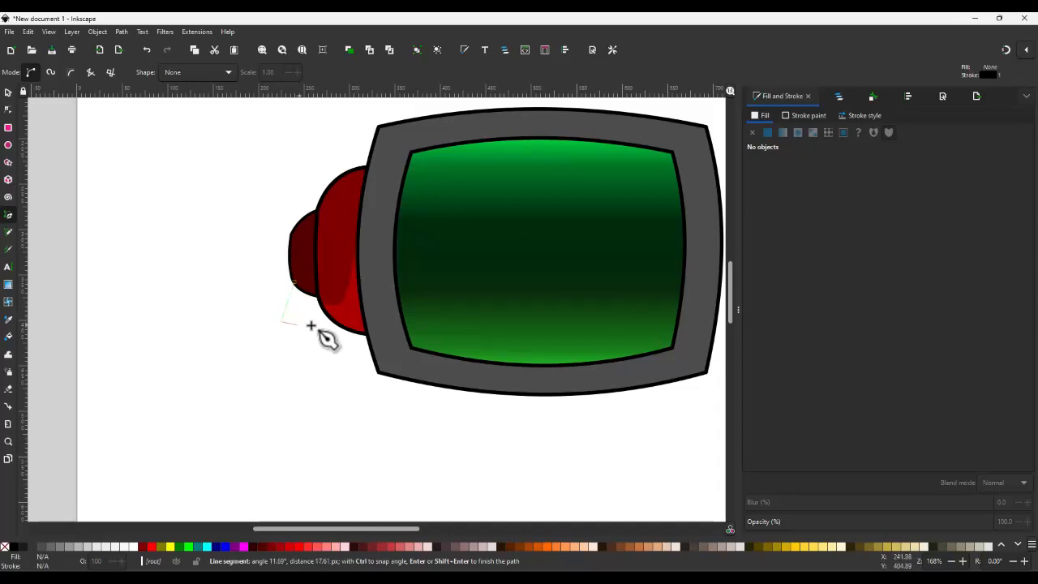
{"action": "left_click", "coordinate": [318, 329]}
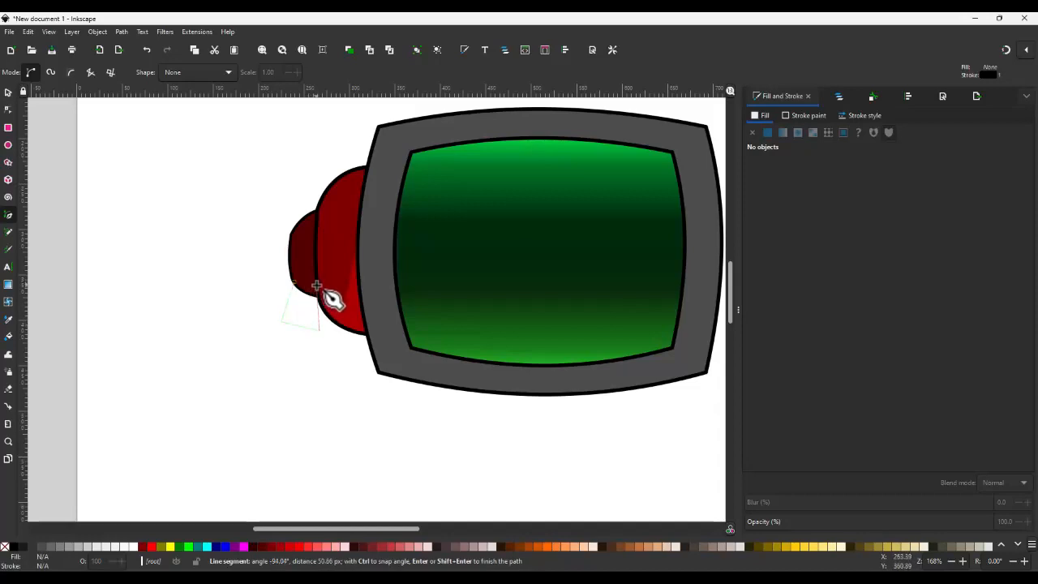
{"action": "left_click", "coordinate": [317, 286]}
{"action": "left_click", "coordinate": [294, 283]}
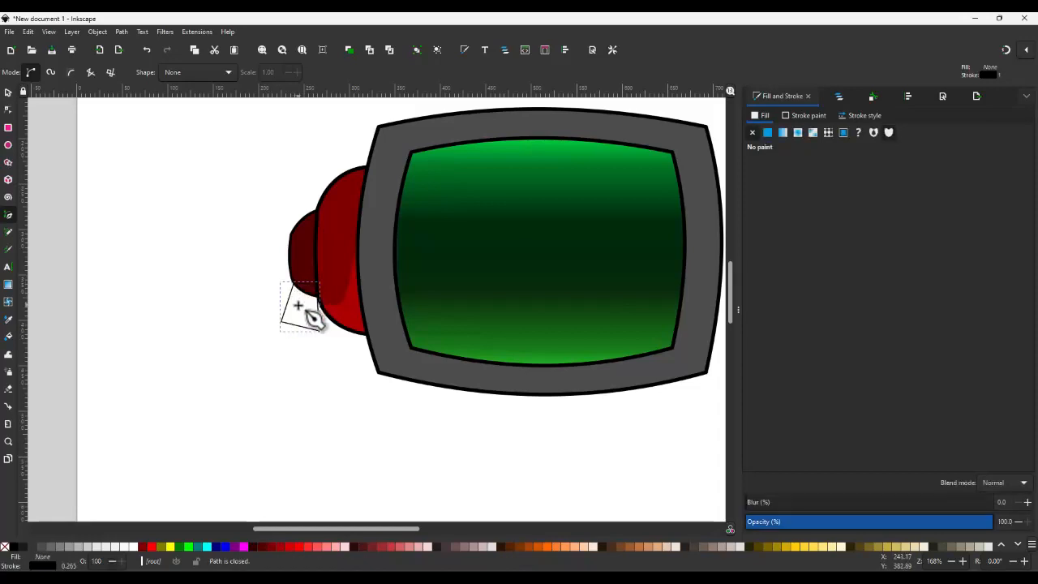
- Curve the new hanging shape's lower and side edges outward, making it about 47 px wide and 59 px high
{"action": "key", "text": "n"}
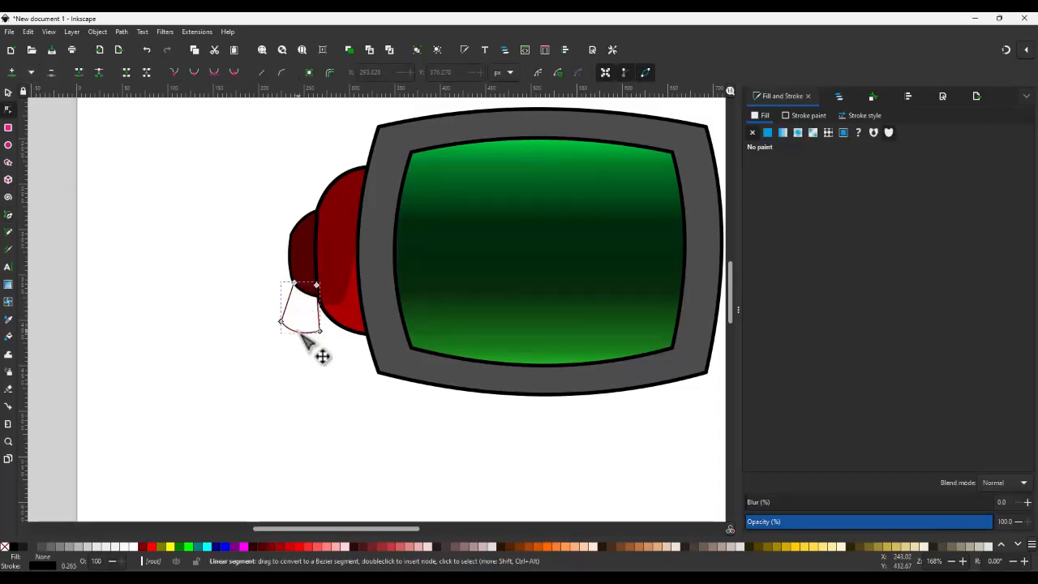
{"action": "mouse_move", "coordinate": [305, 330]}
{"action": "left_mouse_down"}
{"action": "mouse_move", "coordinate": [289, 298]}
{"action": "mouse_move", "coordinate": [305, 323]}
{"action": "left_mouse_up"}
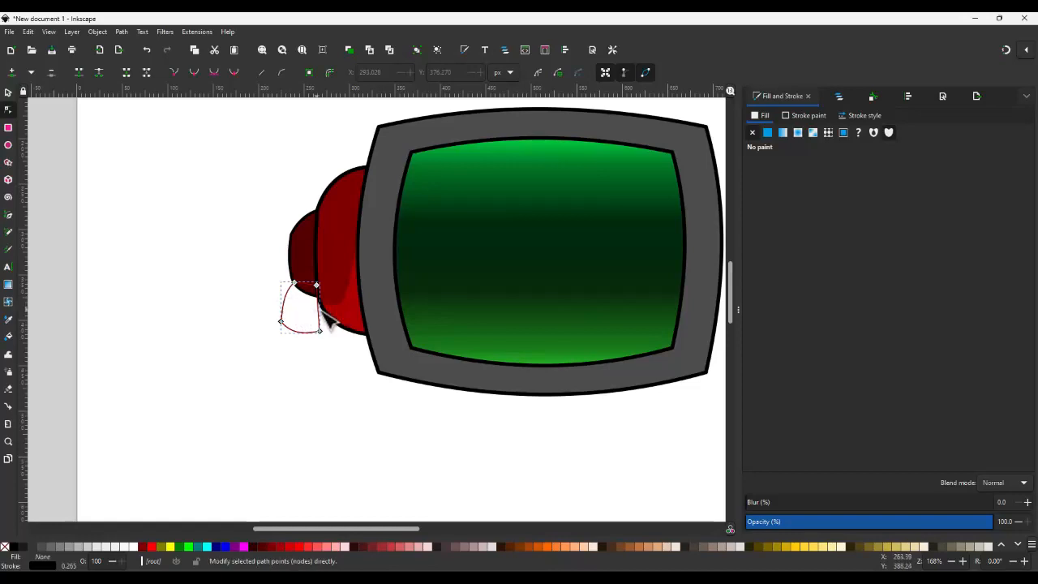
{"action": "key", "text": "ctrl+a"}
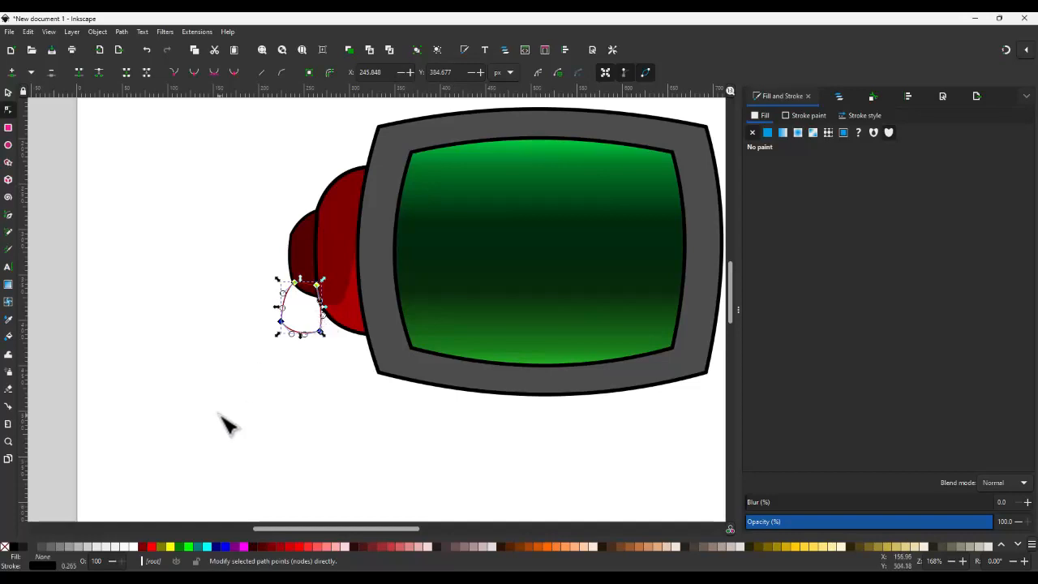
- Give the hanging shape a very dark grey fill and a 3 px stroke
{"action": "left_click", "coordinate": [25, 548]}
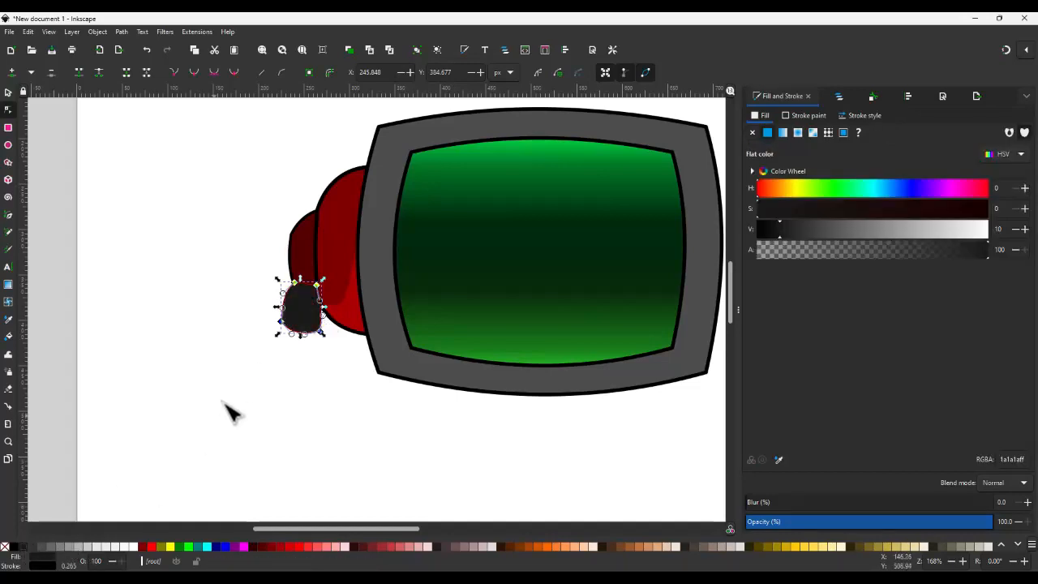
{"action": "scroll", "coordinate": [320, 334], "scroll_direction": "up", "scroll_amount": 2}
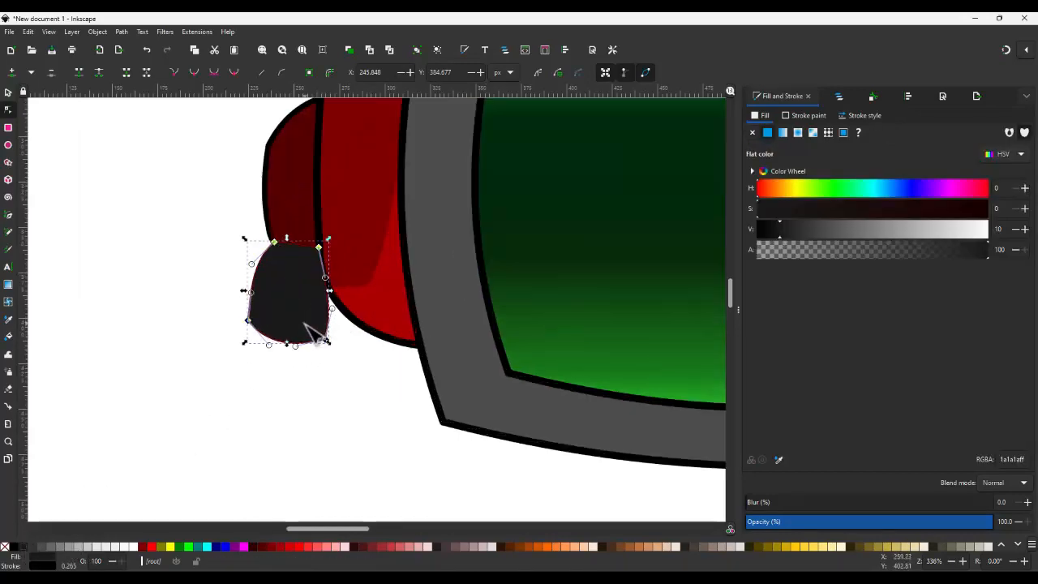
{"action": "left_click", "coordinate": [15, 548]}
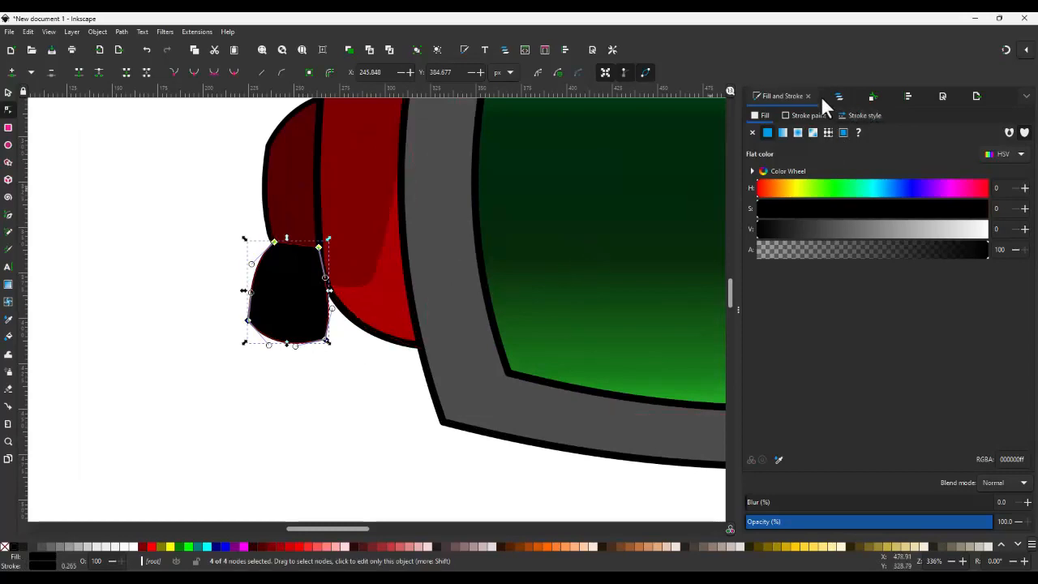
{"action": "left_click", "coordinate": [856, 115]}
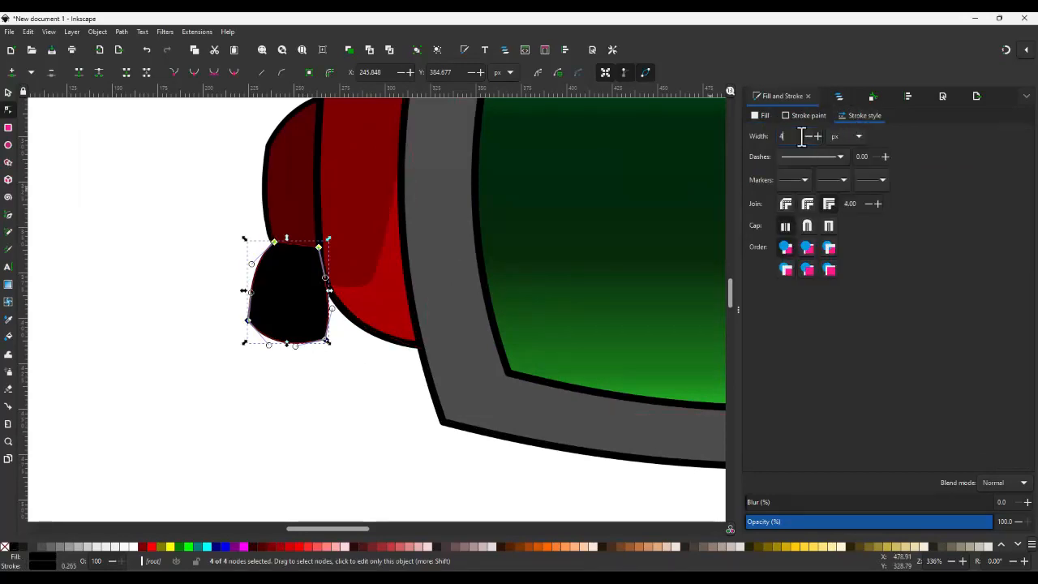
{"action": "left_click", "coordinate": [801, 136]}
{"action": "type", "text": "4"}
{"action": "key", "text": "Return"}
{"action": "type", "text": "3"}
{"action": "key", "text": "Return"}
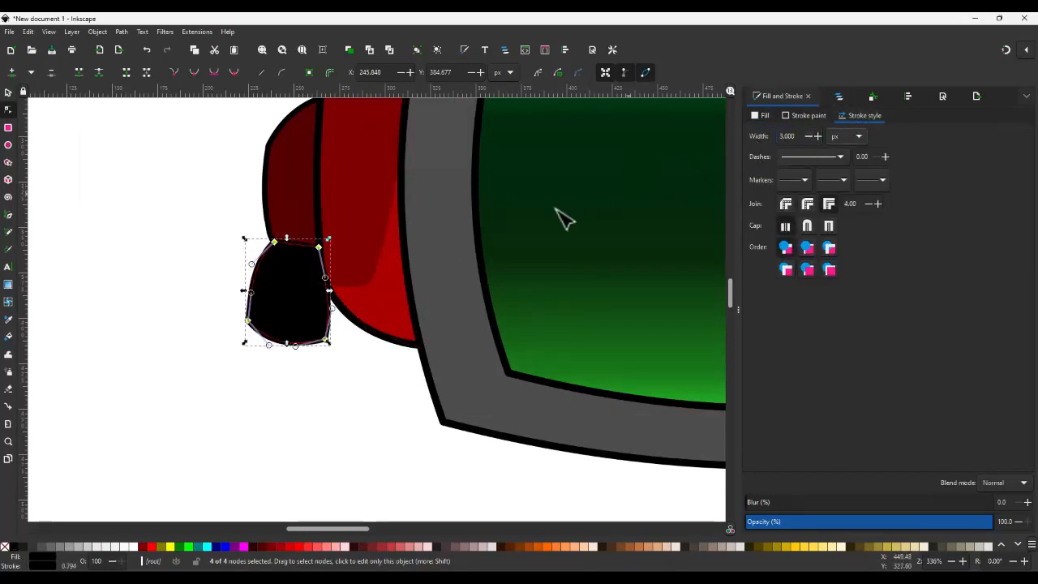
{"action": "left_click", "coordinate": [23, 547]}
{"action": "key", "text": "s"}
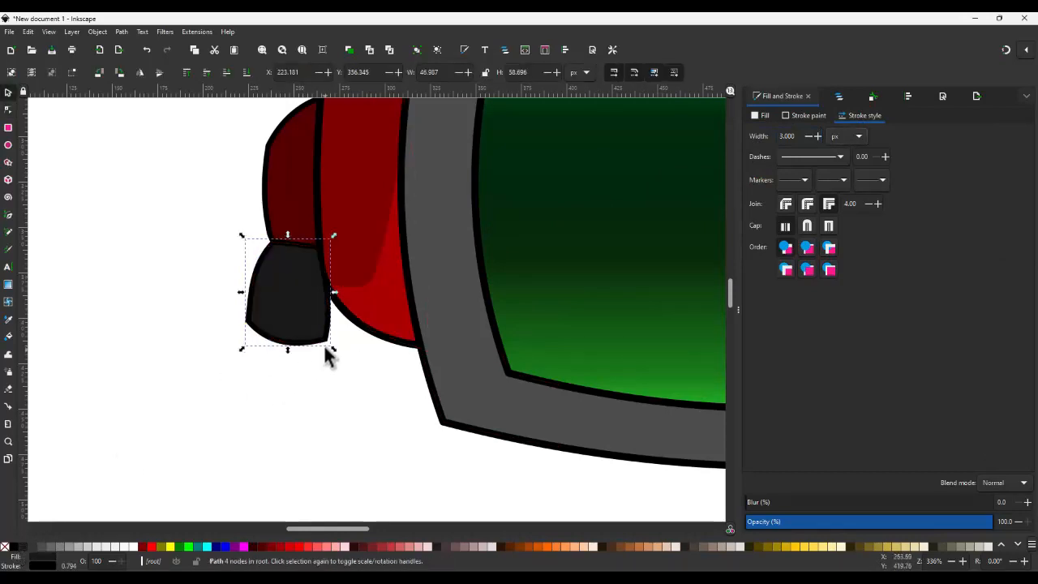
- Reshape the dark grey shape's lower edge into a shallower outward curve, undoing the inward scaling of its lower nodes
{"action": "key", "text": "n"}
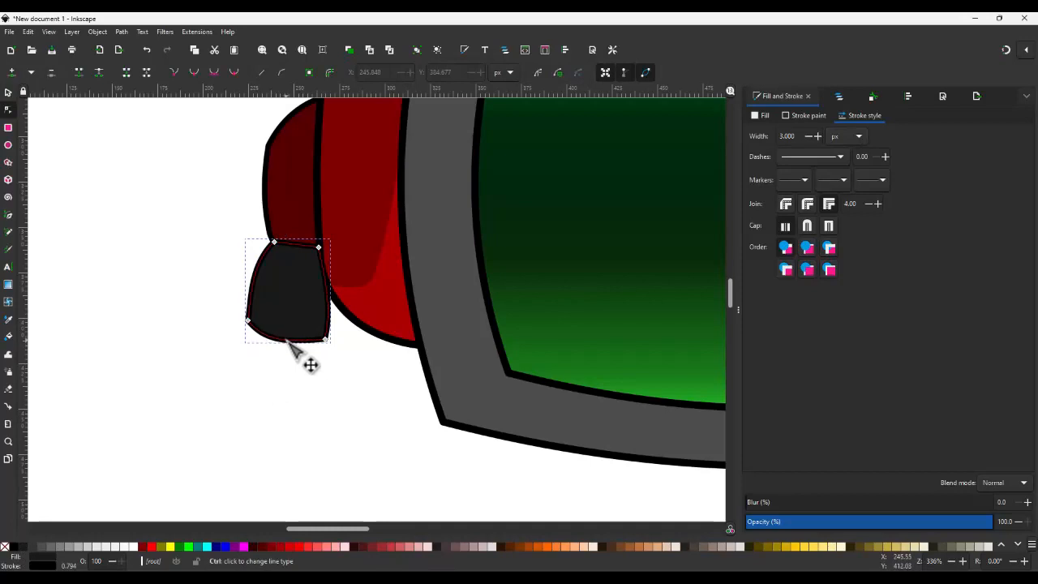
{"action": "left_click", "coordinate": [288, 341]}
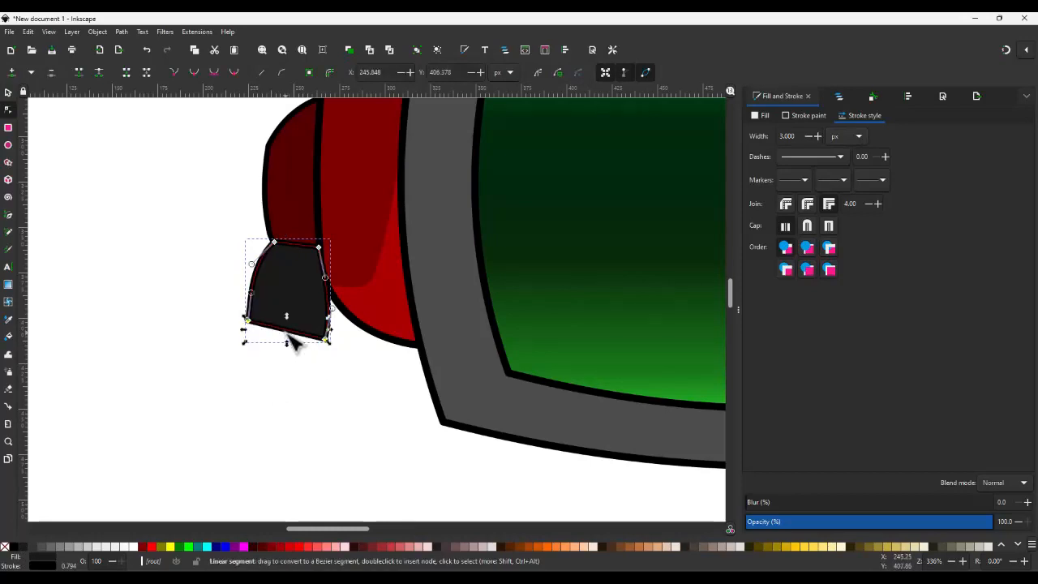
{"action": "left_click_drag", "start_coordinate": [287, 343], "coordinate": [287, 339]}
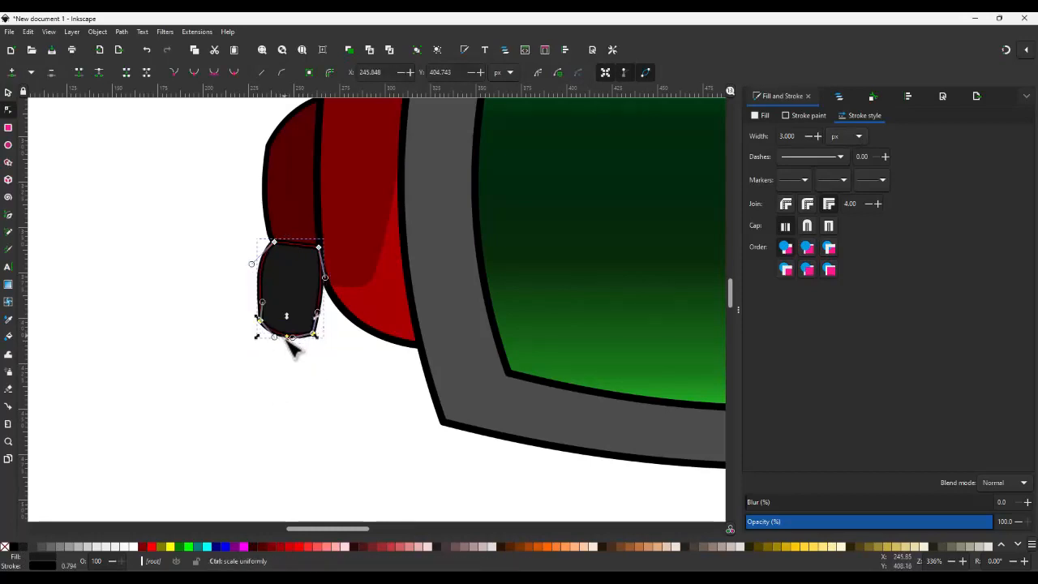
{"action": "key", "text": "ctrl+z"}
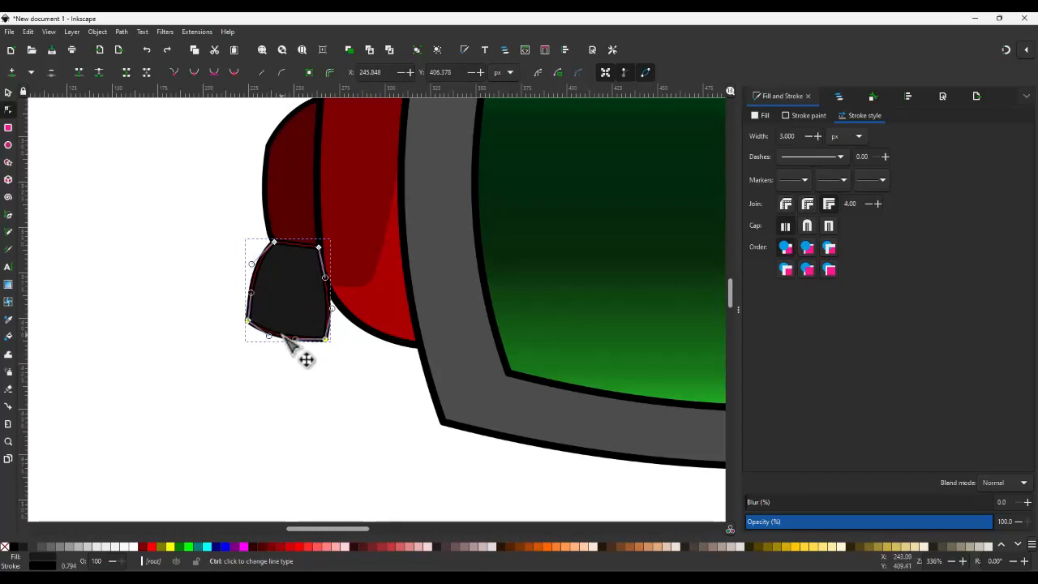
{"action": "key", "text": "s"}
{"action": "key", "text": "b"}
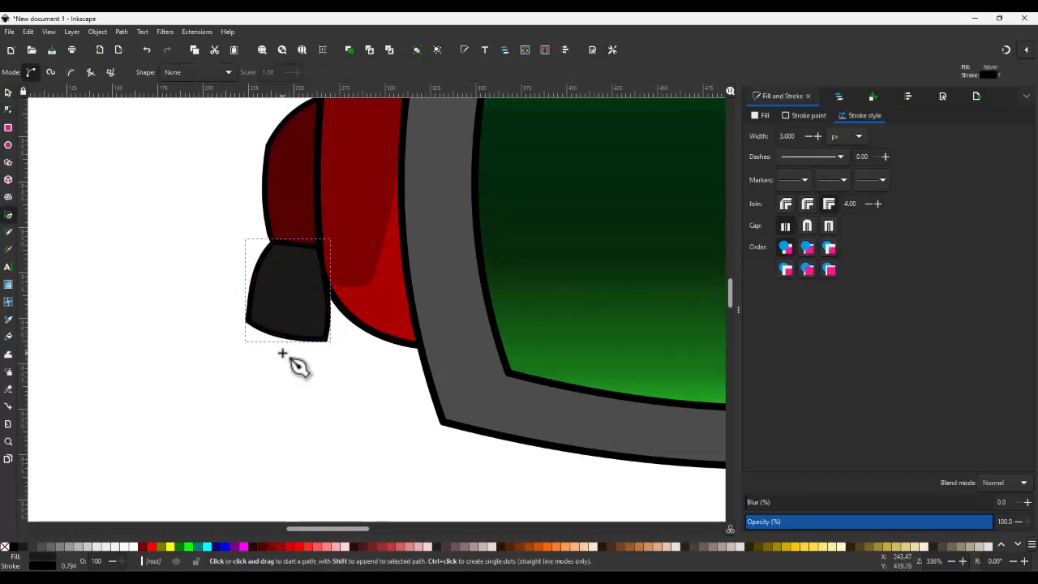
- Draw a closed four-sided shape, wider at its base, extending below the very dark grey hanging shape, with a 3 px stroke
{"action": "scroll", "coordinate": [288, 353], "scroll_direction": "down", "scroll_amount": 2, "text": "ctrl"}
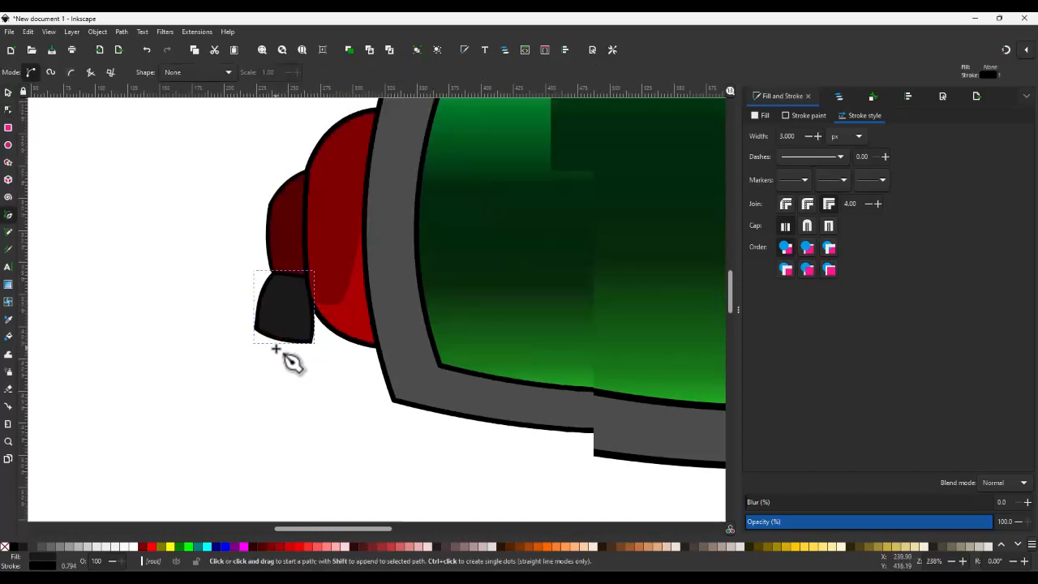
{"action": "left_click", "coordinate": [265, 335]}
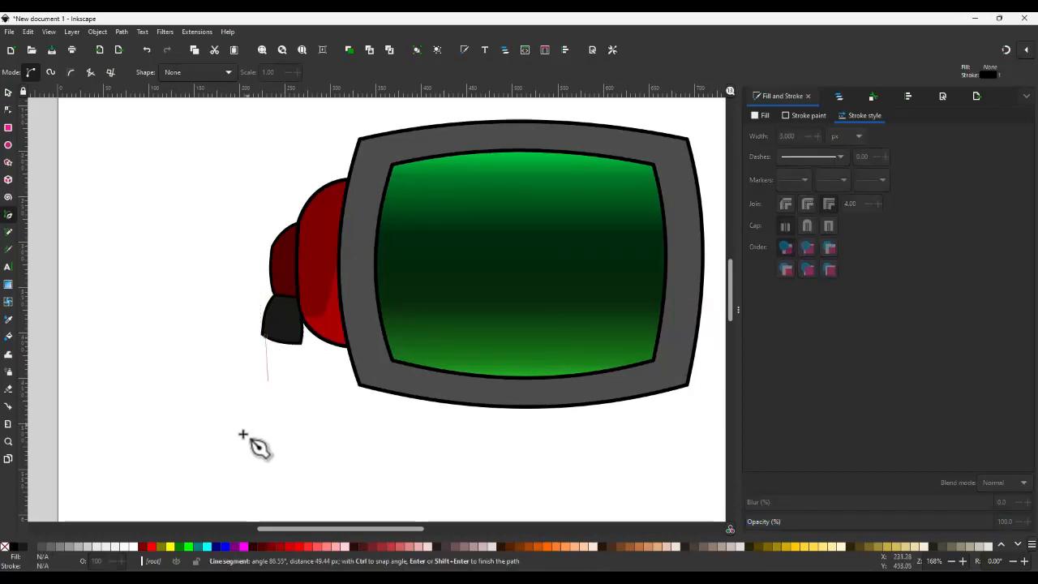
{"action": "left_click", "coordinate": [238, 428]}
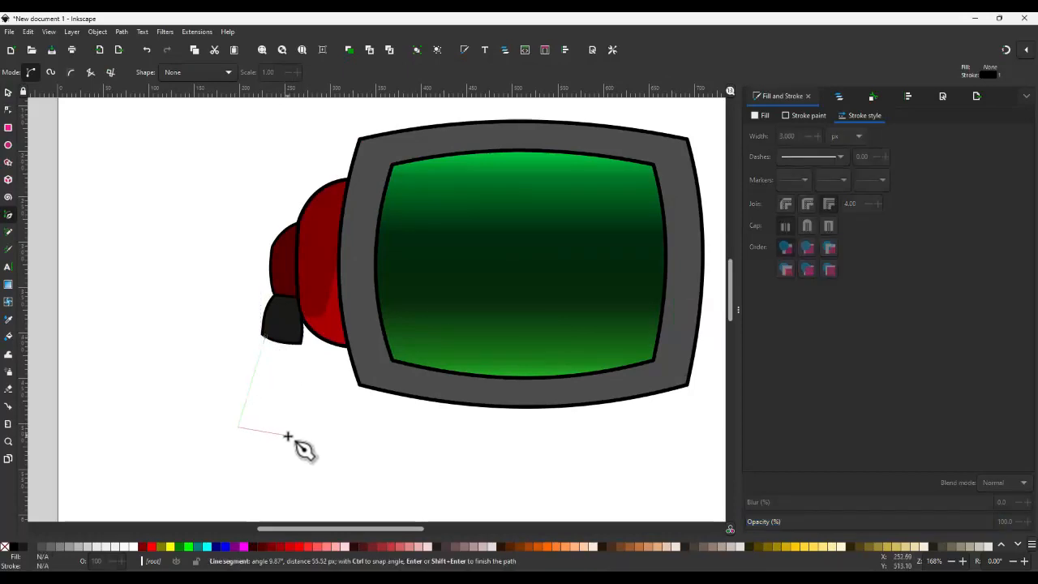
{"action": "left_click", "coordinate": [292, 435]}
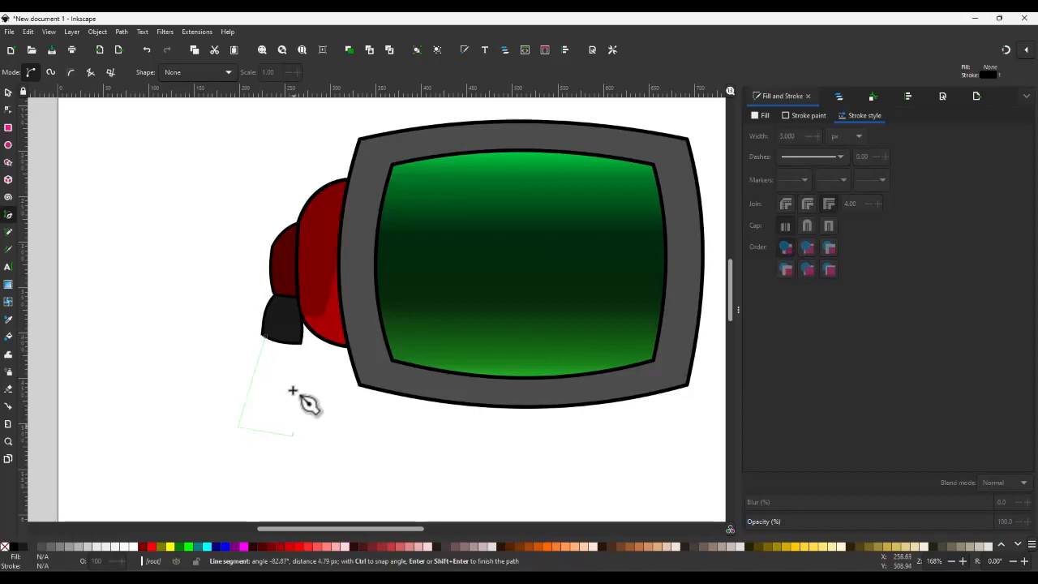
{"action": "left_click", "coordinate": [290, 340]}
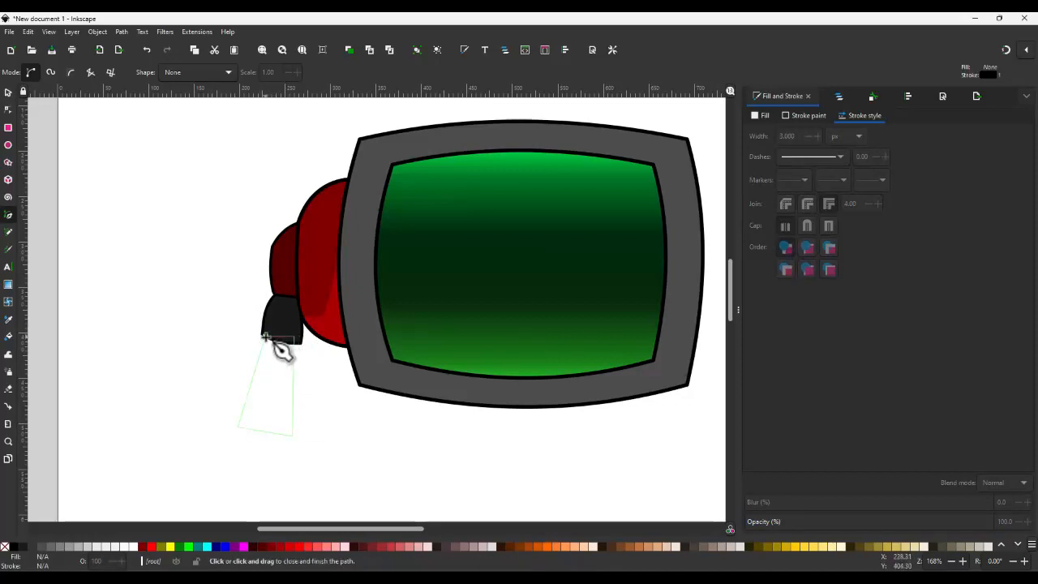
{"action": "left_click", "coordinate": [284, 339]}
{"action": "key", "text": "n"}
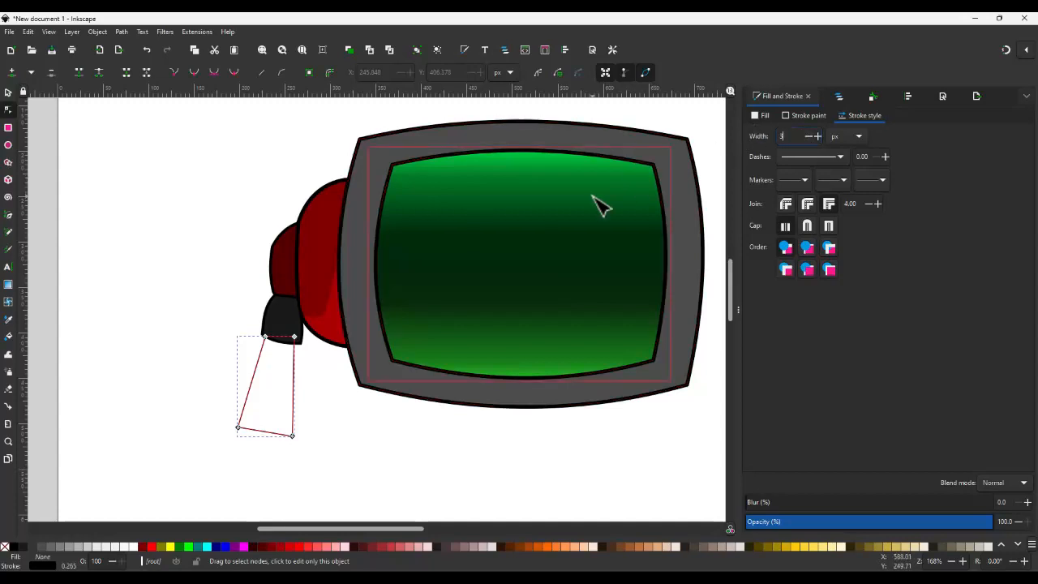
{"action": "type", "text": "3"}
{"action": "key", "text": "Return"}
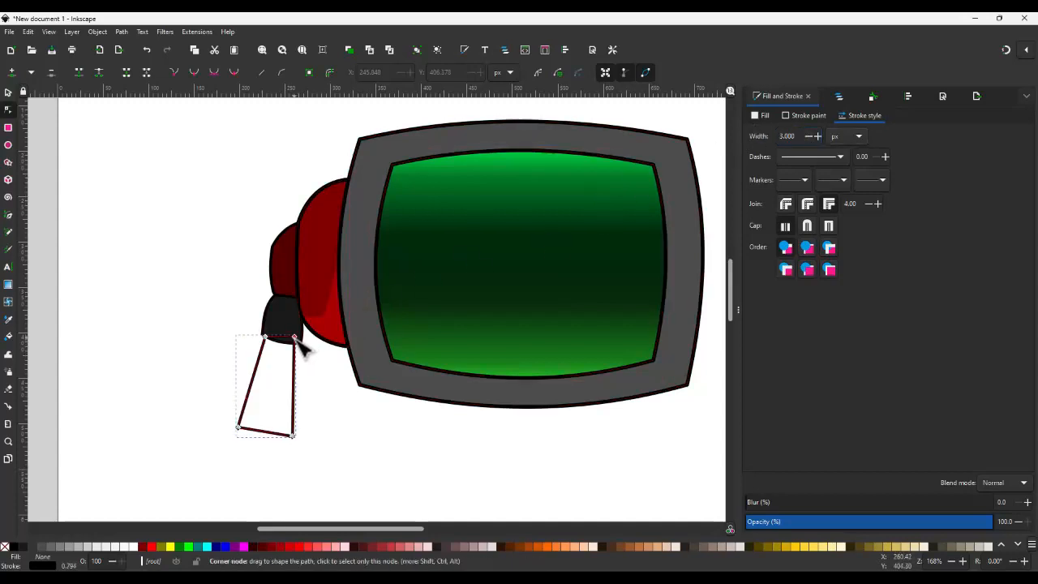
- Curve the new shape's lower edge outward, adjust its corners to about 68 px wide and 108 px high, and fill it dark grey
{"action": "left_click_drag", "start_coordinate": [297, 342], "coordinate": [296, 346]}
{"action": "left_click_drag", "start_coordinate": [266, 436], "coordinate": [267, 442]}
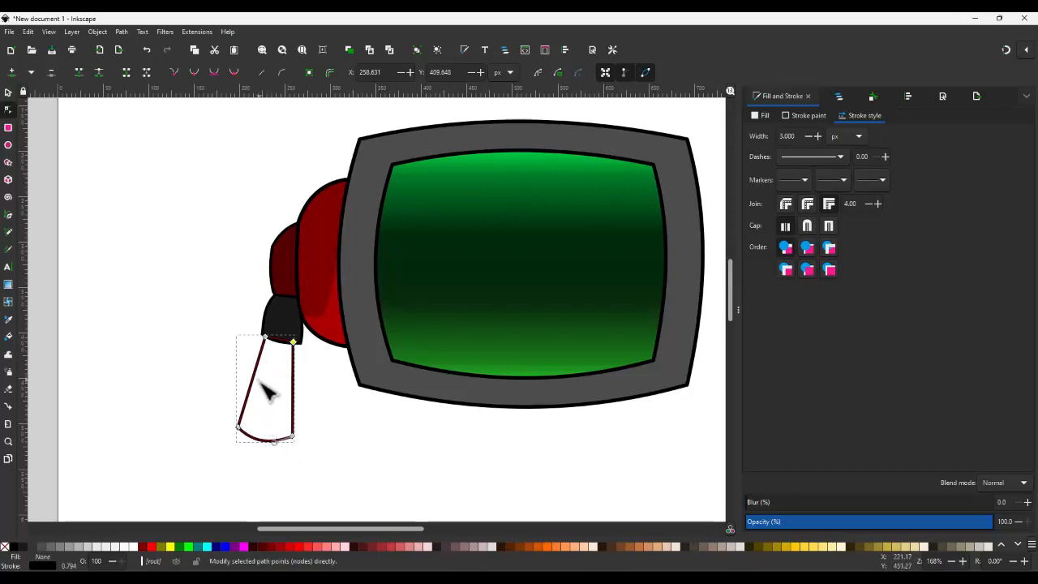
{"action": "left_click_drag", "start_coordinate": [312, 457], "coordinate": [219, 418]}
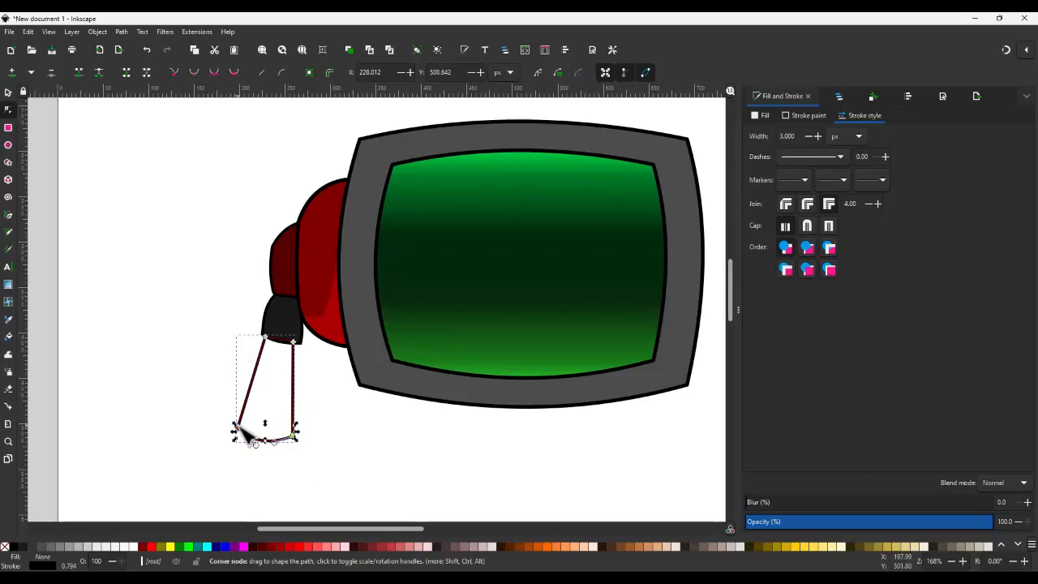
{"action": "left_click_drag", "start_coordinate": [238, 426], "coordinate": [241, 407]}
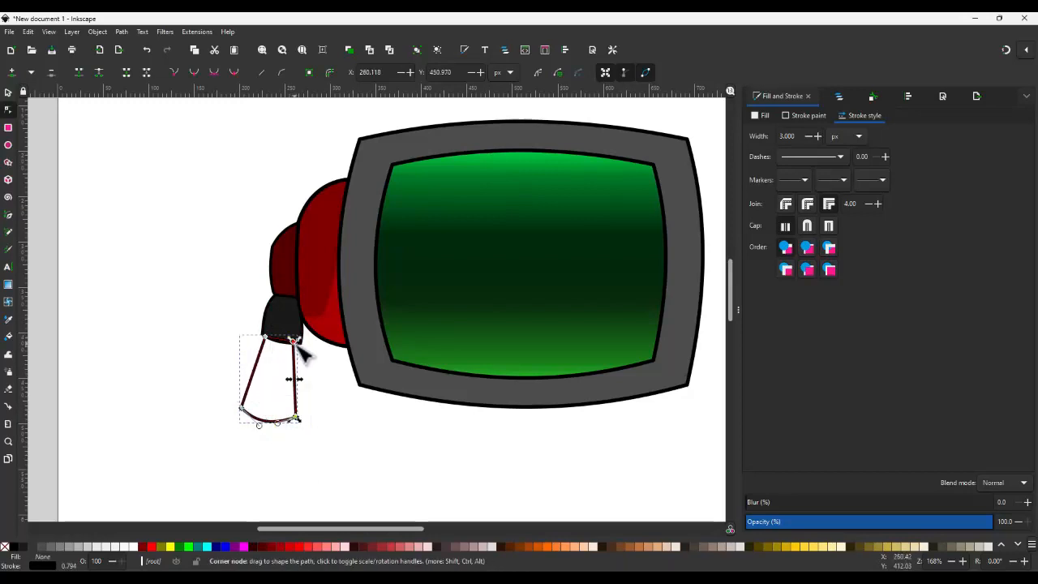
{"action": "left_click_drag", "start_coordinate": [299, 343], "coordinate": [303, 345]}
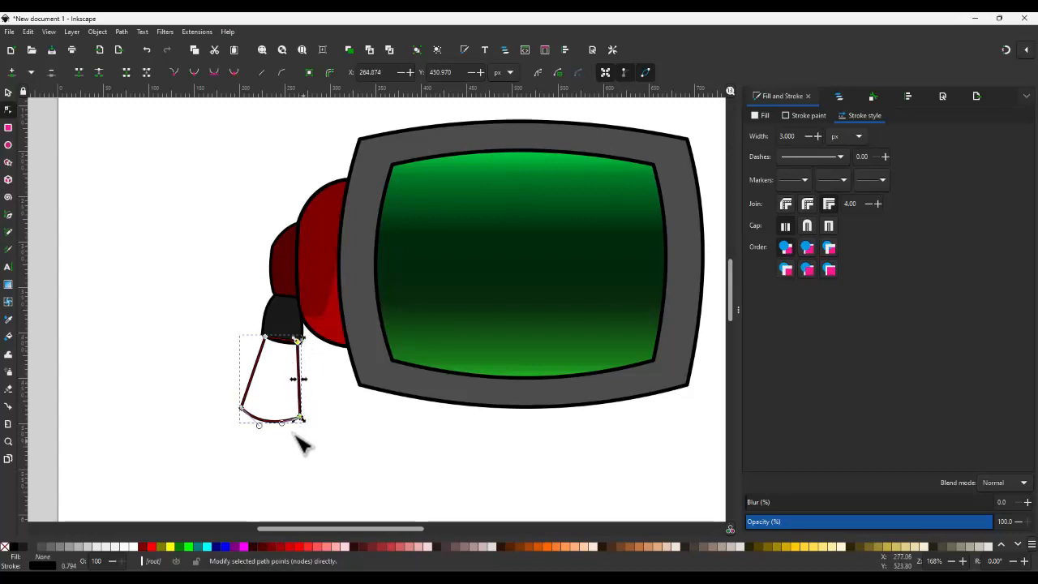
{"action": "left_click_drag", "start_coordinate": [244, 412], "coordinate": [246, 422]}
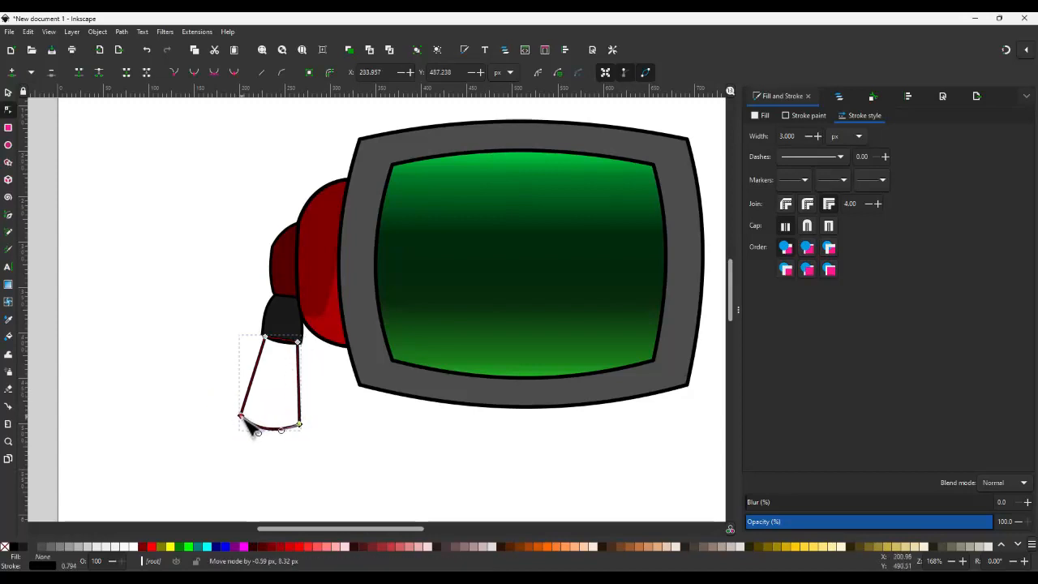
{"action": "key", "text": "s"}
{"action": "left_click", "coordinate": [47, 549]}
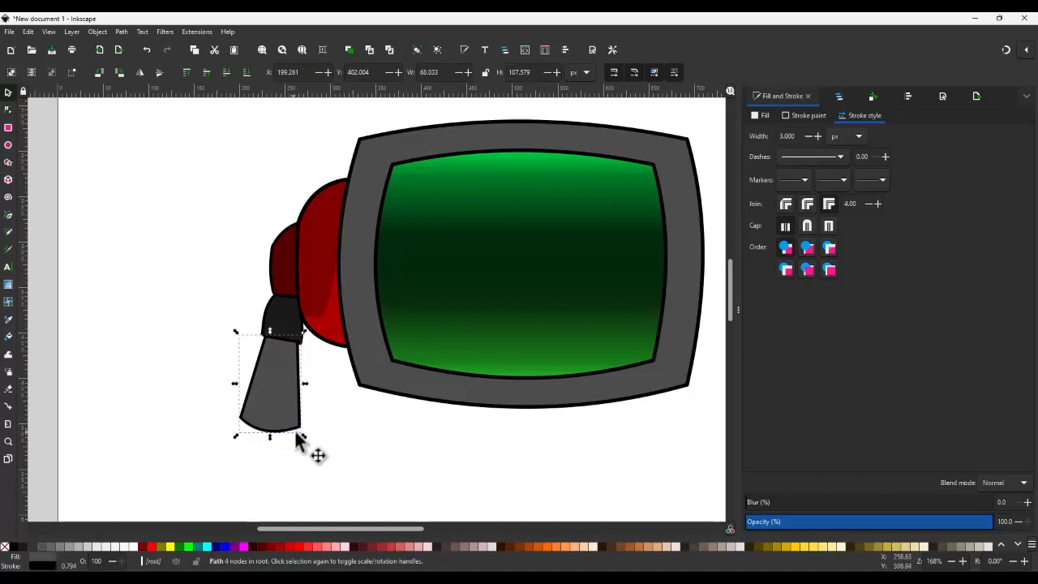
- Draw a closed four-sided shape below the dark grey arm segment and bulge its sides and lower edge outward
{"action": "key", "text": "b"}
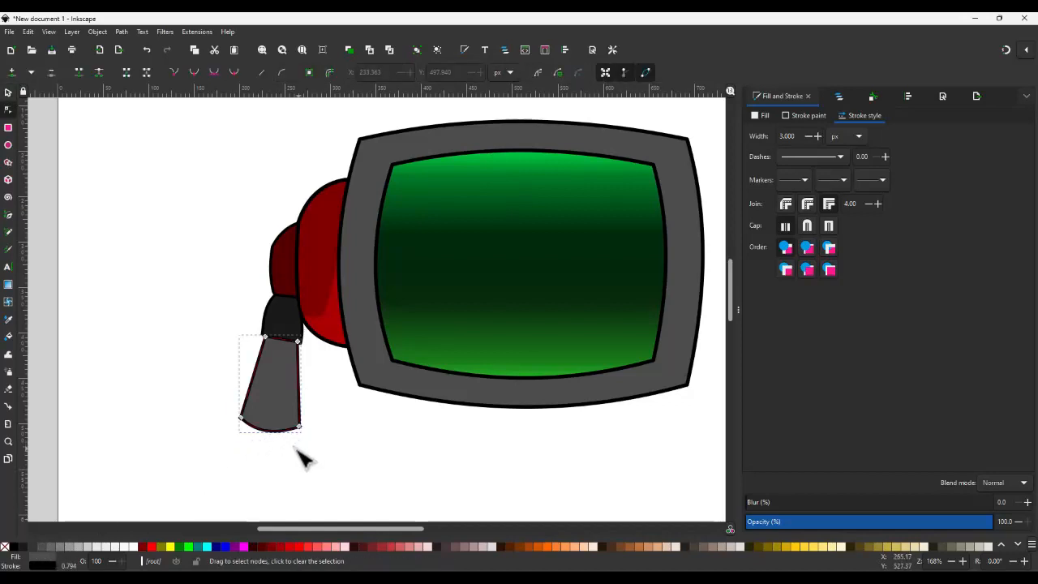
{"action": "left_click", "coordinate": [257, 422]}
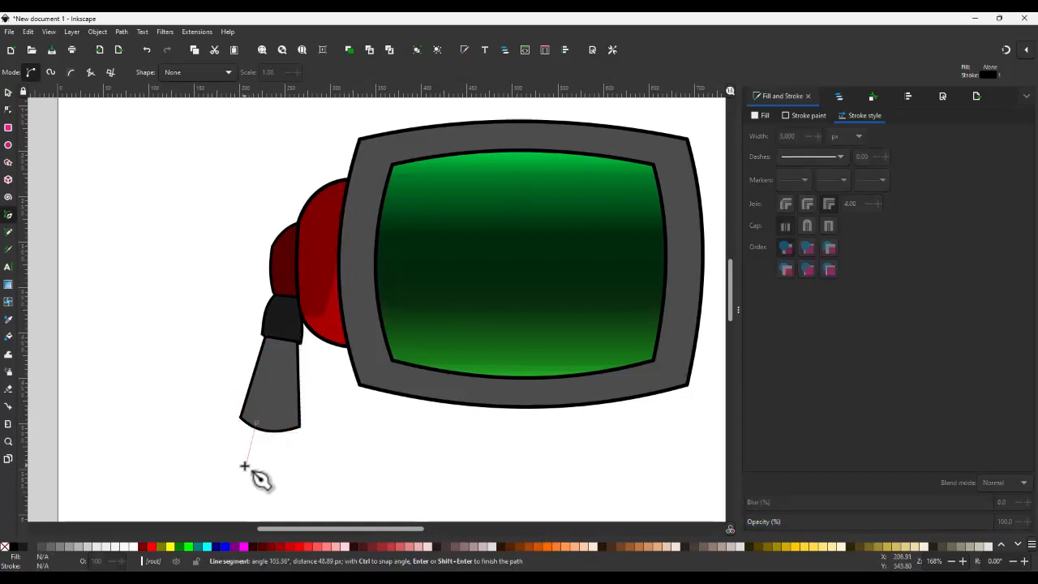
{"action": "left_click", "coordinate": [244, 467]}
{"action": "left_click", "coordinate": [283, 471]}
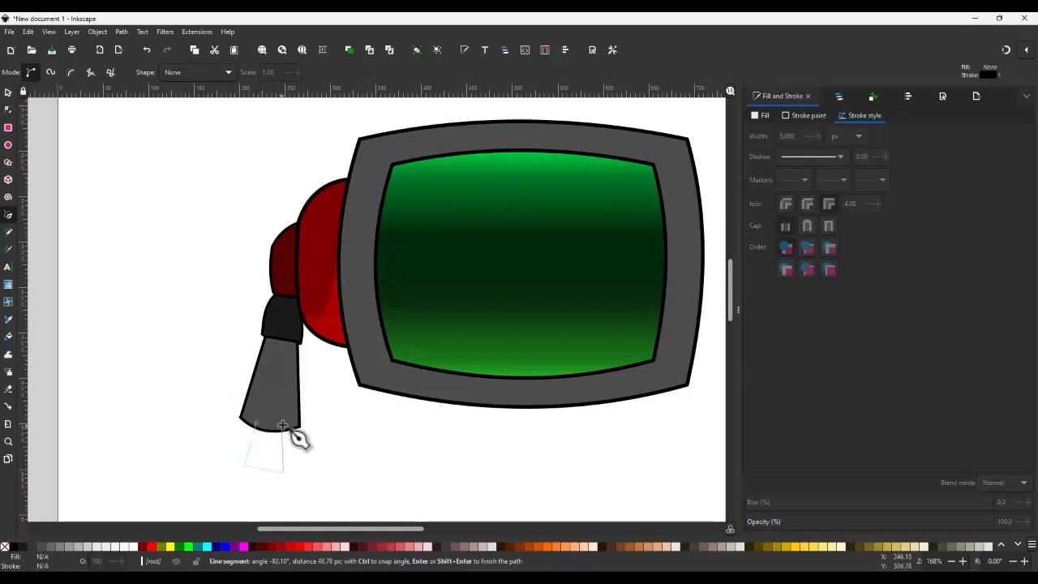
{"action": "left_click", "coordinate": [290, 423]}
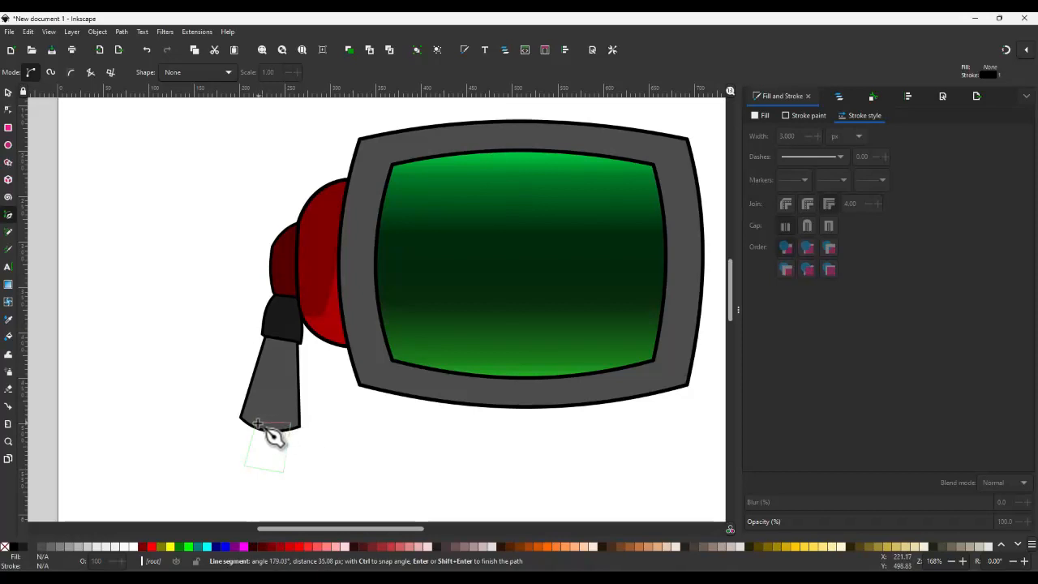
{"action": "left_click", "coordinate": [258, 423]}
{"action": "key", "text": "n"}
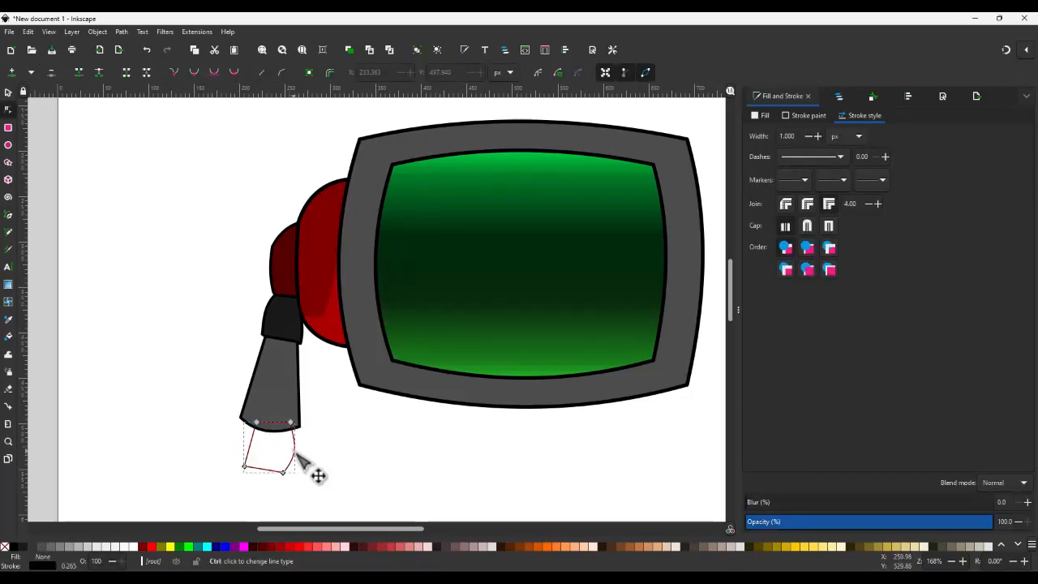
{"action": "left_click_drag", "start_coordinate": [295, 452], "coordinate": [264, 479]}
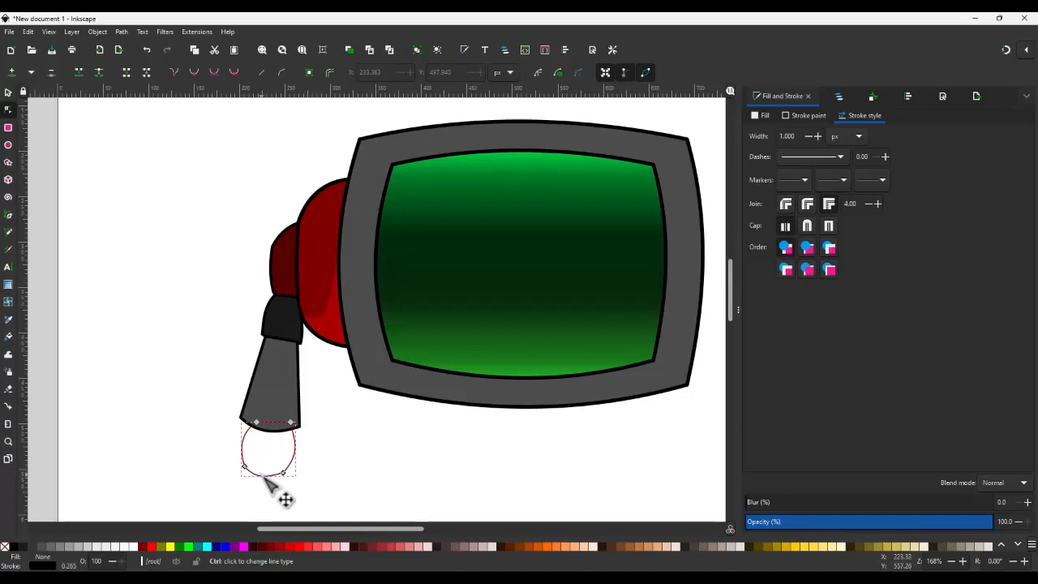
- Fill the new rounded shape with medium grey and lower it behind the dark grey arm segment
{"action": "left_click", "coordinate": [64, 547]}
{"action": "key", "text": "s"}
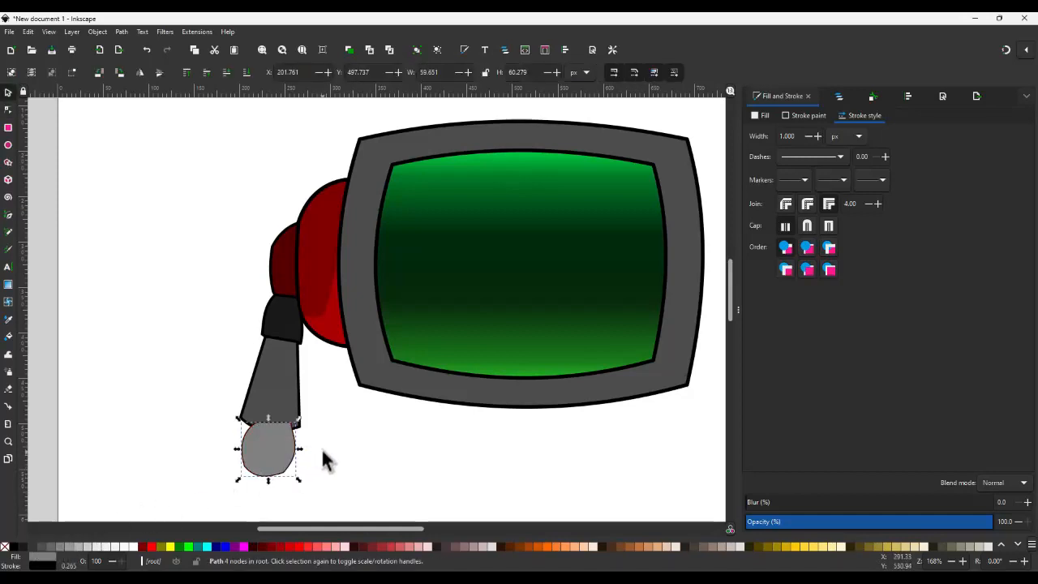
{"action": "key", "text": "Page_Down"}
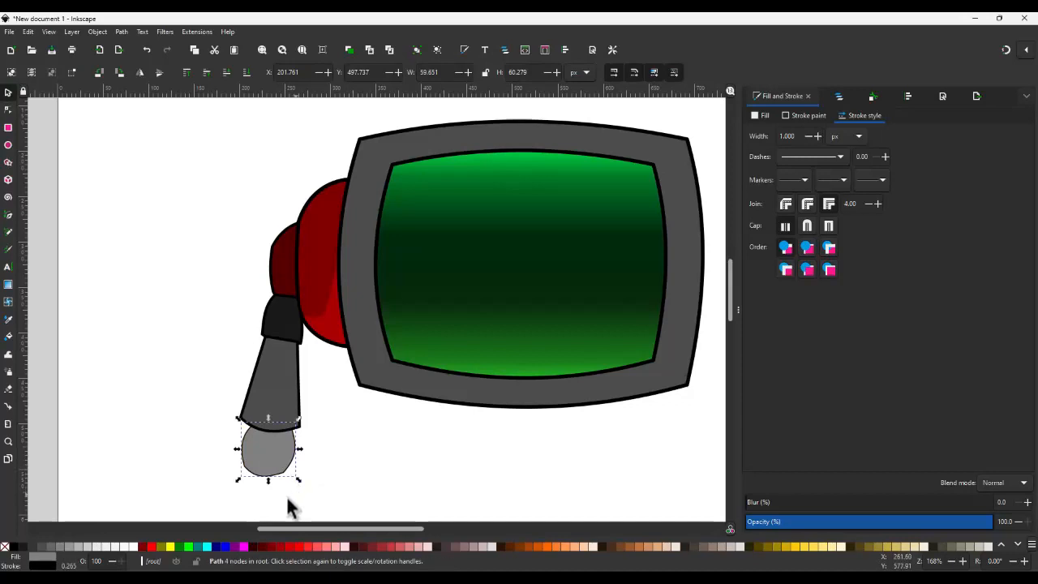
- Straighten the medium grey shape's lower edge and move its nodes to make it about 69 px wide and 77 px high
{"action": "scroll", "coordinate": [288, 506], "scroll_direction": "up", "scroll_amount": 2}
{"action": "key", "text": "n"}
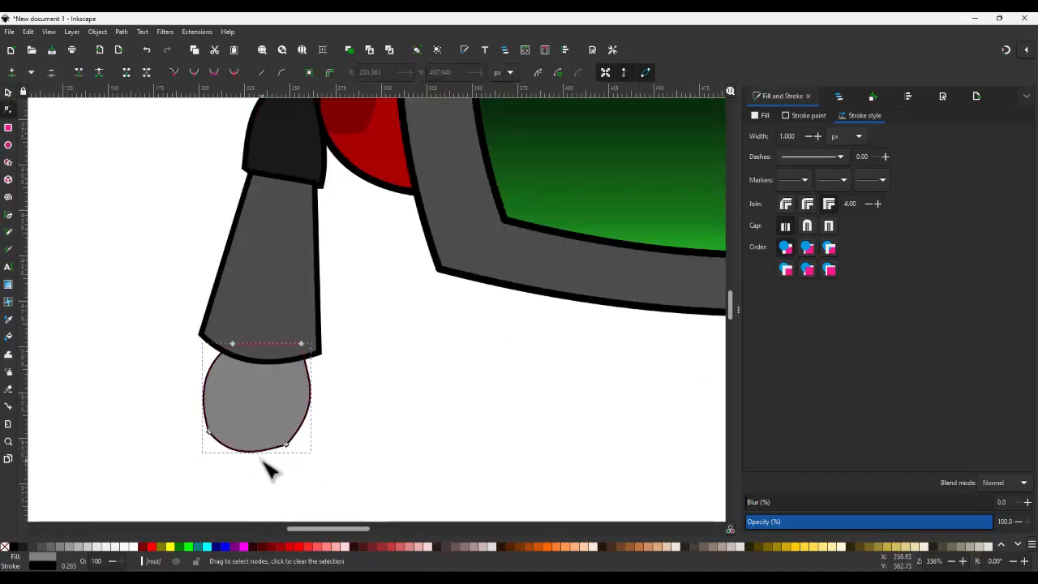
{"action": "left_click_drag", "start_coordinate": [296, 469], "coordinate": [162, 406]}
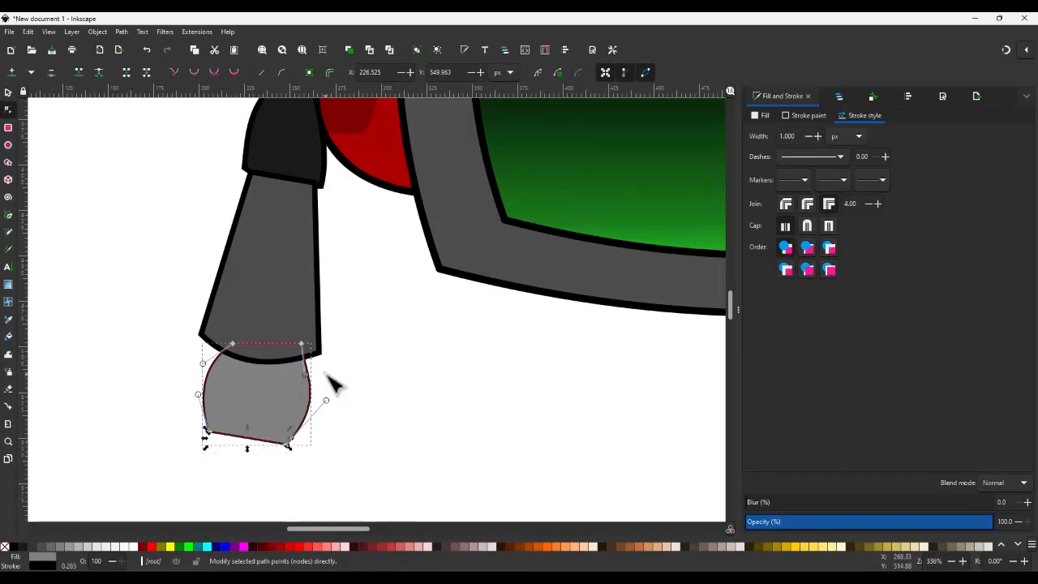
{"action": "left_click", "coordinate": [302, 349]}
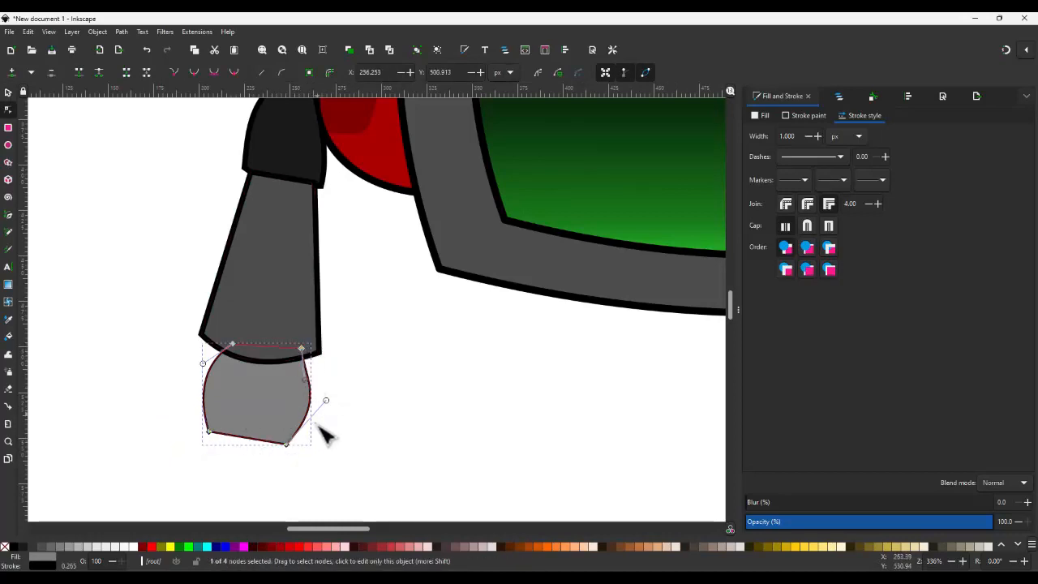
{"action": "left_click_drag", "start_coordinate": [322, 466], "coordinate": [316, 359]}
{"action": "left_click_drag", "start_coordinate": [238, 477], "coordinate": [174, 330]}
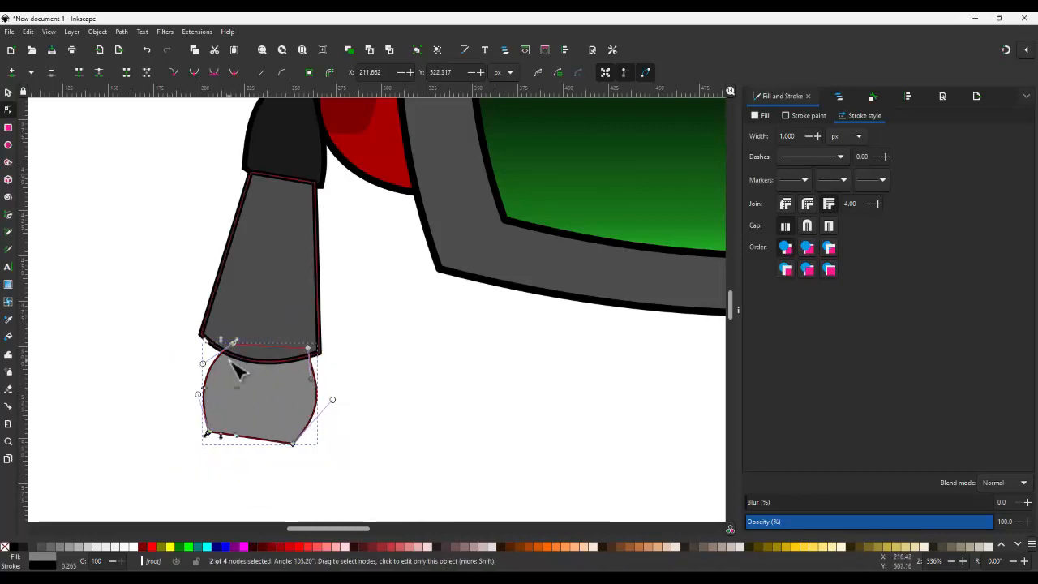
{"action": "mouse_move", "coordinate": [235, 345]}
{"action": "left_mouse_down"}
{"action": "mouse_move", "coordinate": [219, 343]}
{"action": "mouse_move", "coordinate": [228, 346]}
{"action": "left_mouse_up"}
{"action": "left_click_drag", "start_coordinate": [340, 480], "coordinate": [138, 396]}
{"action": "left_click_drag", "start_coordinate": [209, 442], "coordinate": [220, 478]}
- Narrow the lower end of the dark grey arm segment by moving its two bottom corner nodes inward
{"action": "scroll", "coordinate": [311, 412], "scroll_direction": "down", "scroll_amount": 2}
{"action": "key", "text": "s"}
{"action": "left_click", "coordinate": [285, 364]}
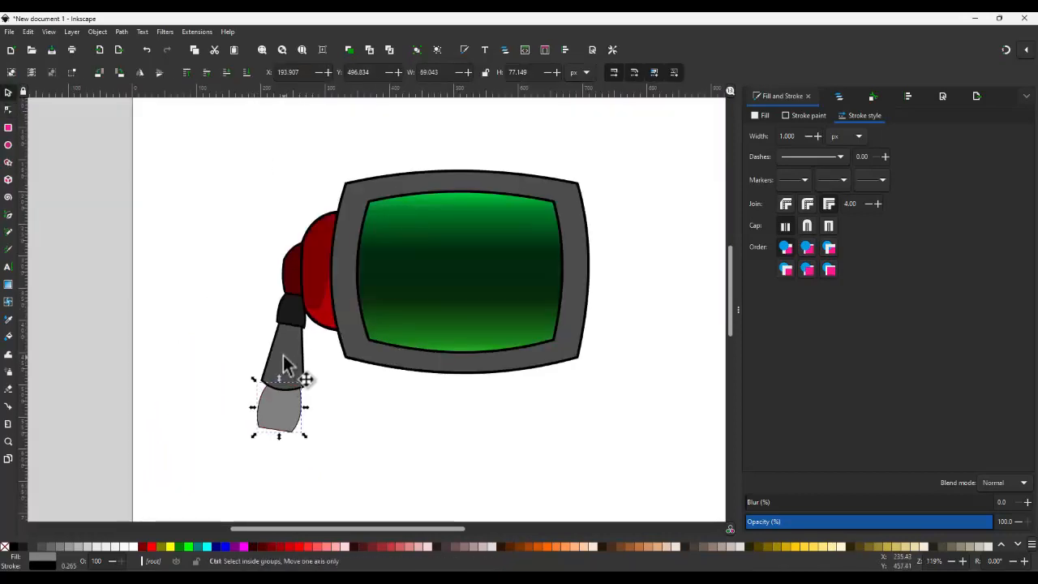
{"action": "scroll", "coordinate": [285, 361], "scroll_direction": "up", "scroll_amount": 1}
{"action": "key", "text": "n"}
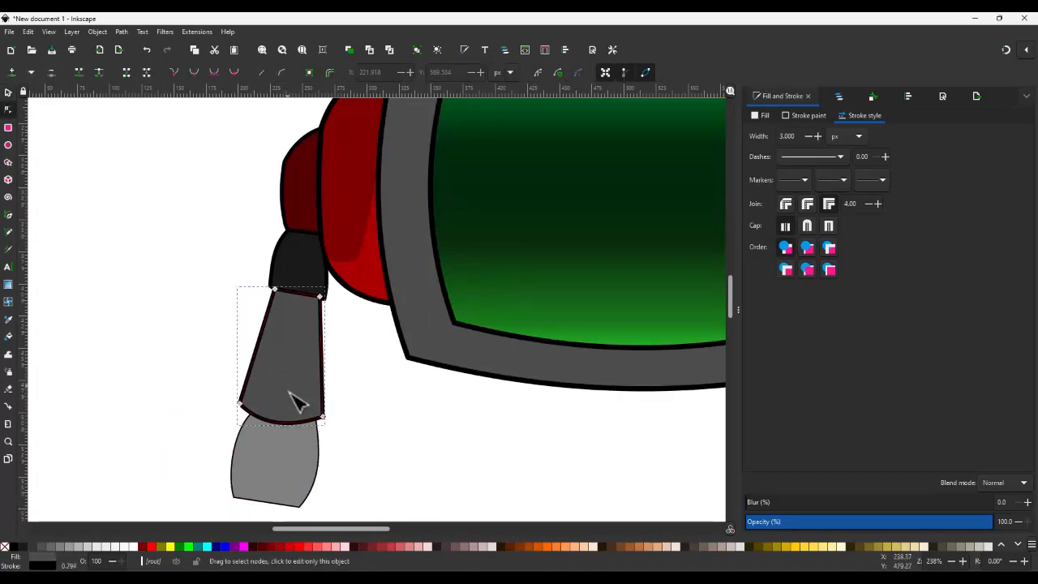
{"action": "left_click_drag", "start_coordinate": [246, 408], "coordinate": [253, 409]}
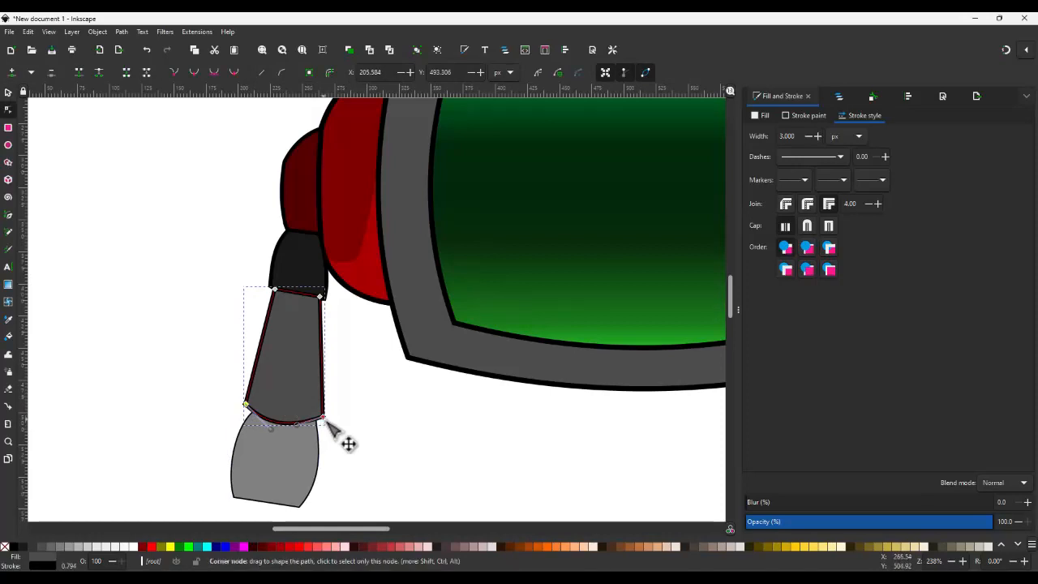
{"action": "left_click_drag", "start_coordinate": [324, 420], "coordinate": [321, 418]}
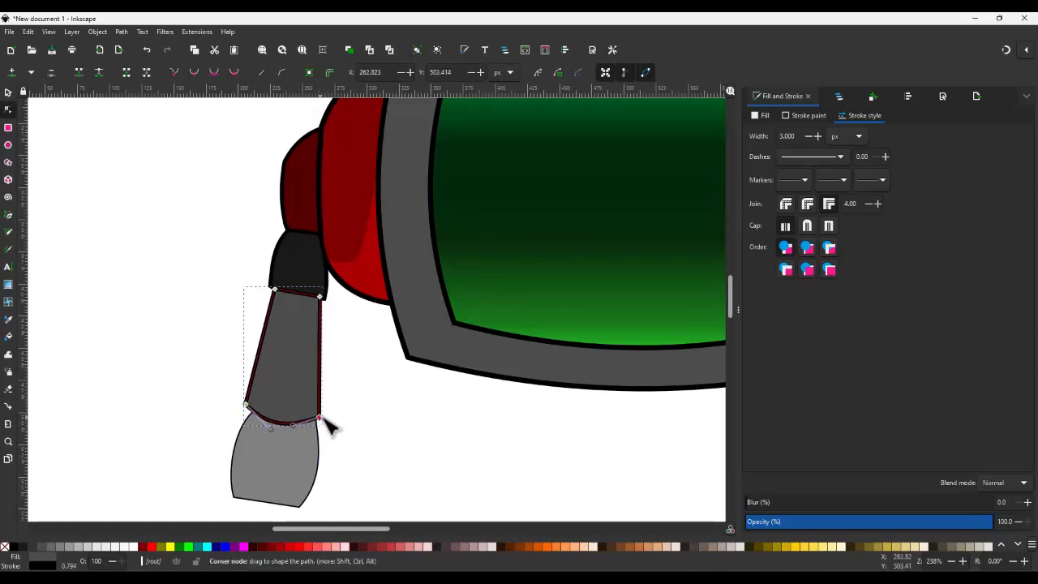
- Draw four evenly spaced, slightly slanted straight lines across the dark grey arm segment from edge to edge
{"action": "key", "text": "b"}
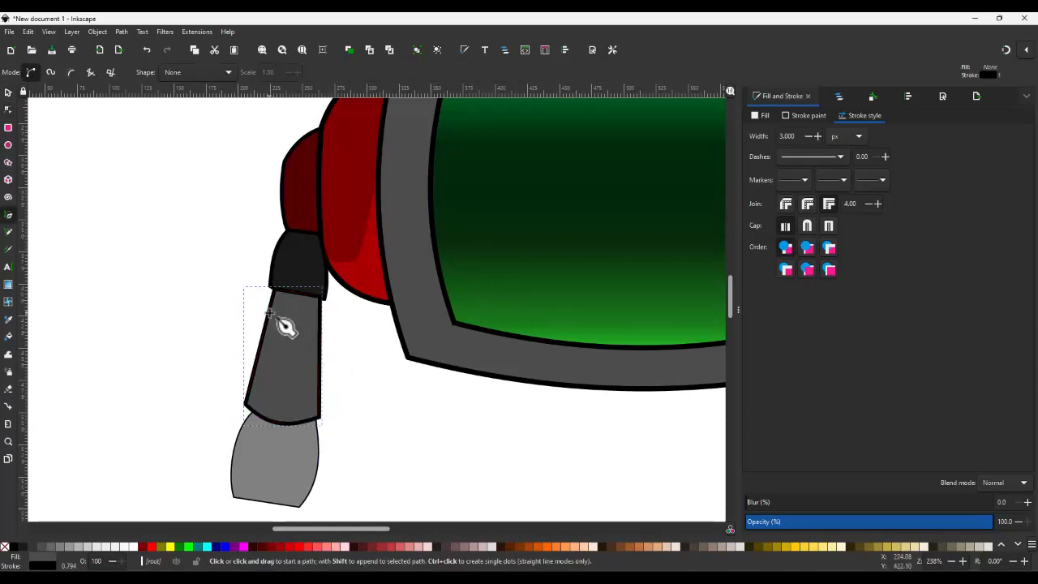
{"action": "scroll", "coordinate": [284, 326], "scroll_direction": "up", "scroll_amount": 2}
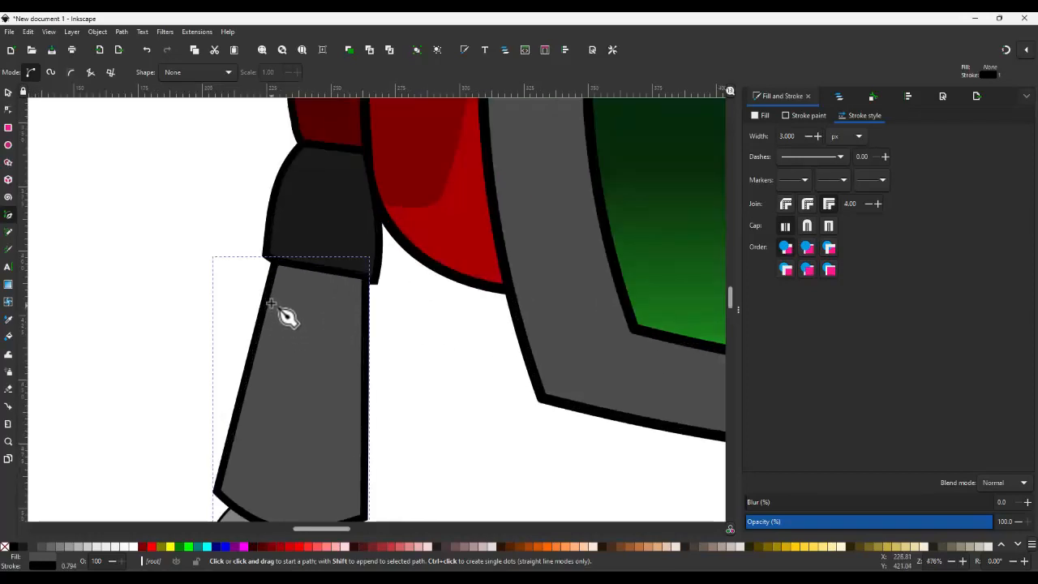
{"action": "left_click", "coordinate": [261, 318]}
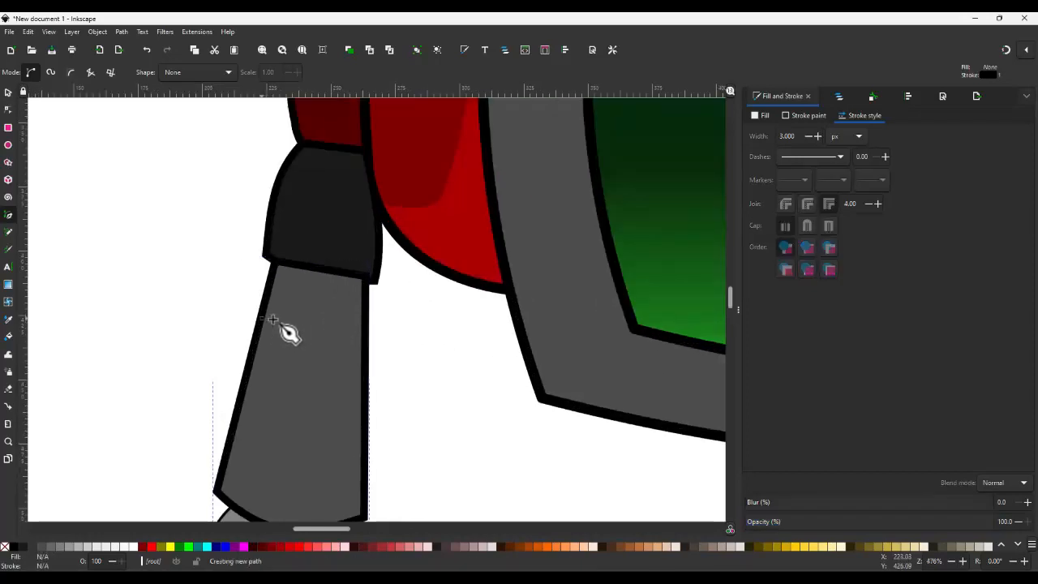
{"action": "double_click", "coordinate": [363, 340]}
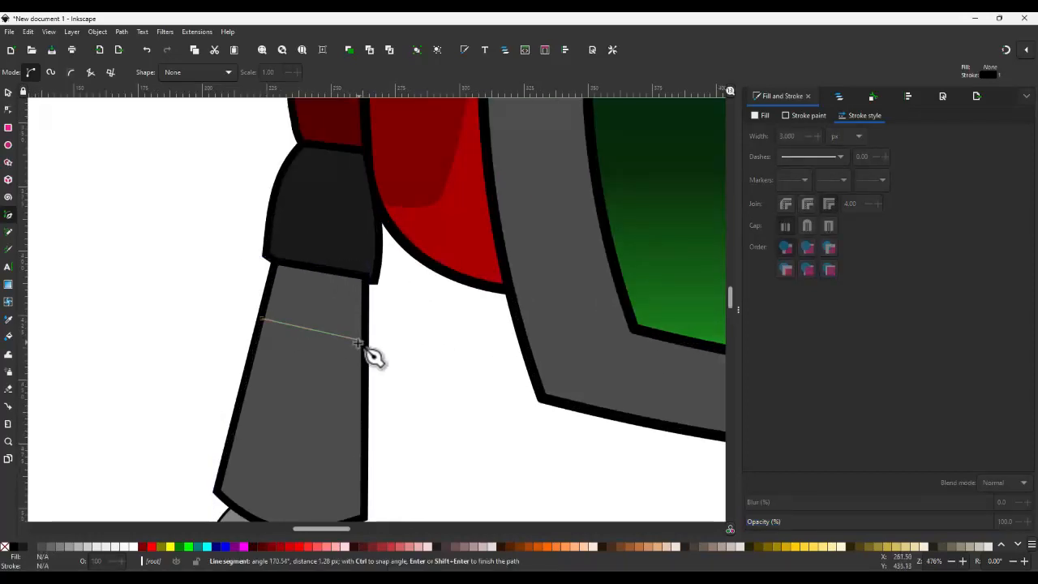
{"action": "left_click", "coordinate": [249, 370]}
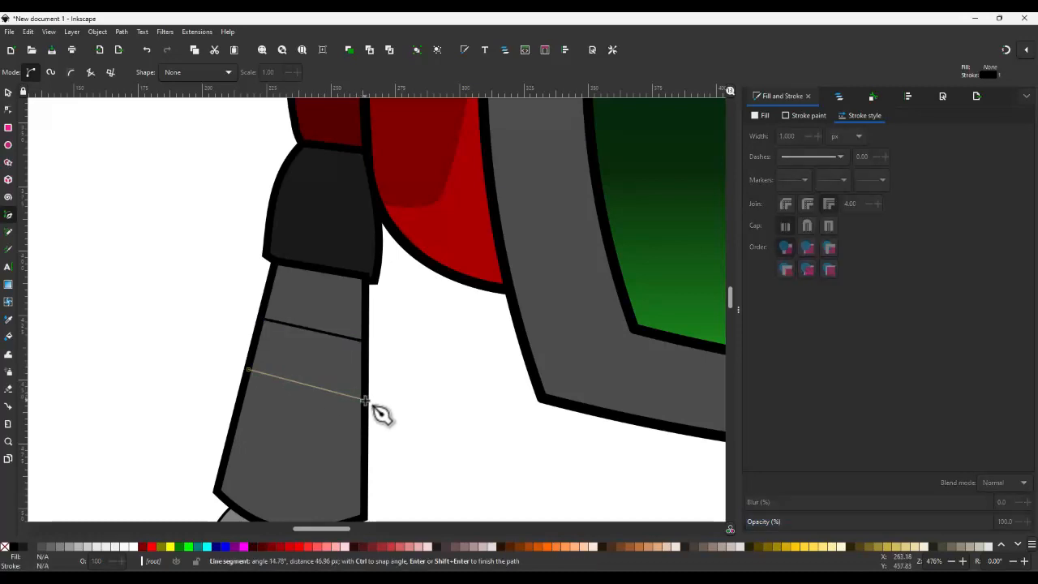
{"action": "double_click", "coordinate": [365, 400]}
{"action": "left_click", "coordinate": [235, 418]}
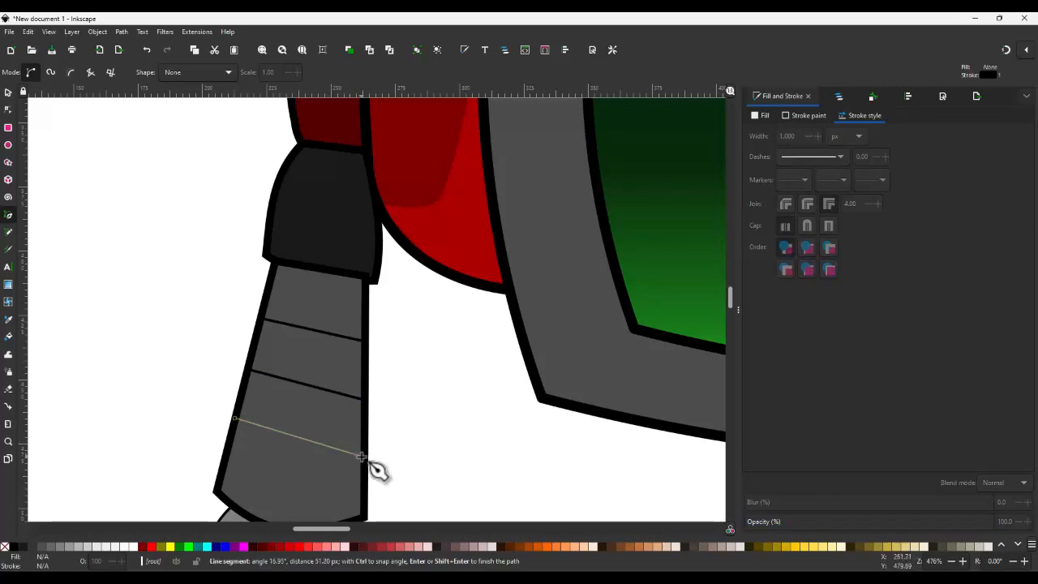
{"action": "double_click", "coordinate": [361, 456]}
{"action": "left_click", "coordinate": [222, 462]}
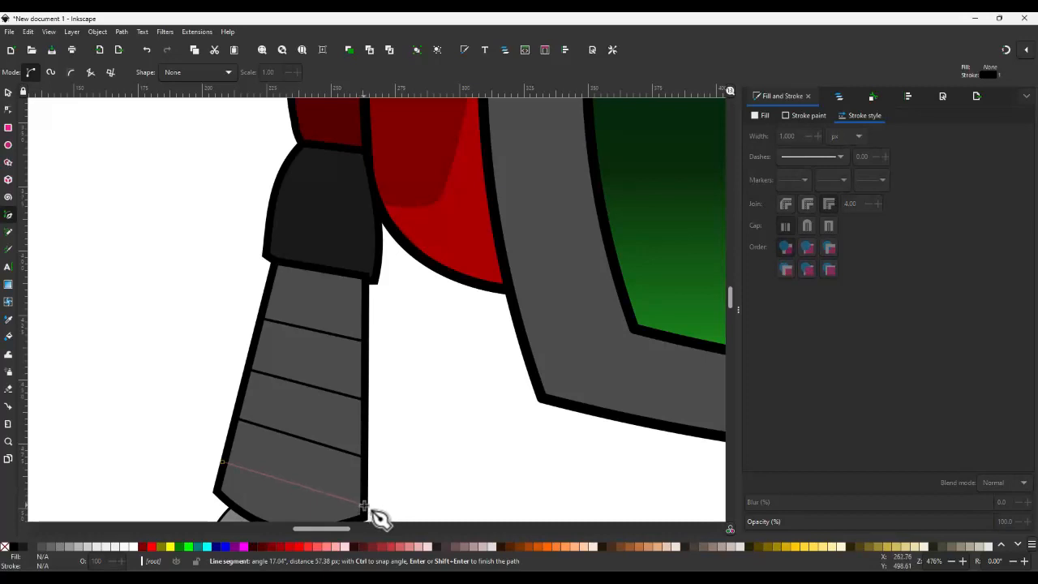
{"action": "double_click", "coordinate": [363, 504]}
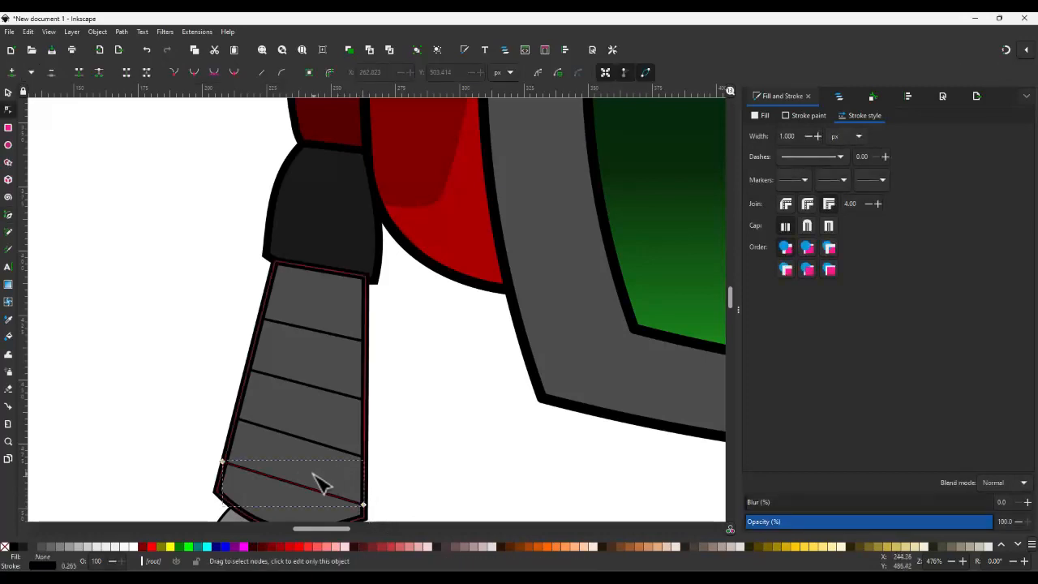
- Bend the four lines across the dark grey arm segment into gentle downward arcs
{"action": "mouse_move", "coordinate": [293, 490]}
{"action": "left_mouse_down"}
{"action": "mouse_move", "coordinate": [311, 504]}
{"action": "mouse_move", "coordinate": [303, 496]}
{"action": "left_mouse_up"}
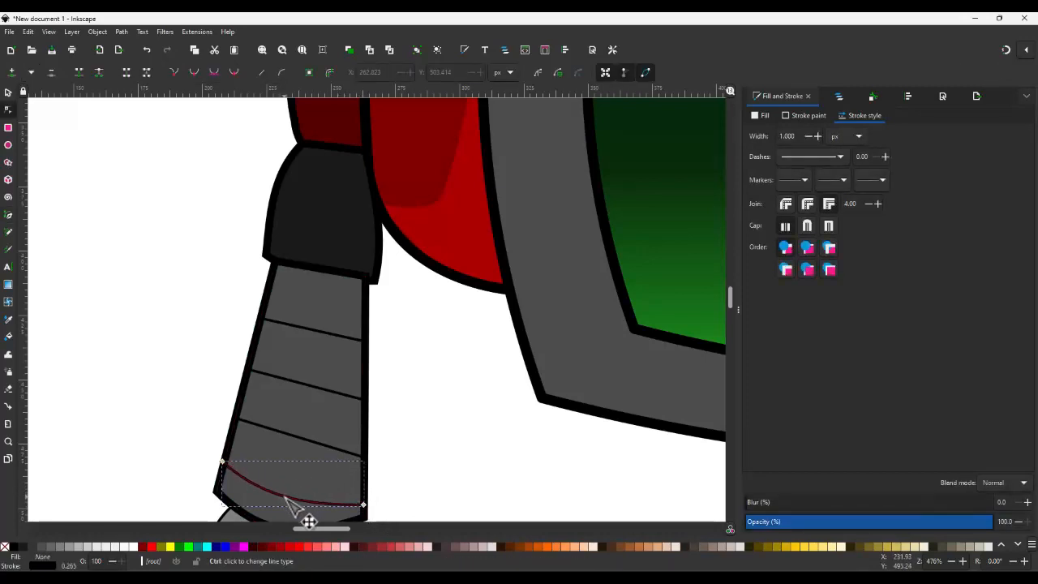
{"action": "key", "text": "ctrl+a"}
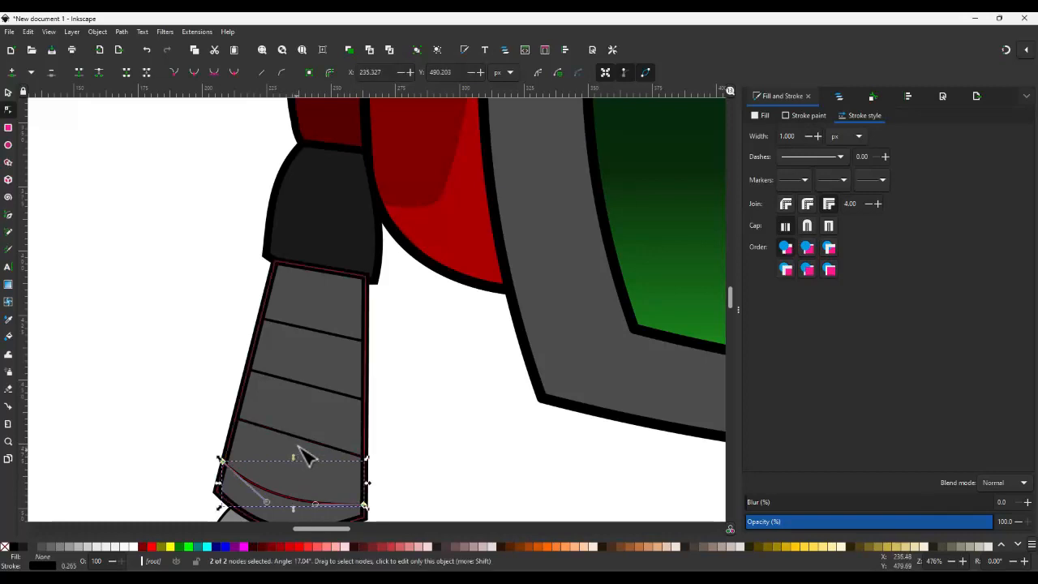
{"action": "left_click_drag", "start_coordinate": [300, 442], "coordinate": [322, 475]}
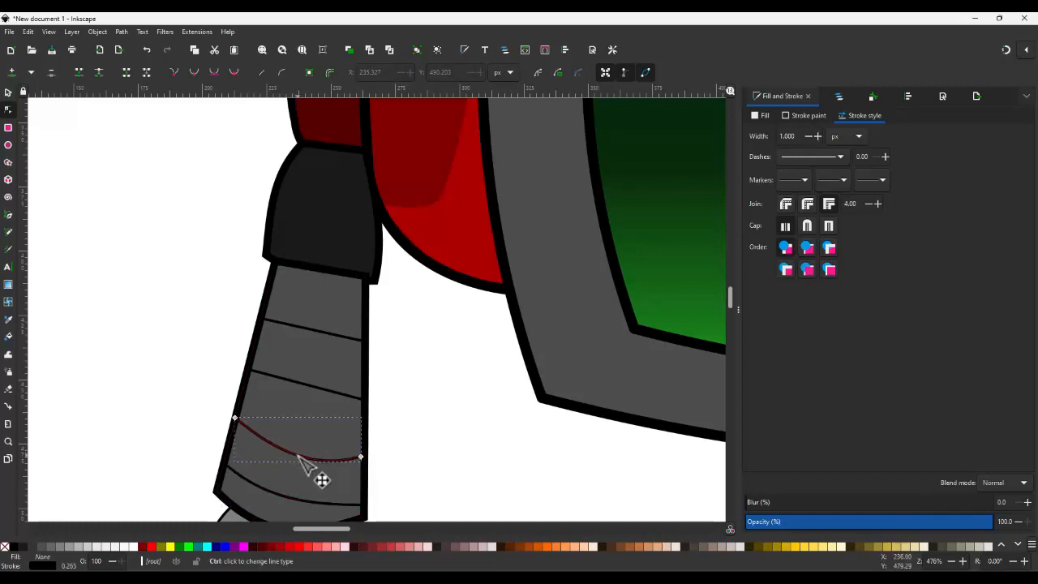
{"action": "key", "text": "ctrl+z"}
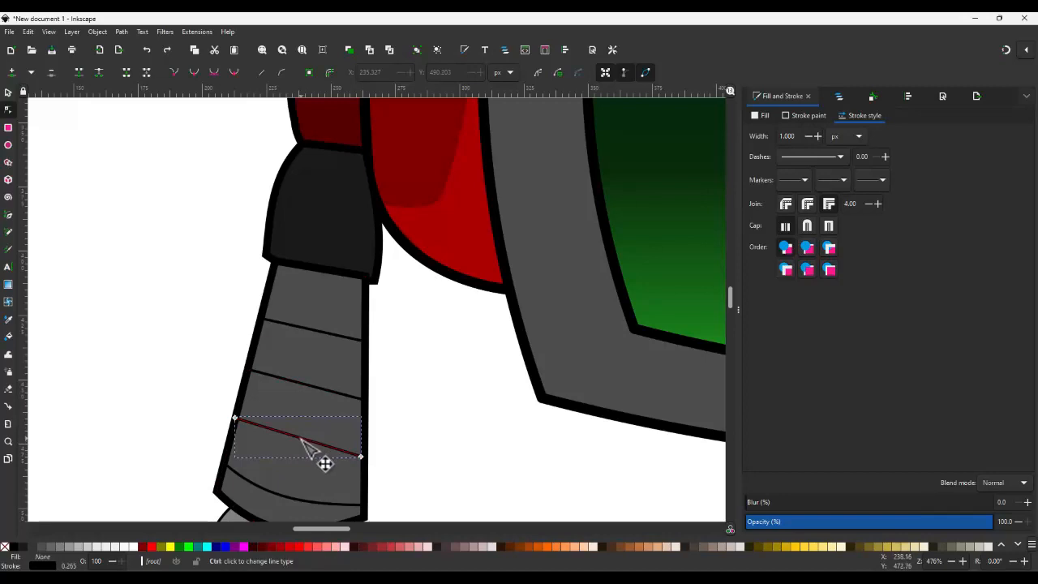
{"action": "left_click_drag", "start_coordinate": [301, 439], "coordinate": [301, 451]}
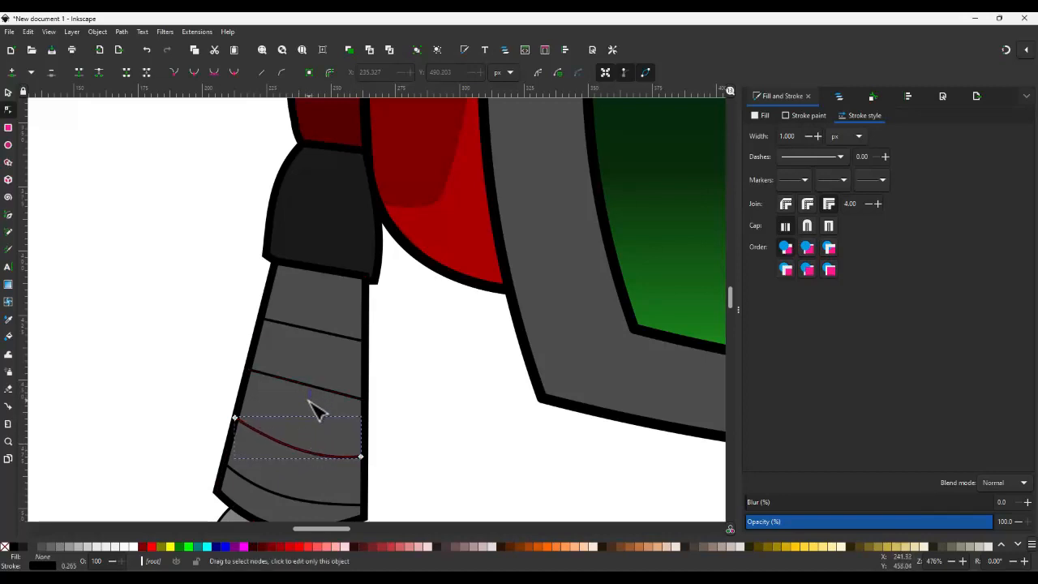
{"action": "key", "text": "ctrl+a"}
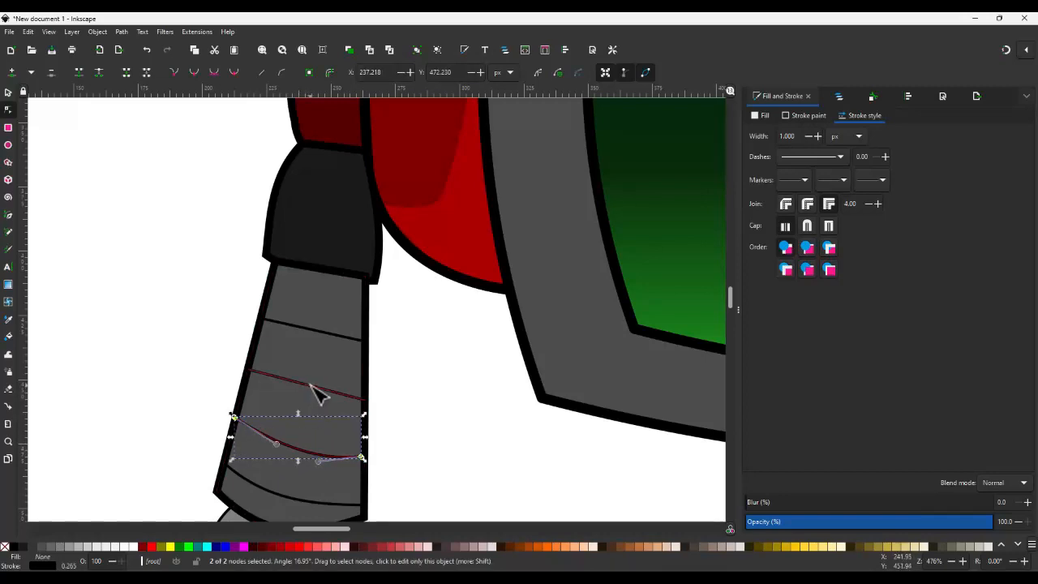
{"action": "left_click", "coordinate": [309, 386]}
{"action": "left_click_drag", "start_coordinate": [309, 386], "coordinate": [307, 398]}
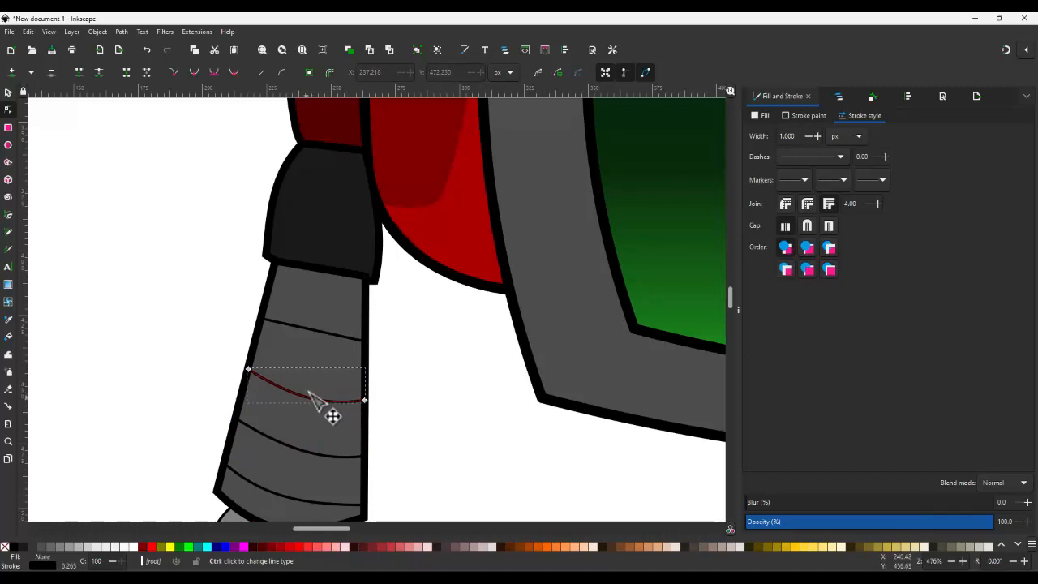
{"action": "left_click", "coordinate": [316, 330]}
{"action": "left_click_drag", "start_coordinate": [316, 329], "coordinate": [313, 345]}
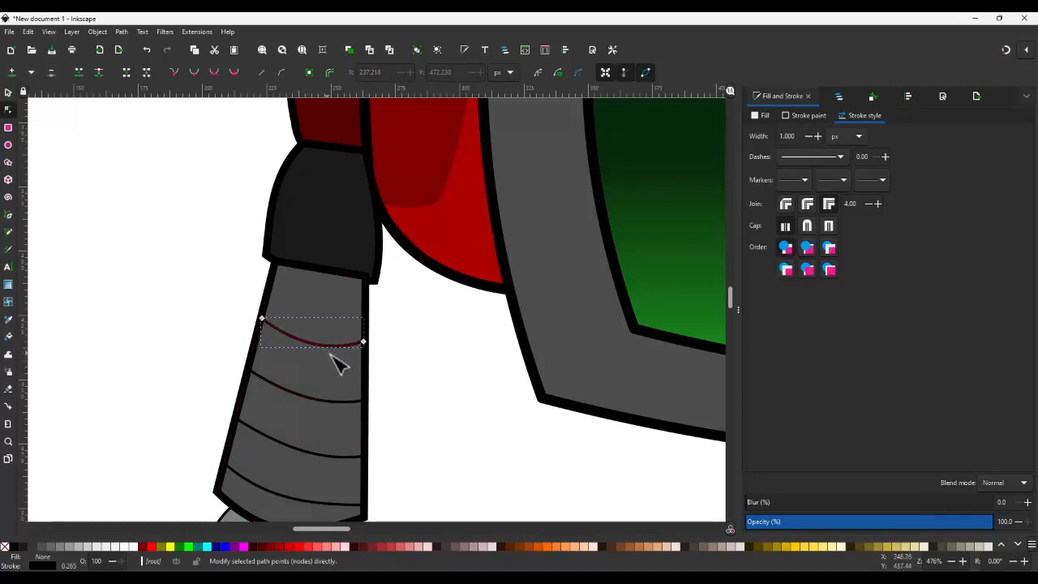
- Duplicate the uppermost curved line above itself and move its outer end node onto the arm segment's edge
{"action": "key", "text": "s"}
{"action": "key", "text": "ctrl+d"}
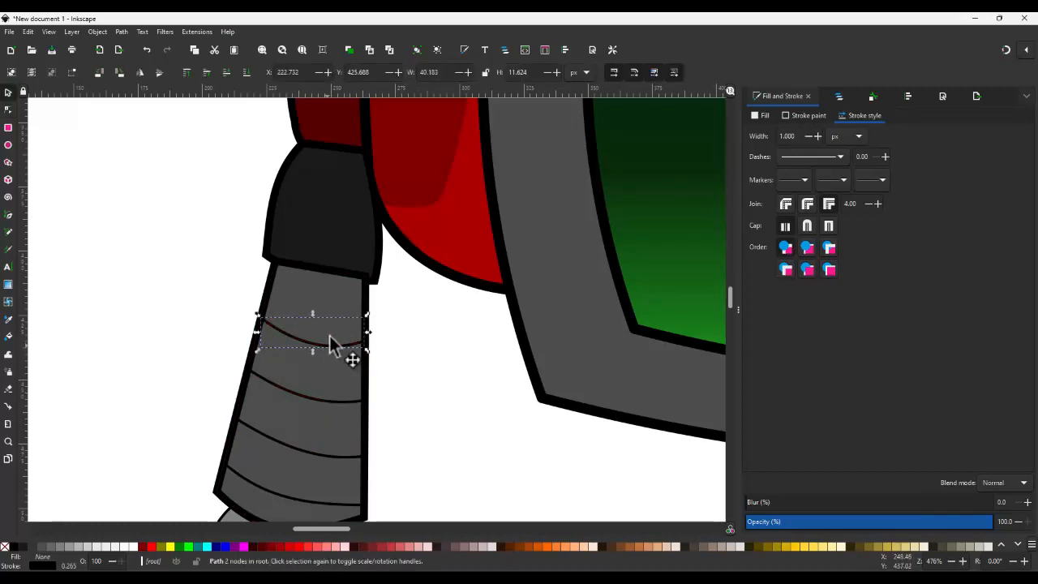
{"action": "left_click_drag", "start_coordinate": [331, 343], "coordinate": [336, 310]}
{"action": "key", "text": "n"}
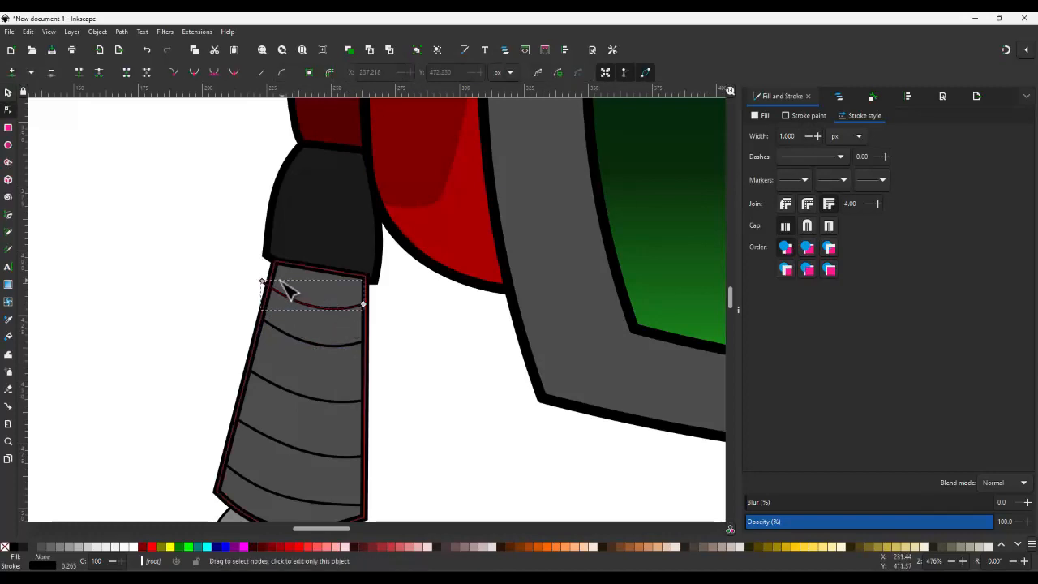
{"action": "left_click_drag", "start_coordinate": [261, 281], "coordinate": [276, 290]}
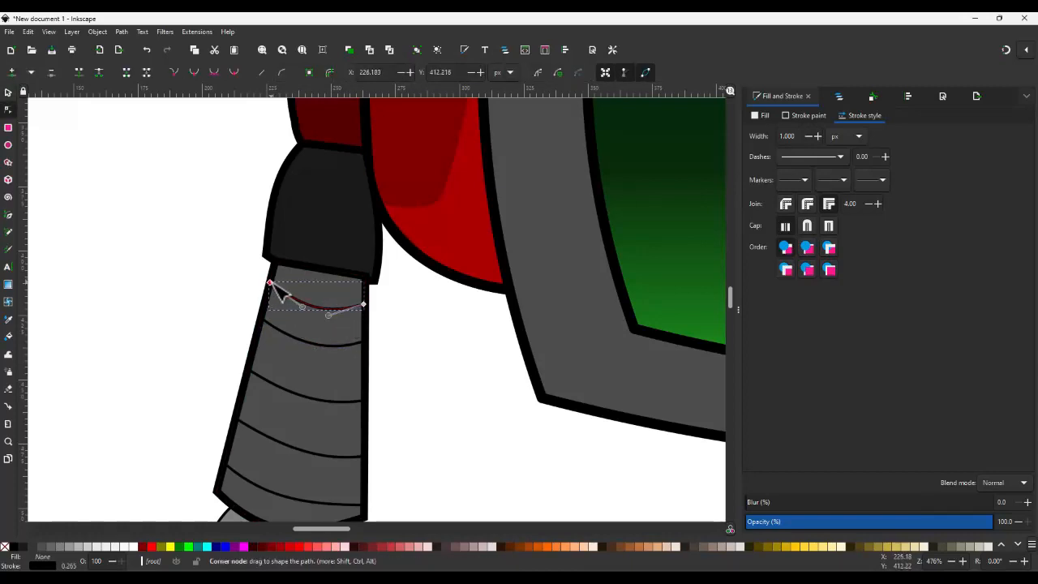
- Group the five curved lines on the dark grey arm segment
{"action": "left_click", "coordinate": [301, 344], "text": "shift"}
{"action": "key", "text": "s"}
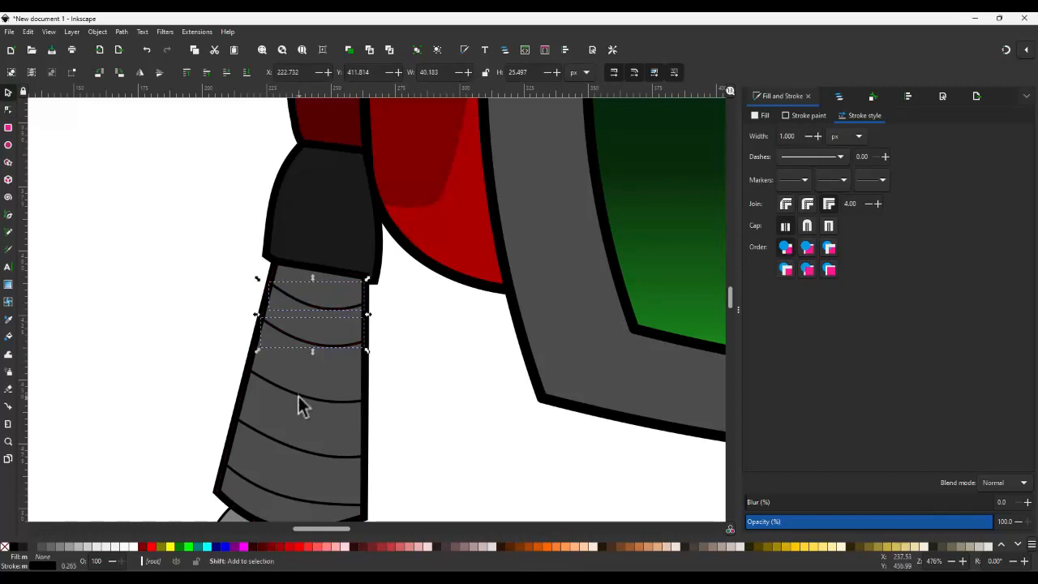
{"action": "left_click", "coordinate": [299, 397], "text": "shift"}
{"action": "left_click", "coordinate": [291, 449], "text": "shift"}
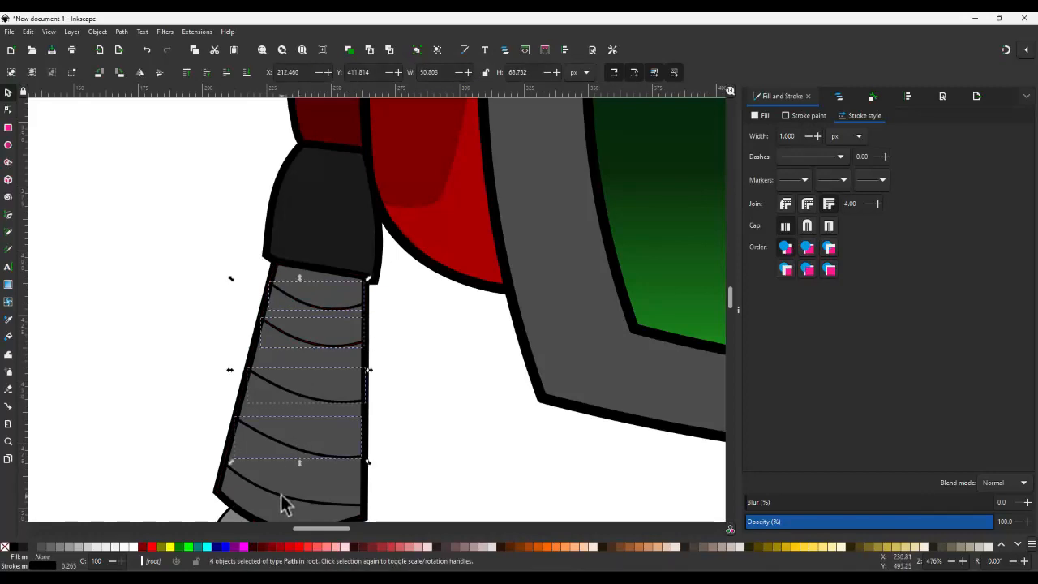
{"action": "left_click", "coordinate": [318, 487], "text": "shift"}
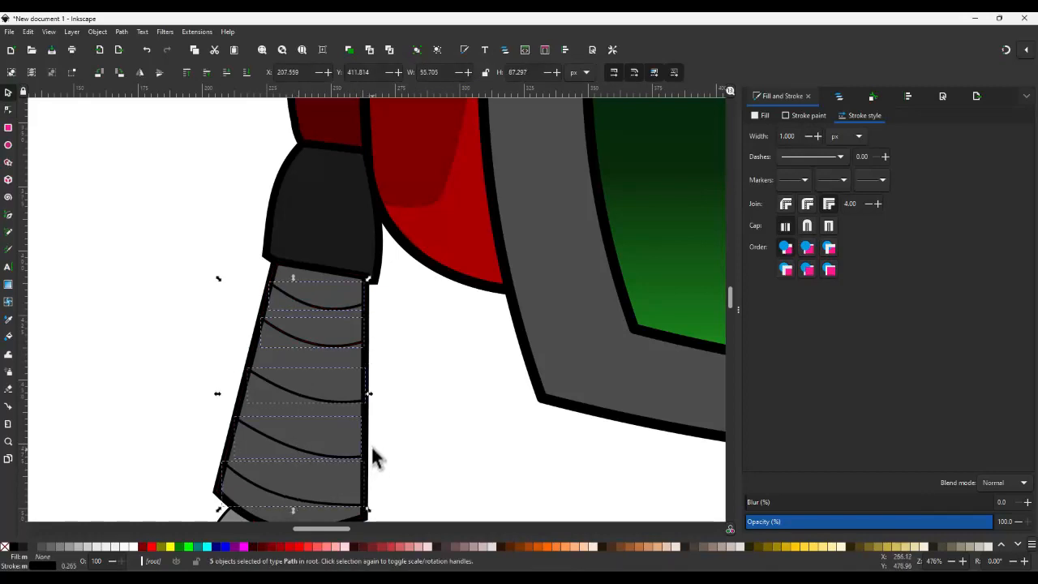
{"action": "left_click", "coordinate": [375, 350]}
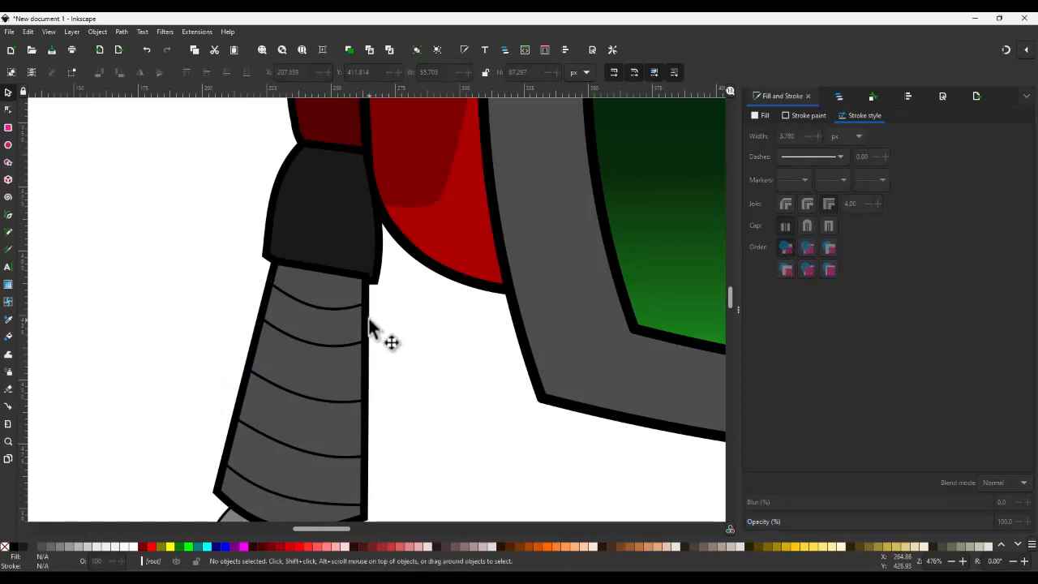
- Duplicate the dark grey arm segment, raise the copy to the front and use it to clip the line group
{"action": "left_click", "coordinate": [371, 334]}
{"action": "key", "text": "Home"}
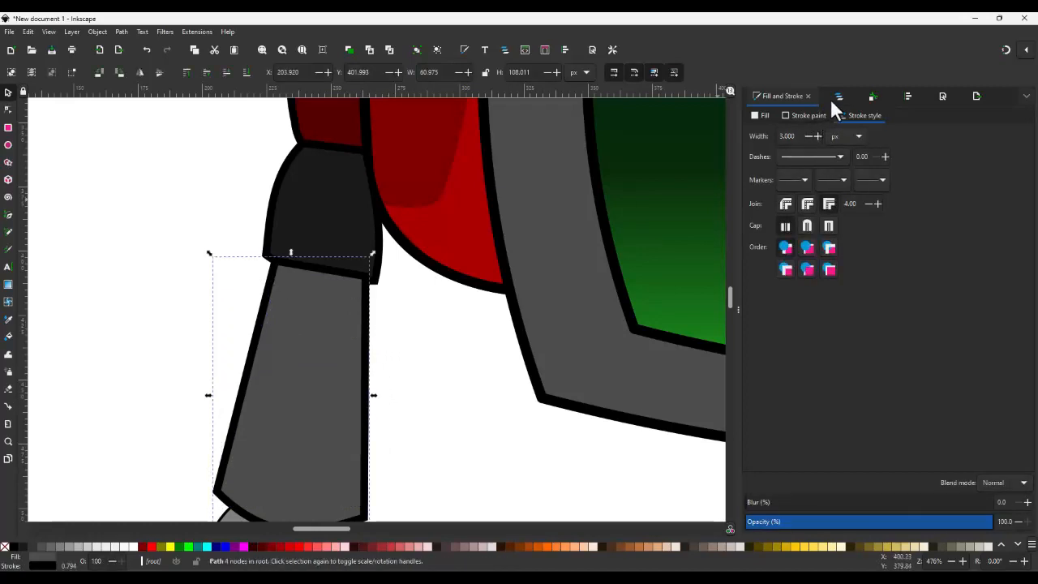
{"action": "left_click", "coordinate": [835, 97]}
{"action": "left_click", "coordinate": [794, 144], "text": "shift"}
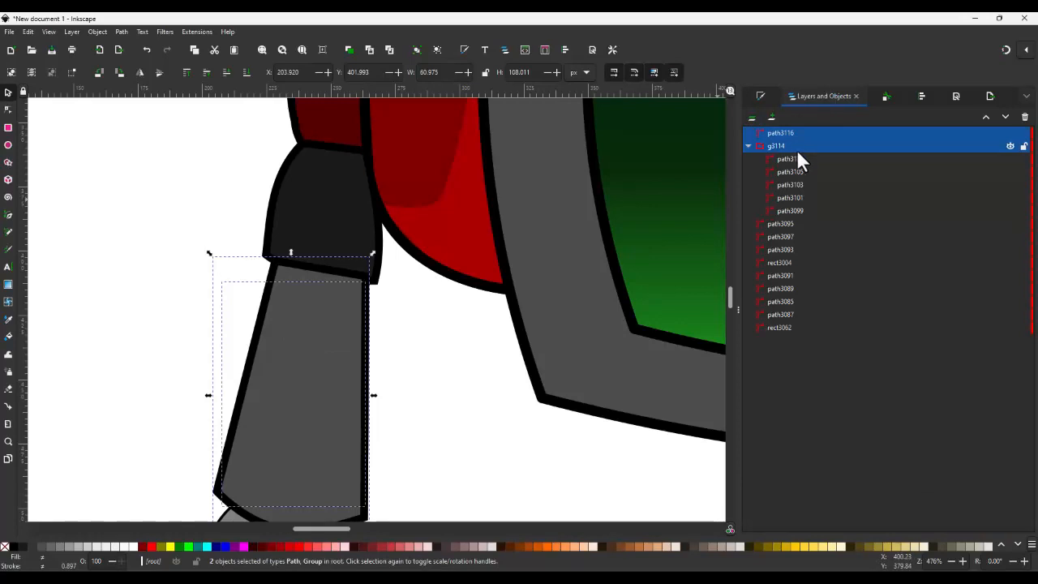
{"action": "right_click", "coordinate": [797, 150]}
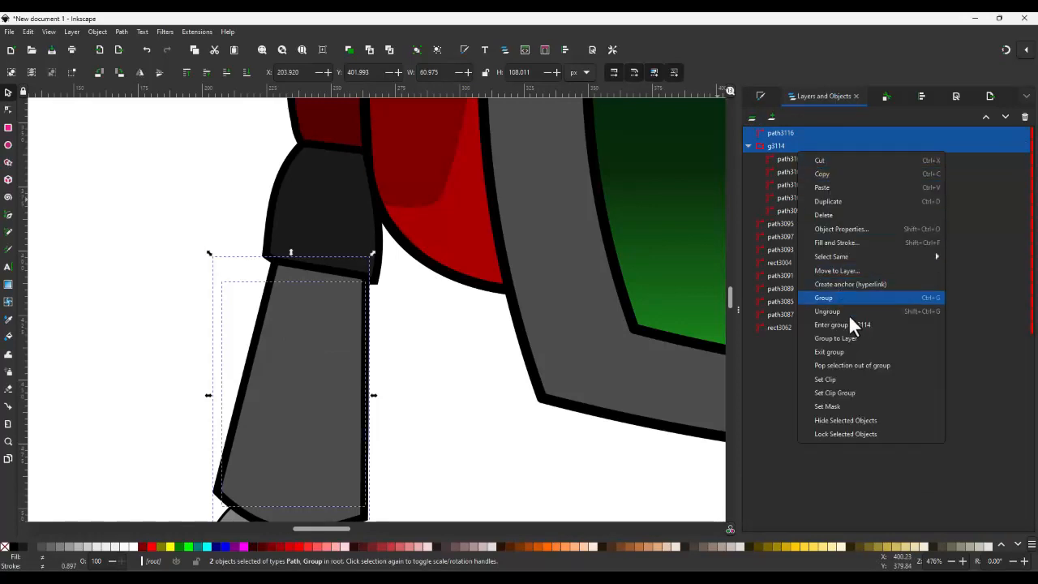
{"action": "left_click", "coordinate": [849, 375]}
- Add a new layer and move the clipped line group into it
{"action": "left_click", "coordinate": [773, 116]}
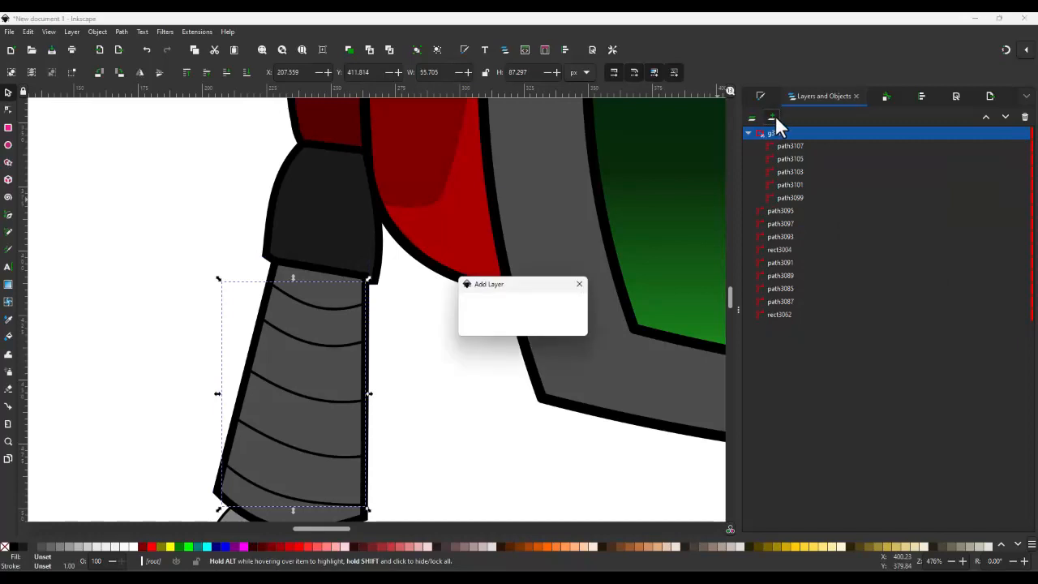
{"action": "left_click", "coordinate": [575, 327]}
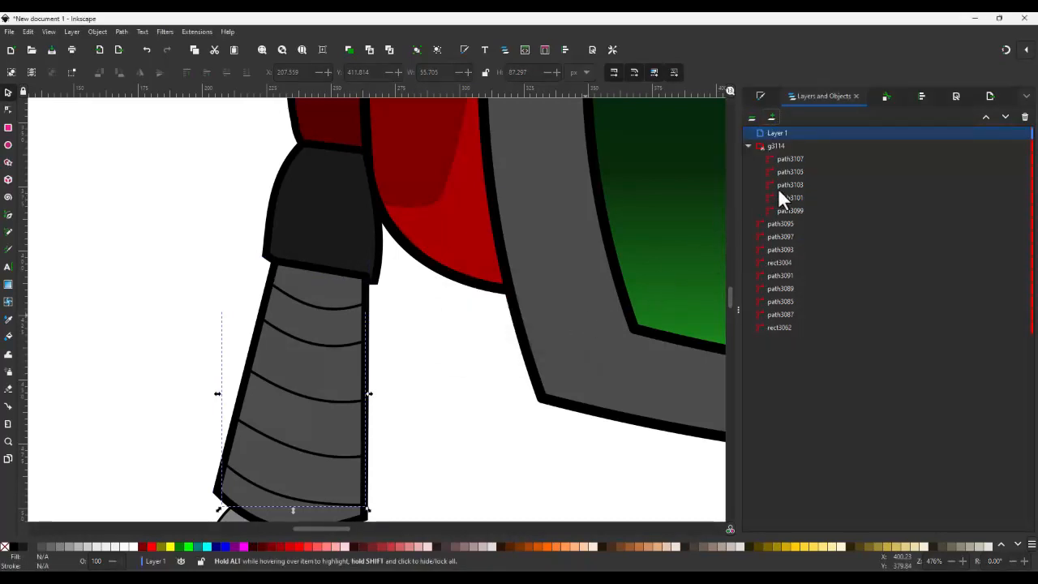
{"action": "left_click", "coordinate": [785, 327]}
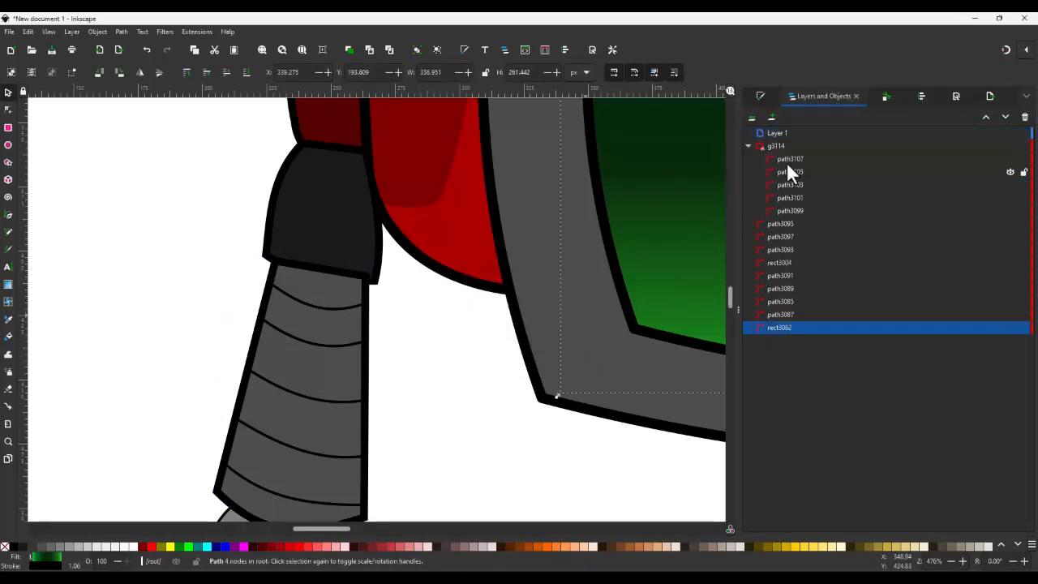
{"action": "left_click_drag", "start_coordinate": [781, 147], "coordinate": [811, 138]}
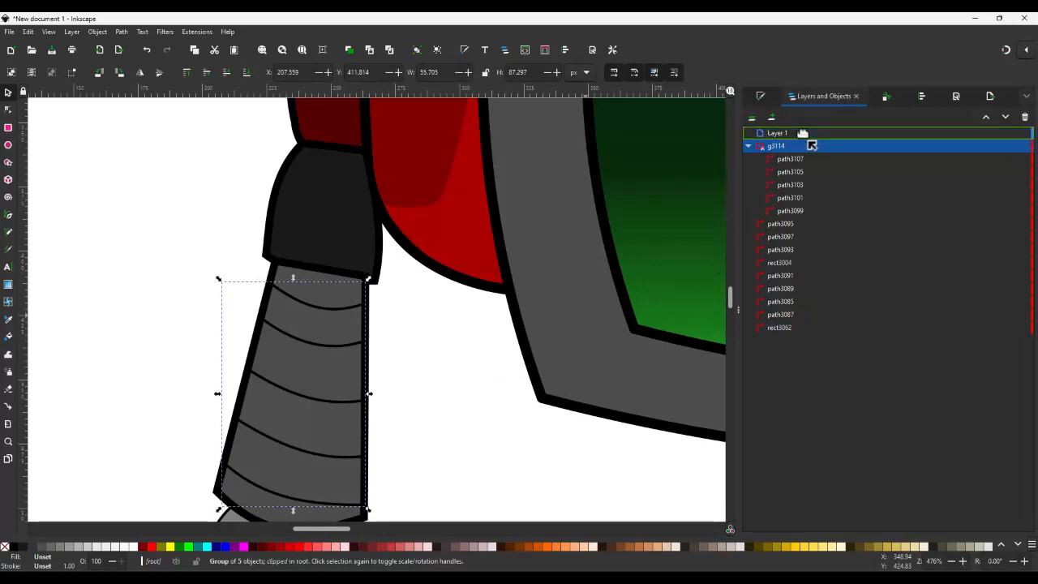
- Move the nine remaining root-level objects, from path3095 to rect3062, into Layer 1
{"action": "left_click", "coordinate": [791, 328]}
{"action": "left_click", "coordinate": [786, 224], "text": "shift"}
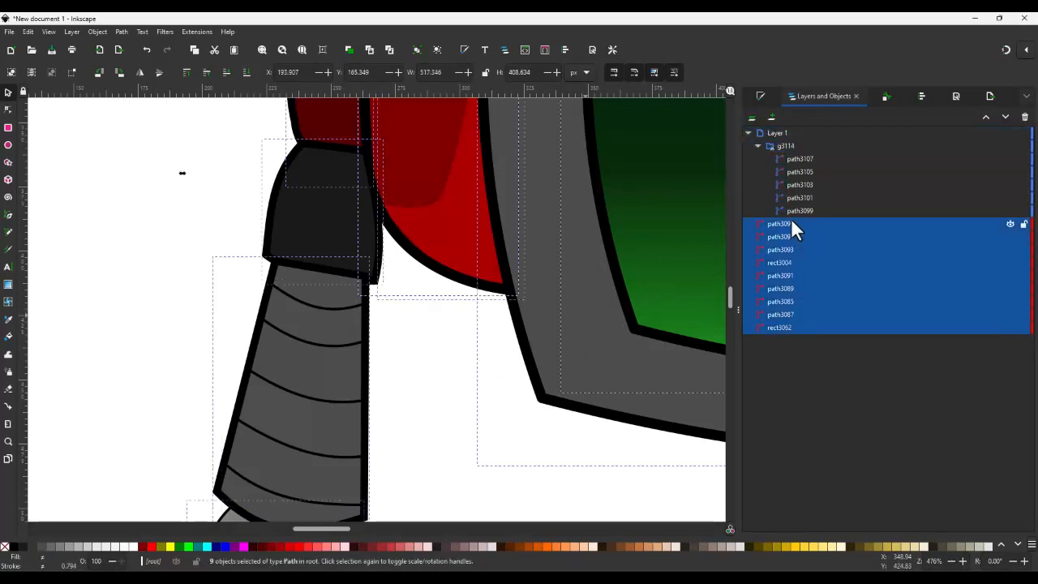
{"action": "left_click_drag", "start_coordinate": [791, 219], "coordinate": [798, 160]}
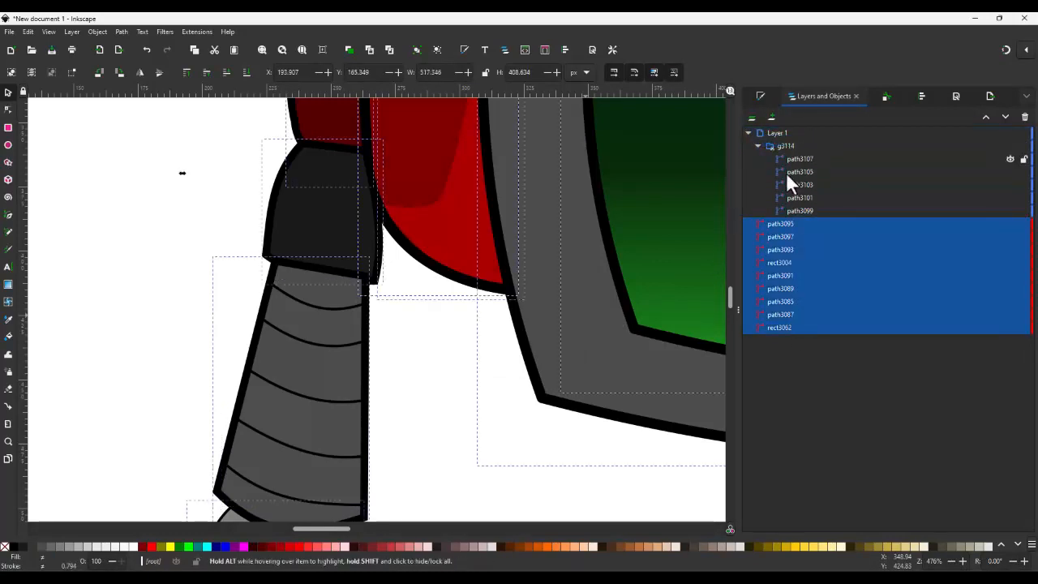
{"action": "left_click_drag", "start_coordinate": [782, 224], "coordinate": [807, 150]}
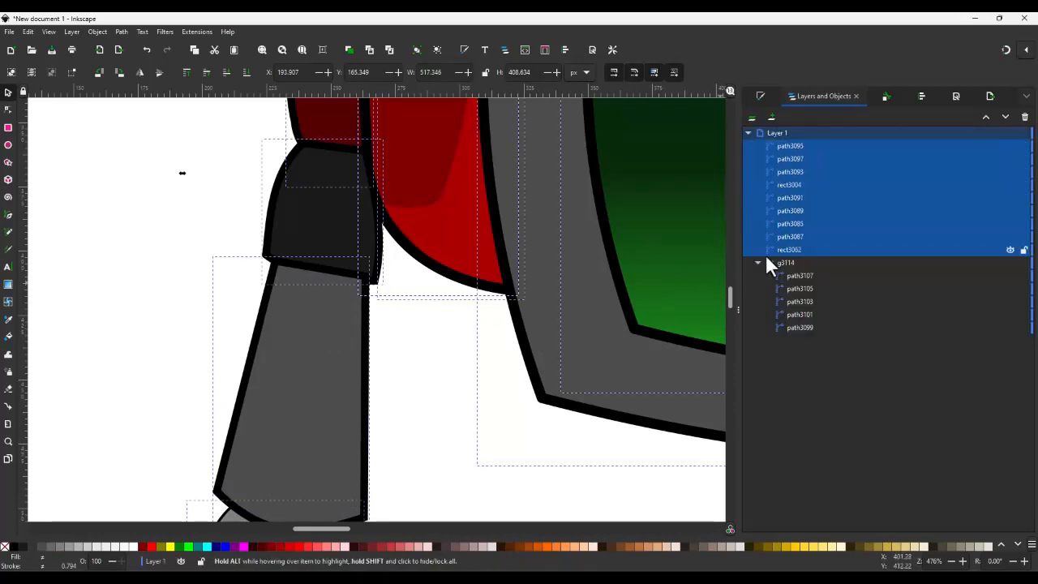
- Raise the clipped line group g3114 to the top of the objects in Layer 1
{"action": "left_click", "coordinate": [788, 263]}
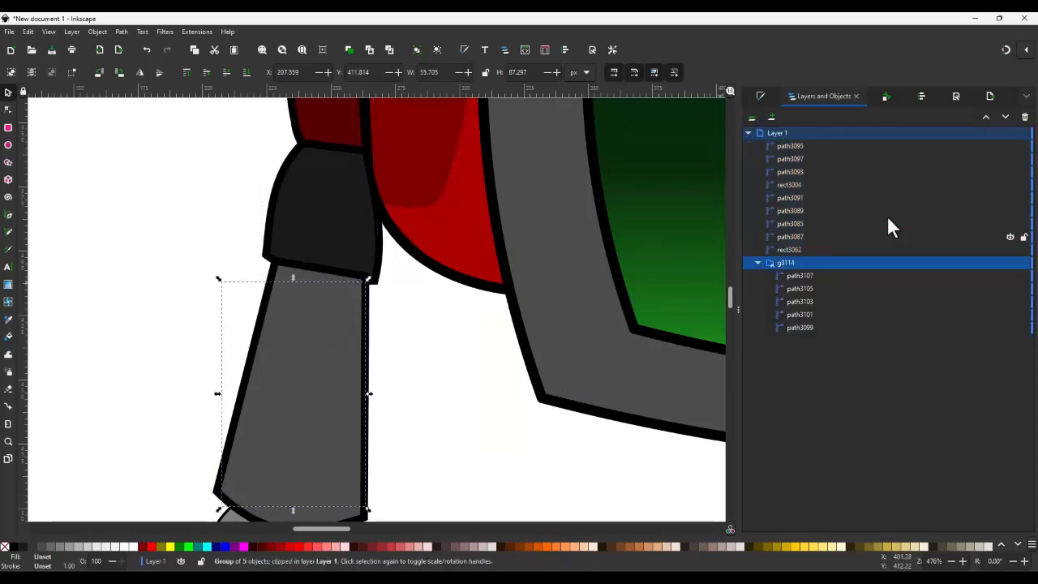
{"action": "left_click", "coordinate": [981, 115]}
{"action": "left_click", "coordinate": [981, 115]}
{"action": "left_click", "coordinate": [981, 115]}
{"action": "left_click", "coordinate": [980, 115]}
{"action": "left_click", "coordinate": [980, 115]}
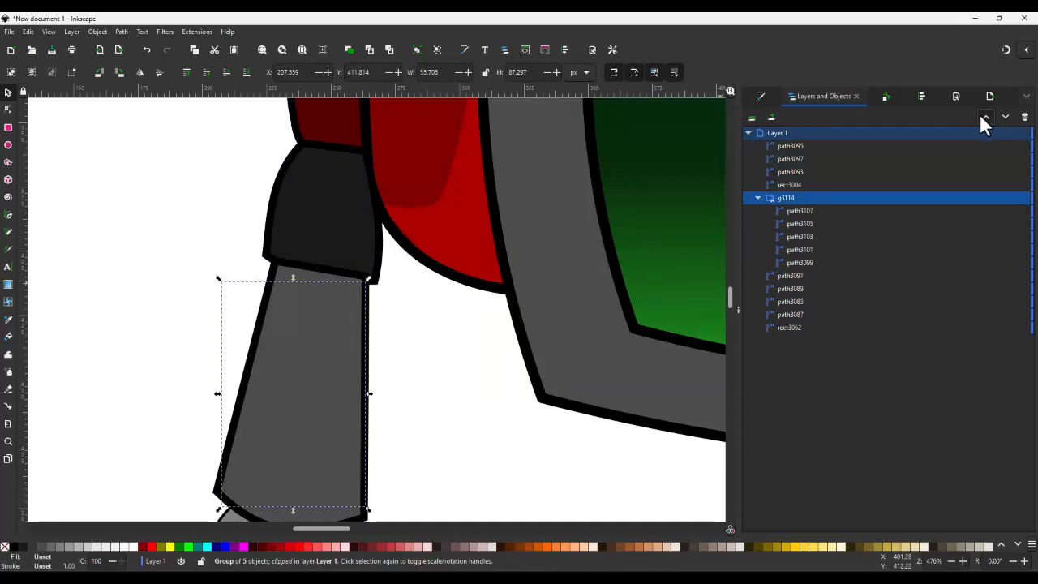
{"action": "left_click", "coordinate": [980, 115]}
{"action": "left_click", "coordinate": [980, 116]}
{"action": "left_click", "coordinate": [981, 115]}
{"action": "left_click", "coordinate": [981, 115]}
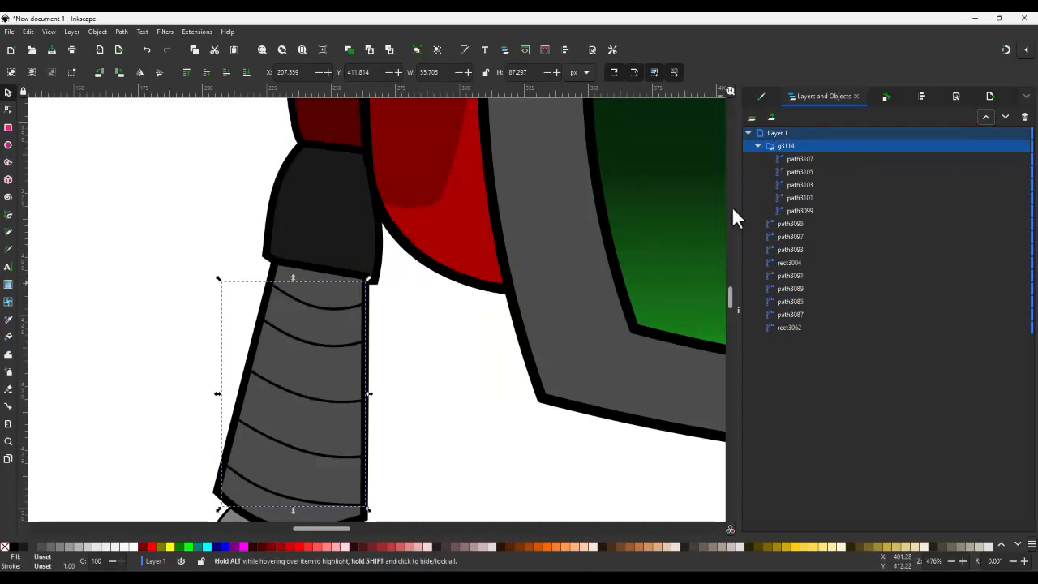
- Set the stroke width of the five curved lines in group g3114 to 3 px
{"action": "left_click", "coordinate": [793, 159]}
{"action": "left_click", "coordinate": [799, 209], "text": "shift"}
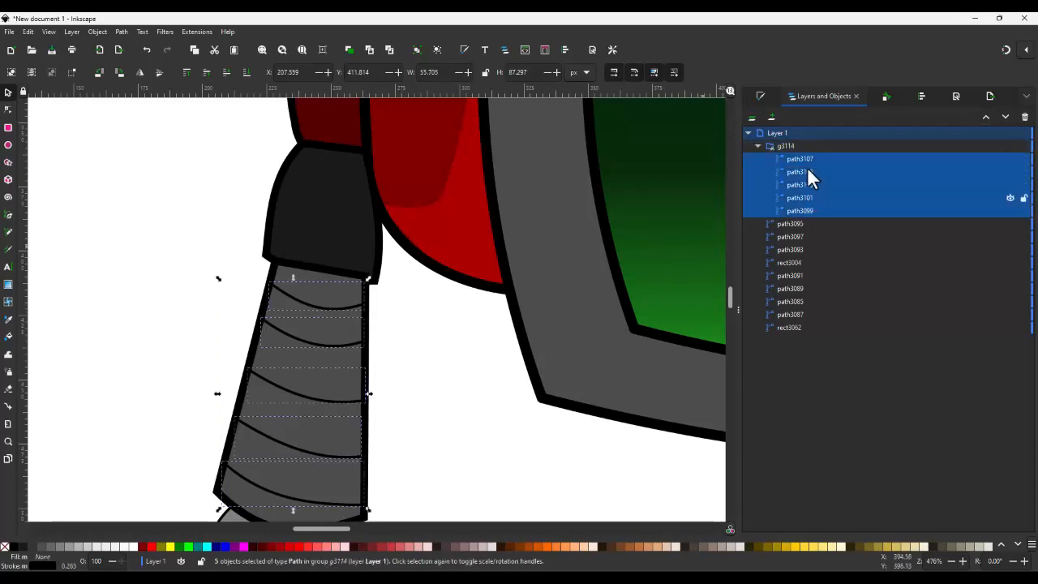
{"action": "left_click", "coordinate": [761, 98]}
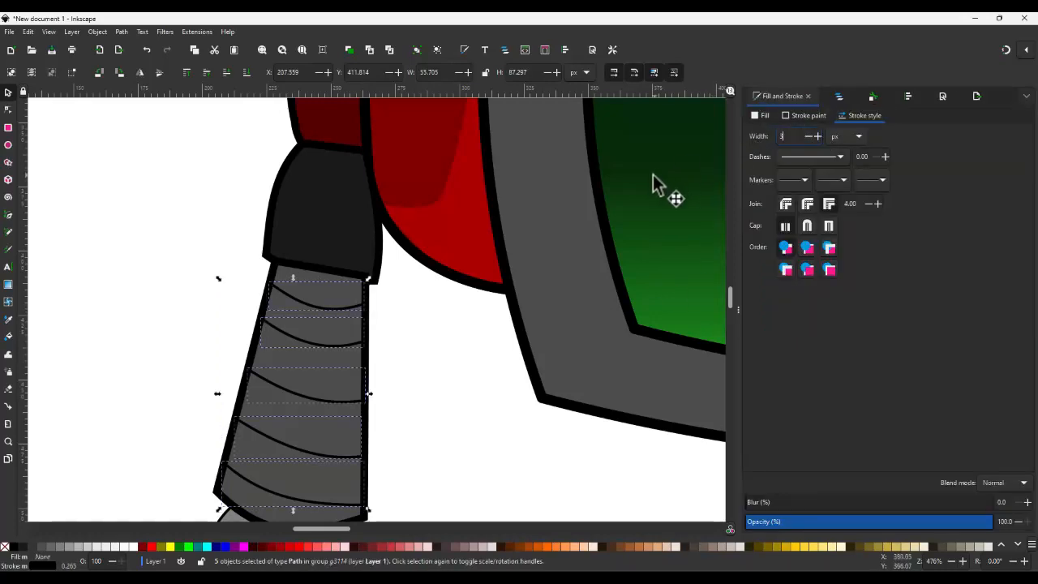
{"action": "type", "text": "3"}
{"action": "key", "text": "Return"}
{"action": "left_click", "coordinate": [457, 398]}
- Draw a closed, thin trapezoid handle outline, wider at its upper end, standing on the middle of the monitor's upper edge
{"action": "scroll", "coordinate": [459, 401], "scroll_direction": "down", "scroll_amount": 5, "text": "ctrl"}
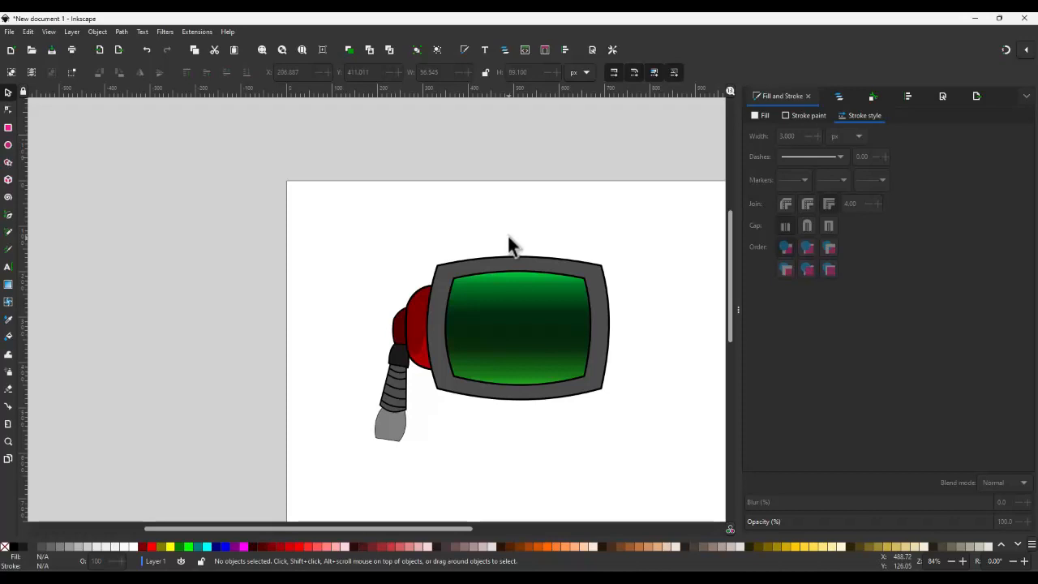
{"action": "key", "text": "b"}
{"action": "left_click", "coordinate": [496, 257]}
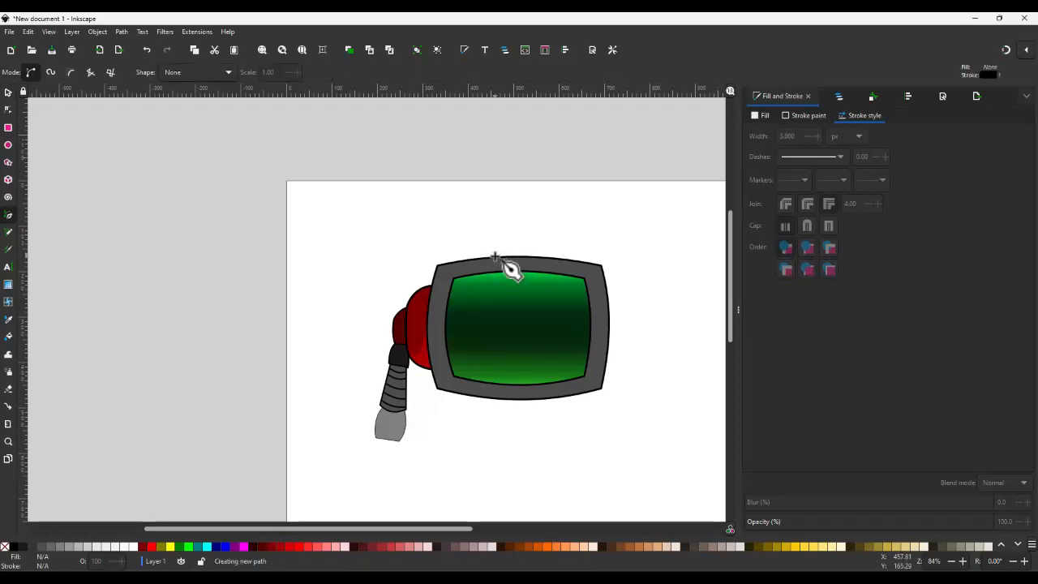
{"action": "left_click", "coordinate": [551, 226]}
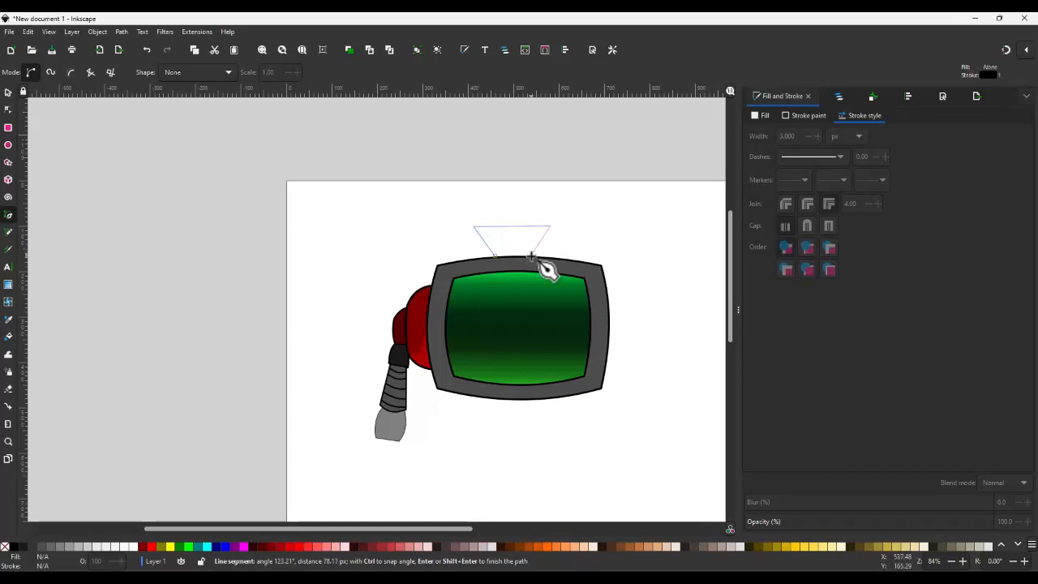
{"action": "left_click", "coordinate": [531, 257]}
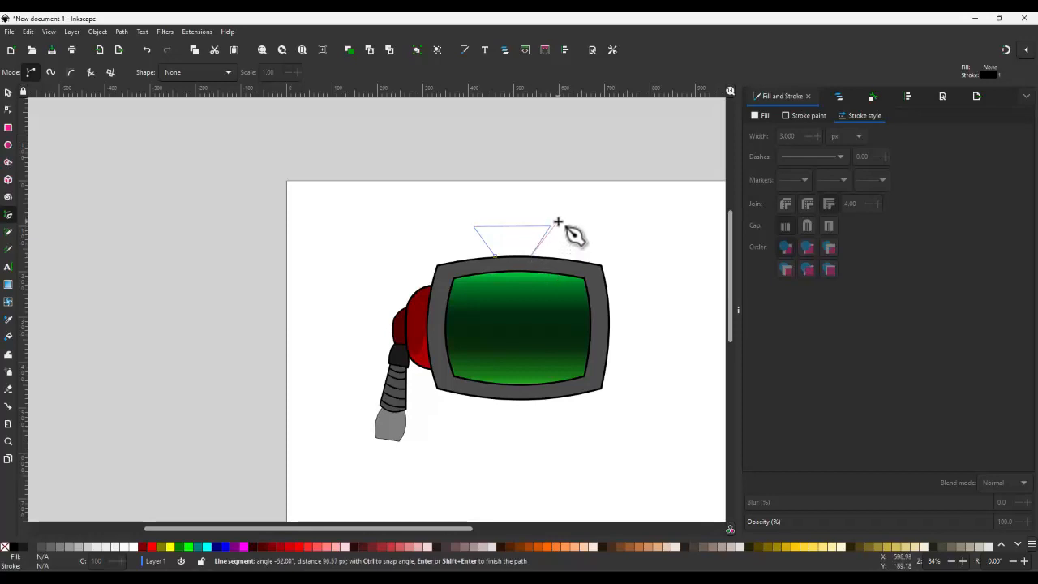
{"action": "left_click", "coordinate": [556, 222]}
{"action": "left_click", "coordinate": [468, 223]}
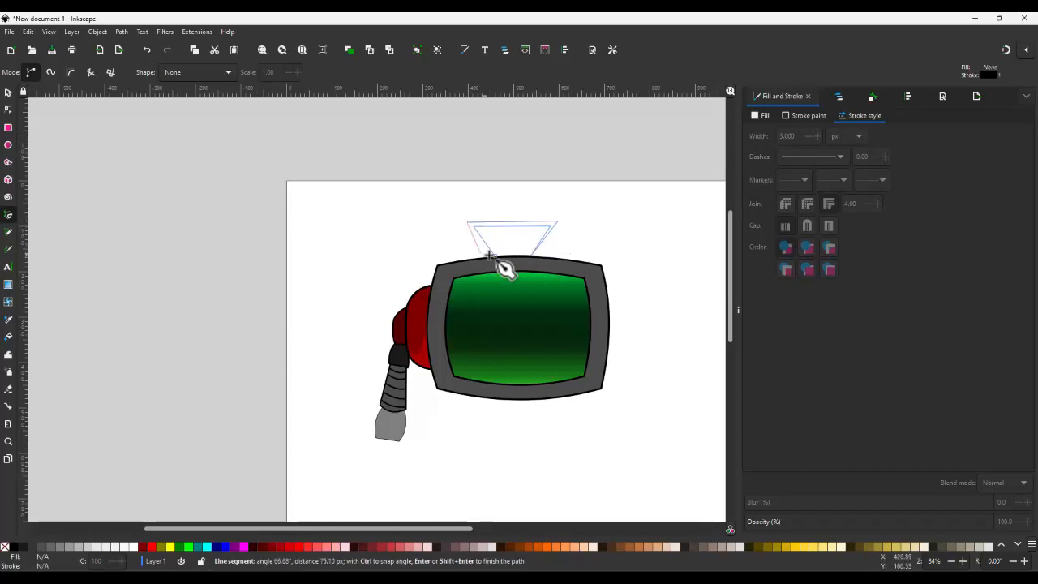
{"action": "left_click", "coordinate": [497, 255]}
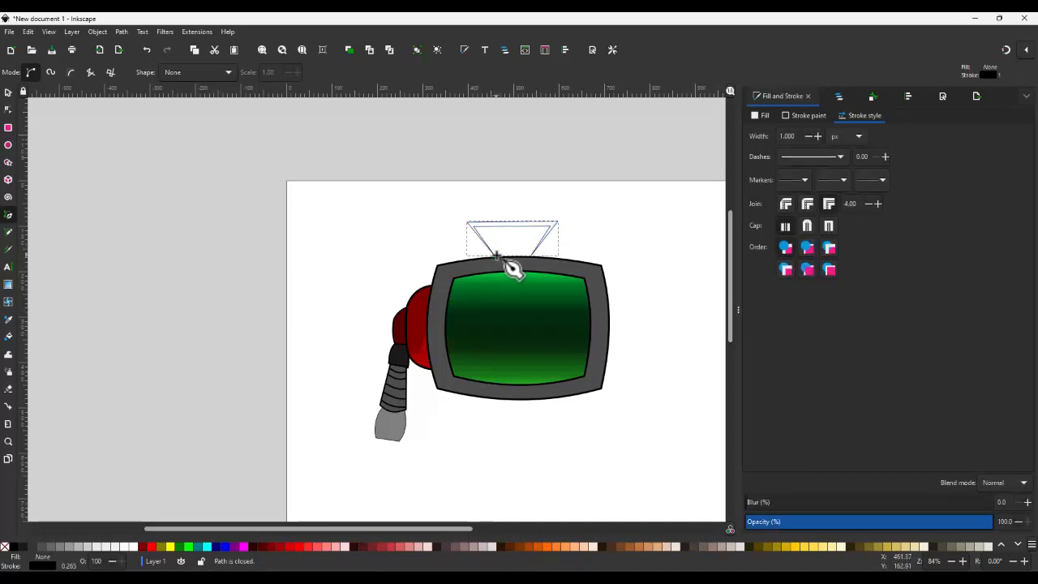
- Fill the handle shape with black and remove its stroke
{"action": "key", "text": "n"}
{"action": "left_click", "coordinate": [14, 546]}
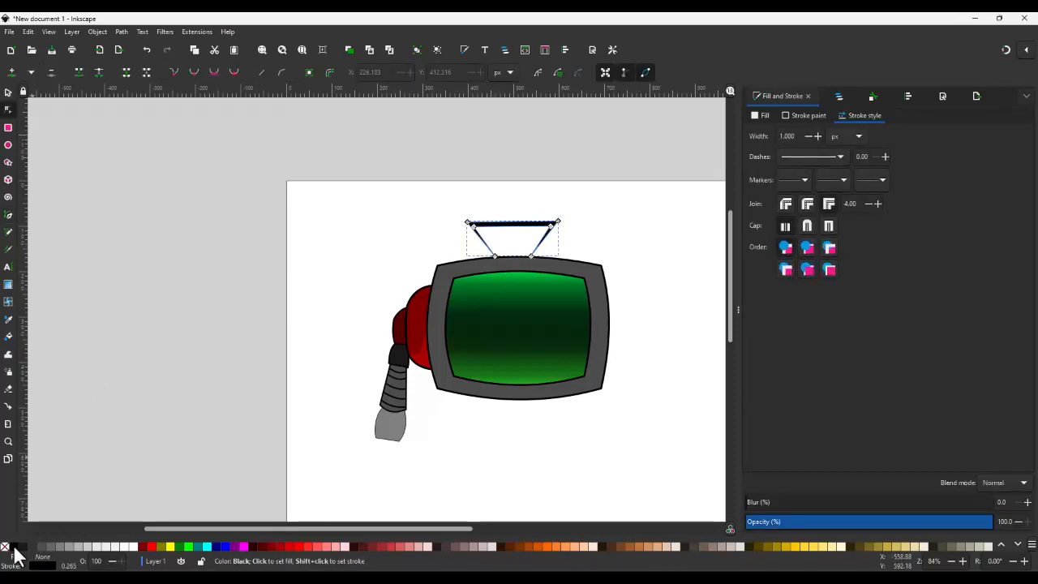
{"action": "left_click", "coordinate": [4, 546], "text": "shift"}
- Reshape the handle's nodes to thicken its corners, curve its inner sides and raise its left end so the upper bar slants
{"action": "scroll", "coordinate": [540, 235], "scroll_direction": "up", "scroll_amount": 2}
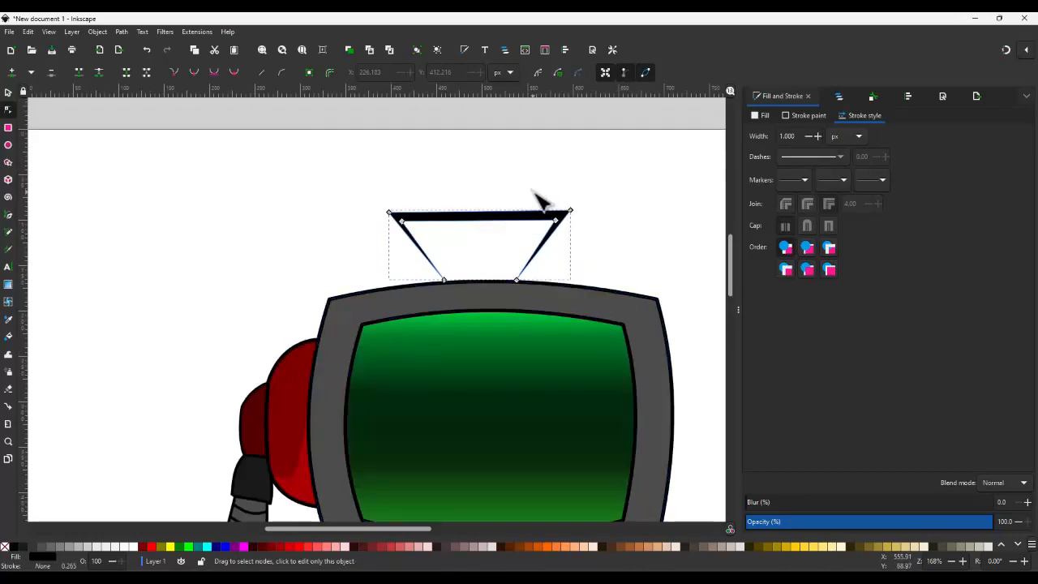
{"action": "left_click_drag", "start_coordinate": [590, 233], "coordinate": [408, 221]}
{"action": "key", "text": "ctrl+z"}
{"action": "left_click", "coordinate": [371, 234]}
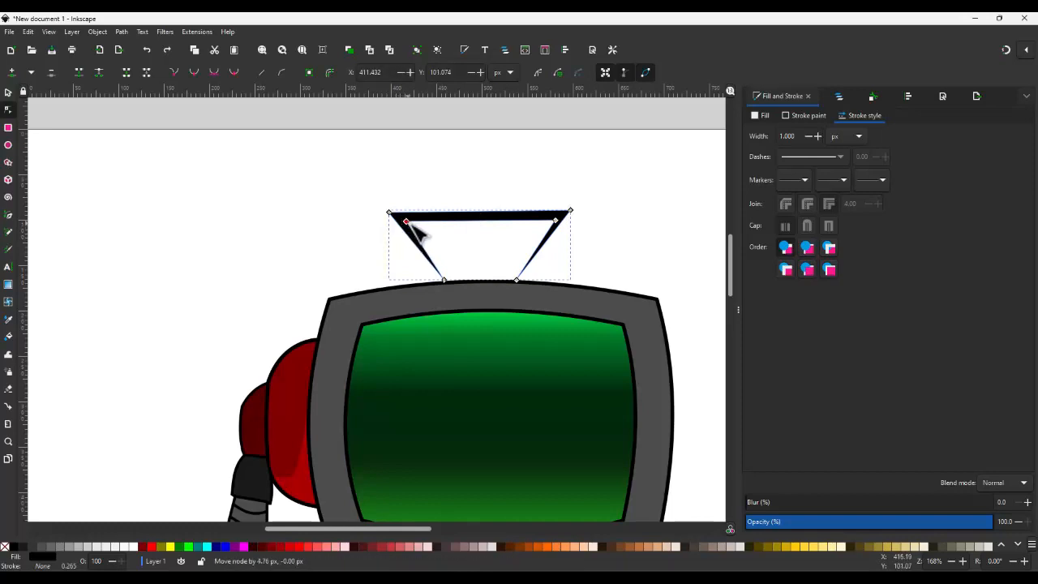
{"action": "left_click", "coordinate": [570, 212]}
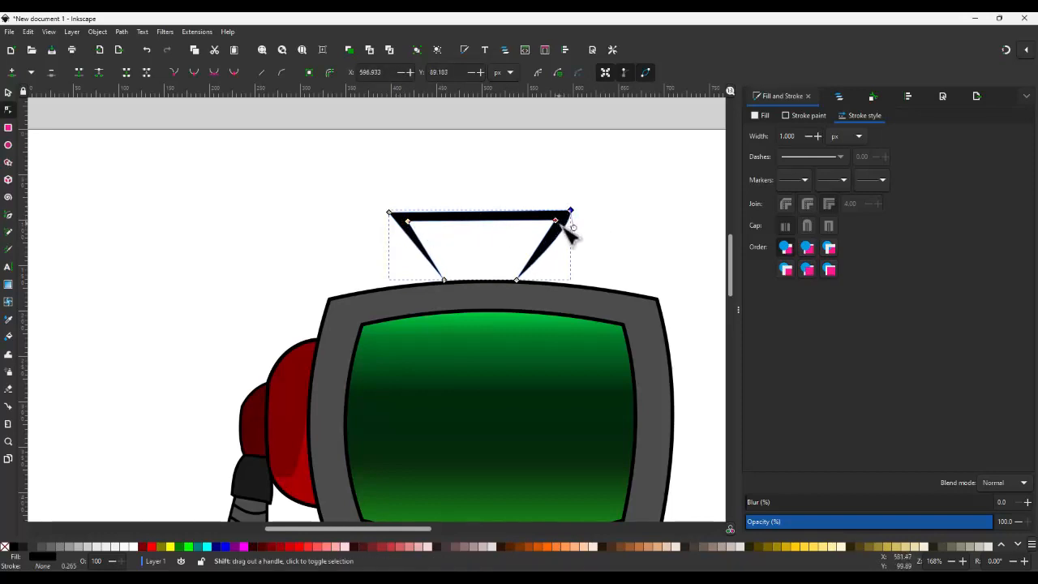
{"action": "left_click", "coordinate": [558, 222]}
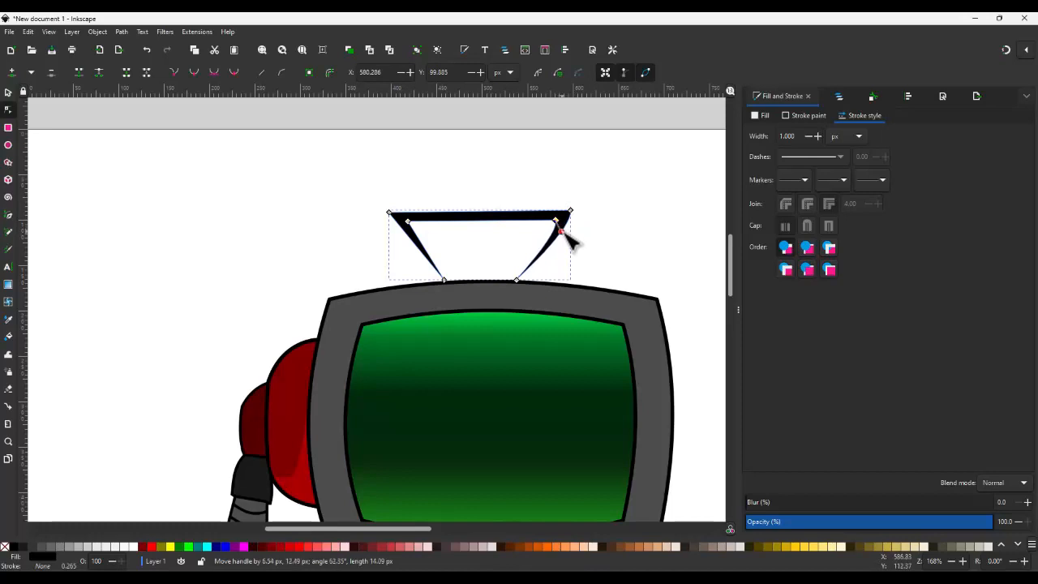
{"action": "left_click", "coordinate": [407, 222]}
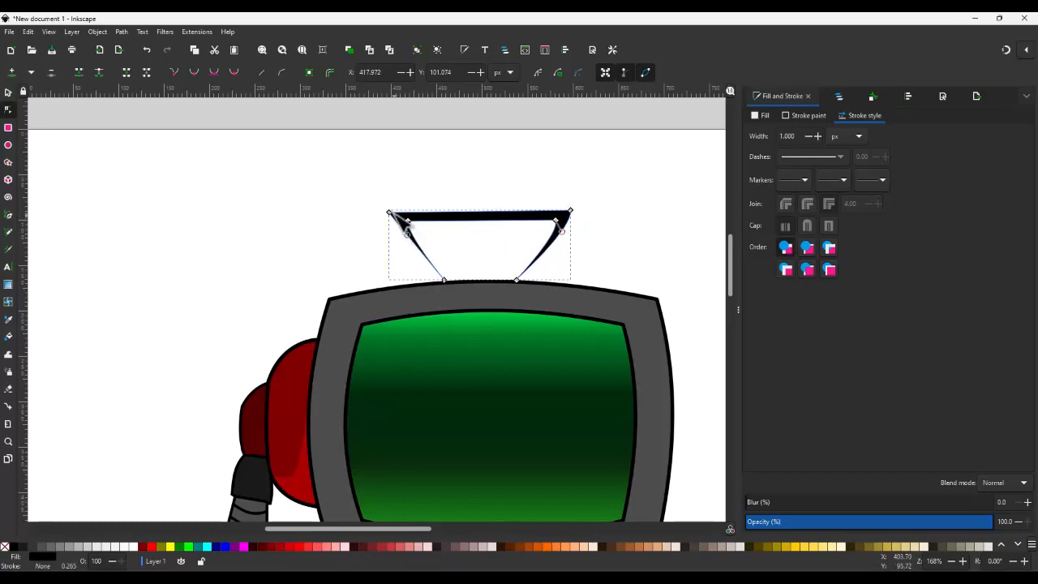
{"action": "mouse_move", "coordinate": [390, 213]}
{"action": "left_mouse_down"}
{"action": "mouse_move", "coordinate": [388, 227]}
{"action": "mouse_move", "coordinate": [409, 223]}
{"action": "mouse_move", "coordinate": [408, 209]}
{"action": "left_mouse_up"}
{"action": "left_click", "coordinate": [388, 211], "text": "shift"}
- Draw a closed zigzag antenna about 37 px wide and 137 px tall, tapering to a point, on the monitor's upper left edge
{"action": "key", "text": "b"}
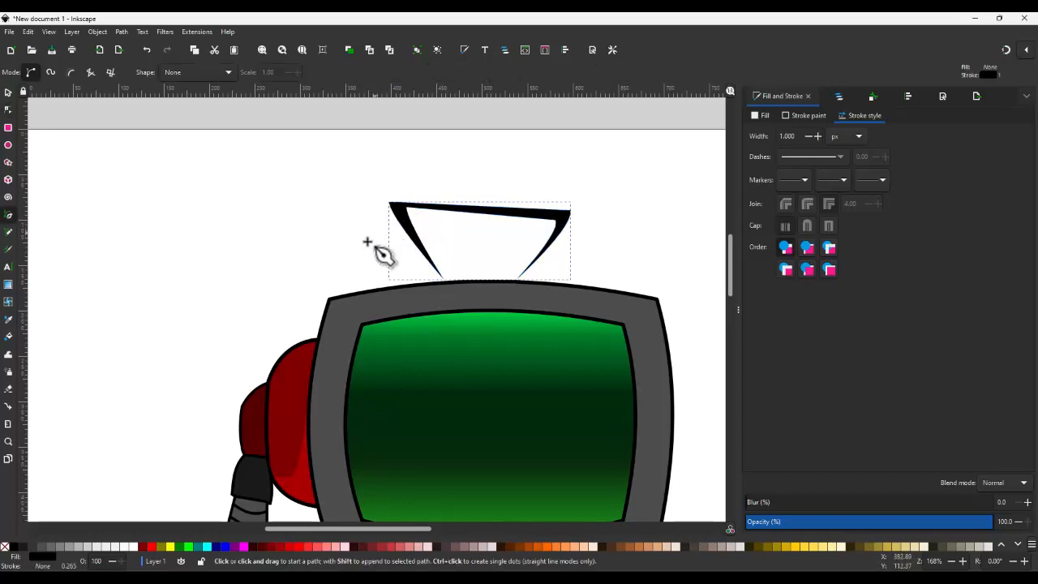
{"action": "left_click", "coordinate": [365, 291]}
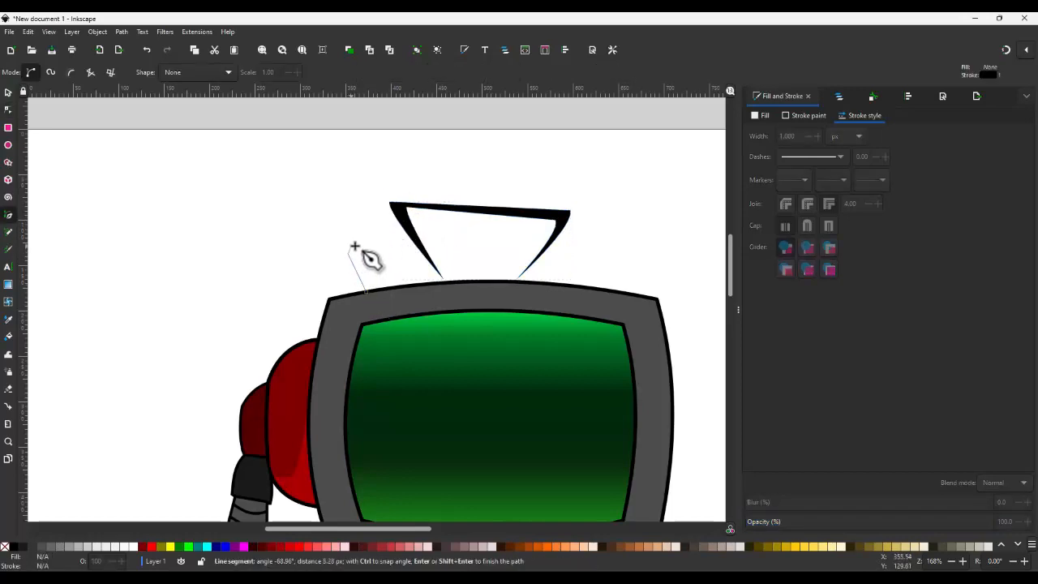
{"action": "left_click", "coordinate": [360, 245]}
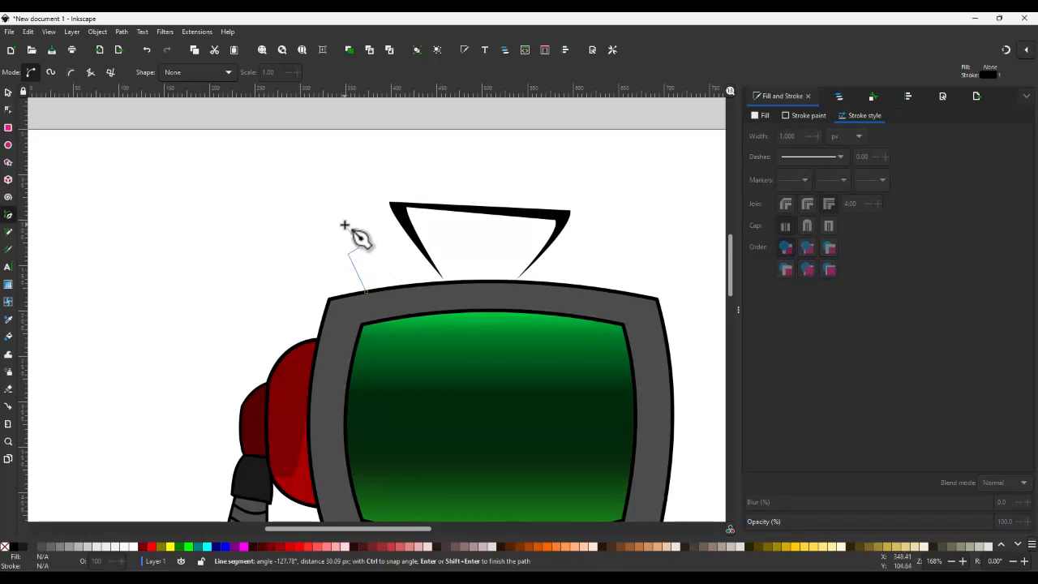
{"action": "left_click", "coordinate": [342, 215]}
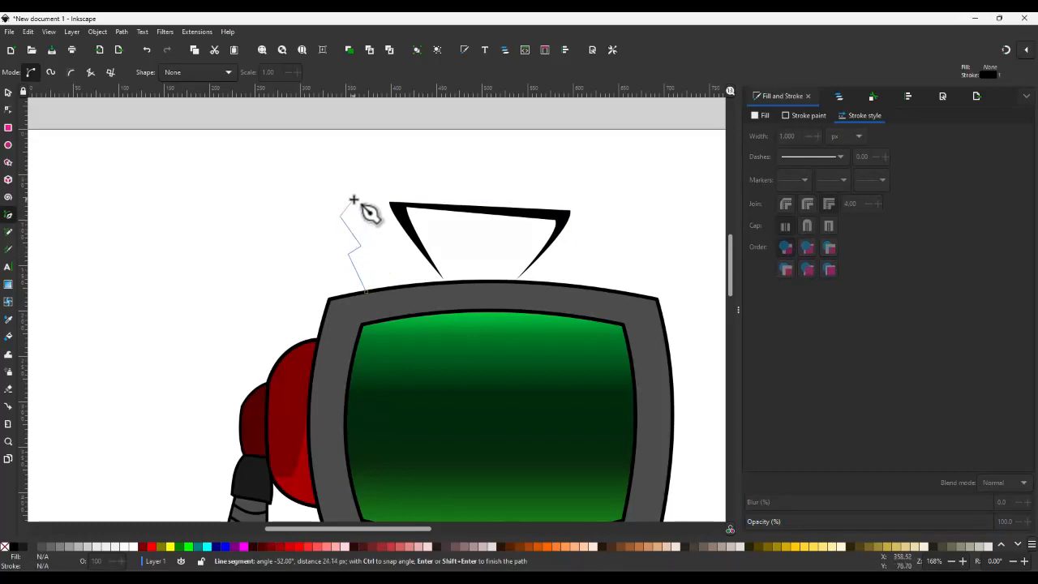
{"action": "left_click", "coordinate": [339, 168]}
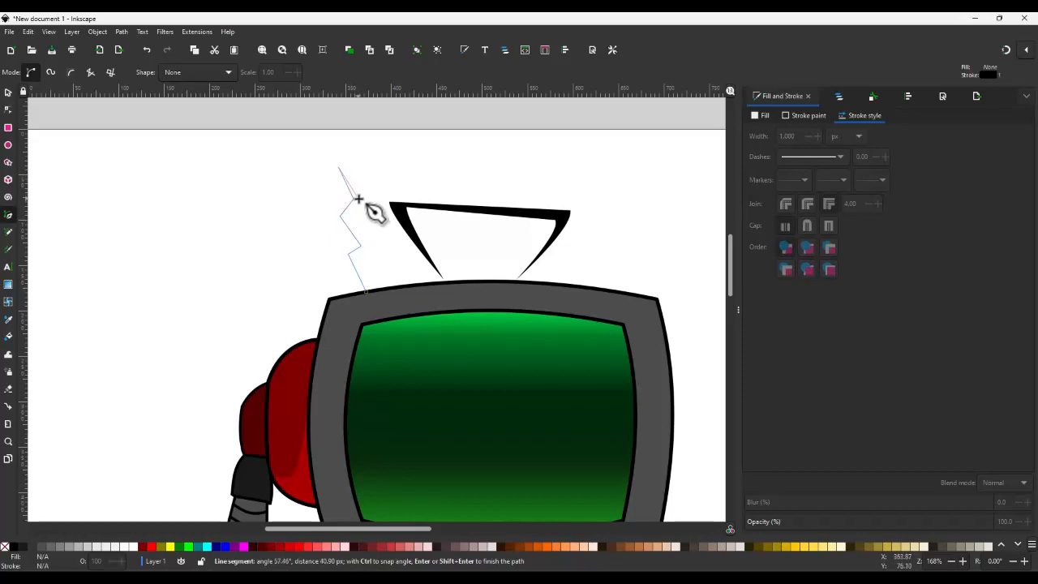
{"action": "left_click", "coordinate": [358, 198]}
{"action": "left_click", "coordinate": [347, 216]}
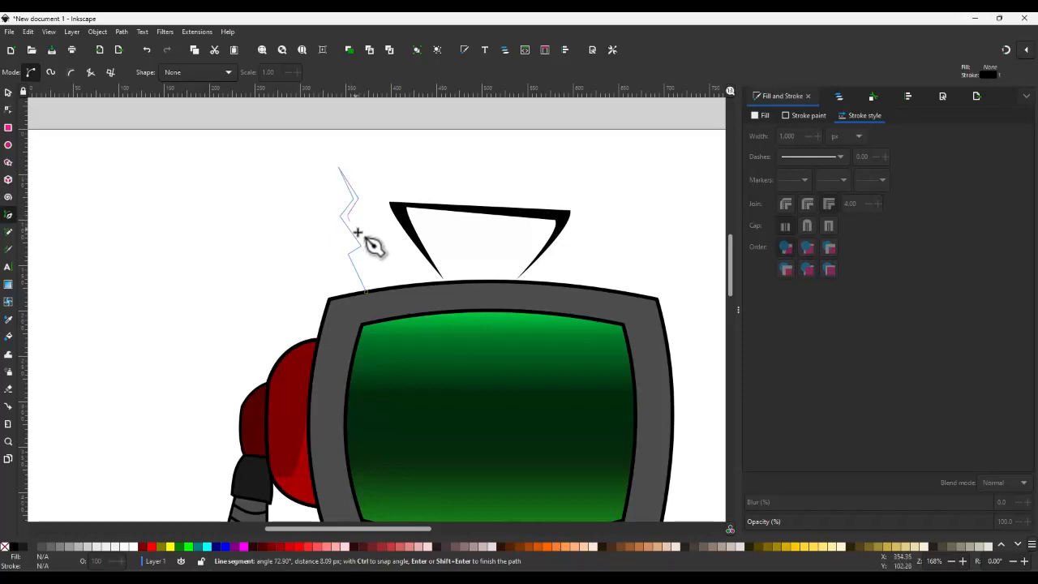
{"action": "left_click", "coordinate": [351, 253]}
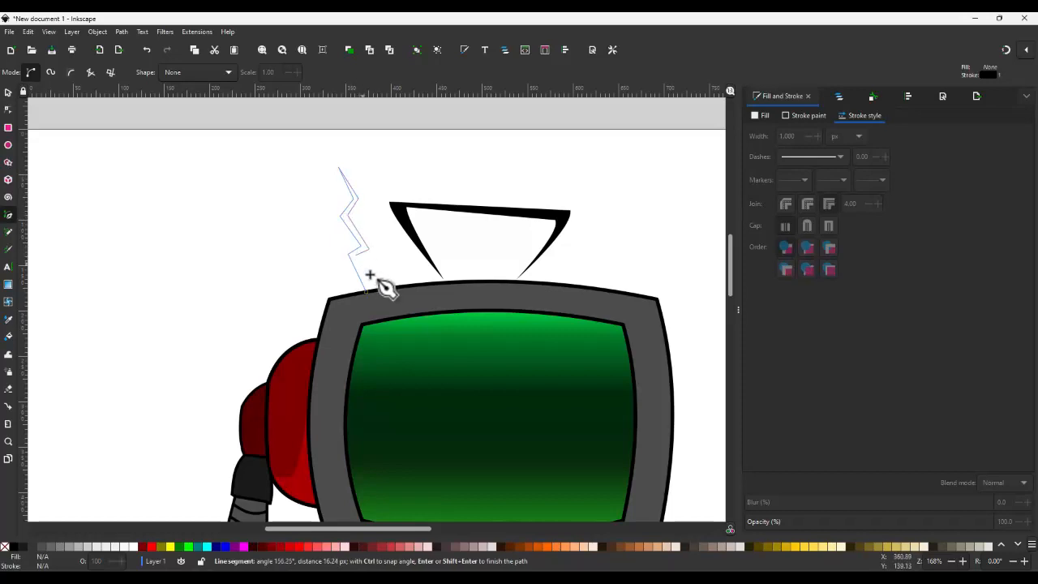
{"action": "double_click", "coordinate": [369, 291]}
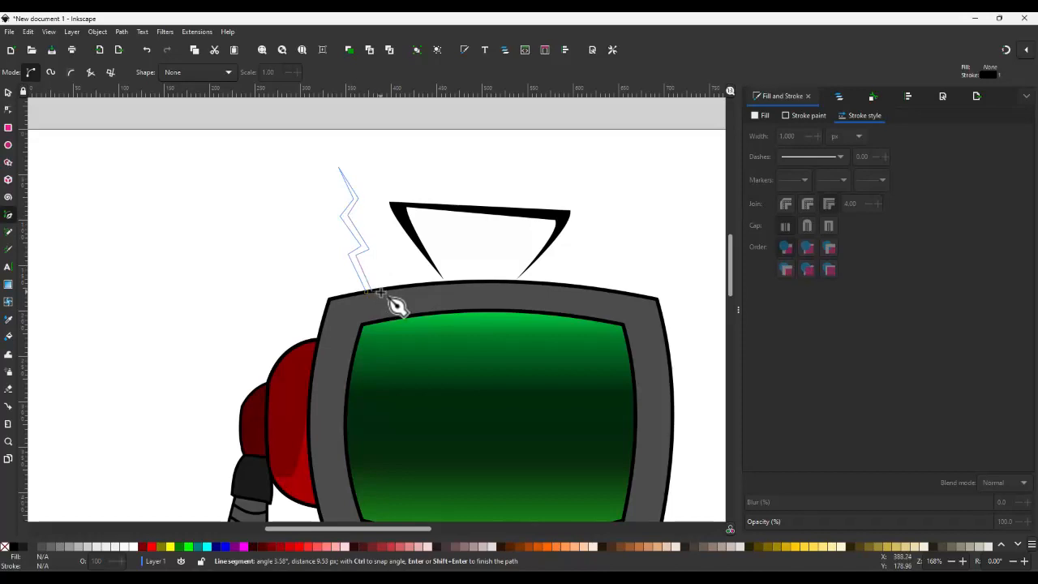
- Fill the zigzag antenna with black, remove its stroke and shift its bend nodes slightly left to even out the thickness
{"action": "left_click", "coordinate": [13, 547]}
{"action": "left_click", "coordinate": [5, 548], "text": "shift"}
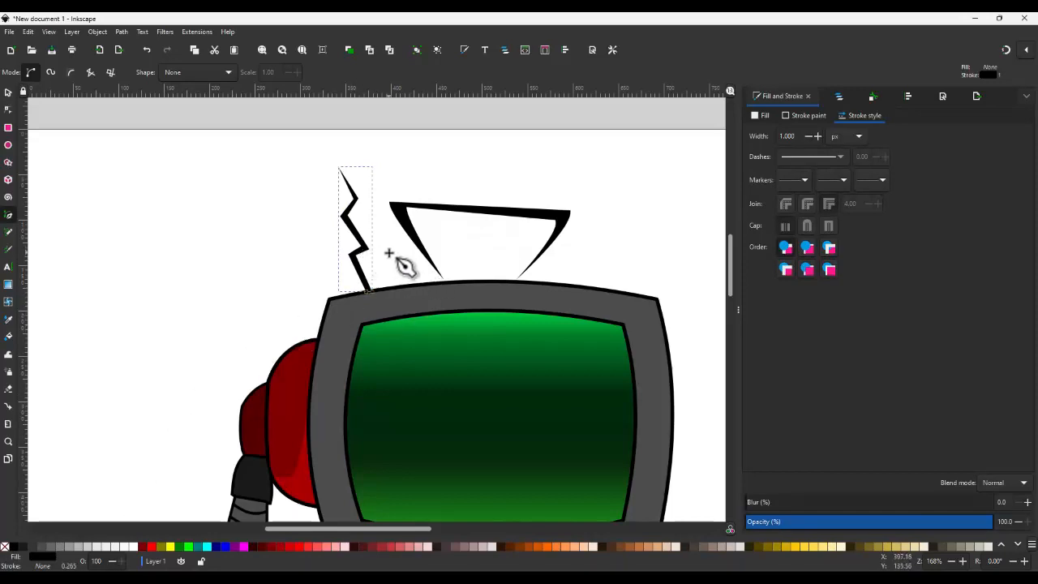
{"action": "key", "text": "n"}
{"action": "left_click_drag", "start_coordinate": [383, 258], "coordinate": [358, 230]}
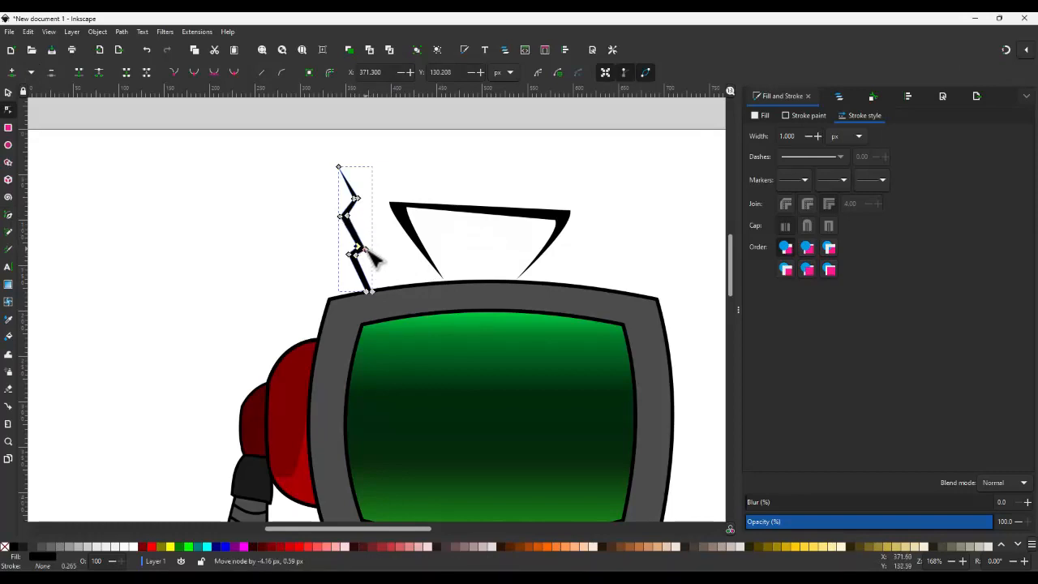
- Duplicate the zigzag antenna, flip the copy horizontally and move it to the monitor's upper right edge at X about 651 px
{"action": "key", "text": "s"}
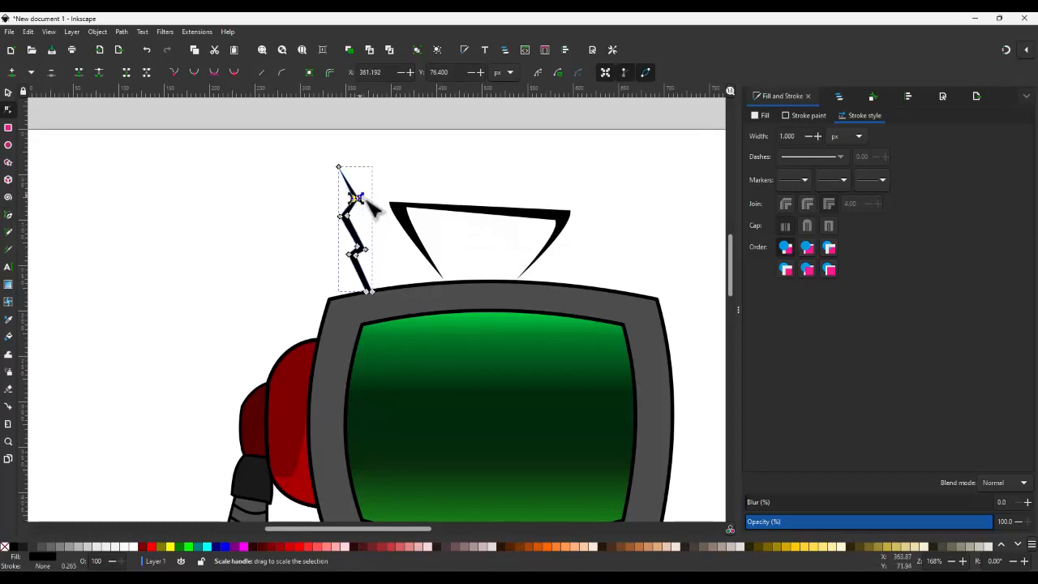
{"action": "key", "text": "ctrl+d"}
{"action": "left_click", "coordinate": [141, 71]}
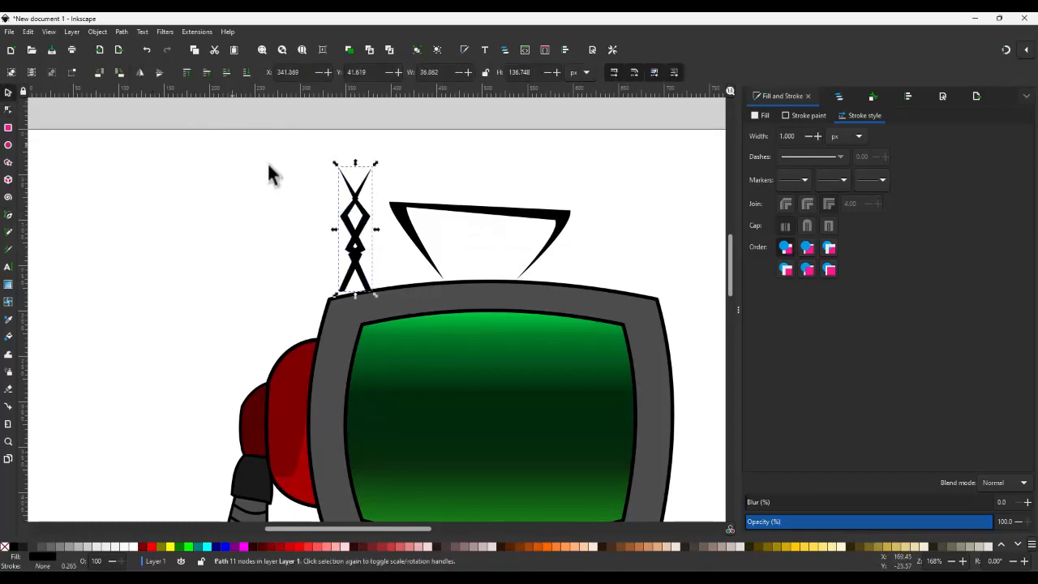
{"action": "left_click_drag", "start_coordinate": [364, 220], "coordinate": [651, 224]}
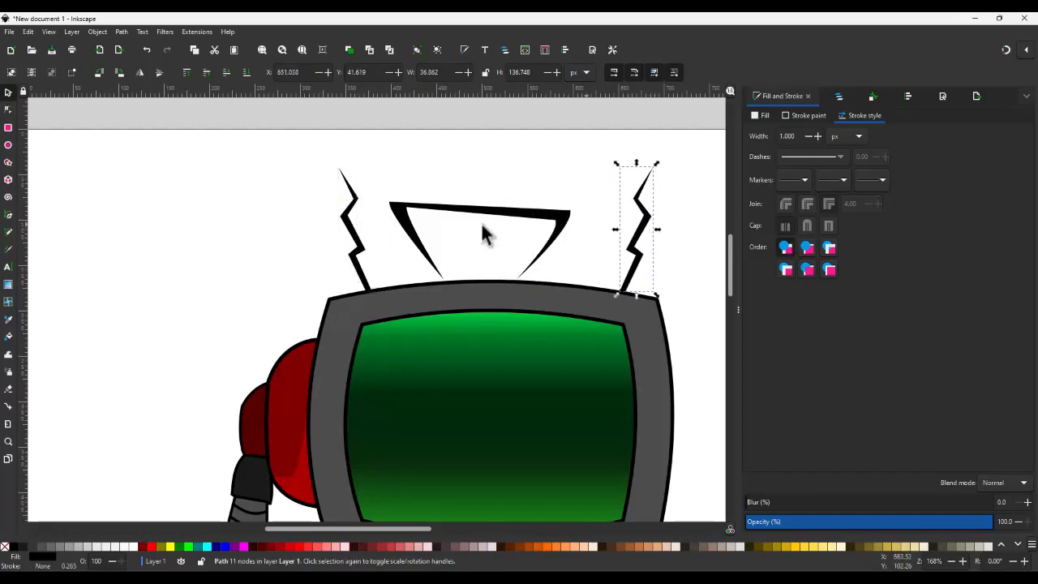
- Group the two zigzag antennas and lower the group to the bottom of Layer 1
{"action": "left_click", "coordinate": [359, 241], "text": "shift"}
{"action": "key", "text": "ctrl+g"}
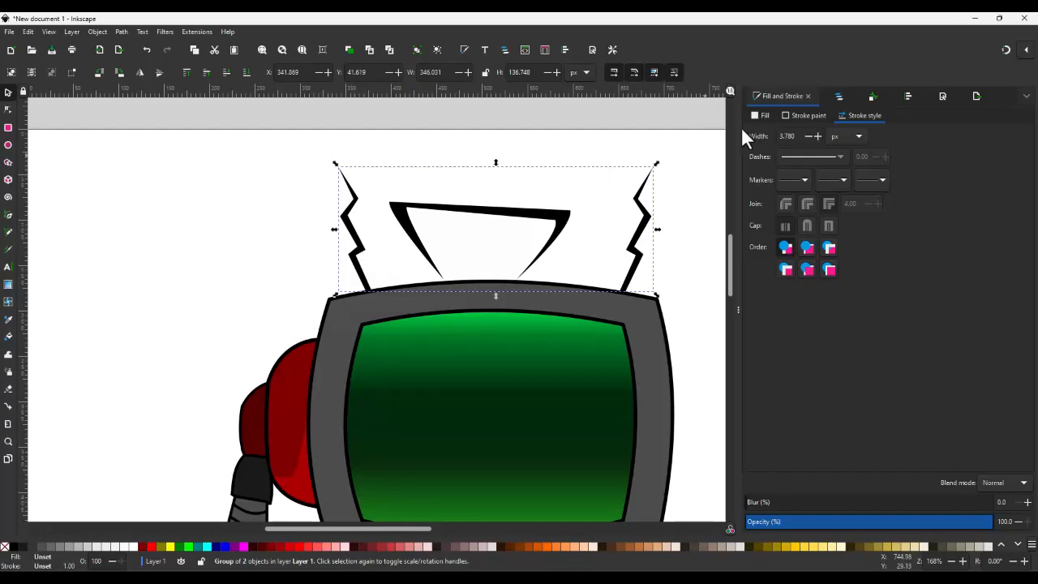
{"action": "left_click", "coordinate": [838, 98]}
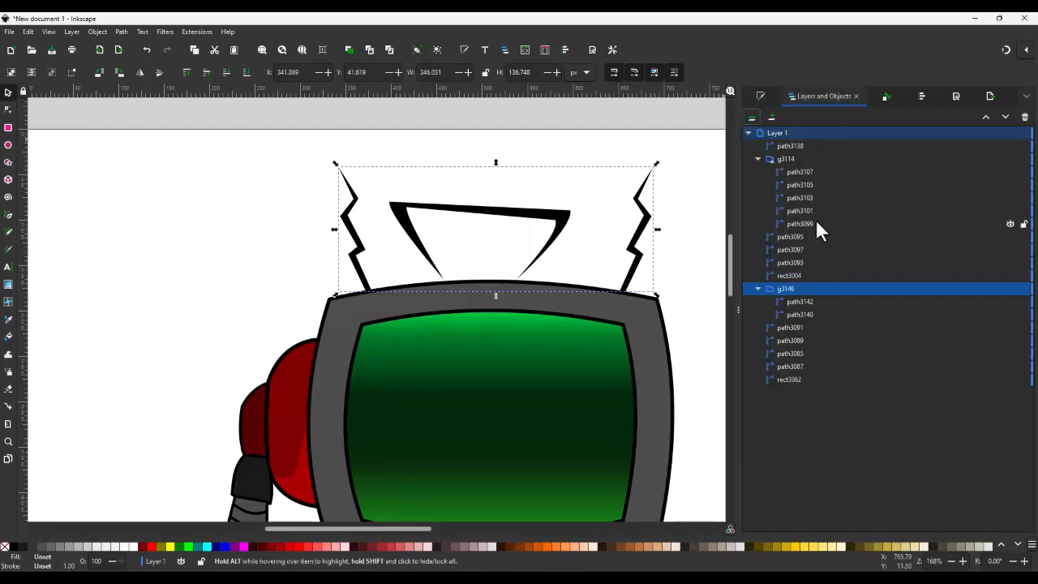
{"action": "left_click", "coordinate": [1005, 117]}
{"action": "left_click", "coordinate": [1006, 117]}
{"action": "left_click", "coordinate": [1006, 117]}
{"action": "left_click", "coordinate": [1006, 116]}
{"action": "left_click", "coordinate": [1005, 117]}
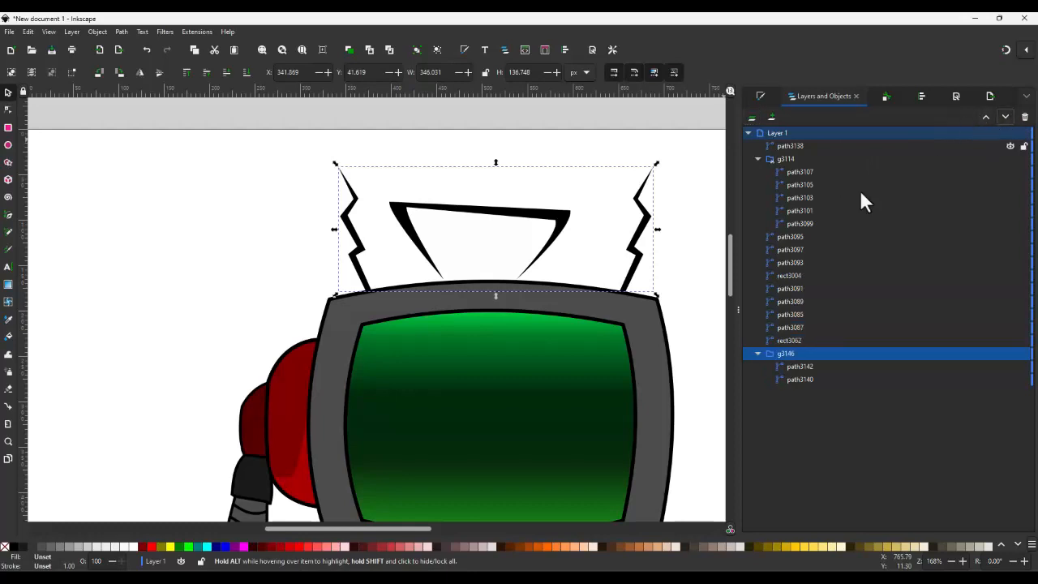
- Group all eight shoulder and arm objects beside the monitor into a single arm group
{"action": "scroll", "coordinate": [595, 307], "scroll_direction": "down", "scroll_amount": 3}
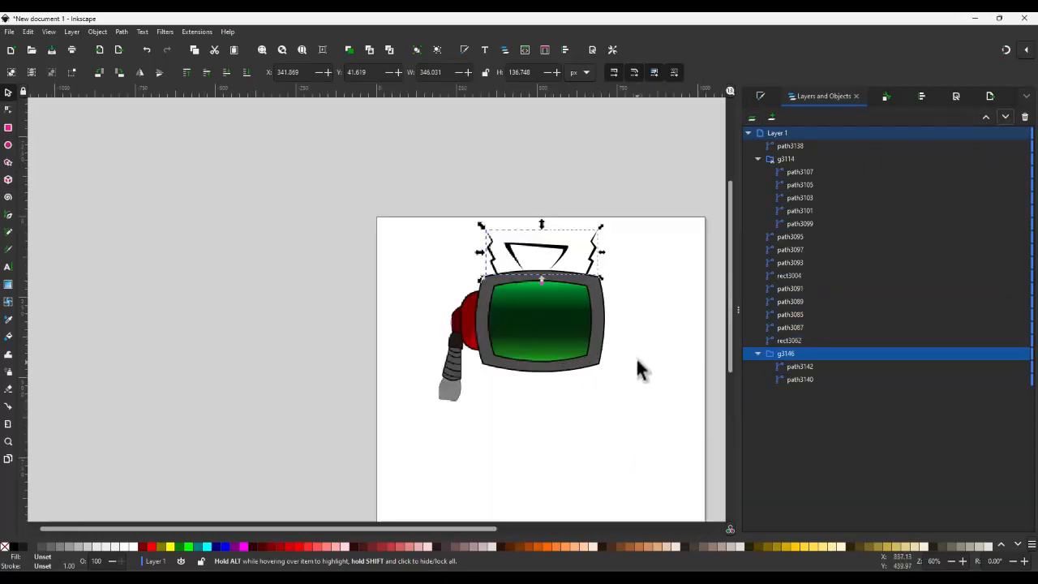
{"action": "left_click", "coordinate": [810, 158]}
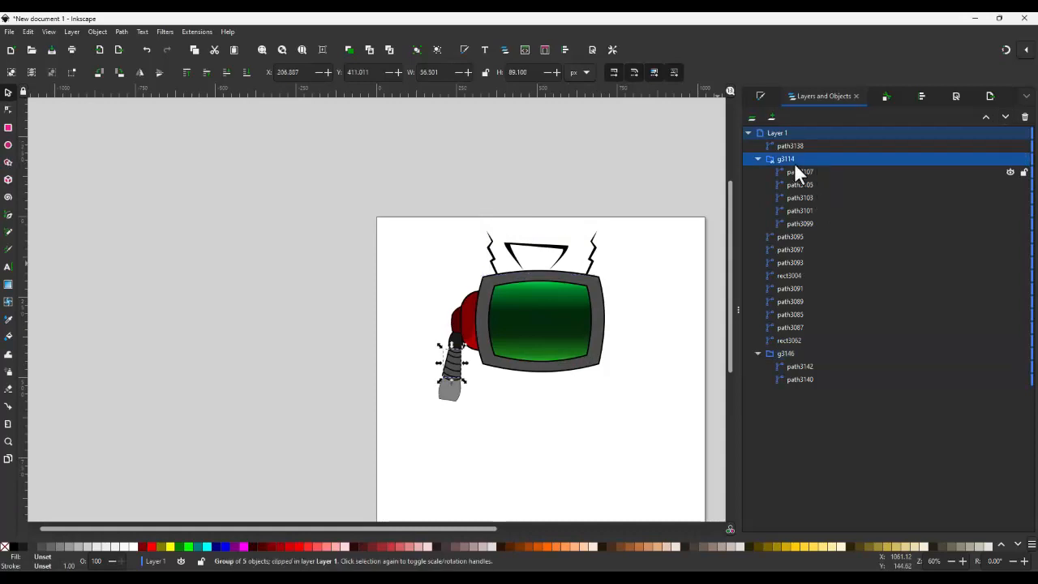
{"action": "left_click", "coordinate": [793, 145]}
{"action": "left_click", "coordinate": [792, 160]}
{"action": "left_click", "coordinate": [795, 237]}
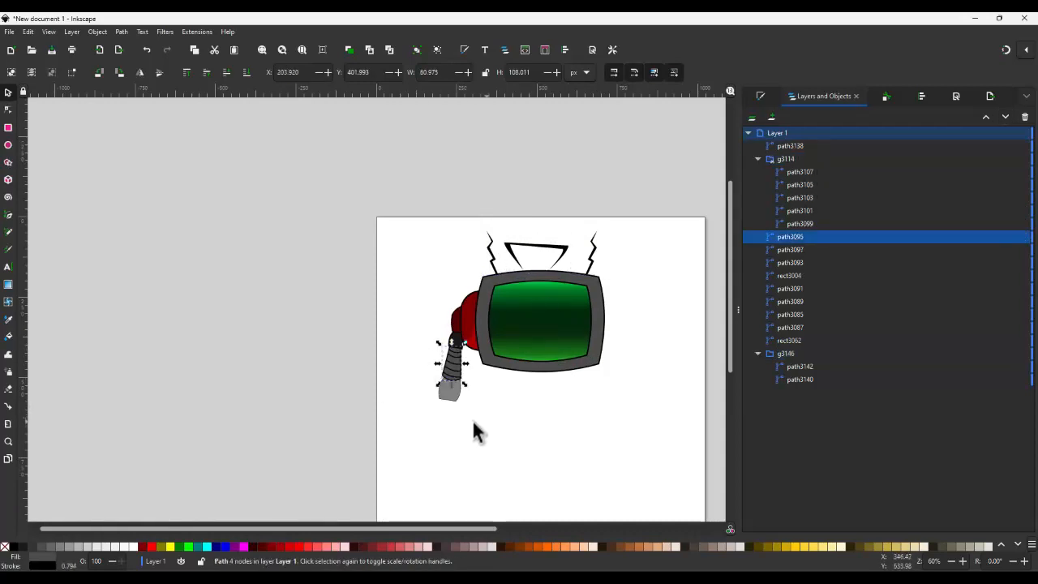
{"action": "left_click_drag", "start_coordinate": [474, 423], "coordinate": [394, 262]}
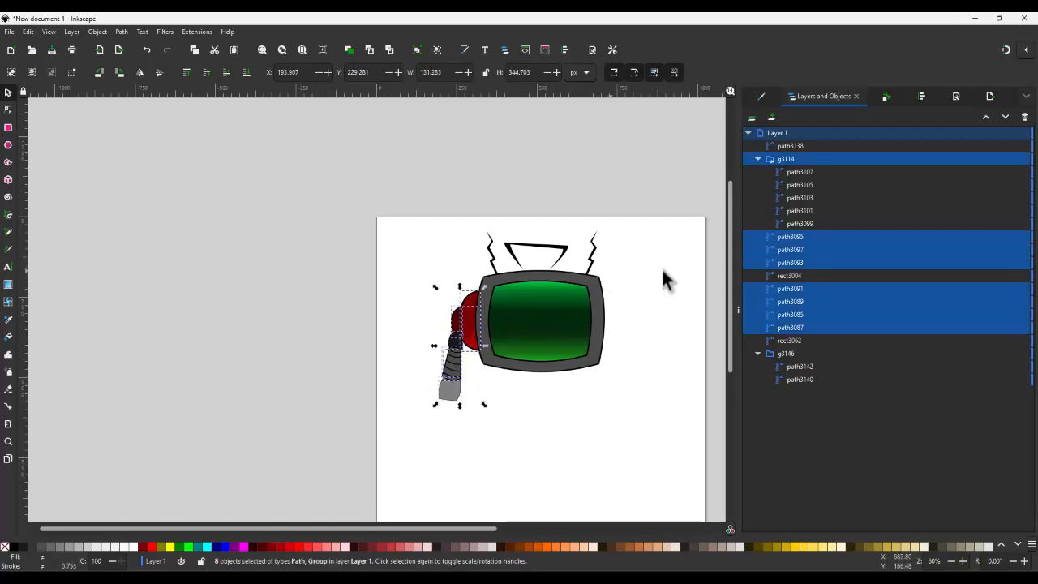
{"action": "key", "text": "ctrl+g"}
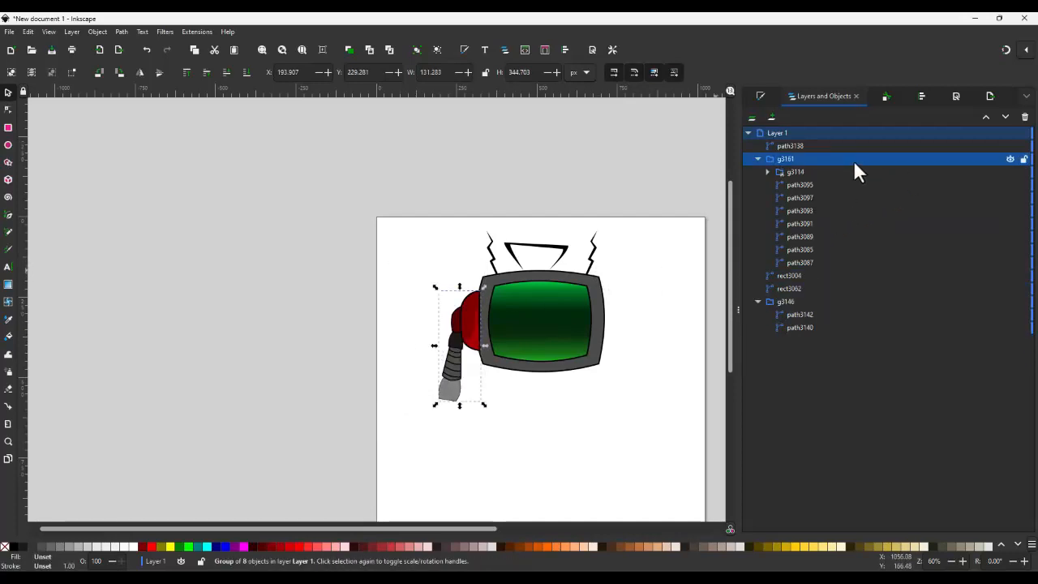
- Collapse the arm group and lower it in Layer 1 to sit beneath the monitor, directly above the antenna group
{"action": "left_click", "coordinate": [757, 158]}
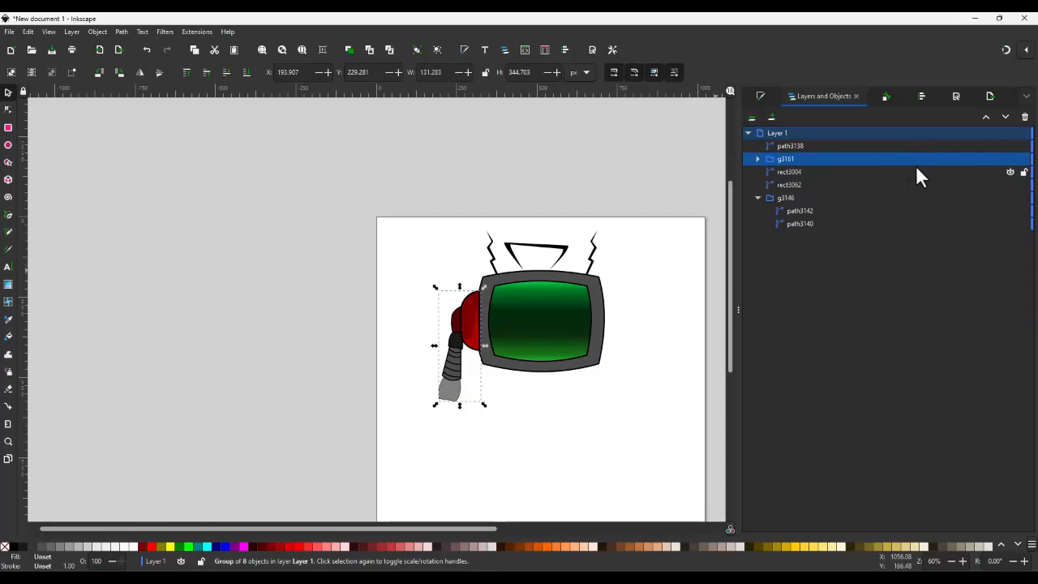
{"action": "left_click", "coordinate": [1002, 115]}
{"action": "left_click", "coordinate": [1003, 115]}
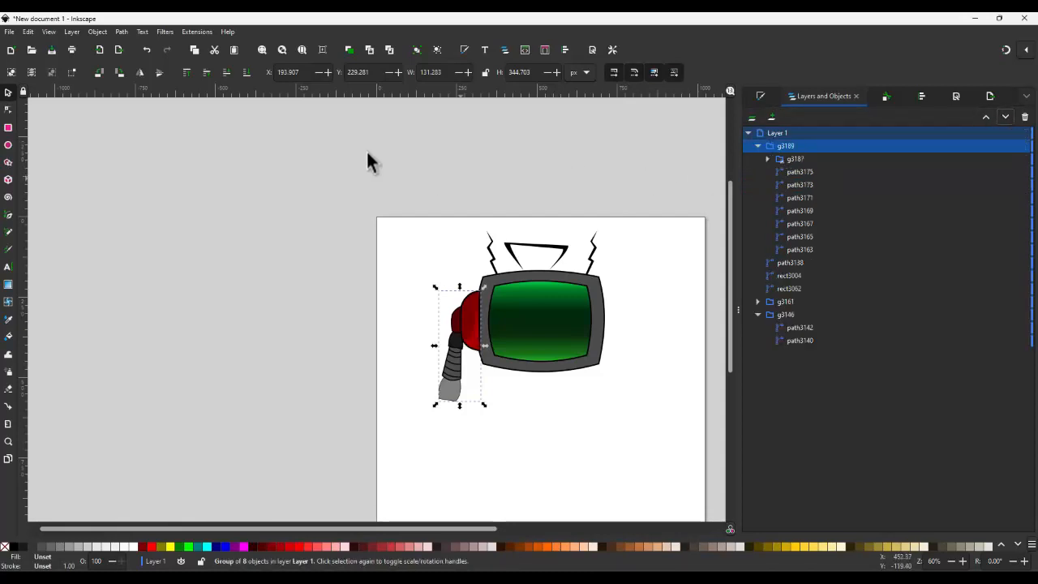
- Duplicate the arm, flip the copy horizontally, place it on the monitor's right side at X about 693 px and lower it behind the monitor
{"action": "left_click", "coordinate": [140, 73]}
{"action": "left_click_drag", "start_coordinate": [440, 300], "coordinate": [609, 313]}
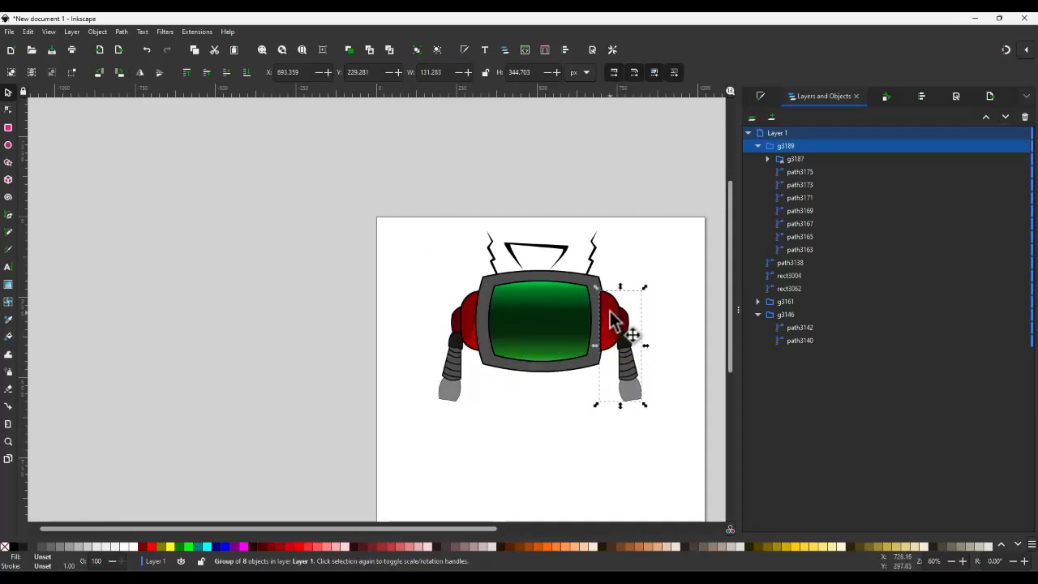
{"action": "left_click", "coordinate": [1007, 120]}
{"action": "left_click", "coordinate": [1007, 120]}
{"action": "left_click", "coordinate": [1006, 120]}
{"action": "left_click", "coordinate": [1006, 120]}
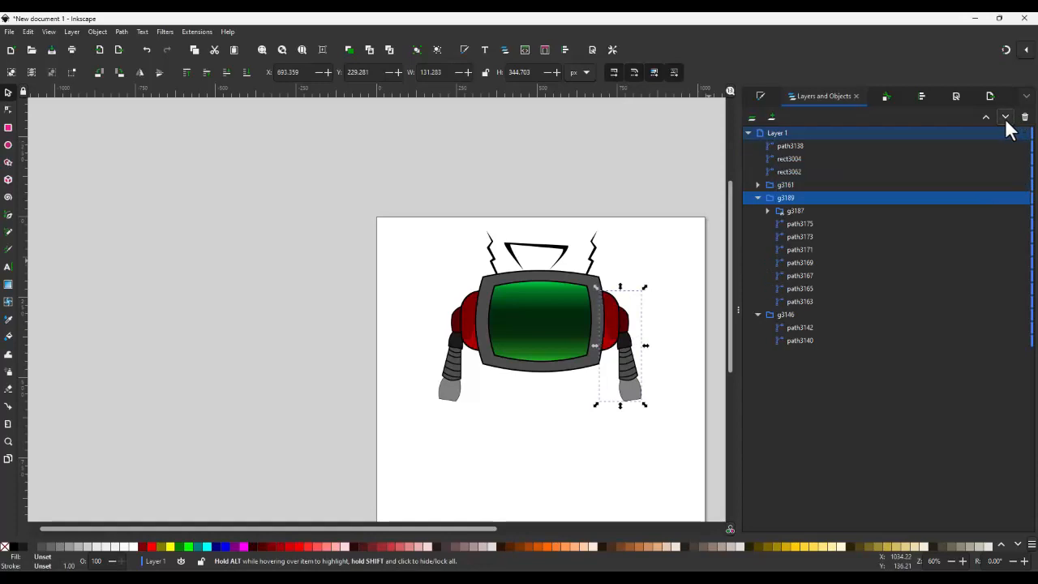
- Raise the top node and the bend of the bright red highlight on the right shoulder so it reaches higher
{"action": "scroll", "coordinate": [632, 330], "scroll_direction": "up", "scroll_amount": 2}
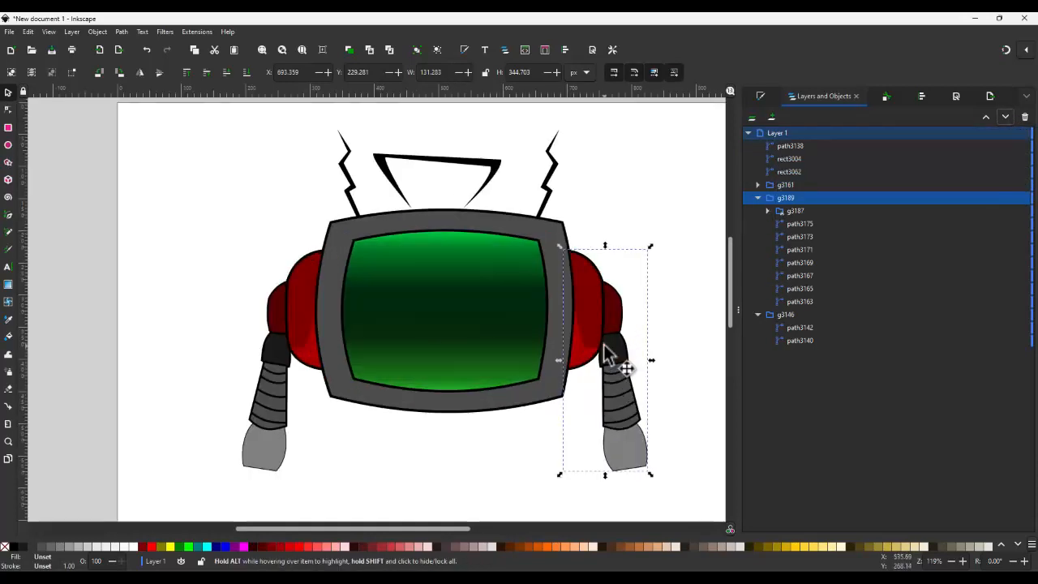
{"action": "left_click", "coordinate": [588, 359], "text": "ctrl"}
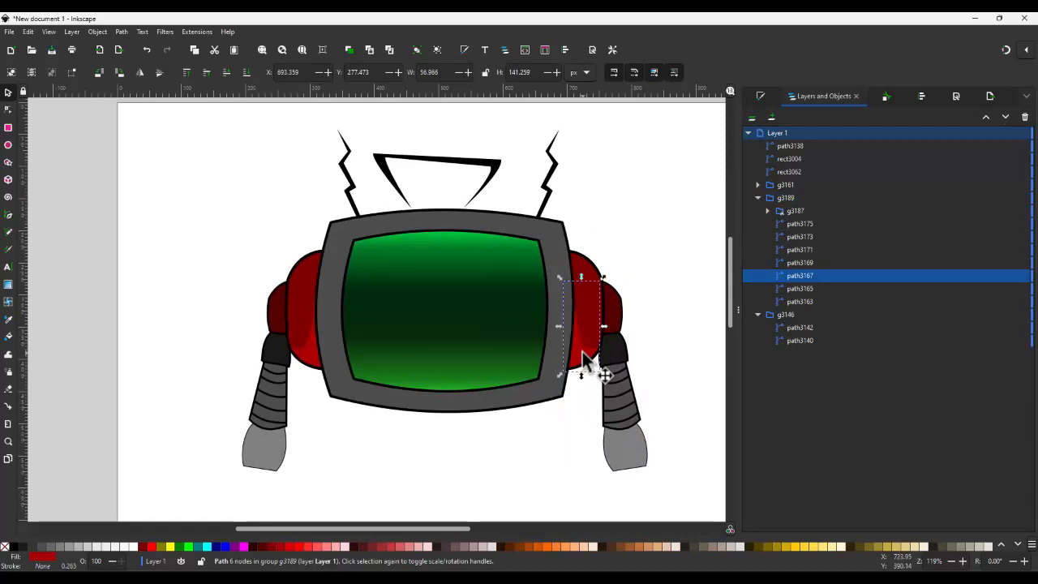
{"action": "double_click", "coordinate": [587, 359]}
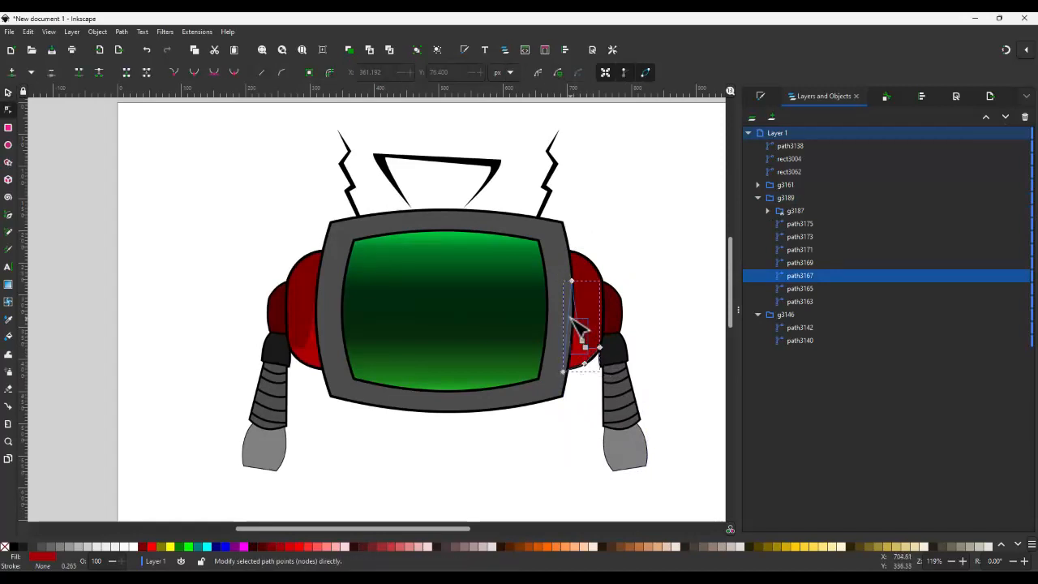
{"action": "left_click", "coordinate": [571, 280]}
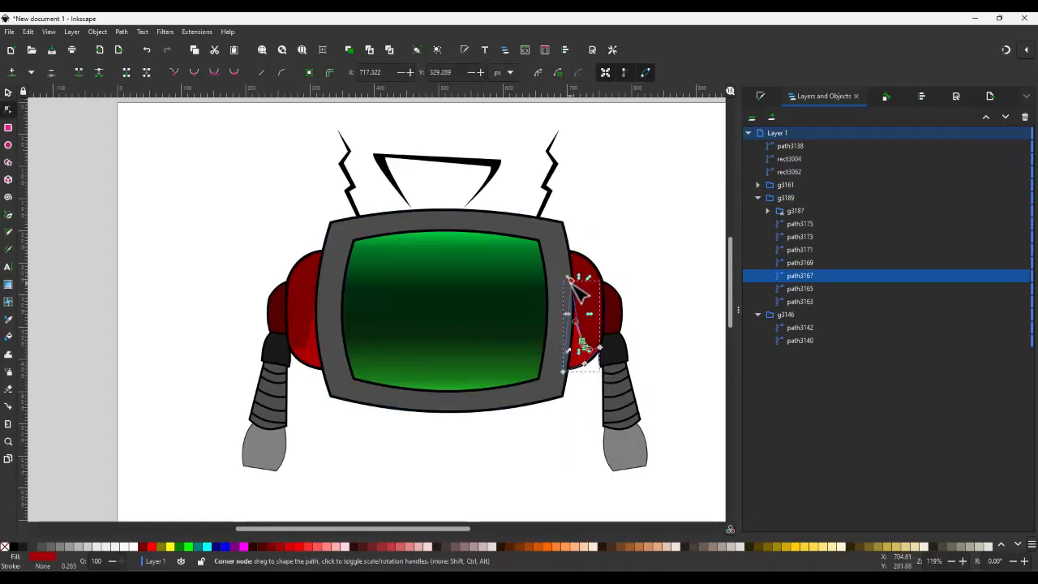
{"action": "left_click_drag", "start_coordinate": [572, 280], "coordinate": [570, 261]}
{"action": "left_click", "coordinate": [580, 321]}
{"action": "left_click", "coordinate": [584, 328], "text": "shift"}
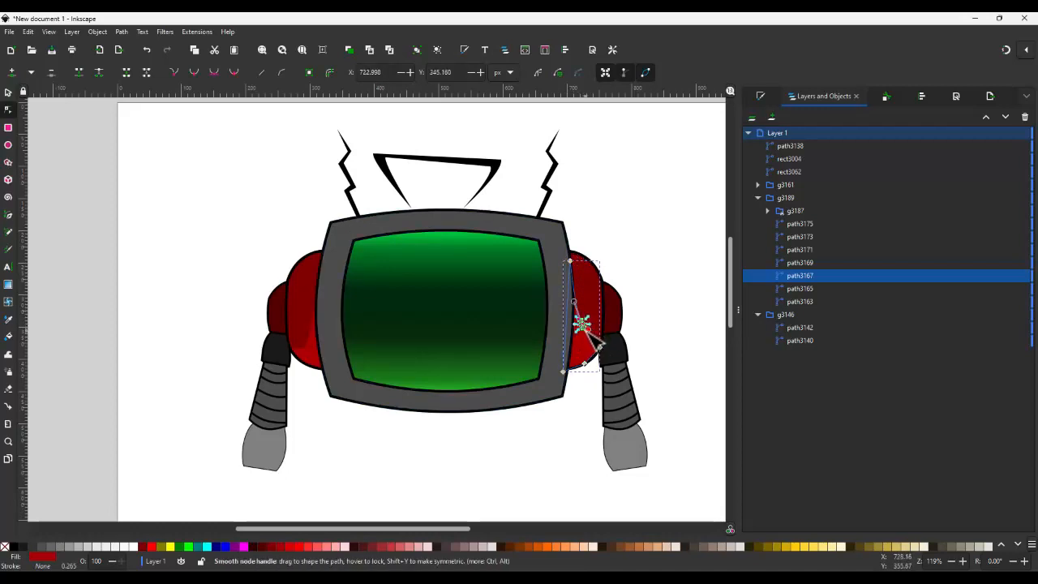
- Smooth the curve of the right shoulder's highlight by adjusting its bend nodes and handles
{"action": "scroll", "coordinate": [592, 347], "scroll_direction": "up", "scroll_amount": 3}
{"action": "left_click_drag", "start_coordinate": [566, 285], "coordinate": [601, 302]}
{"action": "left_click", "coordinate": [584, 293]}
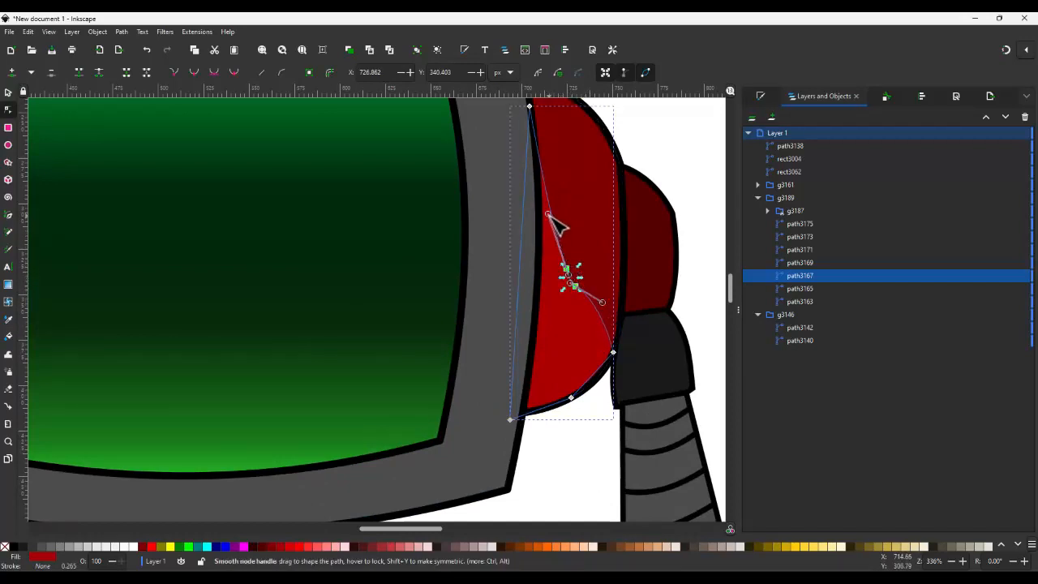
{"action": "left_click_drag", "start_coordinate": [548, 215], "coordinate": [550, 193]}
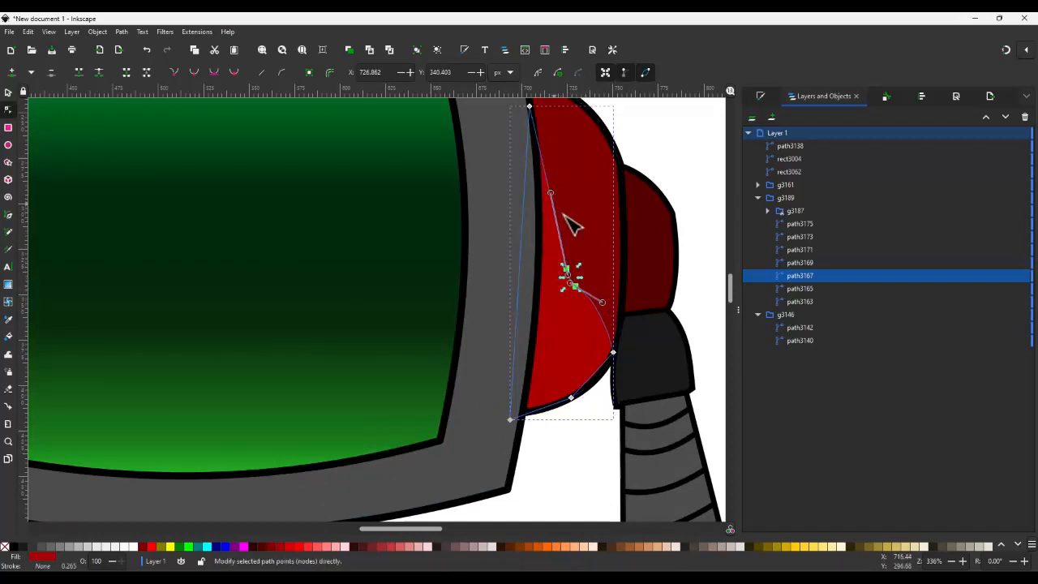
{"action": "left_click", "coordinate": [712, 197]}
{"action": "mouse_move", "coordinate": [566, 269]}
{"action": "left_mouse_down"}
{"action": "mouse_move", "coordinate": [556, 244]}
{"action": "mouse_move", "coordinate": [576, 287]}
{"action": "mouse_move", "coordinate": [563, 280]}
{"action": "left_mouse_up"}
{"action": "key", "text": "s"}
- Draw a closed four-sided neck about 107 px wide and 143 px tall under the monitor's lower edge, overlapping the frame slightly
{"action": "scroll", "coordinate": [506, 292], "scroll_direction": "down", "scroll_amount": 3}
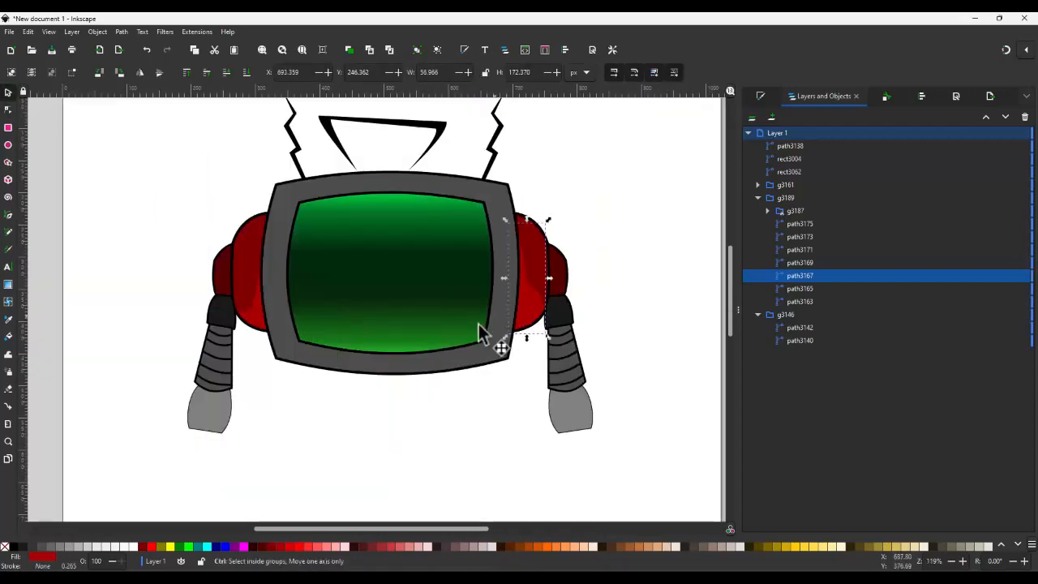
{"action": "scroll", "coordinate": [463, 349], "scroll_direction": "down", "scroll_amount": 1}
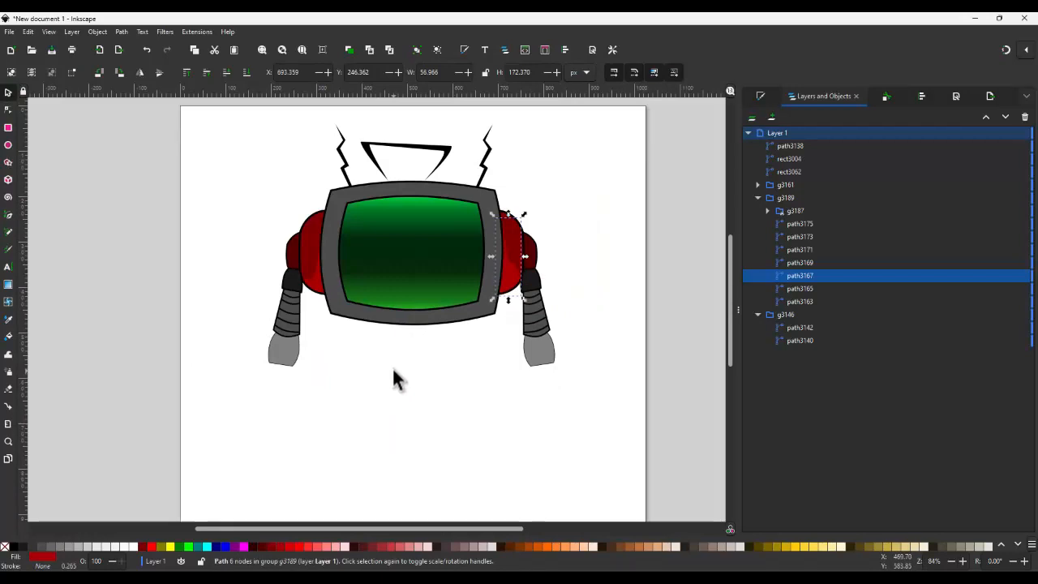
{"action": "key", "text": "b"}
{"action": "left_click", "coordinate": [389, 319]}
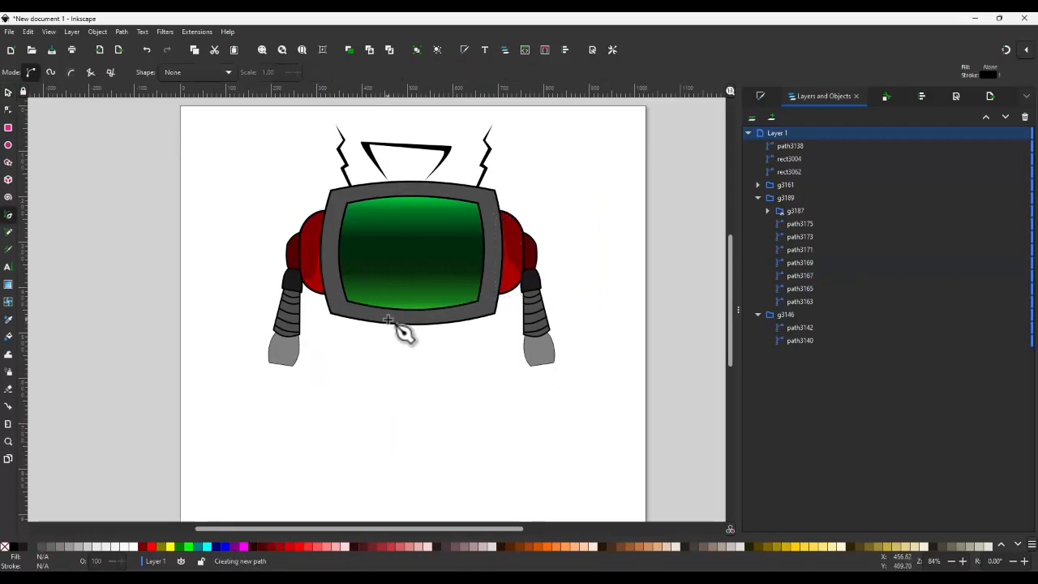
{"action": "left_click", "coordinate": [389, 379]}
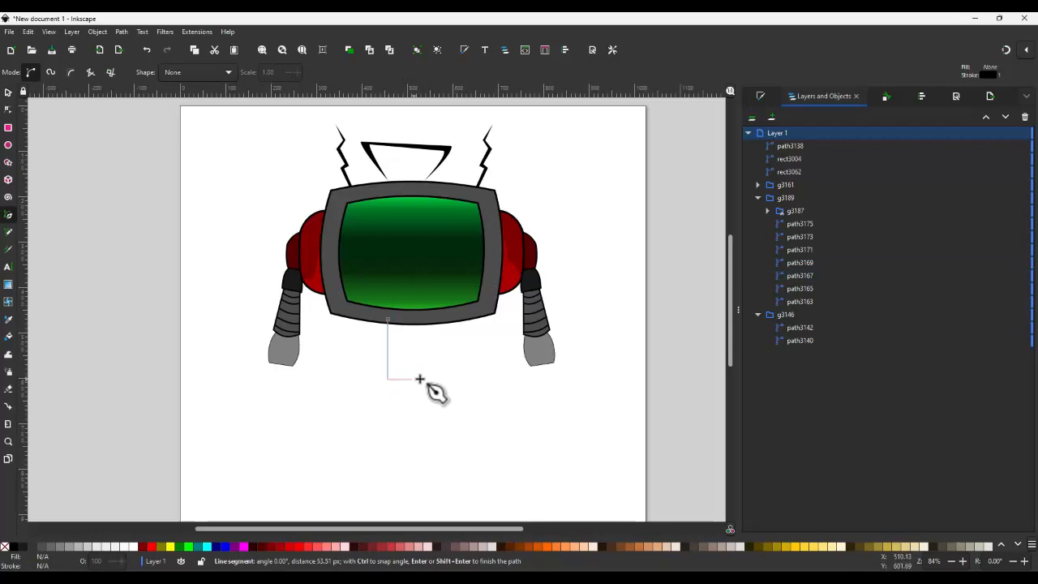
{"action": "left_click", "coordinate": [435, 378]}
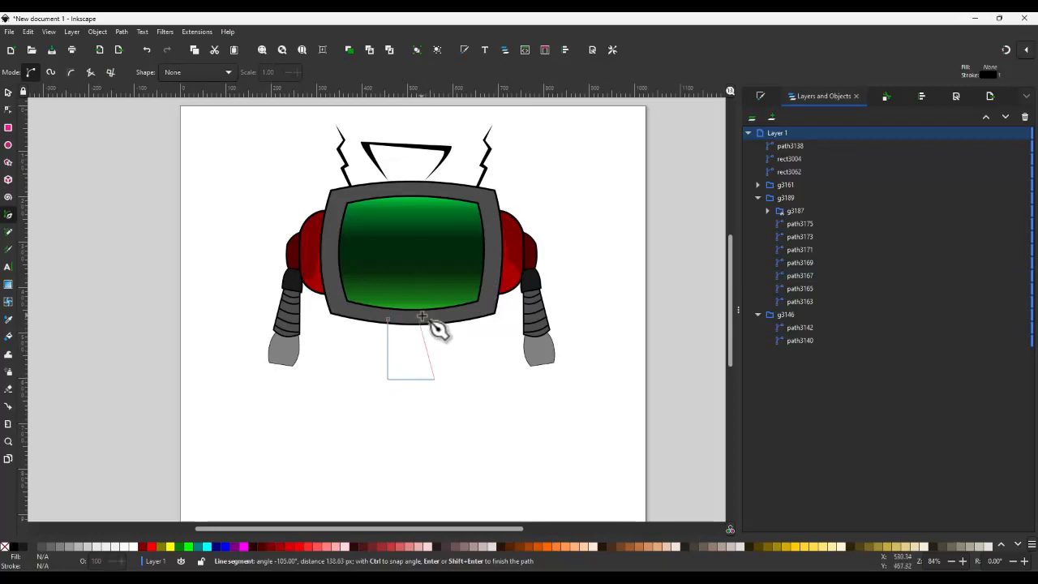
{"action": "left_click", "coordinate": [435, 319]}
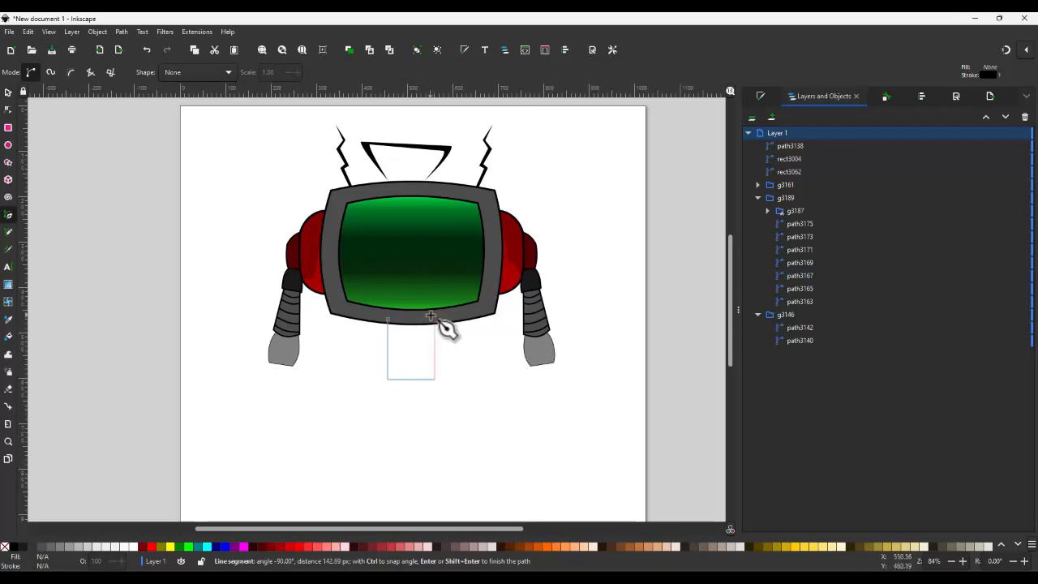
{"action": "left_click", "coordinate": [390, 319]}
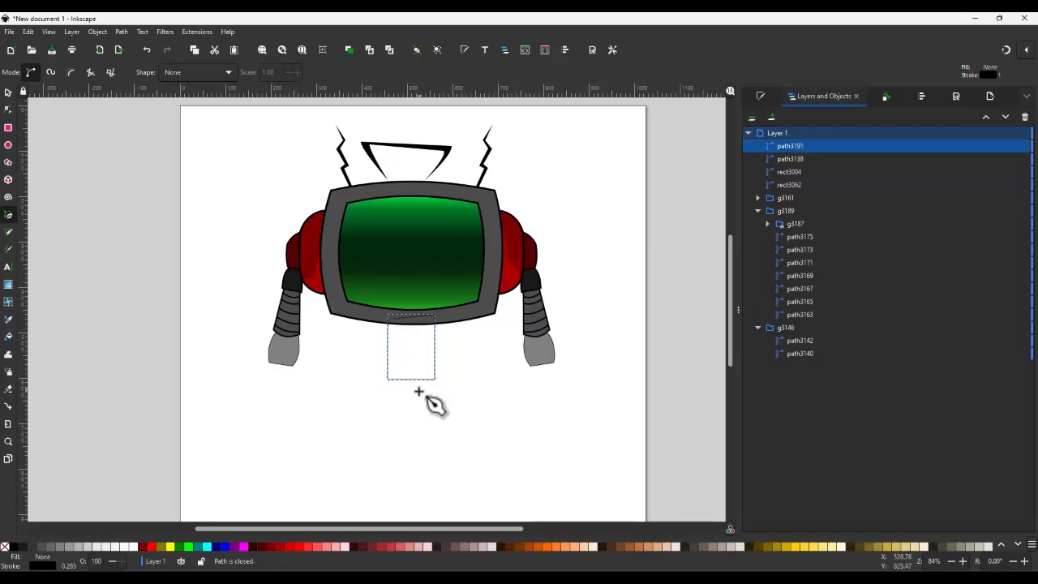
- Set the neck's stroke width to 4 px and bow its bottom edge downward
{"action": "key", "text": "n"}
{"action": "left_click", "coordinate": [761, 95]}
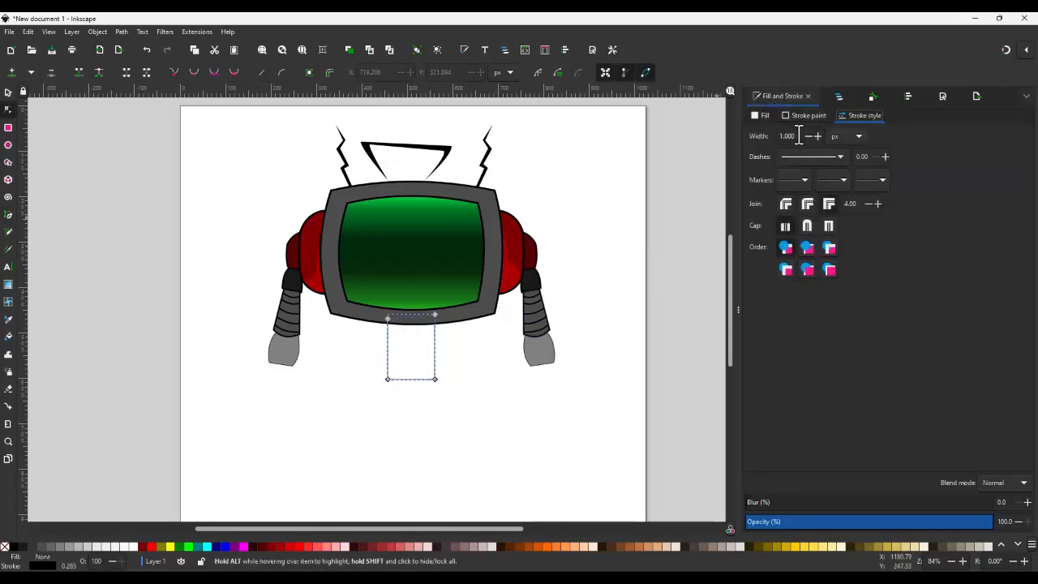
{"action": "type", "text": "4"}
{"action": "key", "text": "Return"}
{"action": "scroll", "coordinate": [415, 381], "scroll_direction": "up", "scroll_amount": 4, "text": "ctrl"}
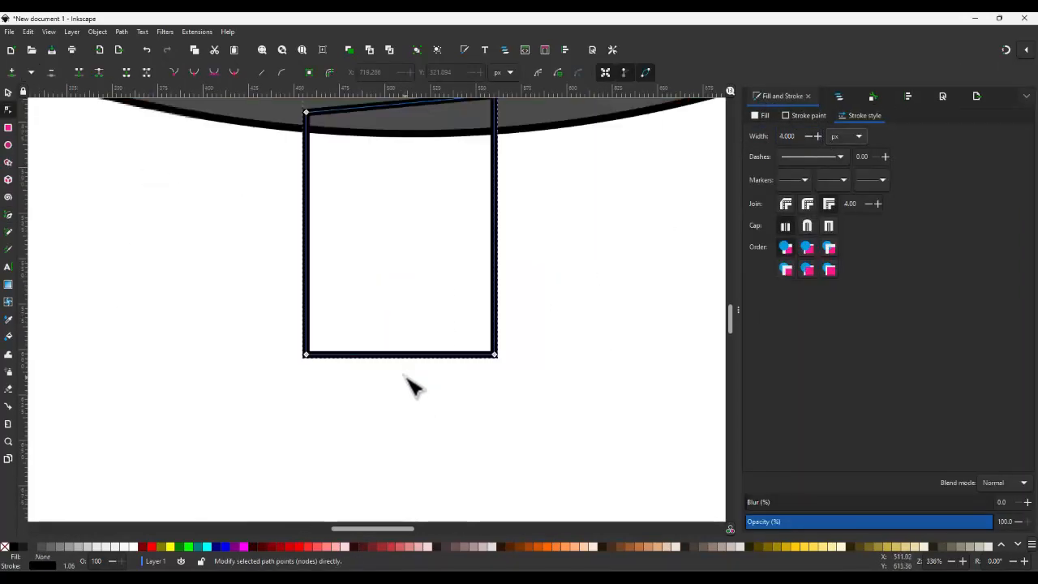
{"action": "left_click_drag", "start_coordinate": [408, 355], "coordinate": [401, 391]}
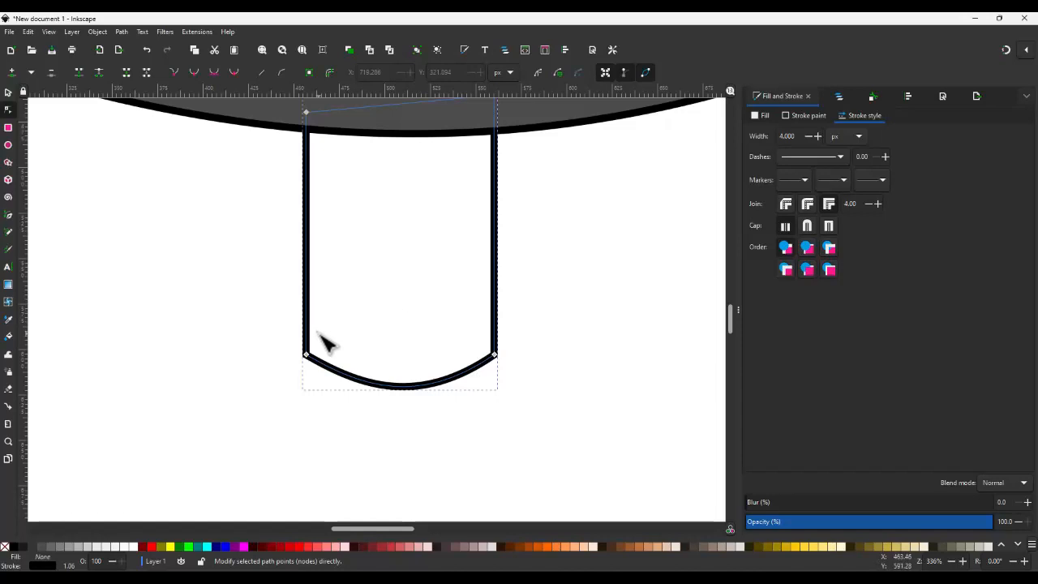
- Fill the neck with 50% Gray and slightly flatten the curve of its bottom edge
{"action": "key", "text": "s"}
{"action": "left_click", "coordinate": [52, 548]}
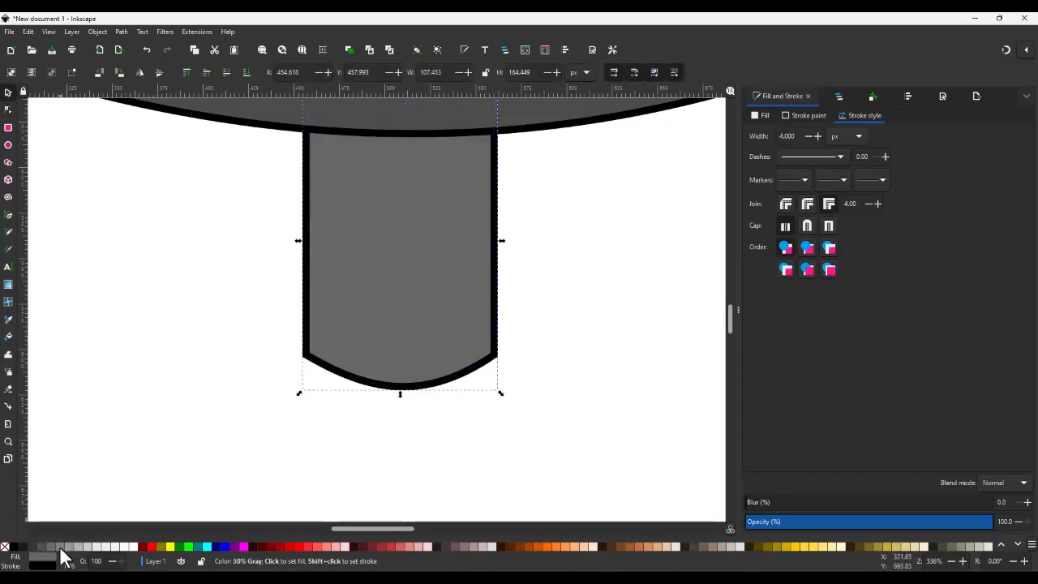
{"action": "left_click", "coordinate": [61, 548]}
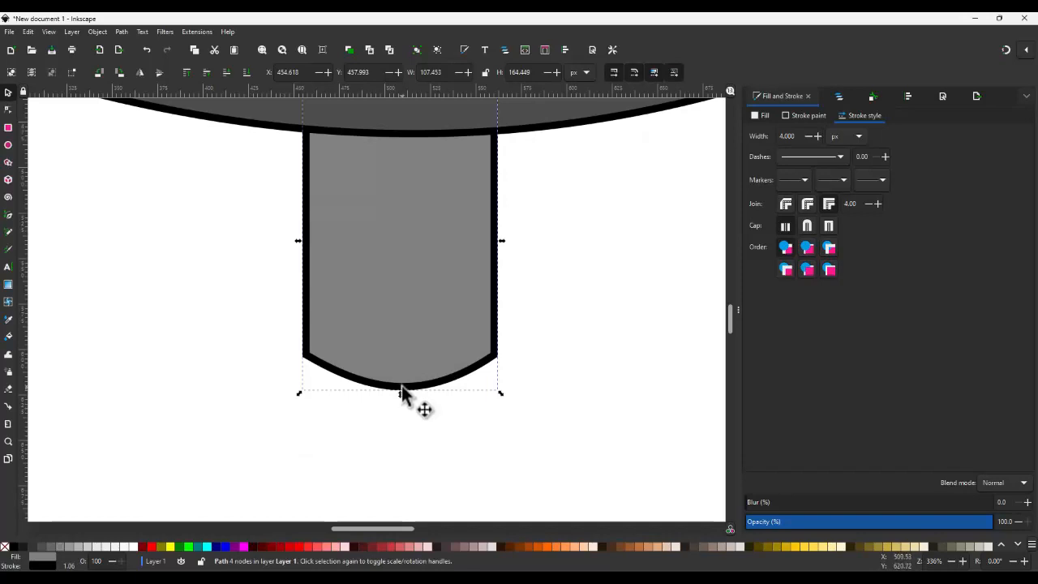
{"action": "double_click", "coordinate": [402, 387]}
{"action": "left_click_drag", "start_coordinate": [402, 385], "coordinate": [403, 374]}
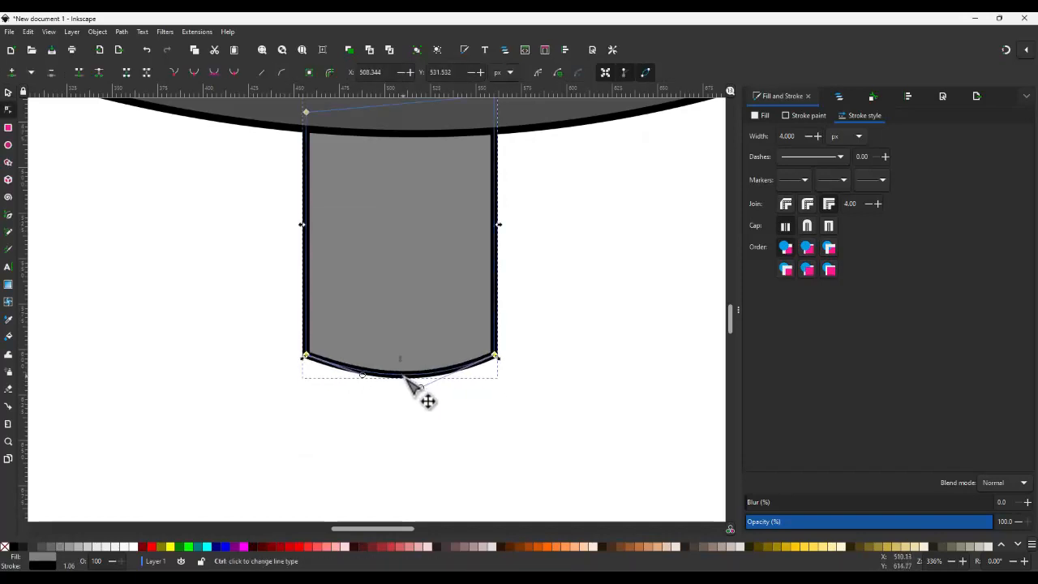
- Add a flat gray ellipse about 136 px wide and 31 px tall behind the neck, around its lower end
{"action": "key", "text": "e"}
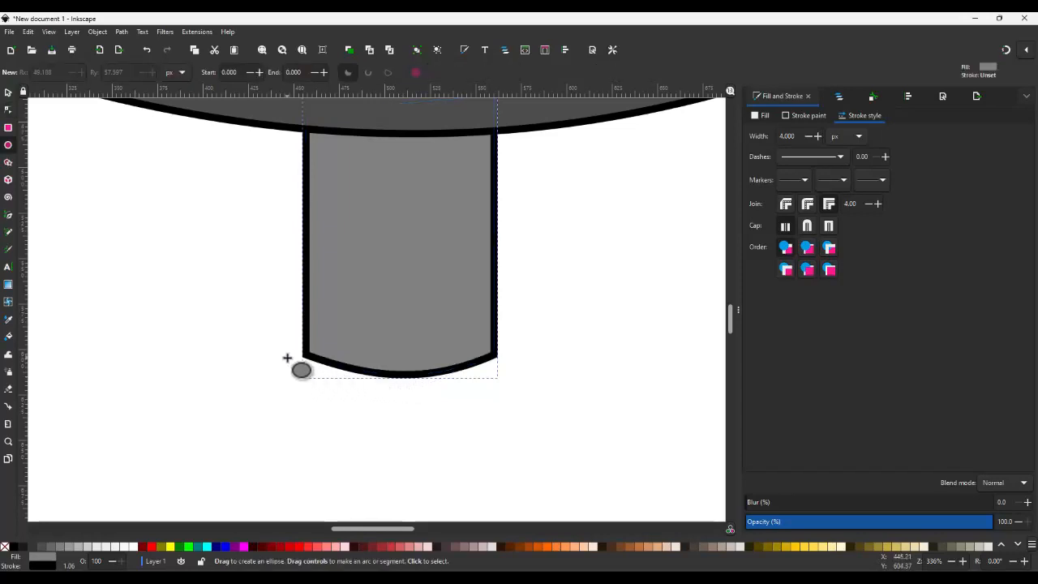
{"action": "left_click_drag", "start_coordinate": [341, 371], "coordinate": [531, 398]}
{"action": "key", "text": "s"}
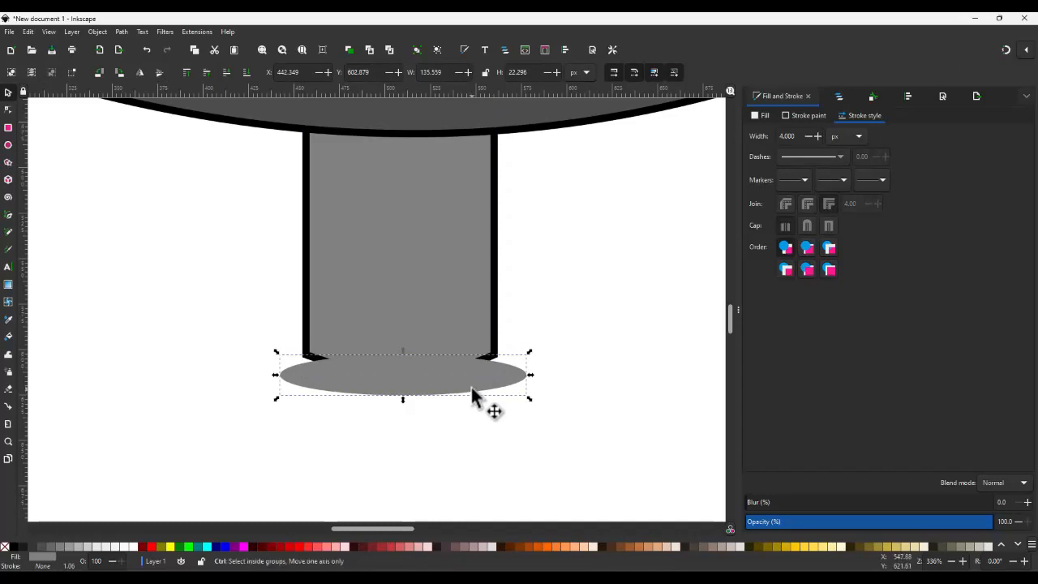
{"action": "key", "text": "Page_Down"}
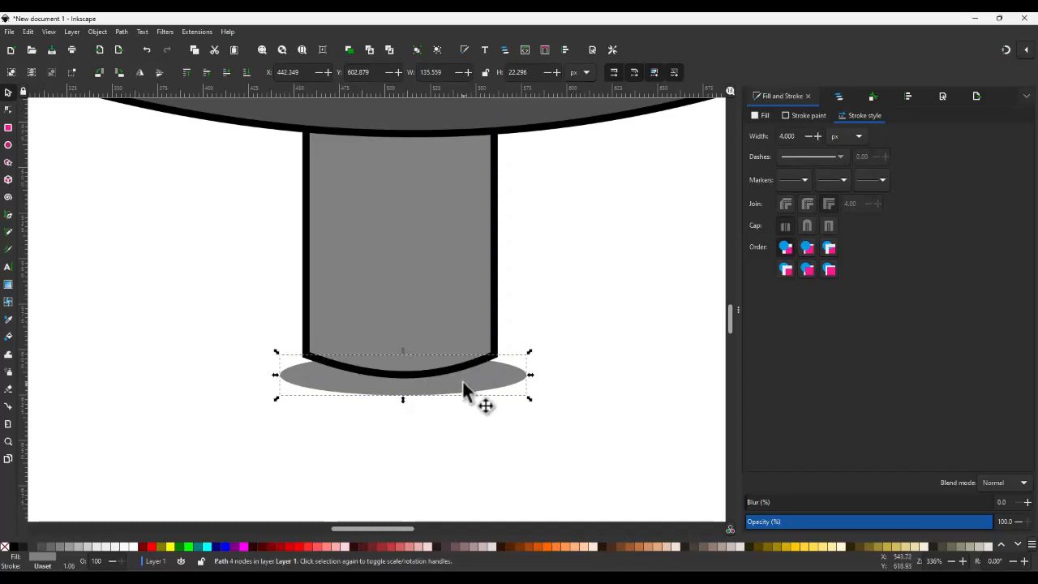
{"action": "left_click_drag", "start_coordinate": [462, 381], "coordinate": [462, 369]}
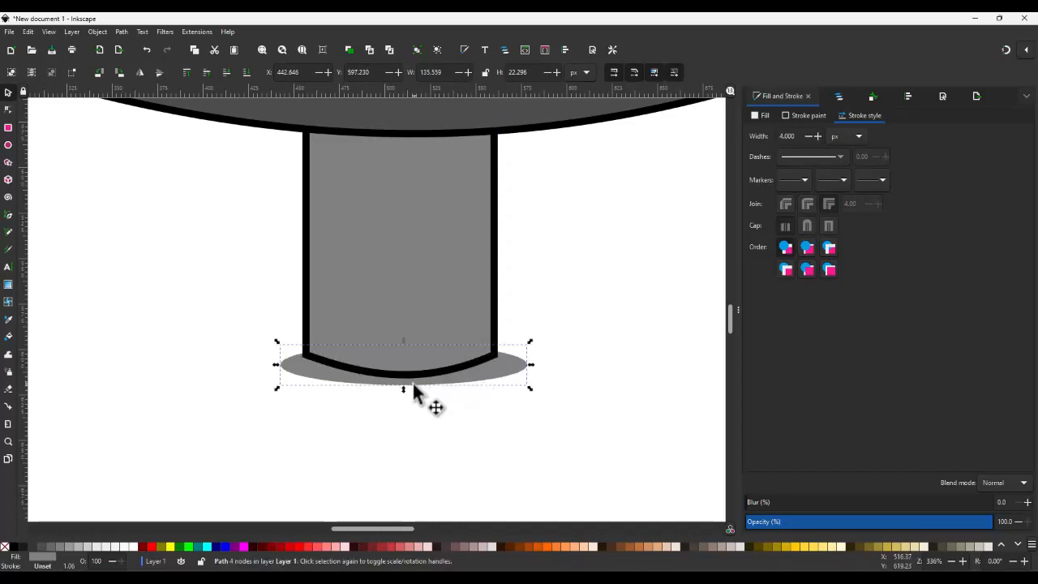
{"action": "mouse_move", "coordinate": [404, 388]}
{"action": "left_mouse_down"}
{"action": "mouse_move", "coordinate": [404, 407]}
{"action": "mouse_move", "coordinate": [419, 376]}
{"action": "left_mouse_up"}
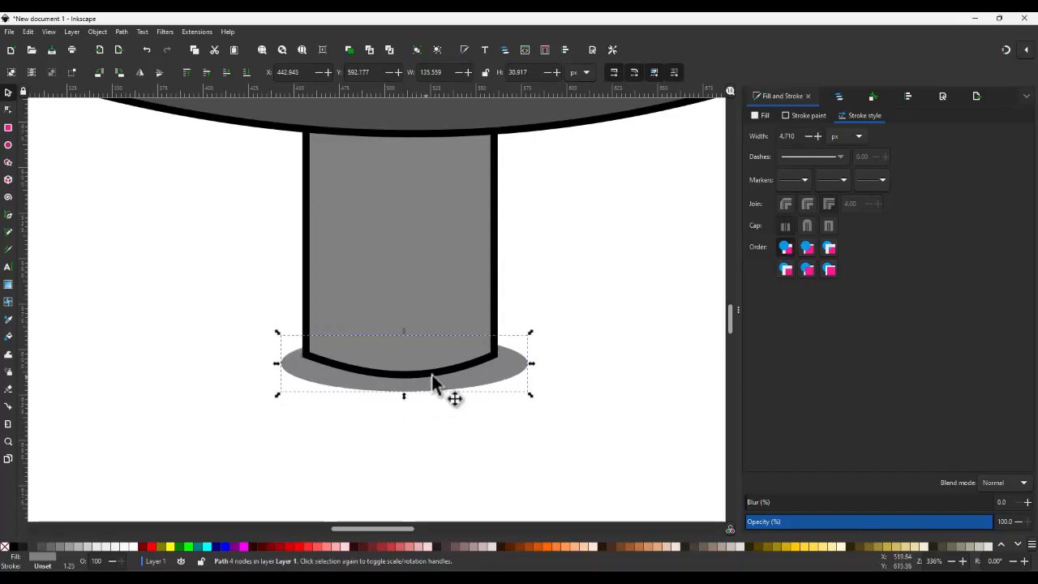
- Center the base ellipse horizontally on the neck, aligning relative to the last selected object
{"action": "left_click", "coordinate": [459, 298], "text": "shift"}
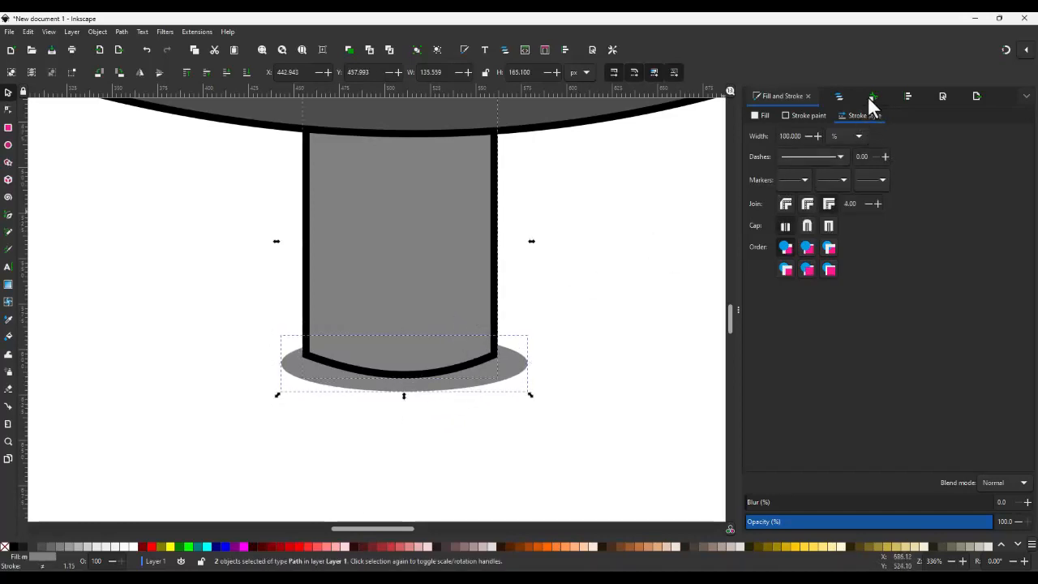
{"action": "left_click", "coordinate": [906, 95]}
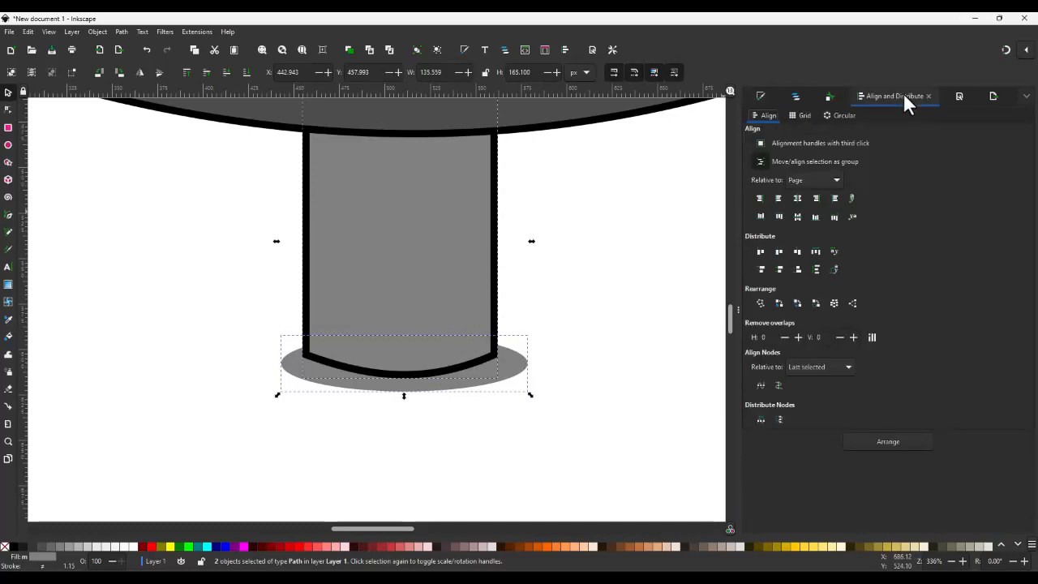
{"action": "left_click", "coordinate": [816, 179]}
{"action": "left_click", "coordinate": [817, 116]}
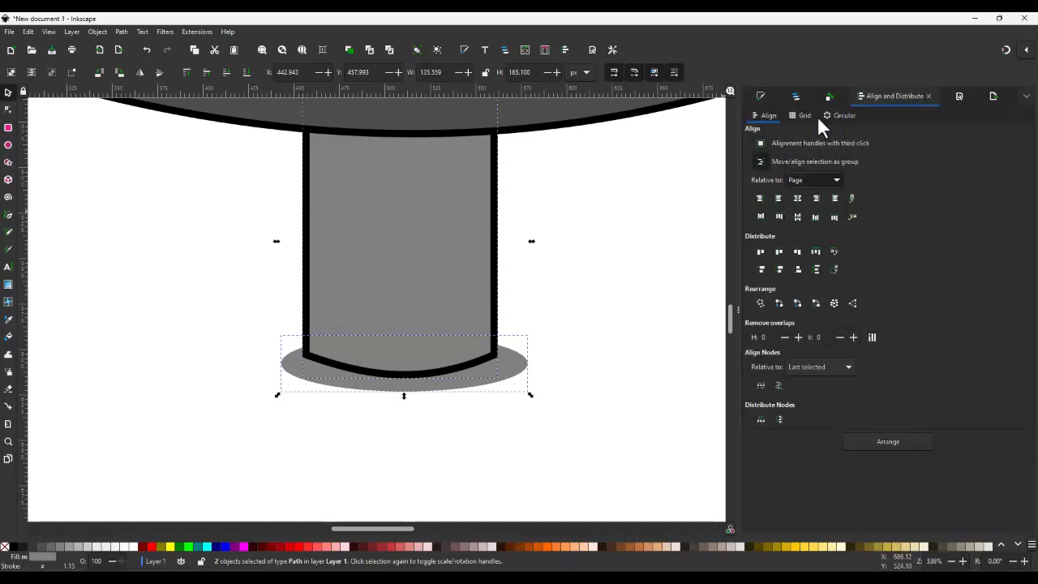
{"action": "left_click", "coordinate": [797, 198]}
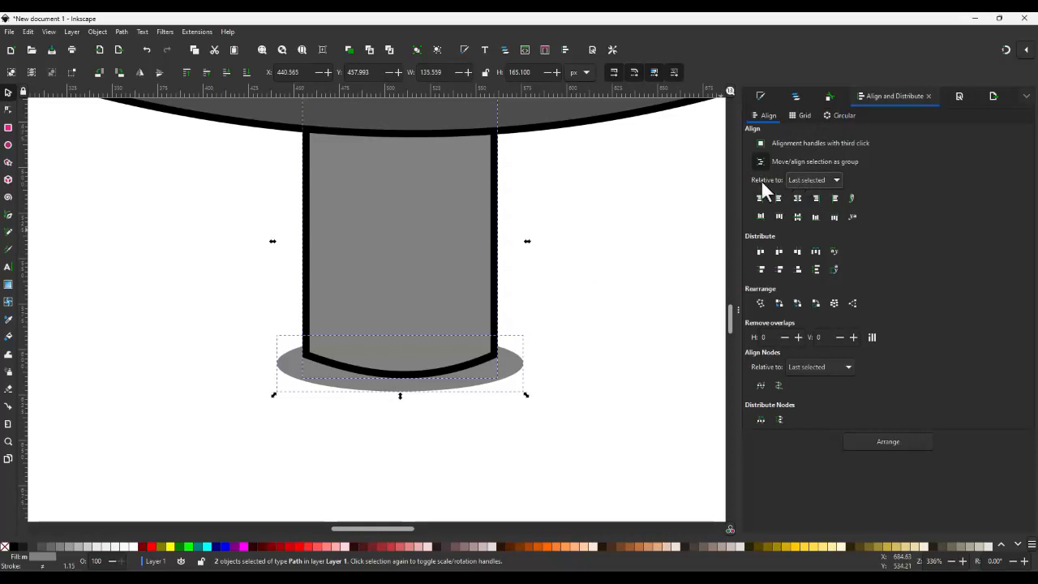
- Center the neck and ellipse together horizontally on the page
{"action": "left_click", "coordinate": [800, 181]}
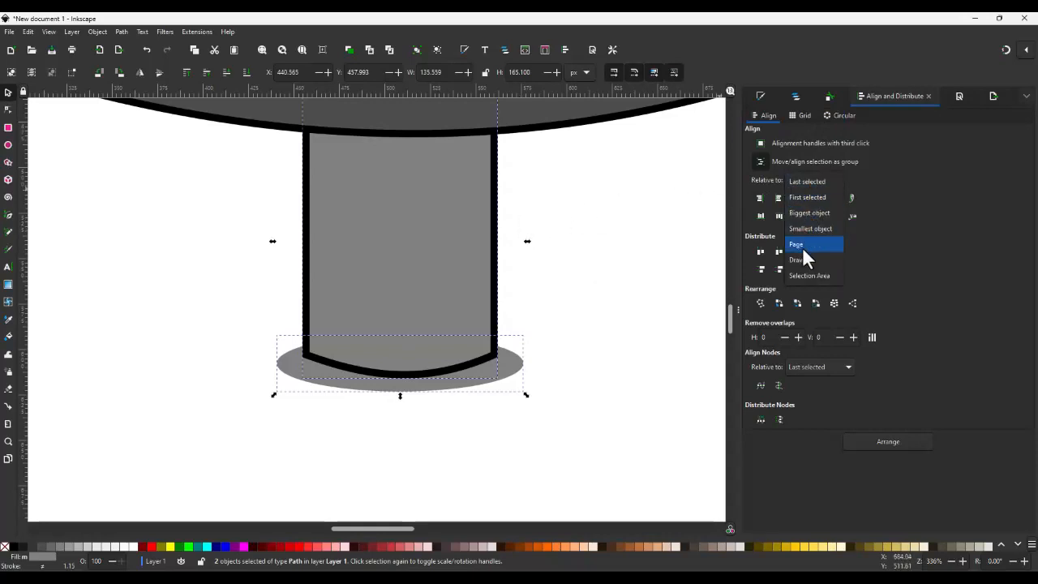
{"action": "left_click", "coordinate": [802, 244]}
{"action": "left_click", "coordinate": [798, 199]}
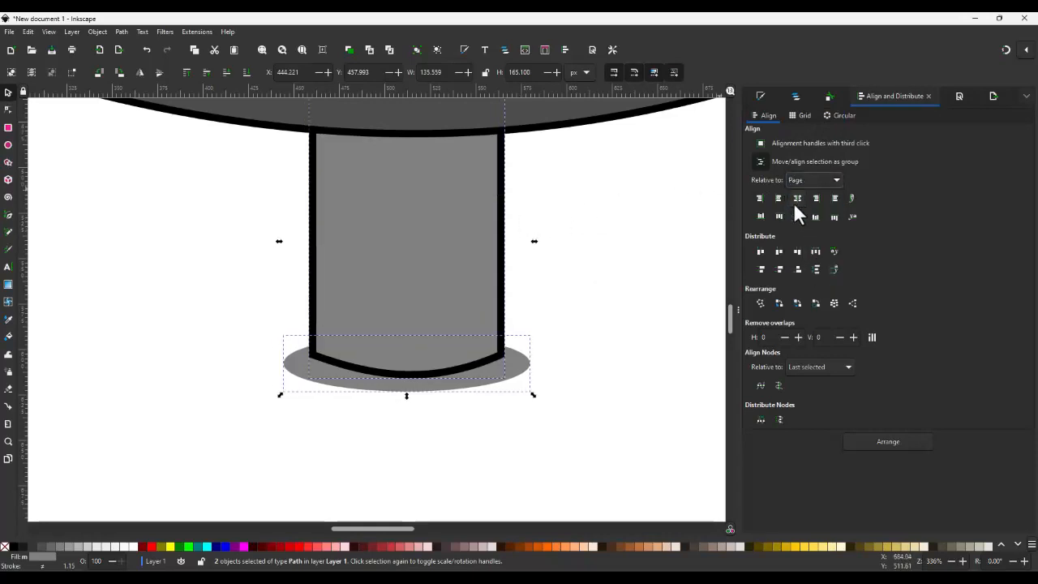
{"action": "left_click", "coordinate": [607, 256]}
- Draw a closed four-sided body tapering downward from the ellipse's side points, with a bottom edge about 64 px wide
{"action": "left_click", "coordinate": [463, 389]}
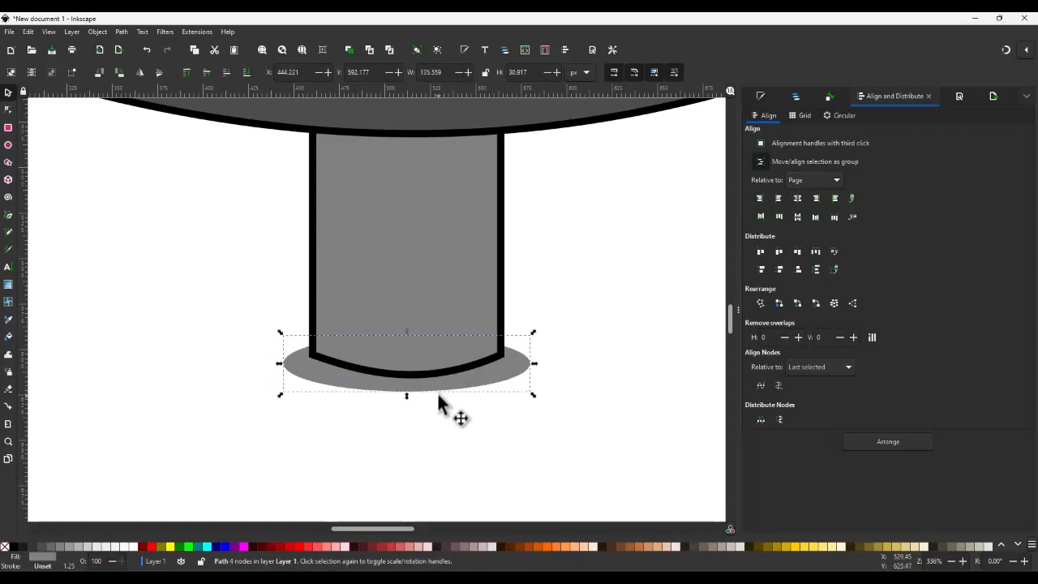
{"action": "key", "text": "b"}
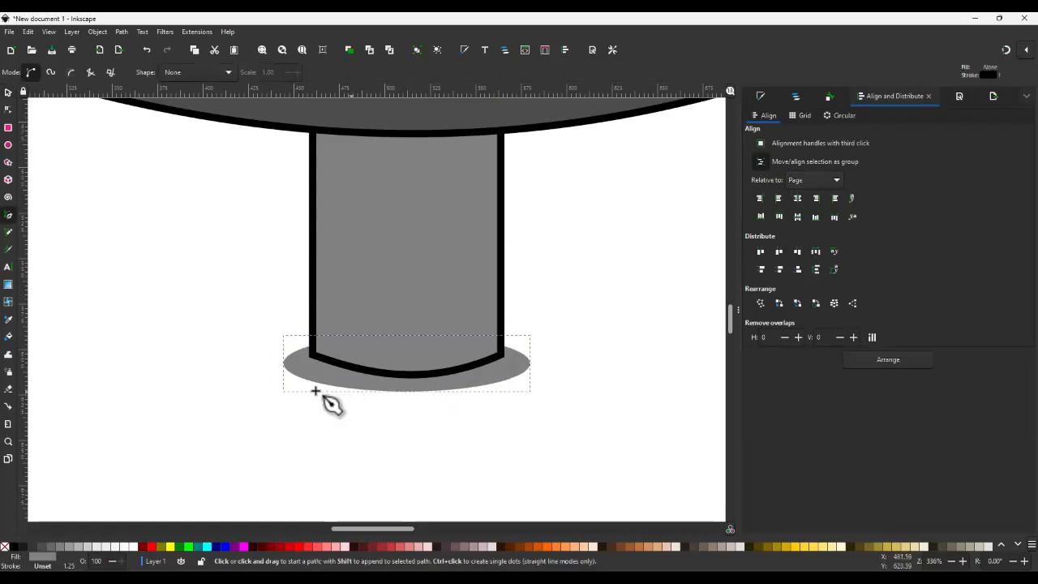
{"action": "left_click", "coordinate": [283, 364]}
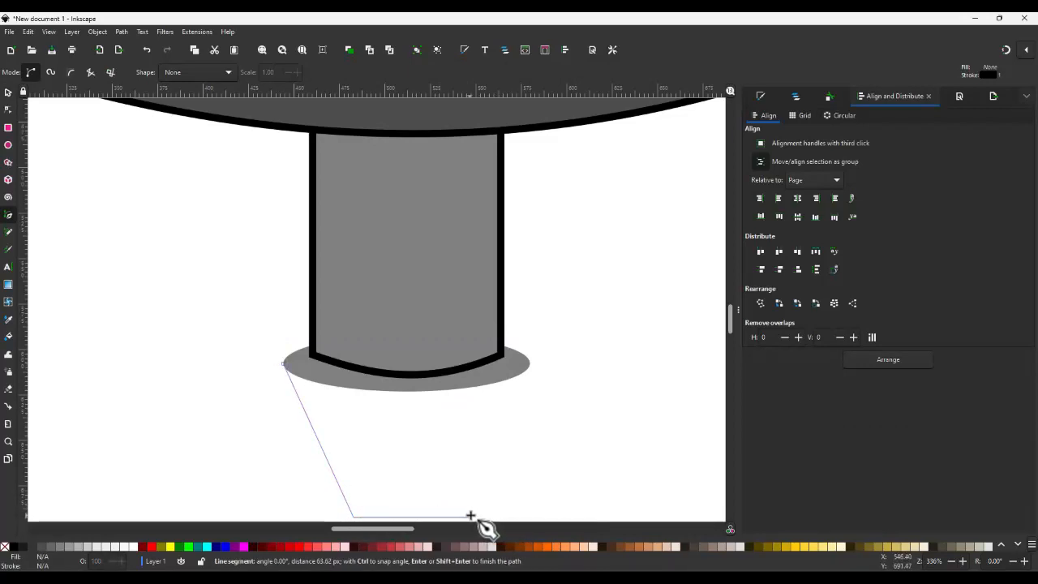
{"action": "left_click", "coordinate": [470, 516]}
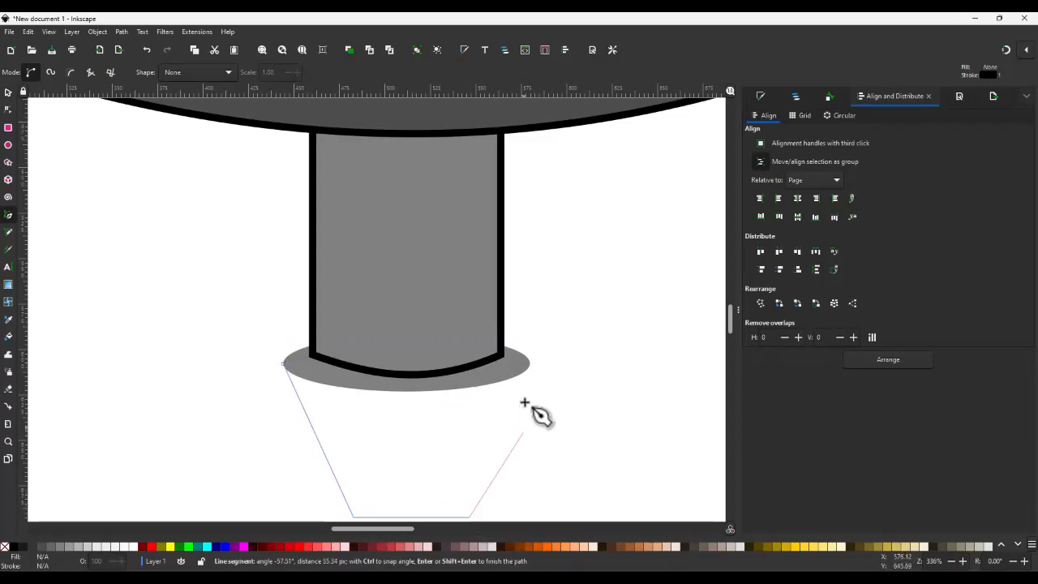
{"action": "left_click", "coordinate": [529, 362]}
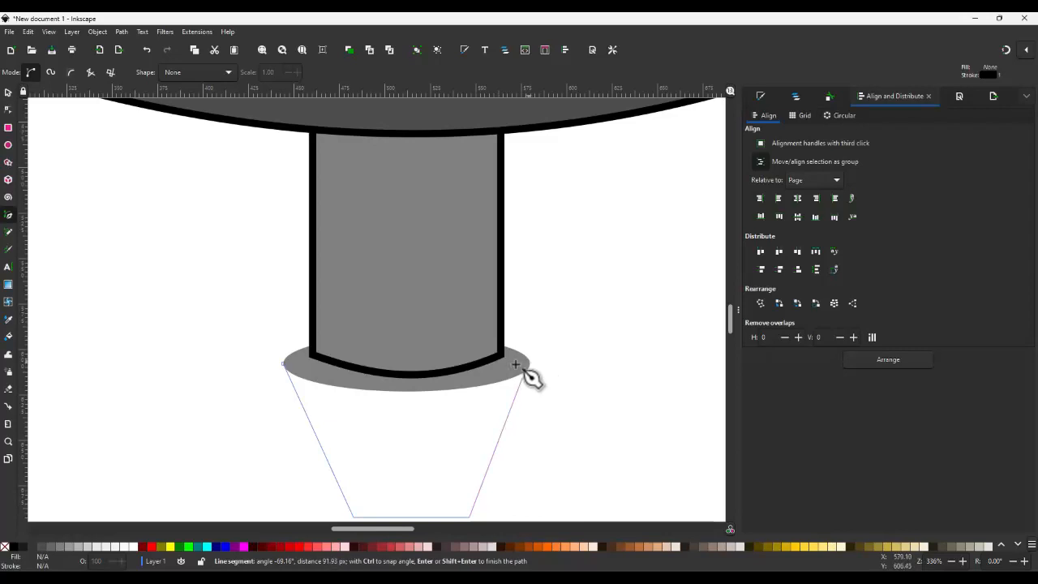
{"action": "left_click", "coordinate": [281, 364]}
{"action": "key", "text": "n"}
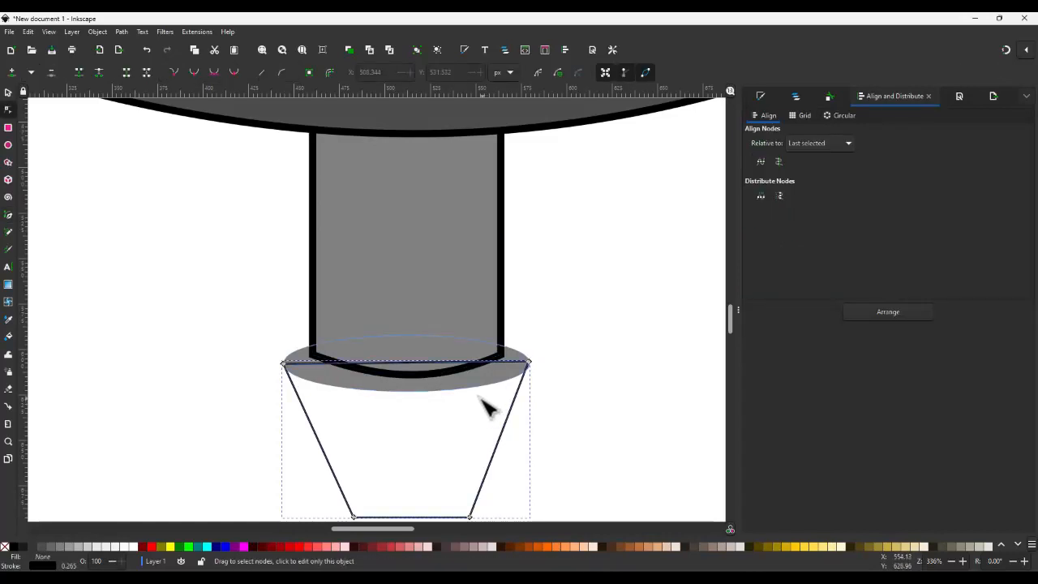
- Bow the tapered body's bottom edge slightly downward and fill the body with a darker gray than the ellipse
{"action": "scroll", "coordinate": [559, 361], "scroll_direction": "down", "scroll_amount": 3}
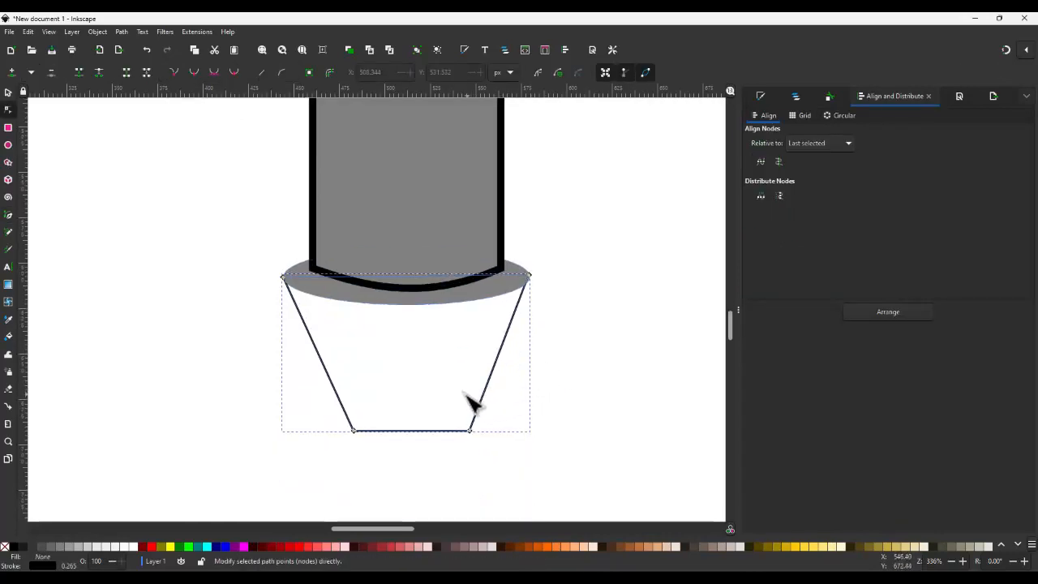
{"action": "left_click_drag", "start_coordinate": [415, 430], "coordinate": [415, 435]}
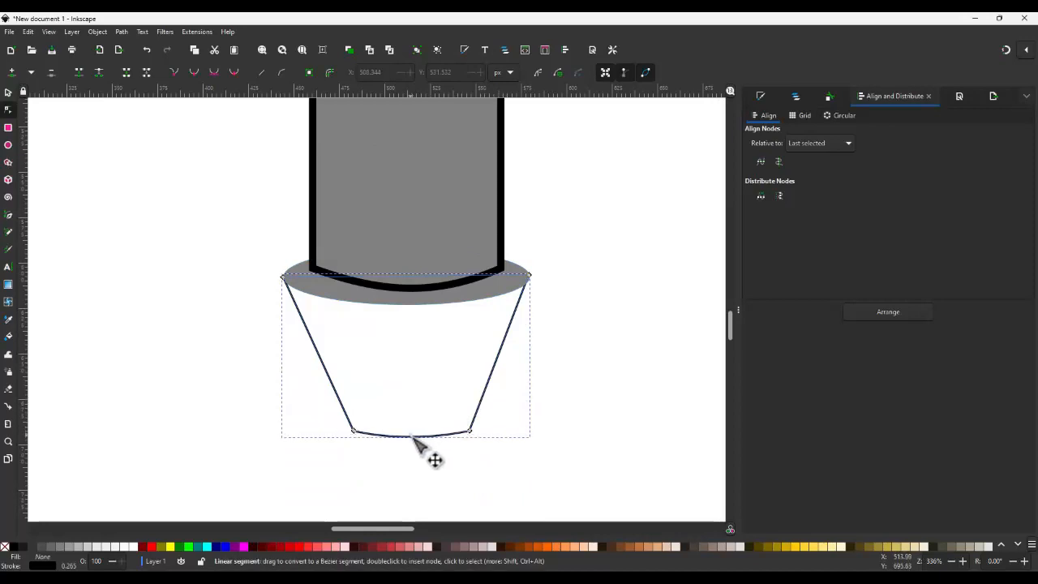
{"action": "left_click", "coordinate": [50, 548]}
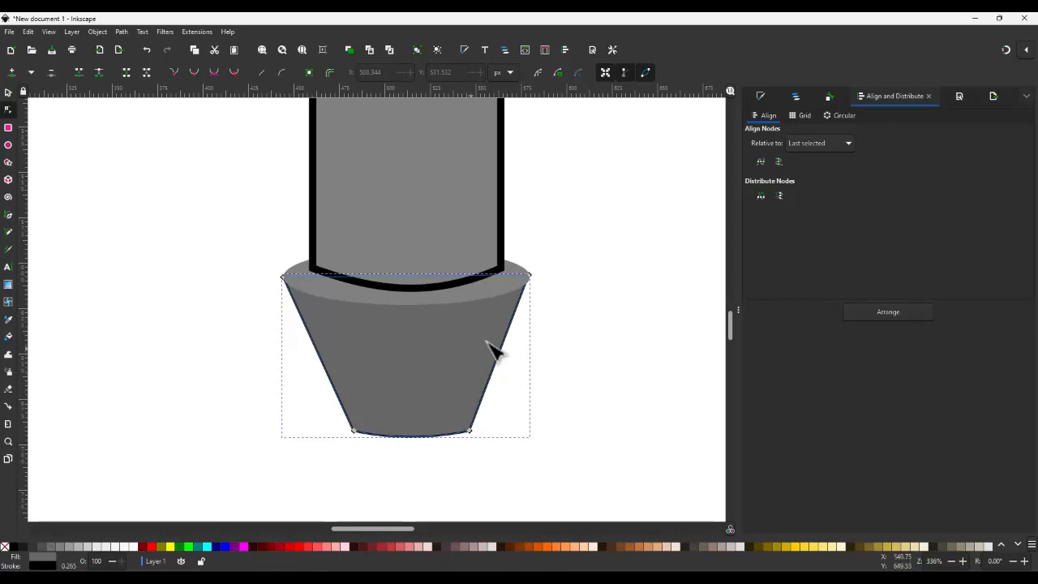
{"action": "left_click", "coordinate": [568, 317]}
- Give the base ellipse a 90% Gray stroke 2 px wide
{"action": "left_click", "coordinate": [528, 274]}
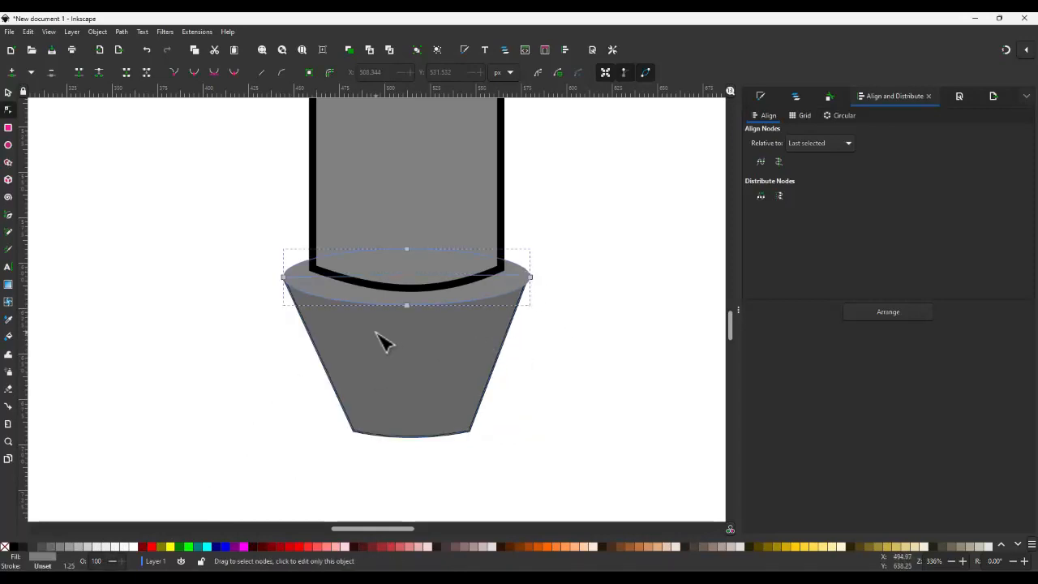
{"action": "left_click", "coordinate": [12, 547], "text": "shift"}
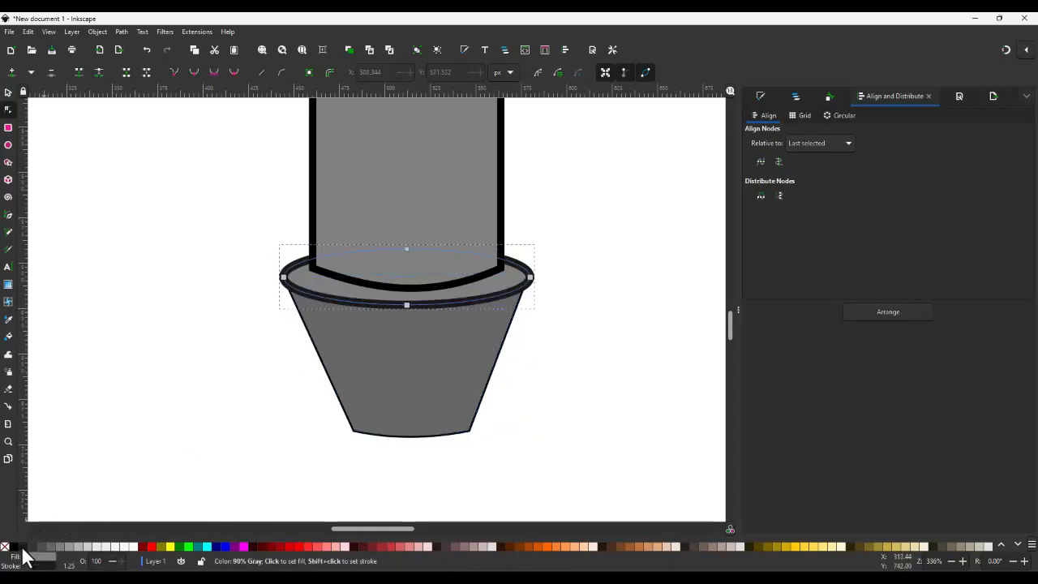
{"action": "left_click", "coordinate": [761, 97]}
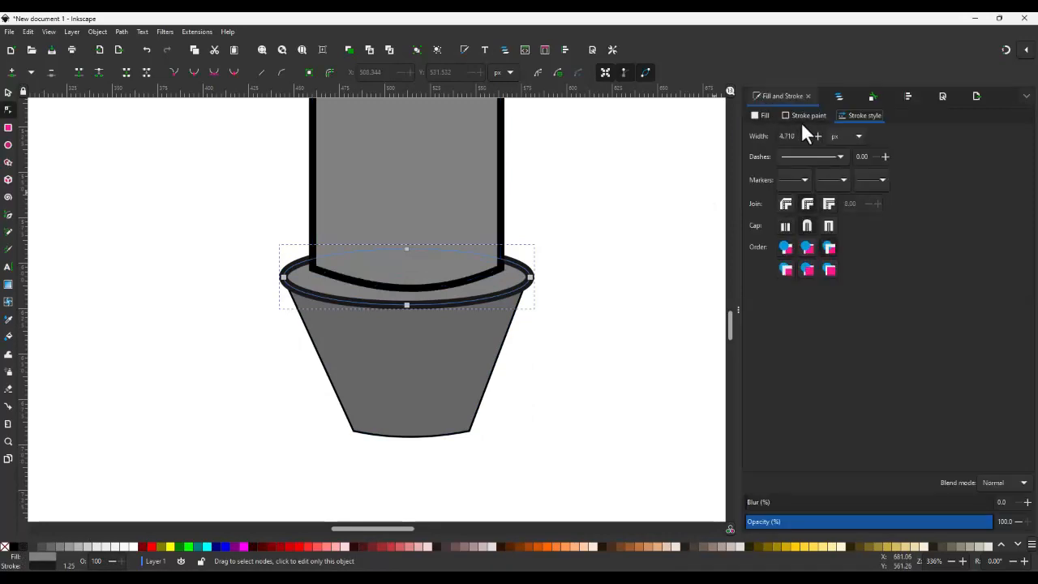
{"action": "key", "text": "Tab"}
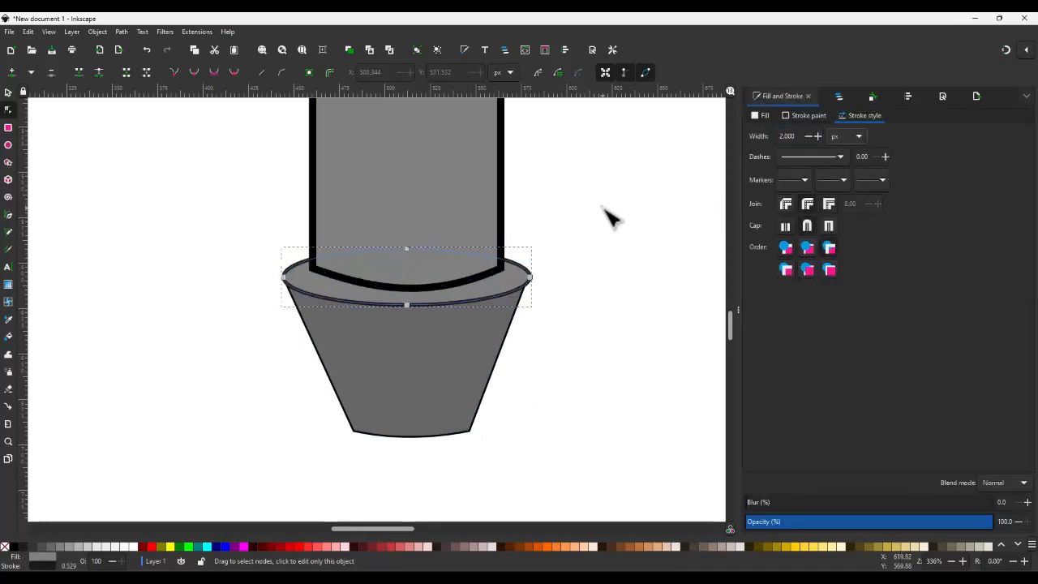
{"action": "left_click", "coordinate": [574, 291]}
- Move the tapered body's upper-right node onto the right end of the ellipse's outline
{"action": "left_click", "coordinate": [513, 316]}
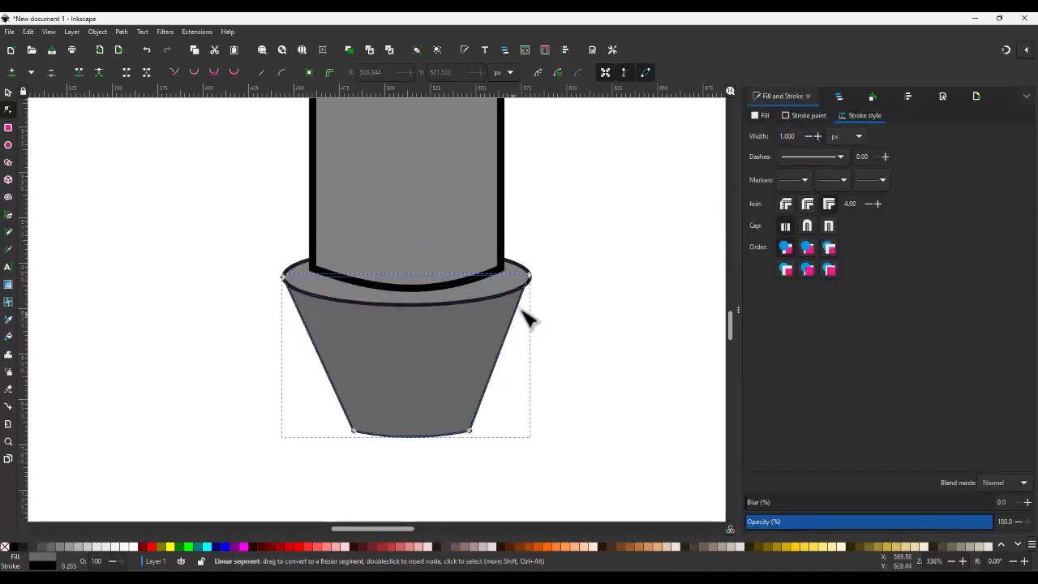
{"action": "key", "text": "m"}
{"action": "key", "text": "n"}
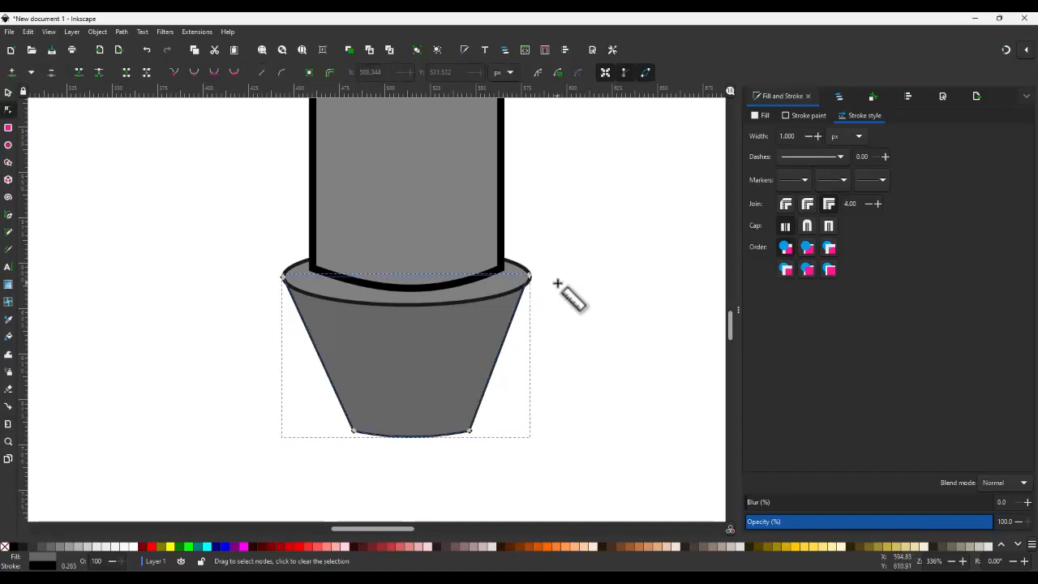
{"action": "left_click", "coordinate": [530, 277]}
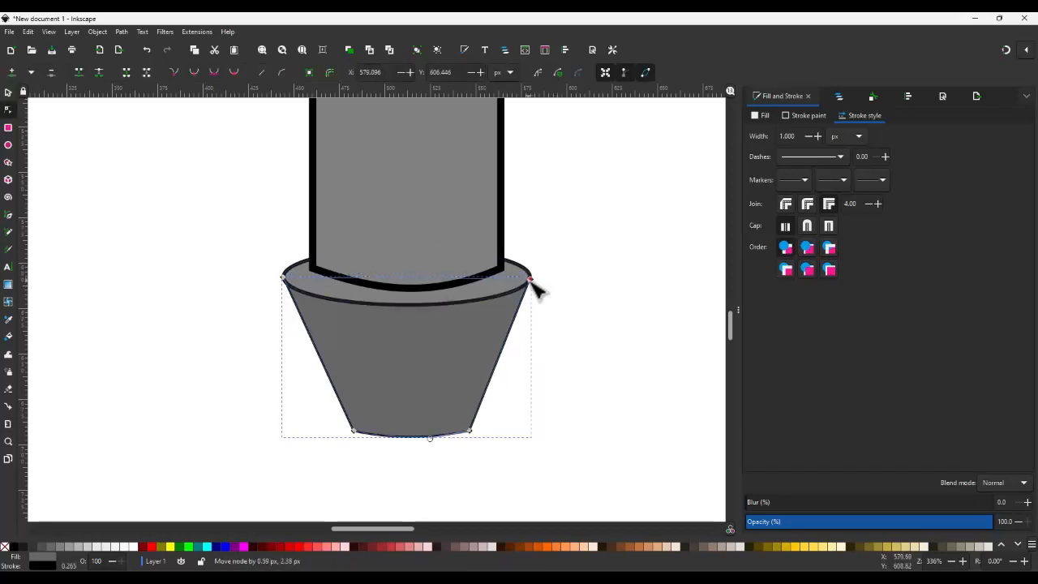
{"action": "scroll", "coordinate": [541, 282], "scroll_direction": "up", "scroll_amount": 3}
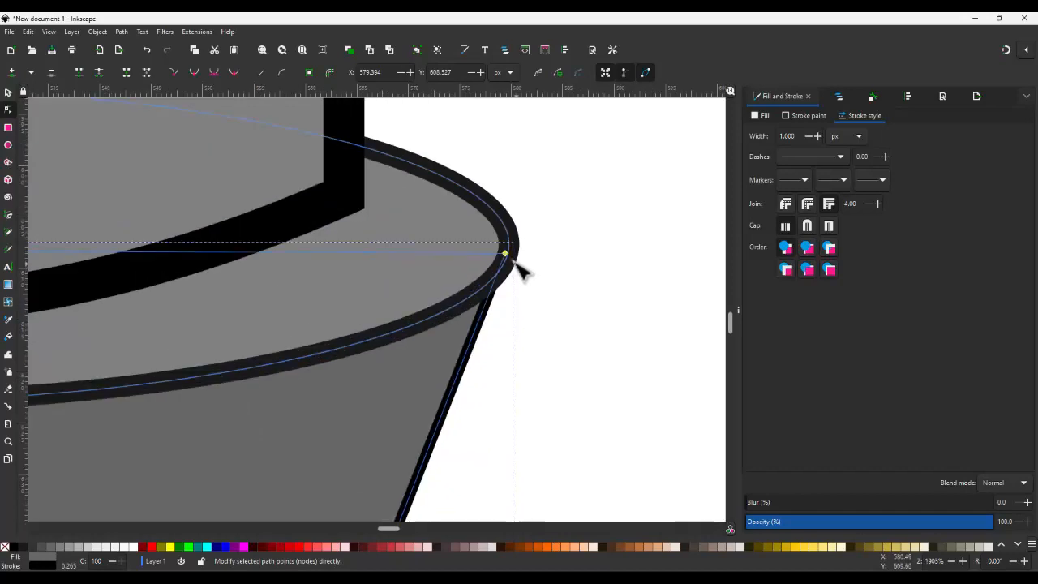
{"action": "left_click_drag", "start_coordinate": [511, 258], "coordinate": [515, 261]}
{"action": "scroll", "coordinate": [561, 296], "scroll_direction": "down", "scroll_amount": 4}
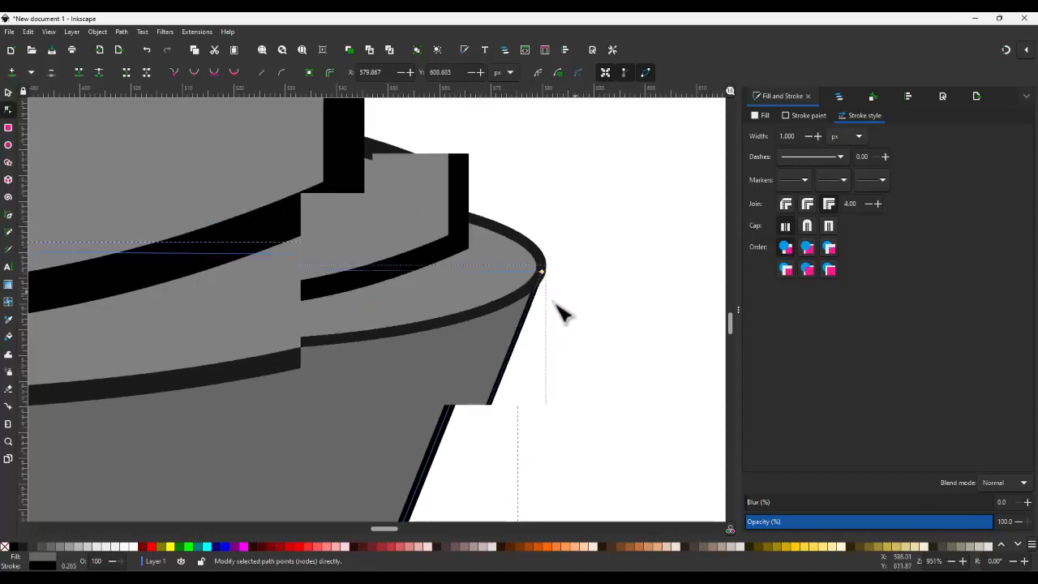
{"action": "key", "text": "s"}
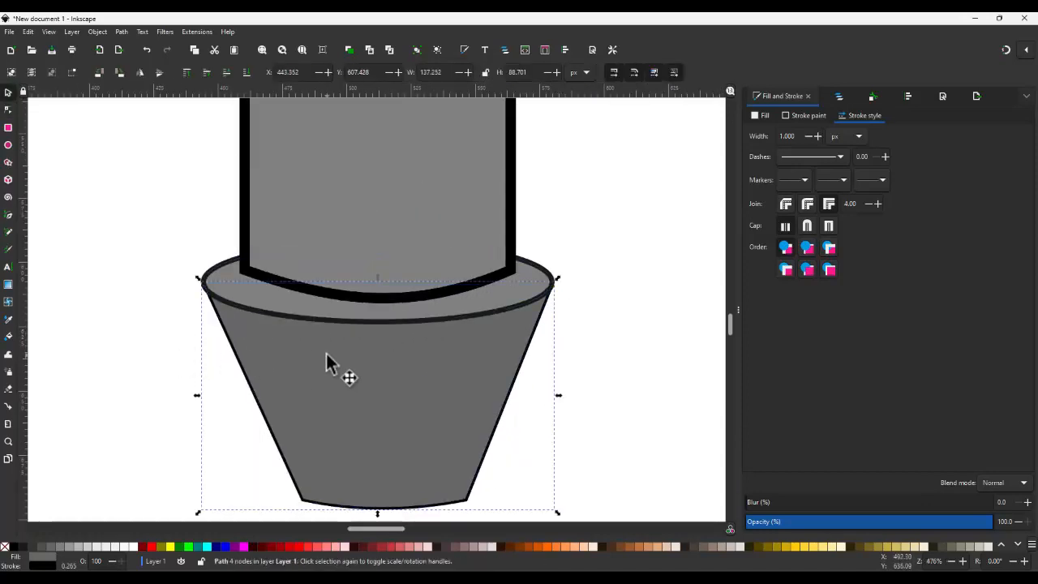
- Draw a line across the upper part of the neck from edge to edge and bow it downward
{"action": "key", "text": "b"}
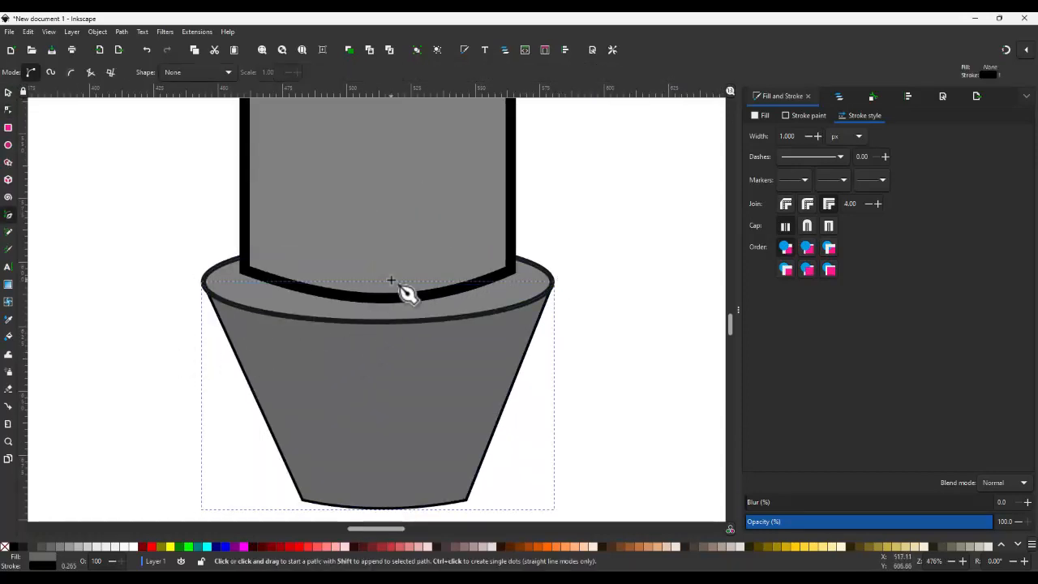
{"action": "scroll", "coordinate": [357, 220], "scroll_direction": "up", "scroll_amount": 5}
{"action": "scroll", "coordinate": [346, 217], "scroll_direction": "up", "scroll_amount": 1}
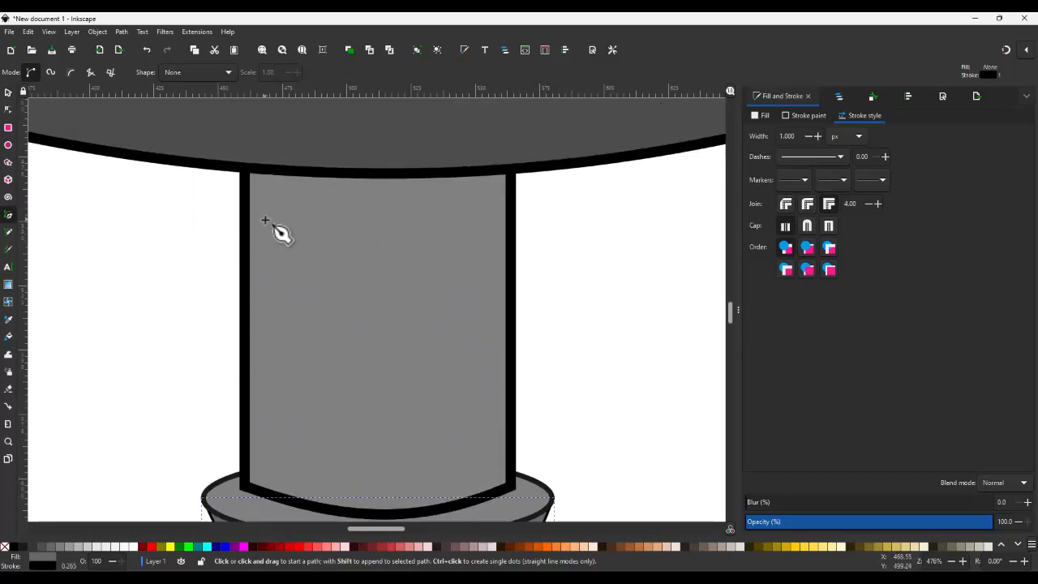
{"action": "left_click", "coordinate": [243, 224]}
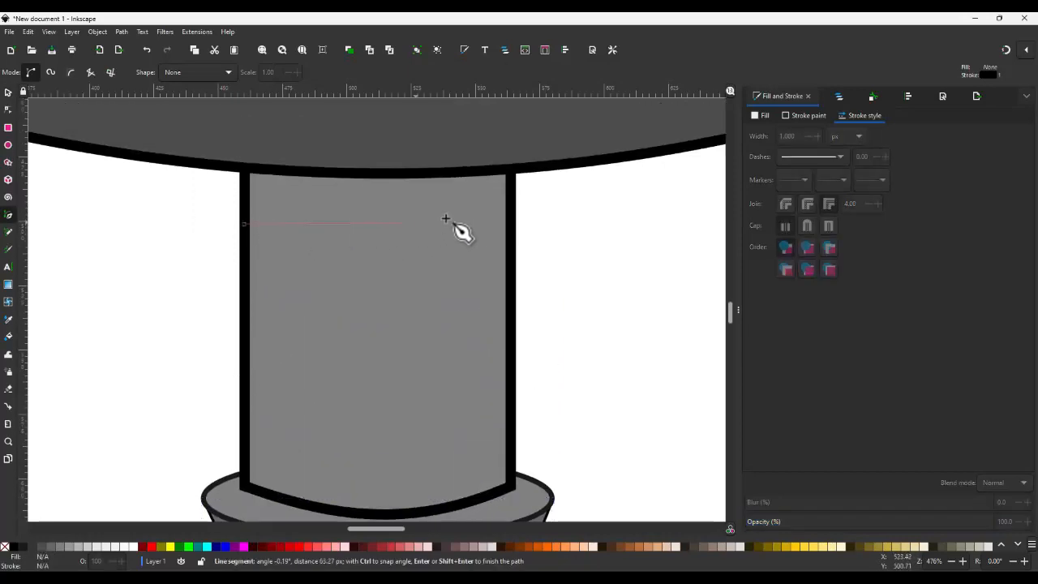
{"action": "double_click", "coordinate": [510, 222]}
{"action": "key", "text": "n"}
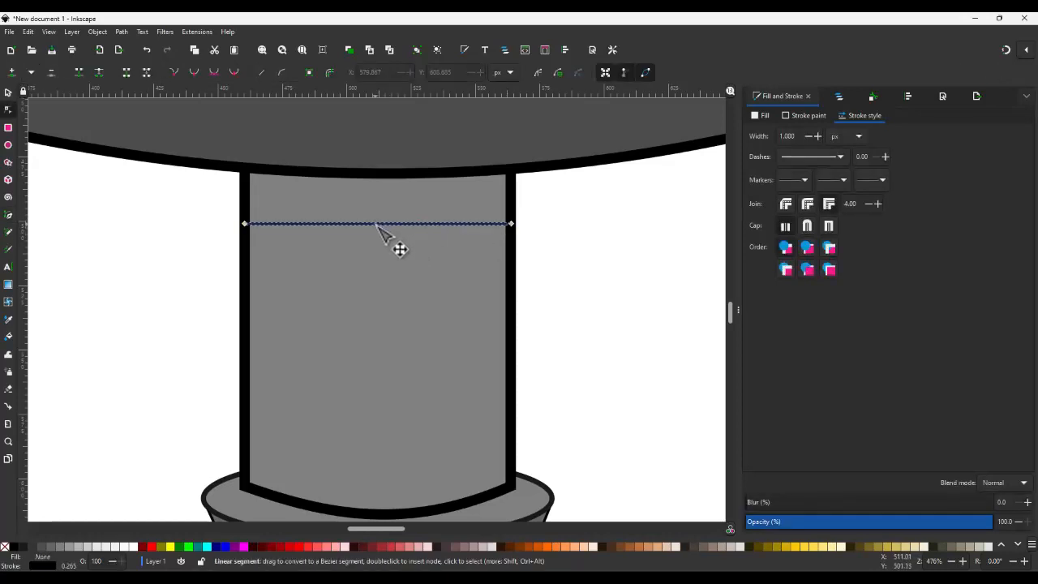
{"action": "left_click_drag", "start_coordinate": [377, 224], "coordinate": [376, 250]}
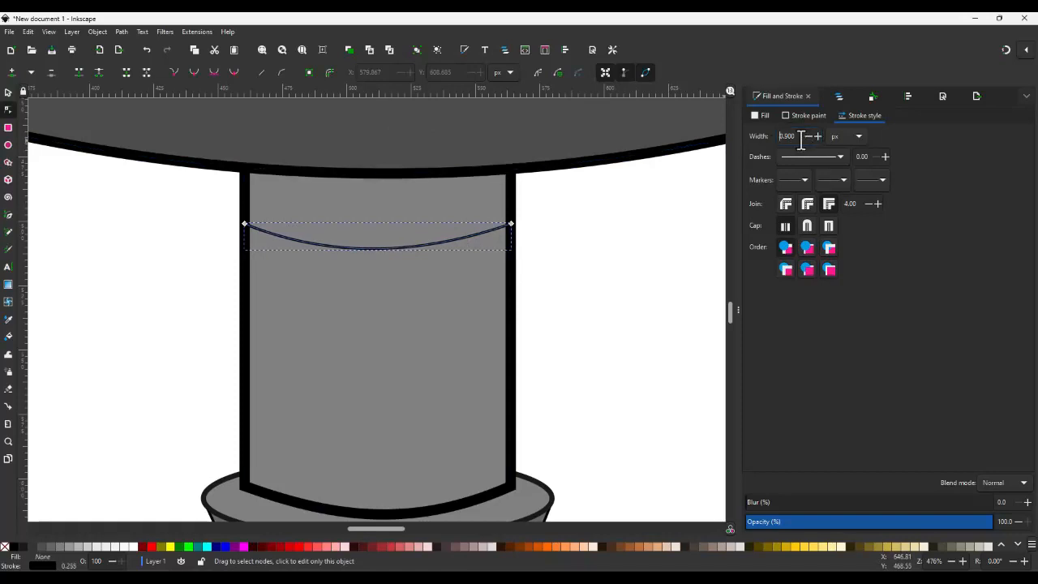
- Set the curved neck line's stroke width to 3 px
{"action": "type", "text": "2"}
{"action": "key", "text": "Return"}
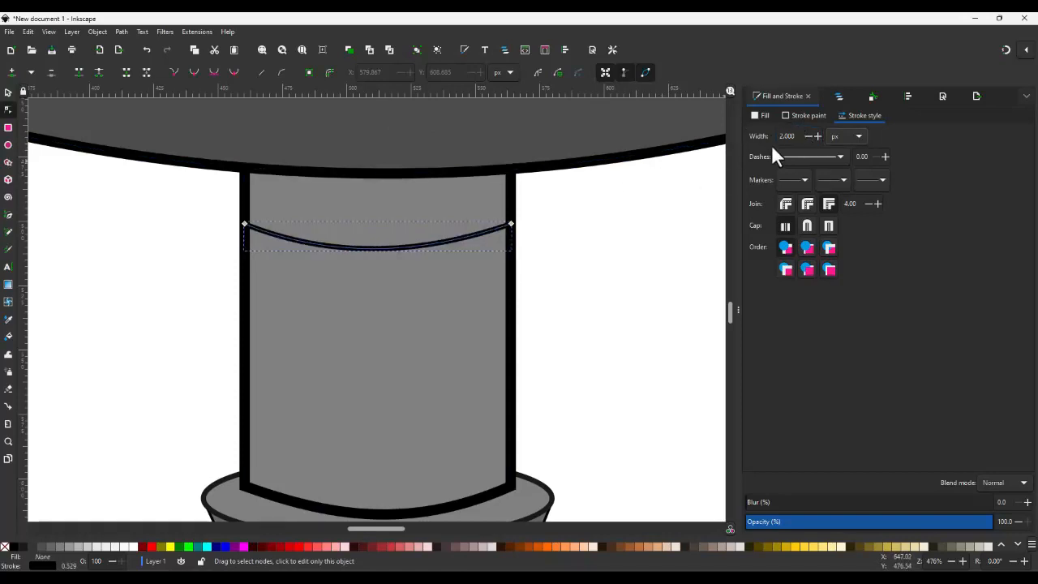
{"action": "left_click_drag", "start_coordinate": [799, 137], "coordinate": [772, 137]}
{"action": "type", "text": "3"}
{"action": "key", "text": "Return"}
- Duplicate the curved line four times and spread the five ribs down the height of the neck
{"action": "key", "text": "s"}
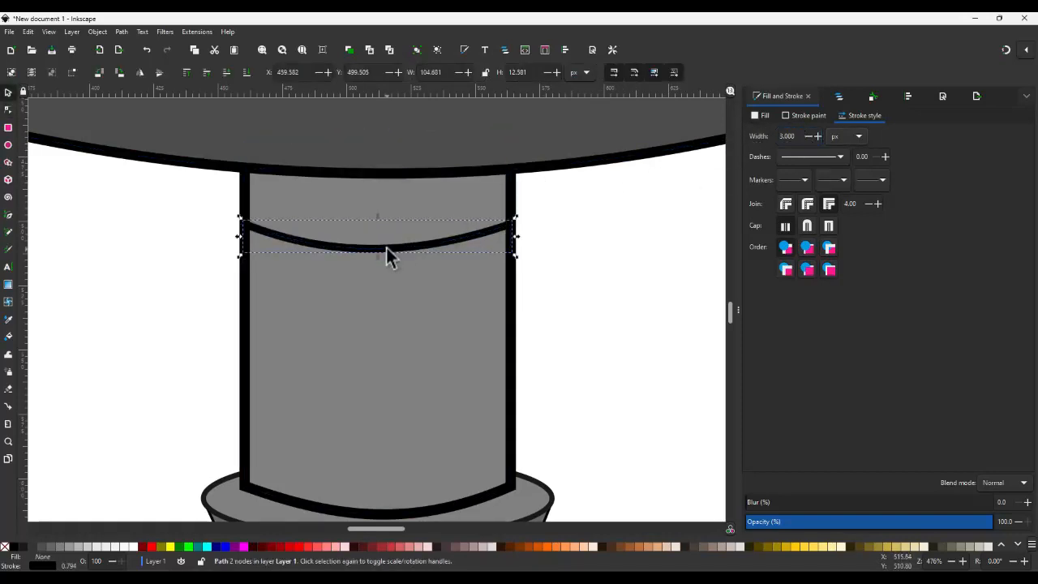
{"action": "left_click_drag", "start_coordinate": [383, 240], "coordinate": [389, 438]}
{"action": "key", "text": "ctrl+d"}
{"action": "key", "text": "ctrl+d"}
{"action": "key", "text": "ctrl+d"}
{"action": "key", "text": "ctrl+d"}
- Distribute the neck's five curved ribs vertically so that the gaps between them are equal
{"action": "left_click", "coordinate": [389, 383], "text": "shift"}
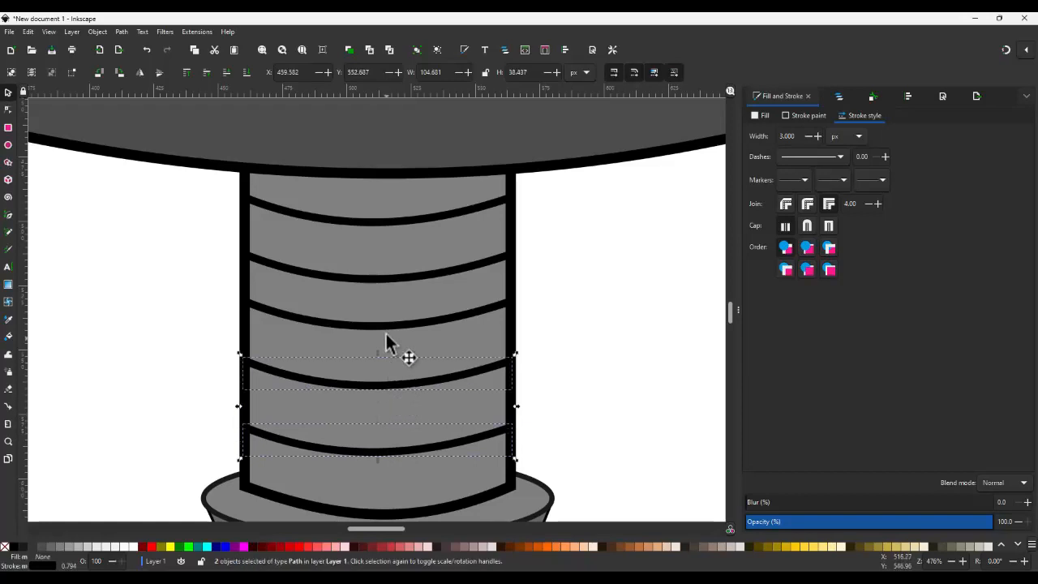
{"action": "left_click", "coordinate": [387, 325], "text": "shift"}
{"action": "left_click", "coordinate": [386, 272], "text": "shift"}
{"action": "left_click", "coordinate": [388, 221], "text": "shift"}
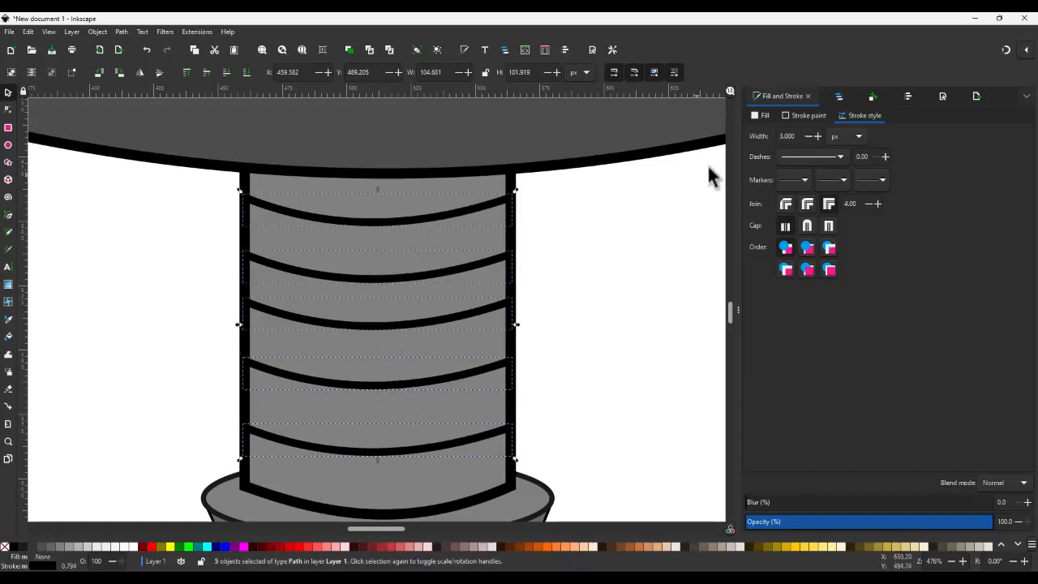
{"action": "left_click", "coordinate": [906, 96]}
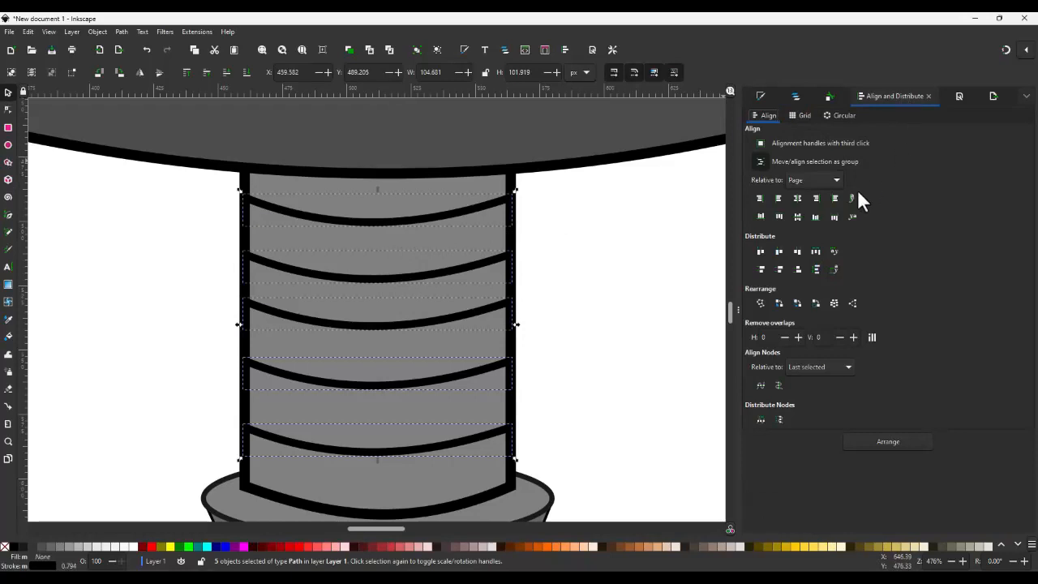
{"action": "left_click", "coordinate": [816, 269]}
{"action": "left_click", "coordinate": [639, 311]}
{"action": "scroll", "coordinate": [537, 310], "scroll_direction": "down", "scroll_amount": 2}
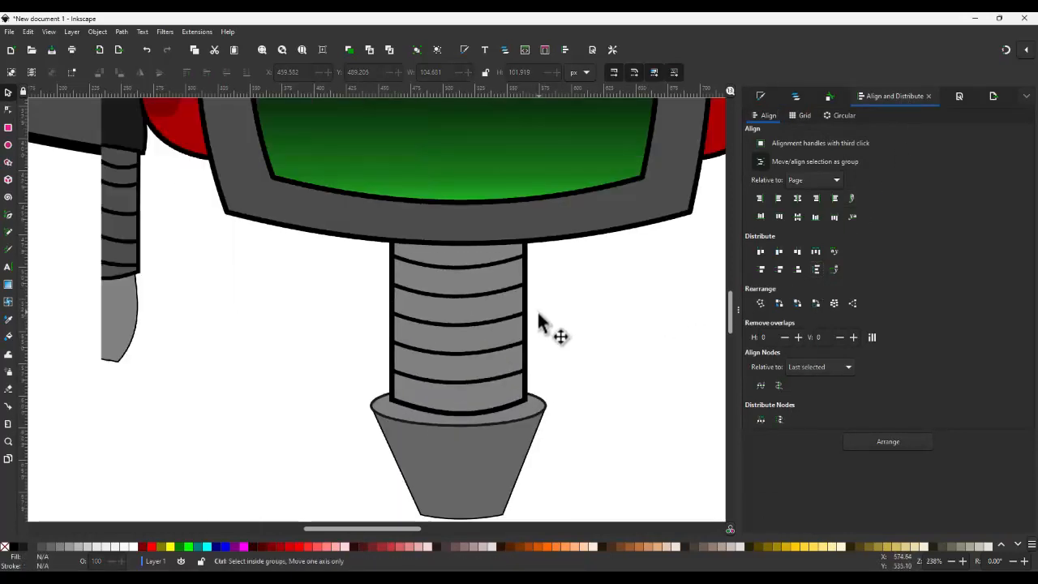
- Give the neck a linear gradient fill ending in fully opaque black, and add a stop at its midpoint
{"action": "left_click", "coordinate": [464, 254]}
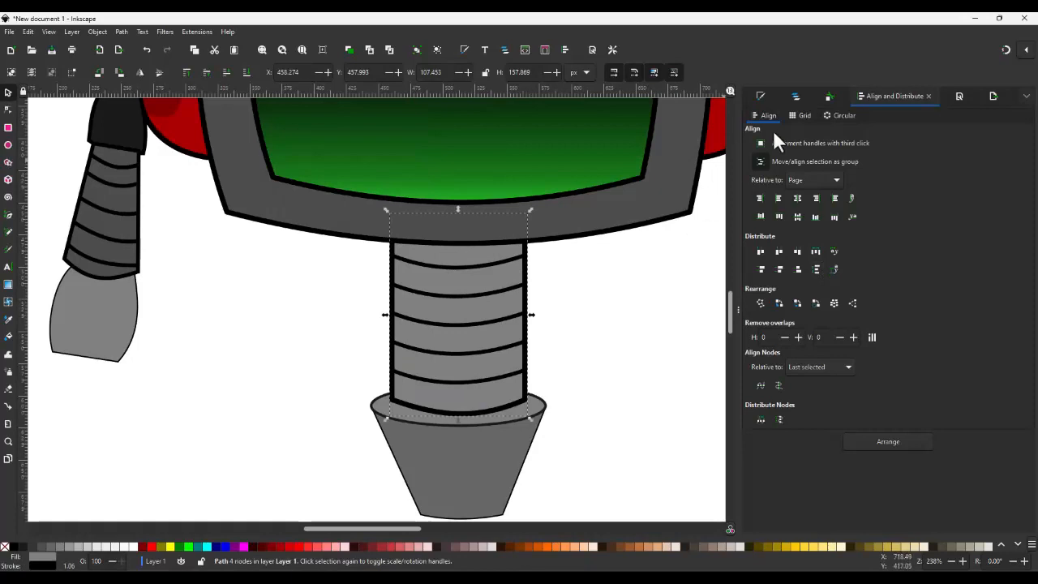
{"action": "left_click", "coordinate": [760, 96]}
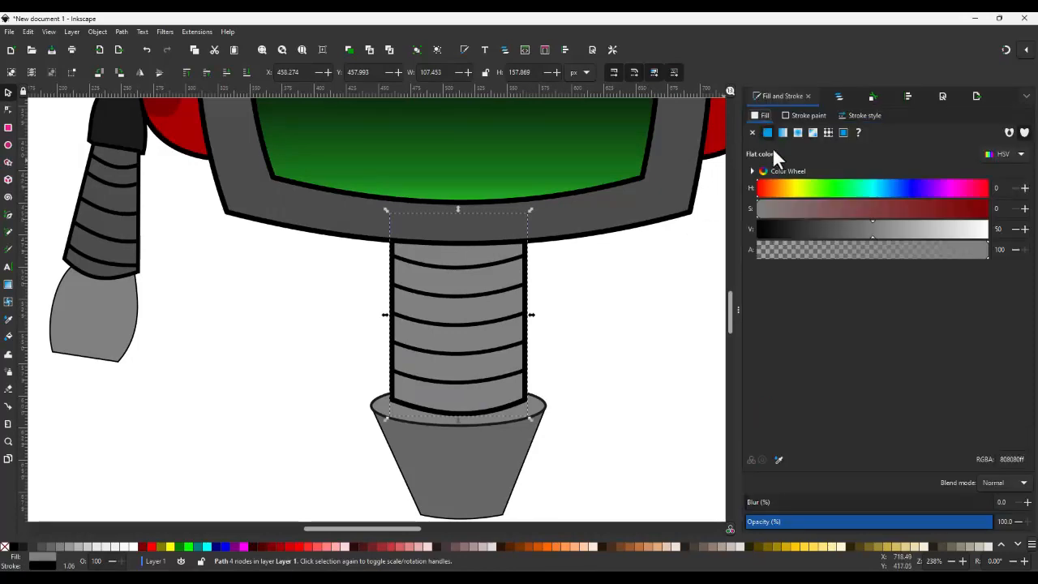
{"action": "left_click", "coordinate": [784, 132]}
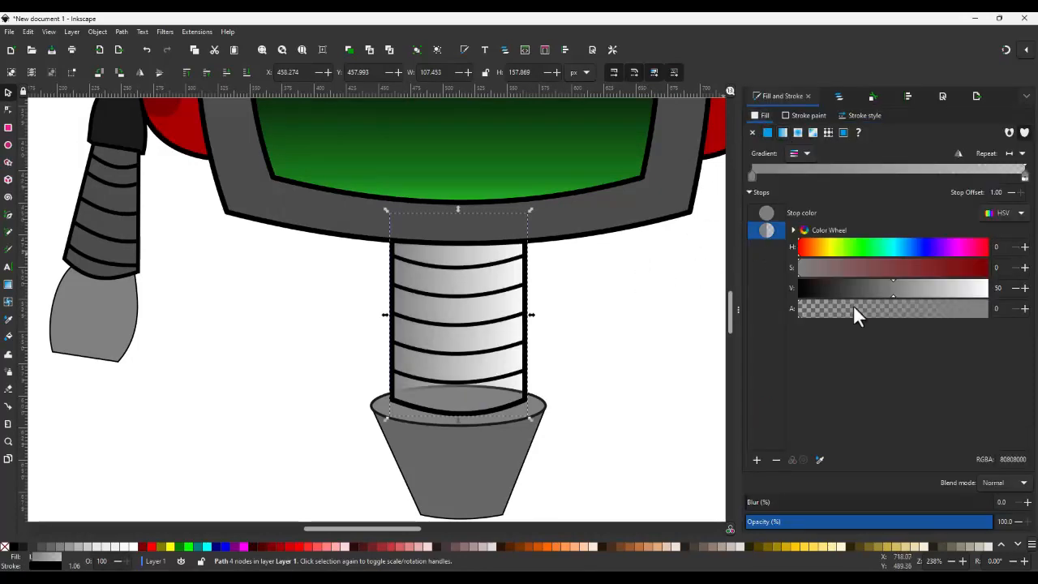
{"action": "left_click_drag", "start_coordinate": [854, 305], "coordinate": [991, 308]}
{"action": "left_click_drag", "start_coordinate": [882, 296], "coordinate": [747, 297]}
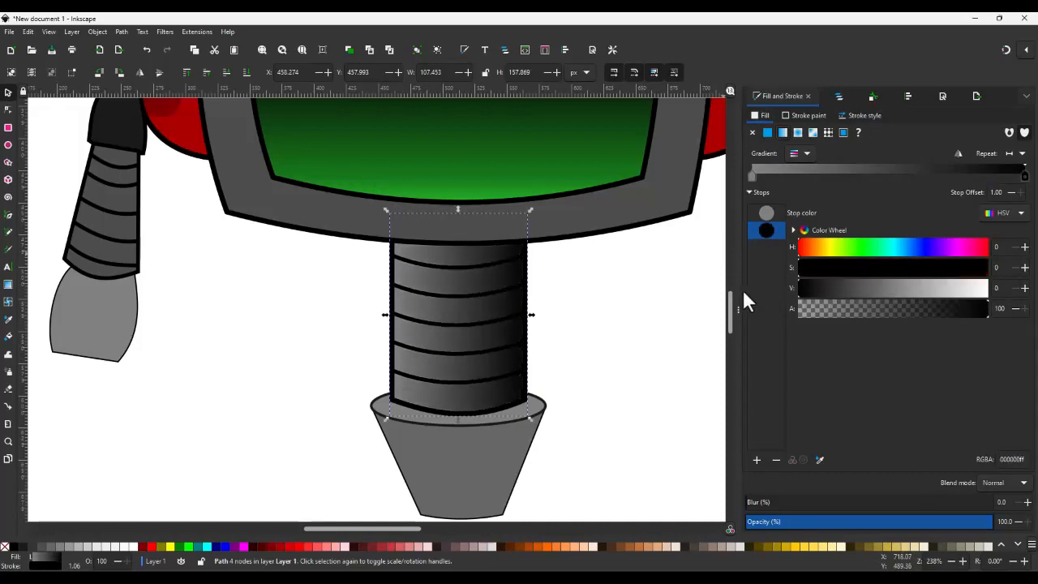
{"action": "left_click", "coordinate": [756, 460]}
{"action": "left_click", "coordinate": [776, 460]}
{"action": "left_click", "coordinate": [756, 458]}
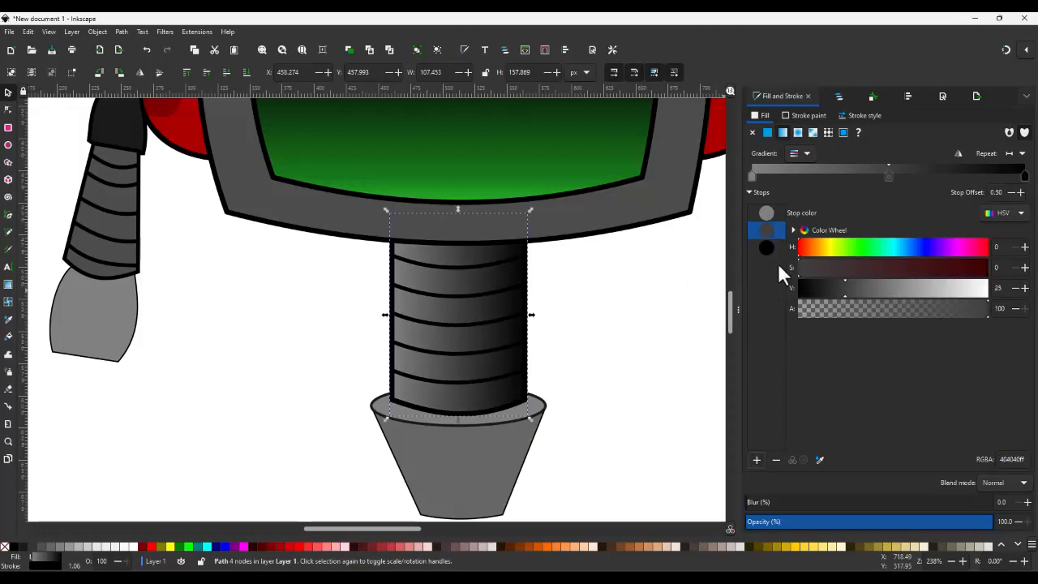
- Try a black middle stop with a last stop of value 40 in the neck's gradient, and return the last stop to black
{"action": "left_click_drag", "start_coordinate": [774, 283], "coordinate": [774, 236]}
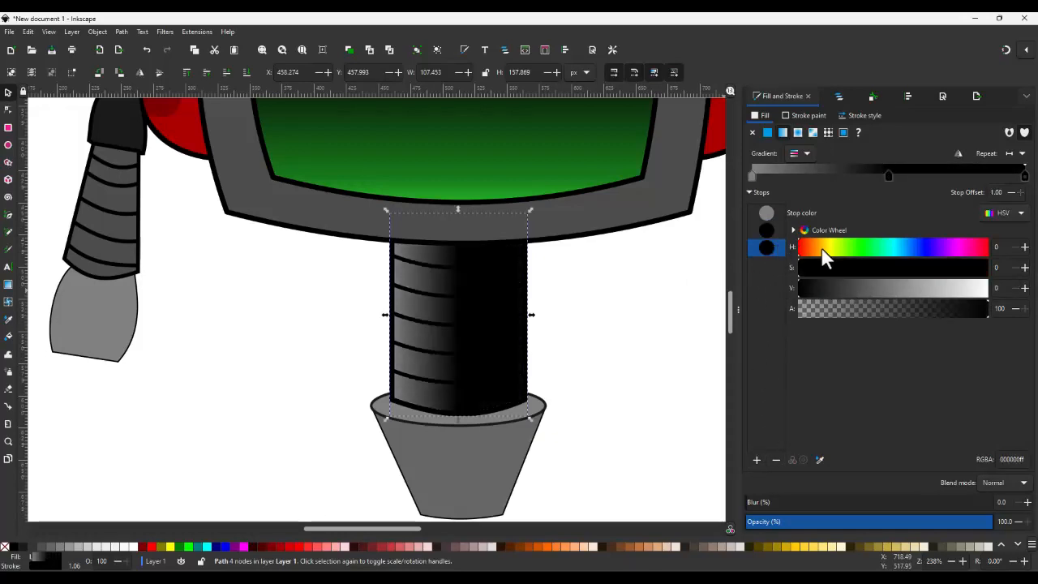
{"action": "left_click", "coordinate": [769, 213]}
{"action": "left_click", "coordinate": [767, 246]}
{"action": "type", "text": "4"}
{"action": "key", "text": "Return"}
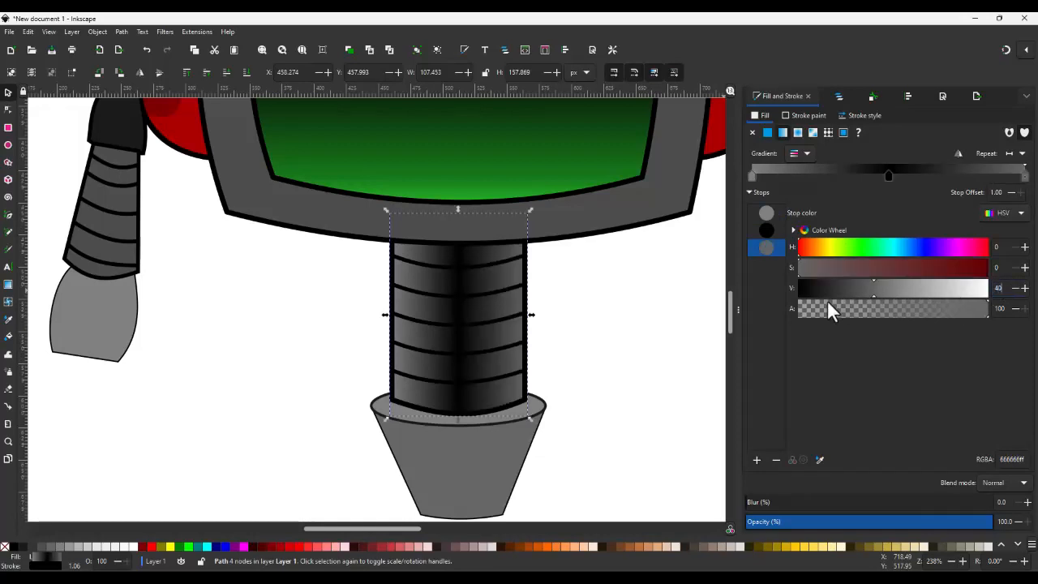
{"action": "left_click_drag", "start_coordinate": [872, 293], "coordinate": [749, 287]}
- Set the neck gradient's middle stop to value 50 and make its first stop black
{"action": "left_click", "coordinate": [767, 230]}
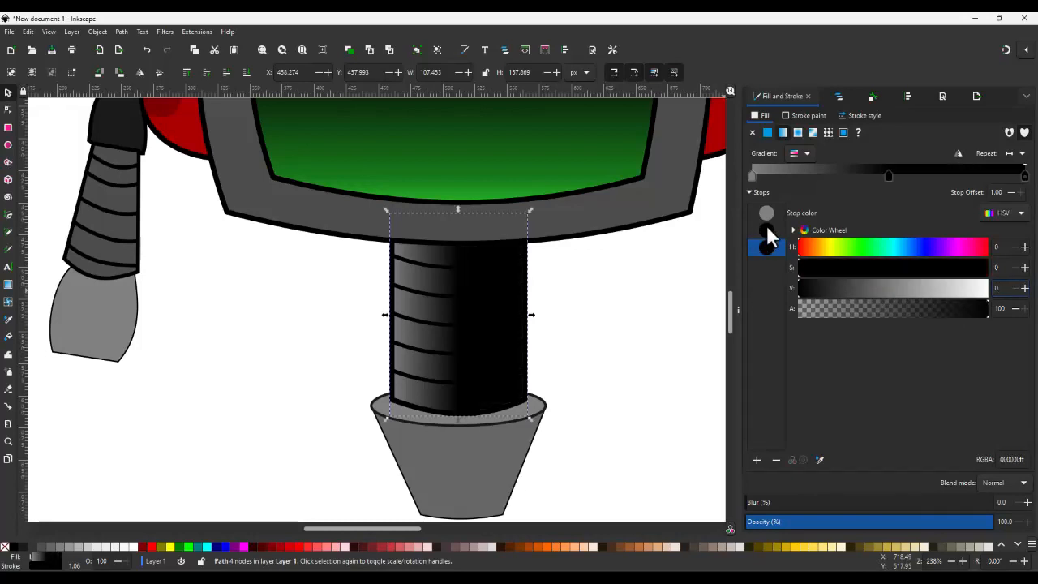
{"action": "type", "text": "50"}
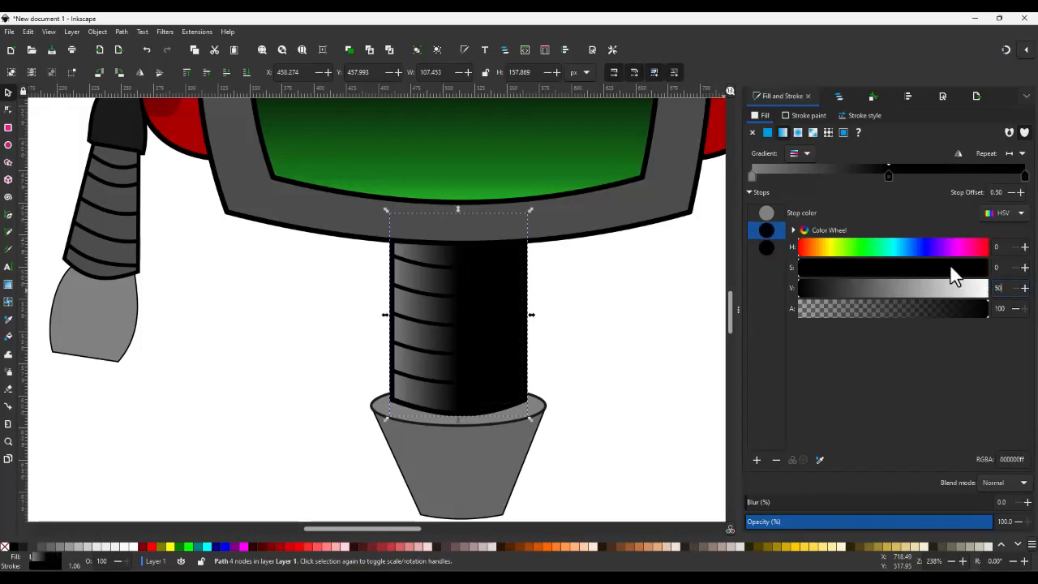
{"action": "key", "text": "Tab"}
{"action": "left_click_drag", "start_coordinate": [868, 289], "coordinate": [717, 284]}
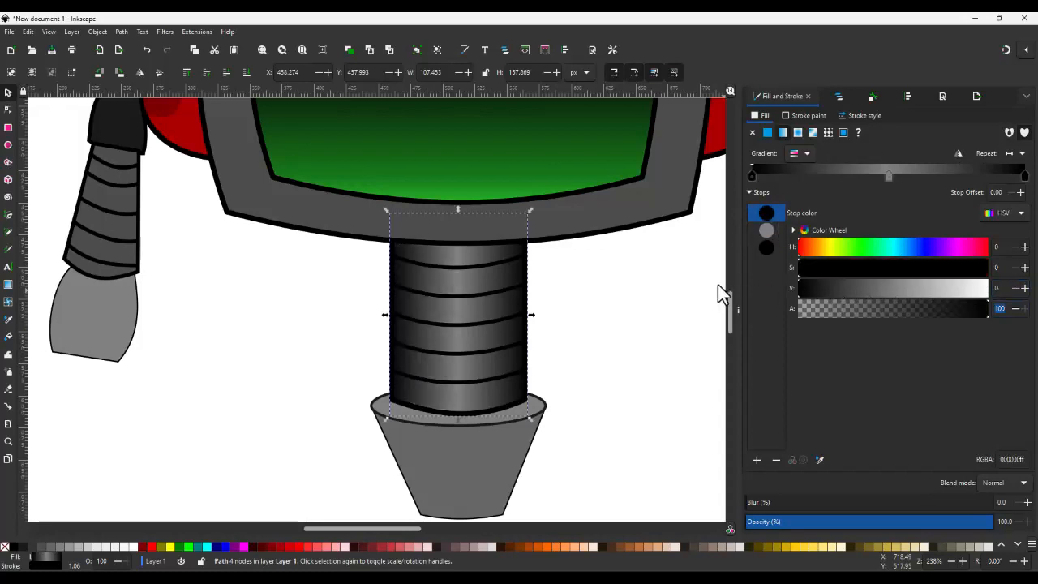
{"action": "left_click", "coordinate": [540, 366]}
- Set the stroke width of both gray hands to 4 px without changing the rest of the arm groups
{"action": "scroll", "coordinate": [539, 366], "scroll_direction": "down", "scroll_amount": 3}
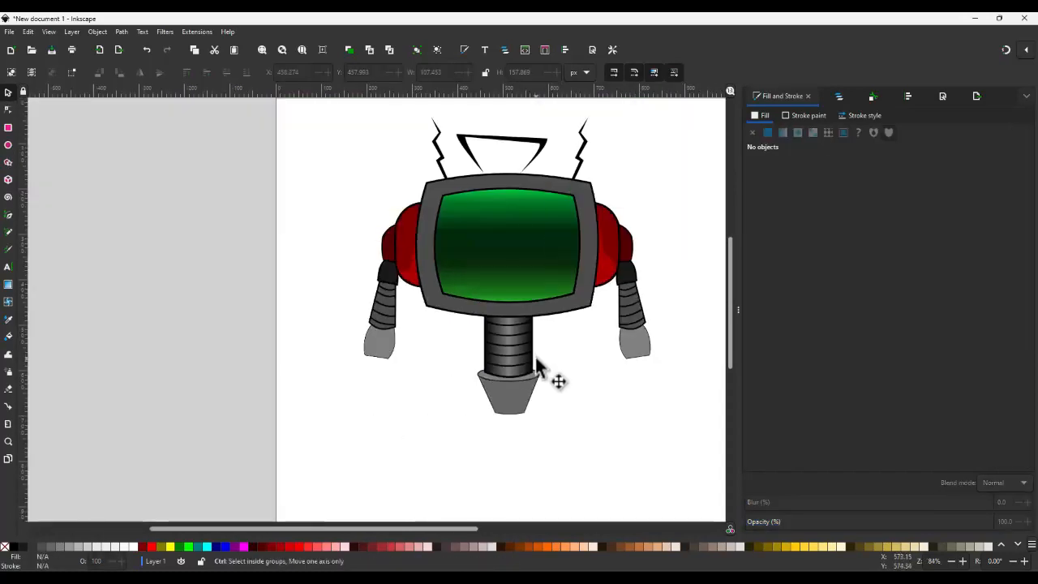
{"action": "left_click", "coordinate": [384, 334]}
{"action": "scroll", "coordinate": [391, 360], "scroll_direction": "up", "scroll_amount": 4}
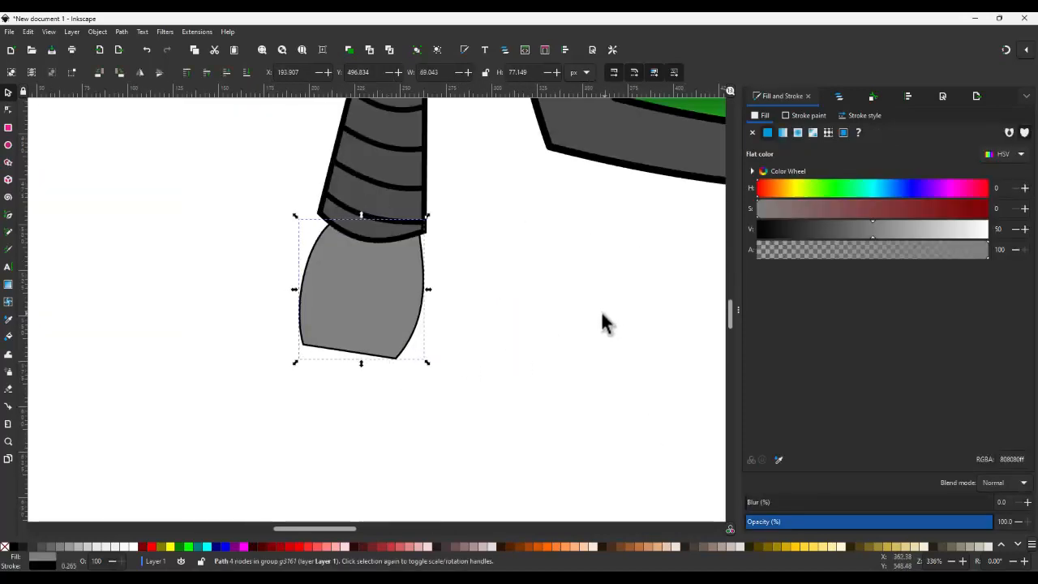
{"action": "scroll", "coordinate": [503, 341], "scroll_direction": "down", "scroll_amount": 2}
{"action": "scroll", "coordinate": [503, 341], "scroll_direction": "down", "scroll_amount": 1}
{"action": "scroll", "coordinate": [584, 341], "scroll_direction": "down", "scroll_amount": 1}
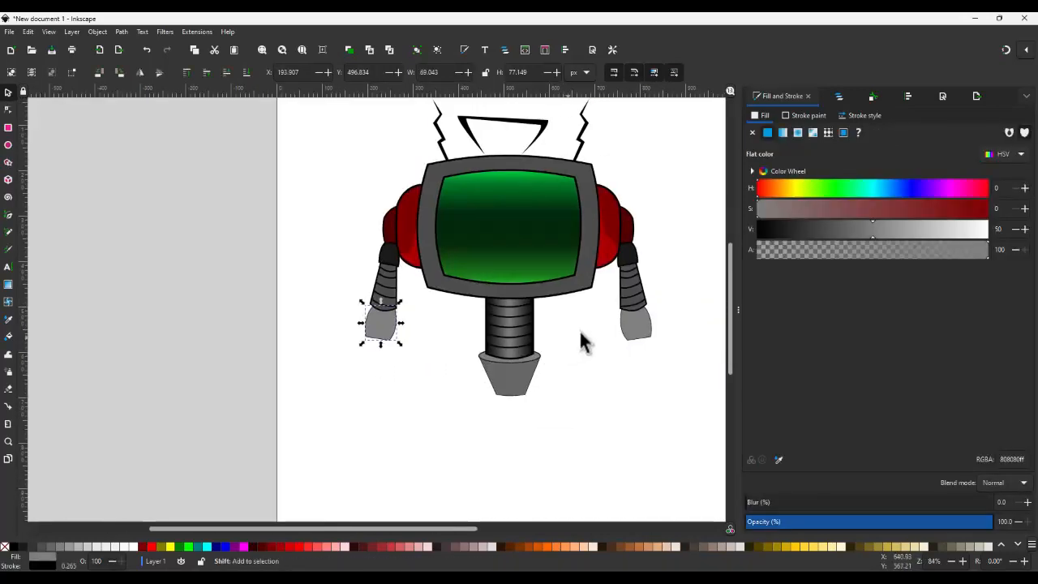
{"action": "left_click", "coordinate": [643, 329], "text": "shift"}
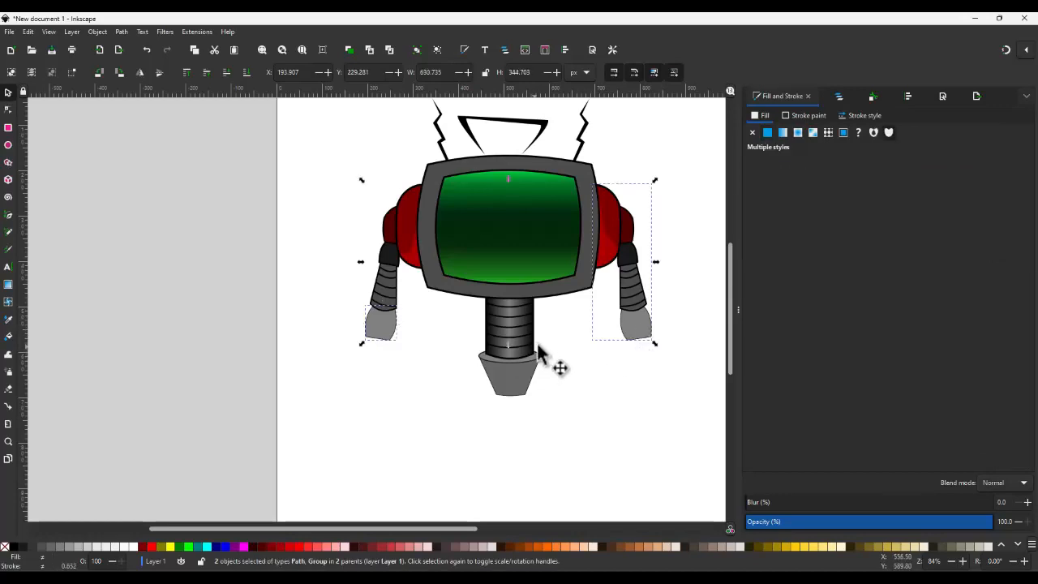
{"action": "left_click", "coordinate": [643, 320], "text": "ctrl"}
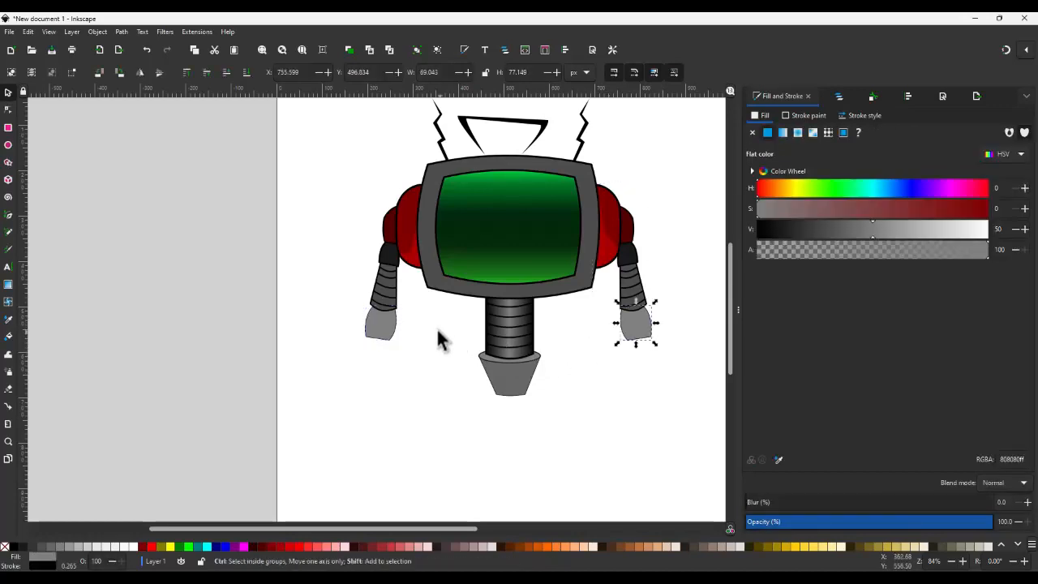
{"action": "left_click", "coordinate": [382, 326], "text": "ctrl+shift"}
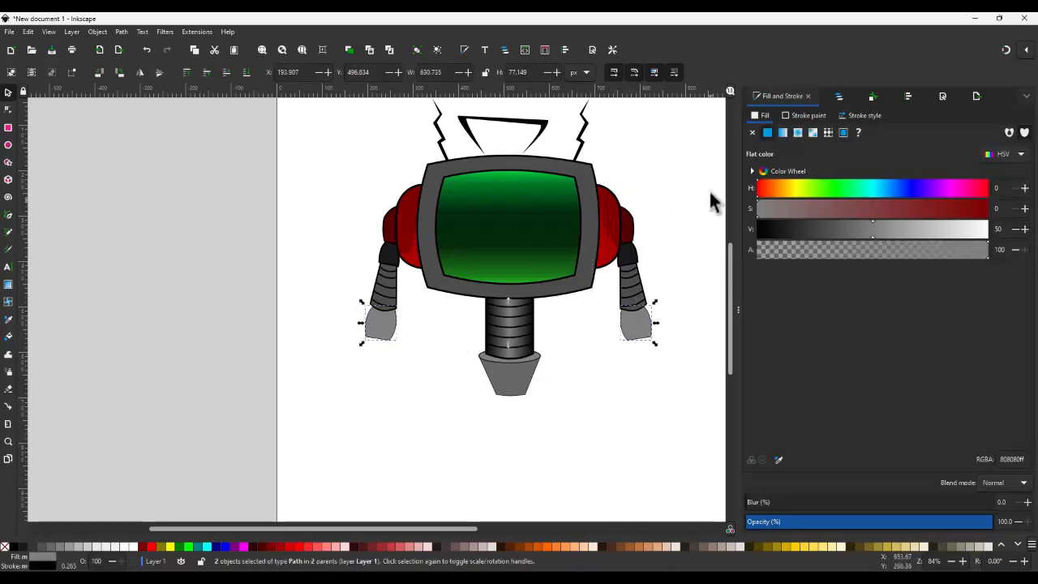
{"action": "left_click", "coordinate": [875, 115]}
{"action": "type", "text": "4"}
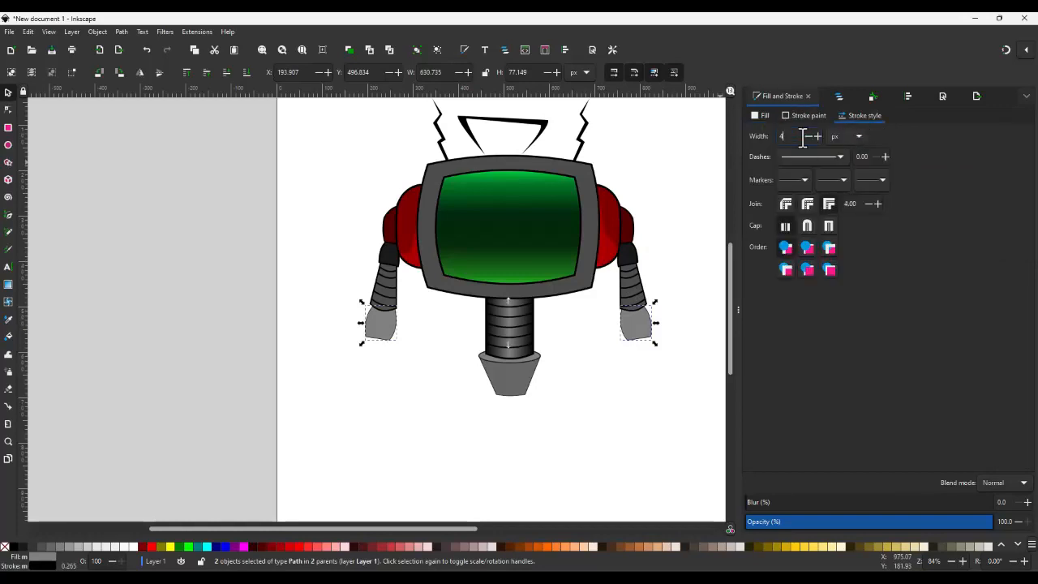
{"action": "key", "text": "Return"}
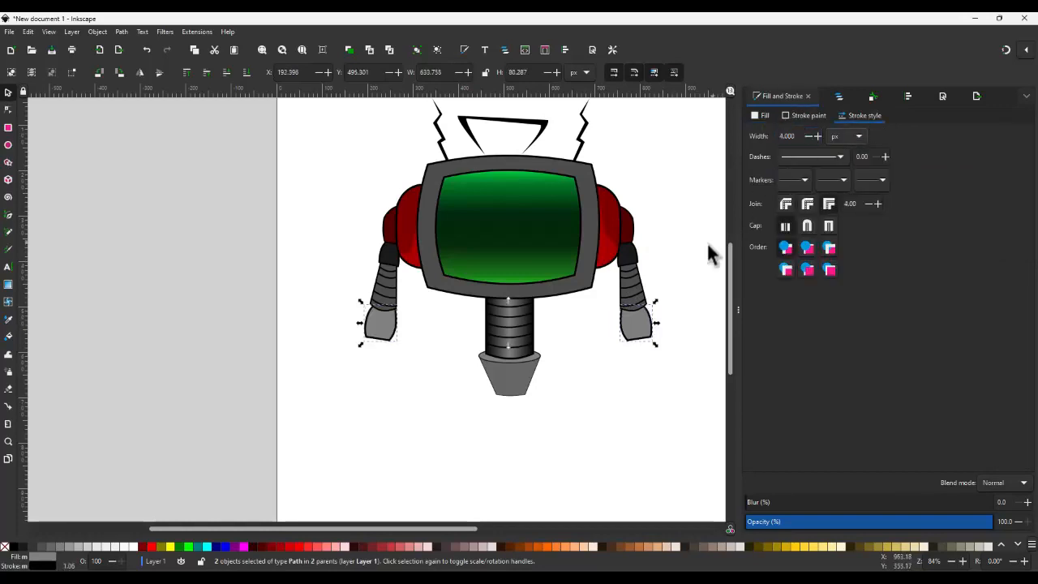
{"action": "left_click", "coordinate": [687, 298]}
- Duplicate the pair of zigzag antennas, flip the copy vertically and place it against the underside of the monitor
{"action": "scroll", "coordinate": [641, 240], "scroll_direction": "up", "scroll_amount": 1}
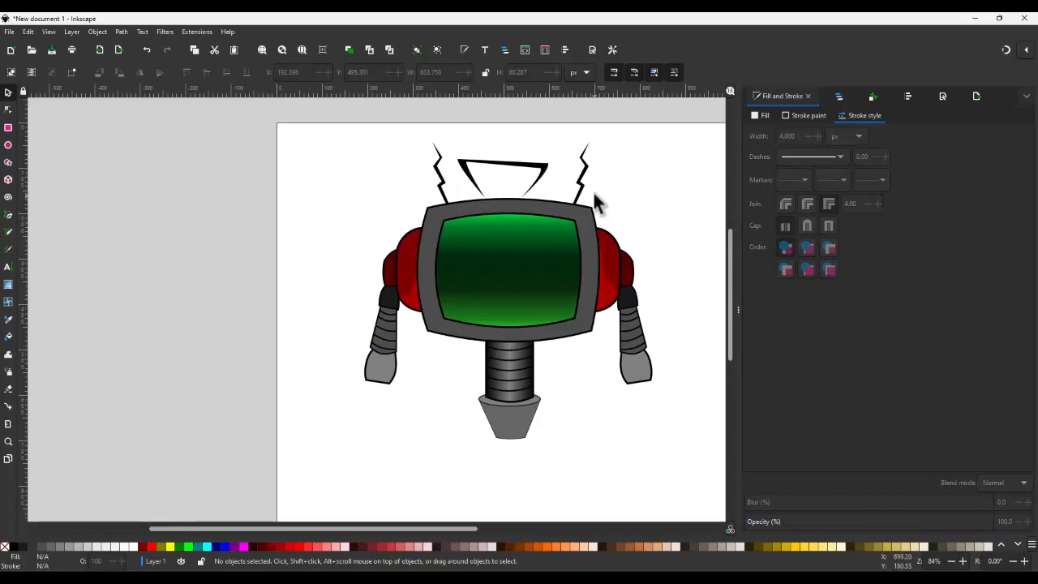
{"action": "left_click", "coordinate": [469, 185]}
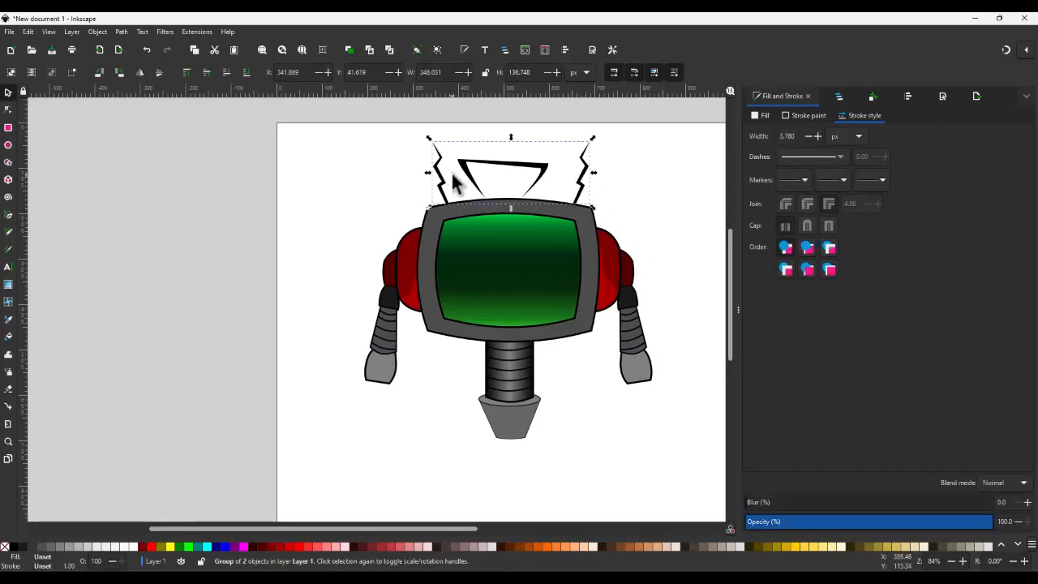
{"action": "left_click", "coordinate": [156, 72]}
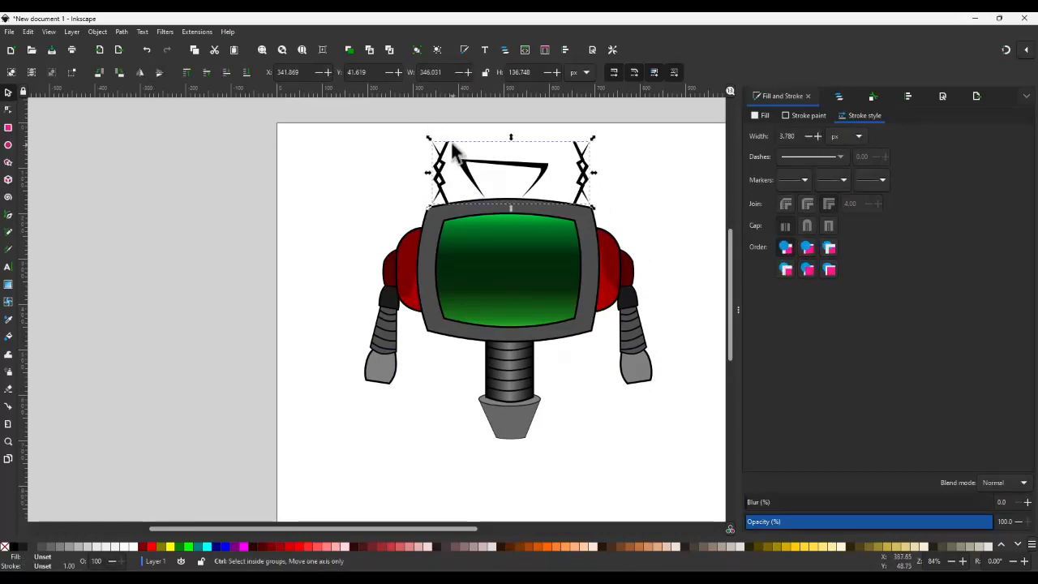
{"action": "left_click_drag", "start_coordinate": [446, 147], "coordinate": [474, 346]}
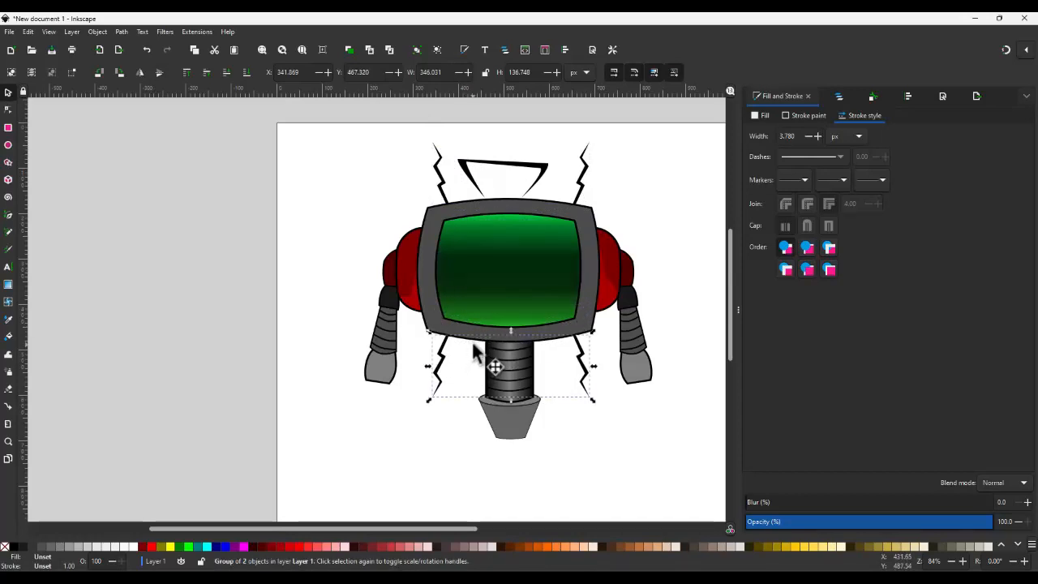
{"action": "left_click", "coordinate": [671, 212]}
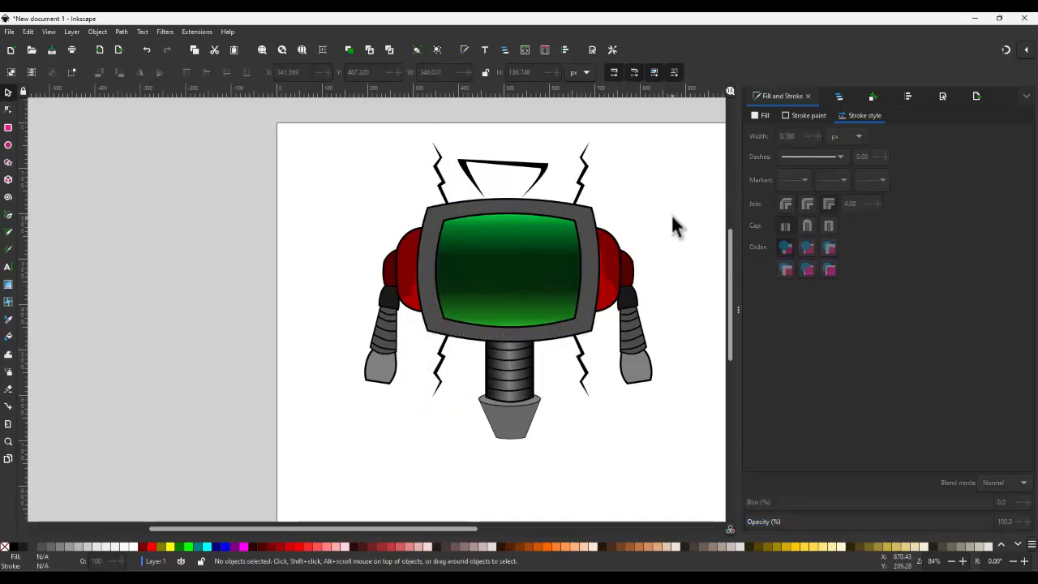
- Draw a circular button about 26 px wide near the lower-right corner of the monitor frame and fill it yellow
{"action": "scroll", "coordinate": [665, 244], "scroll_direction": "down", "scroll_amount": 3}
{"action": "scroll", "coordinate": [661, 257], "scroll_direction": "up", "scroll_amount": 1}
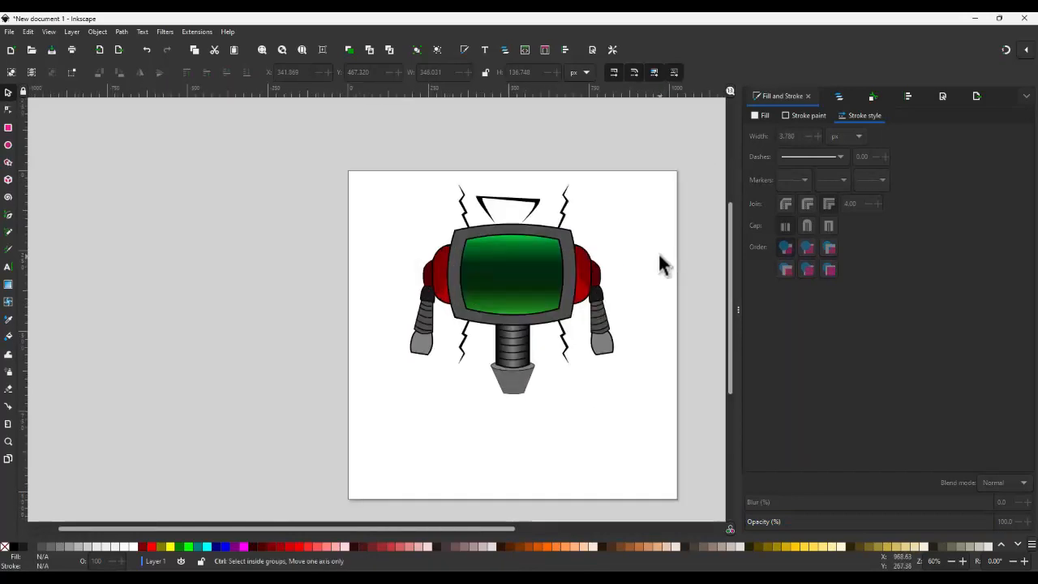
{"action": "scroll", "coordinate": [576, 304], "scroll_direction": "up", "scroll_amount": 2}
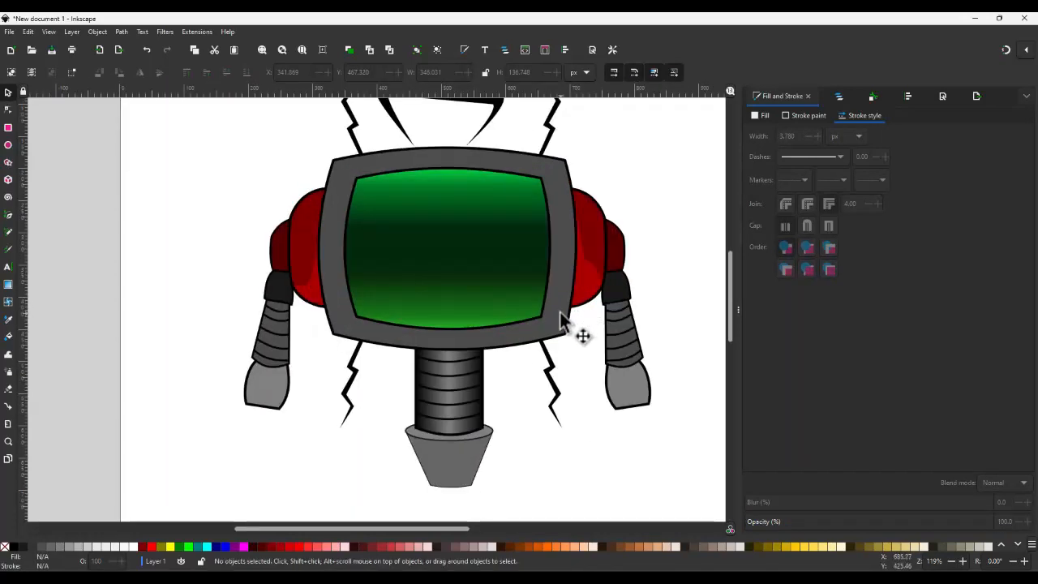
{"action": "key", "text": "e"}
{"action": "mouse_move", "coordinate": [559, 336]}
{"action": "left_mouse_down"}
{"action": "mouse_move", "coordinate": [574, 351]}
{"action": "mouse_move", "coordinate": [542, 326]}
{"action": "mouse_move", "coordinate": [563, 339]}
{"action": "left_mouse_up"}
{"action": "key", "text": "s"}
{"action": "scroll", "coordinate": [542, 327], "scroll_direction": "up", "scroll_amount": 2}
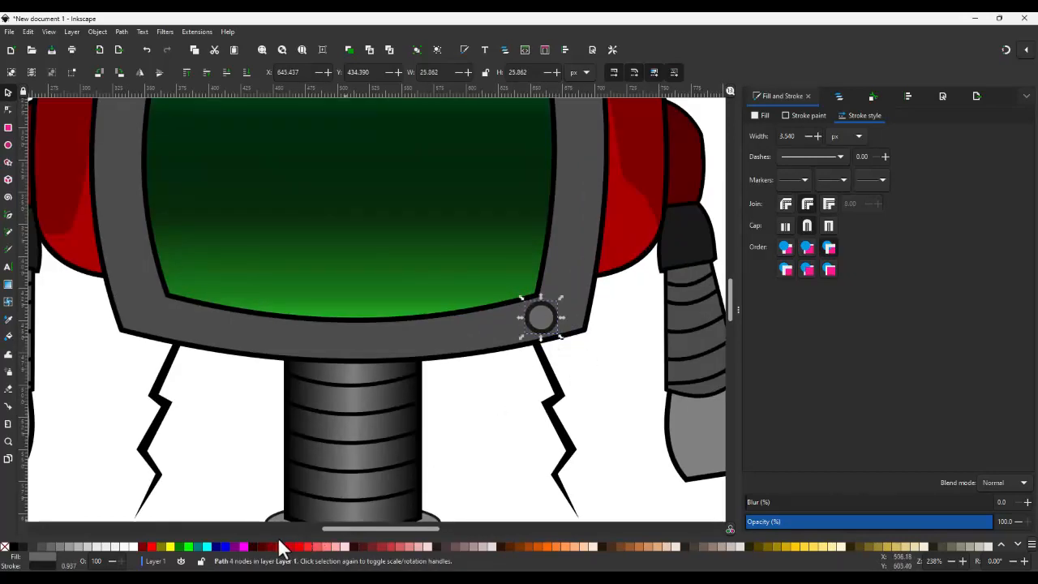
{"action": "left_click", "coordinate": [190, 547]}
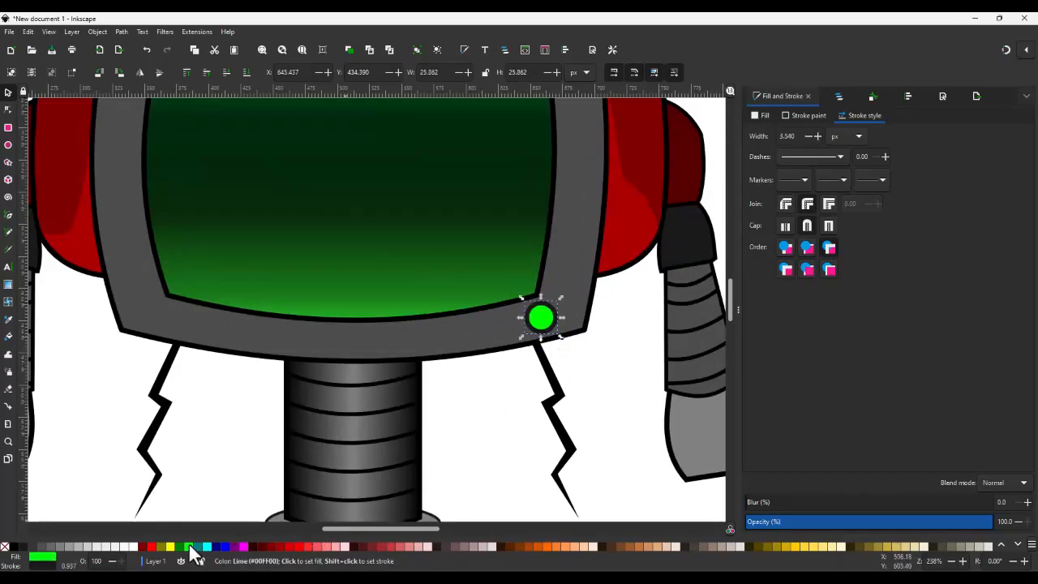
{"action": "left_click", "coordinate": [170, 547]}
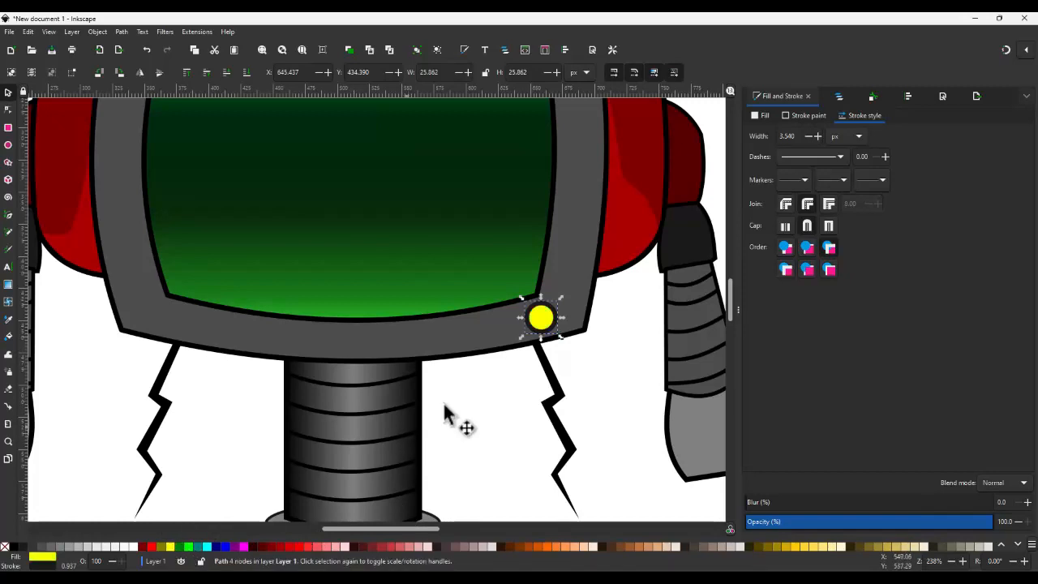
- Duplicate the yellow button, place the copy just to its left on the frame and fill it red
{"action": "key", "text": "ctrl+d"}
{"action": "left_click_drag", "start_coordinate": [554, 333], "coordinate": [496, 332]}
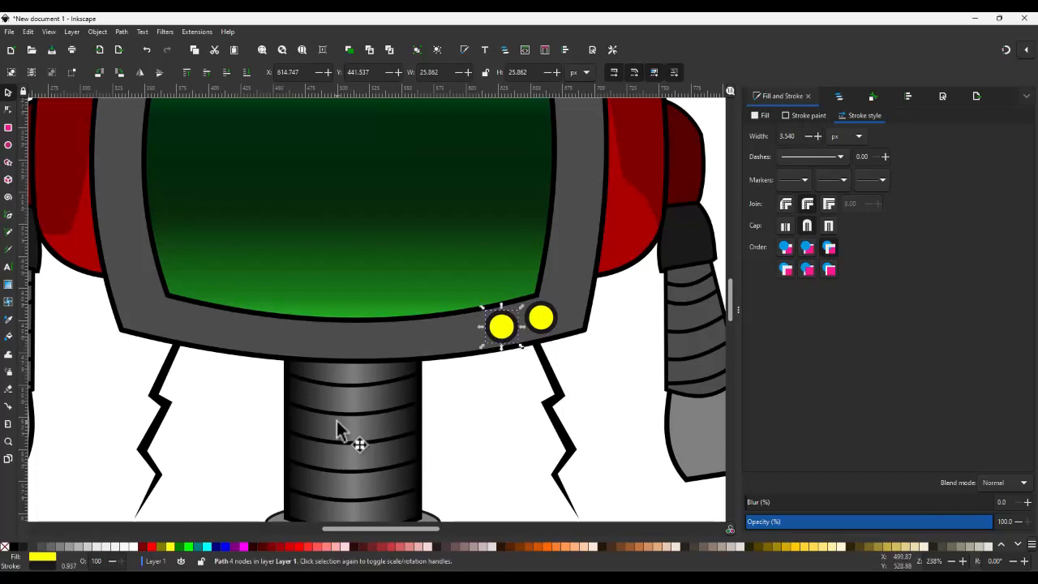
{"action": "left_click", "coordinate": [158, 548]}
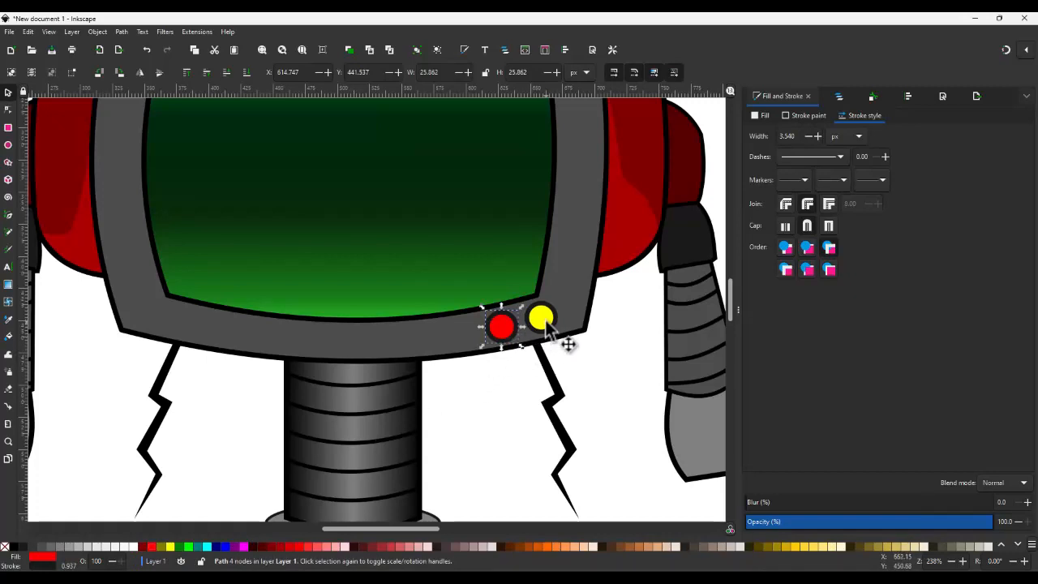
- Place a copy of the red button at the middle of the frame's lower edge above the neck and fill it navy
{"action": "left_click_drag", "start_coordinate": [516, 334], "coordinate": [357, 342]}
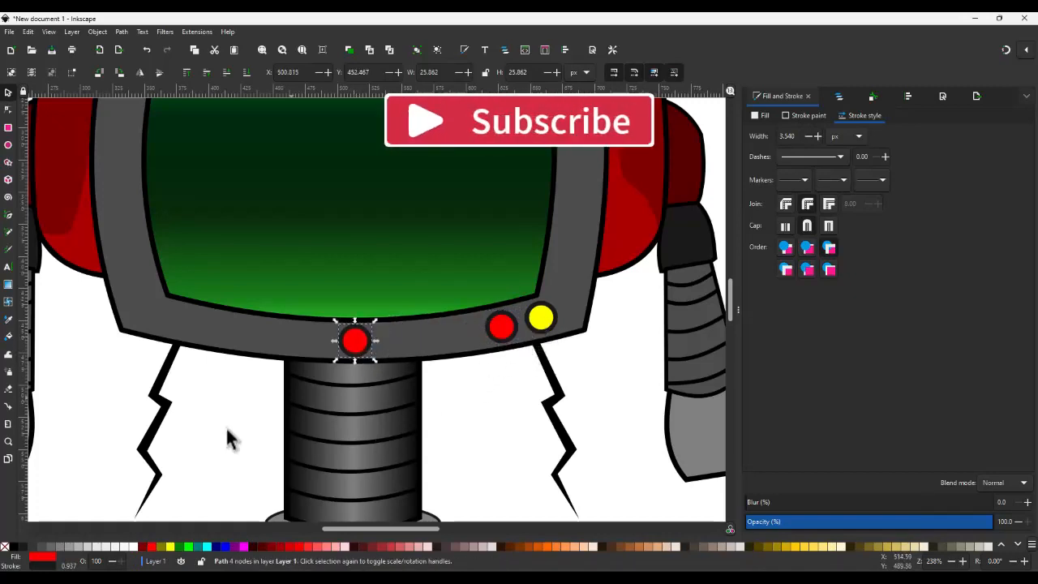
{"action": "left_click", "coordinate": [218, 548]}
{"action": "scroll", "coordinate": [463, 438], "scroll_direction": "down", "scroll_amount": 4}
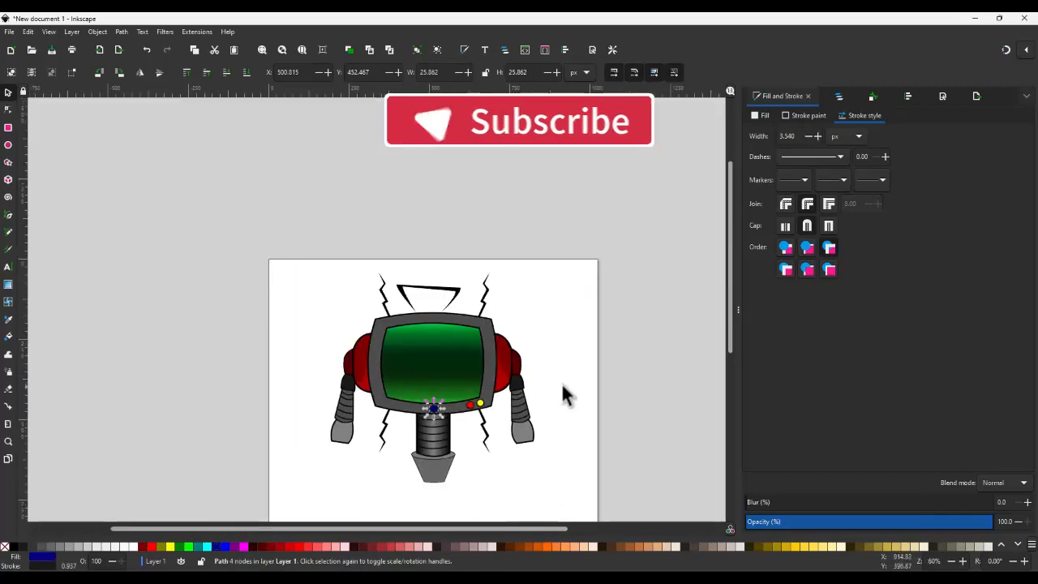
{"action": "left_click", "coordinate": [576, 388]}
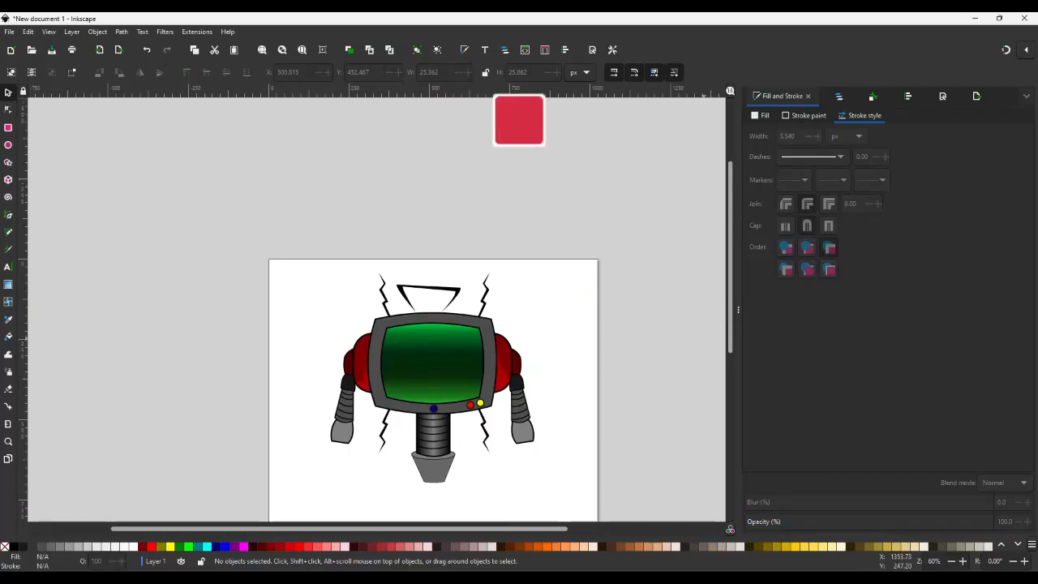